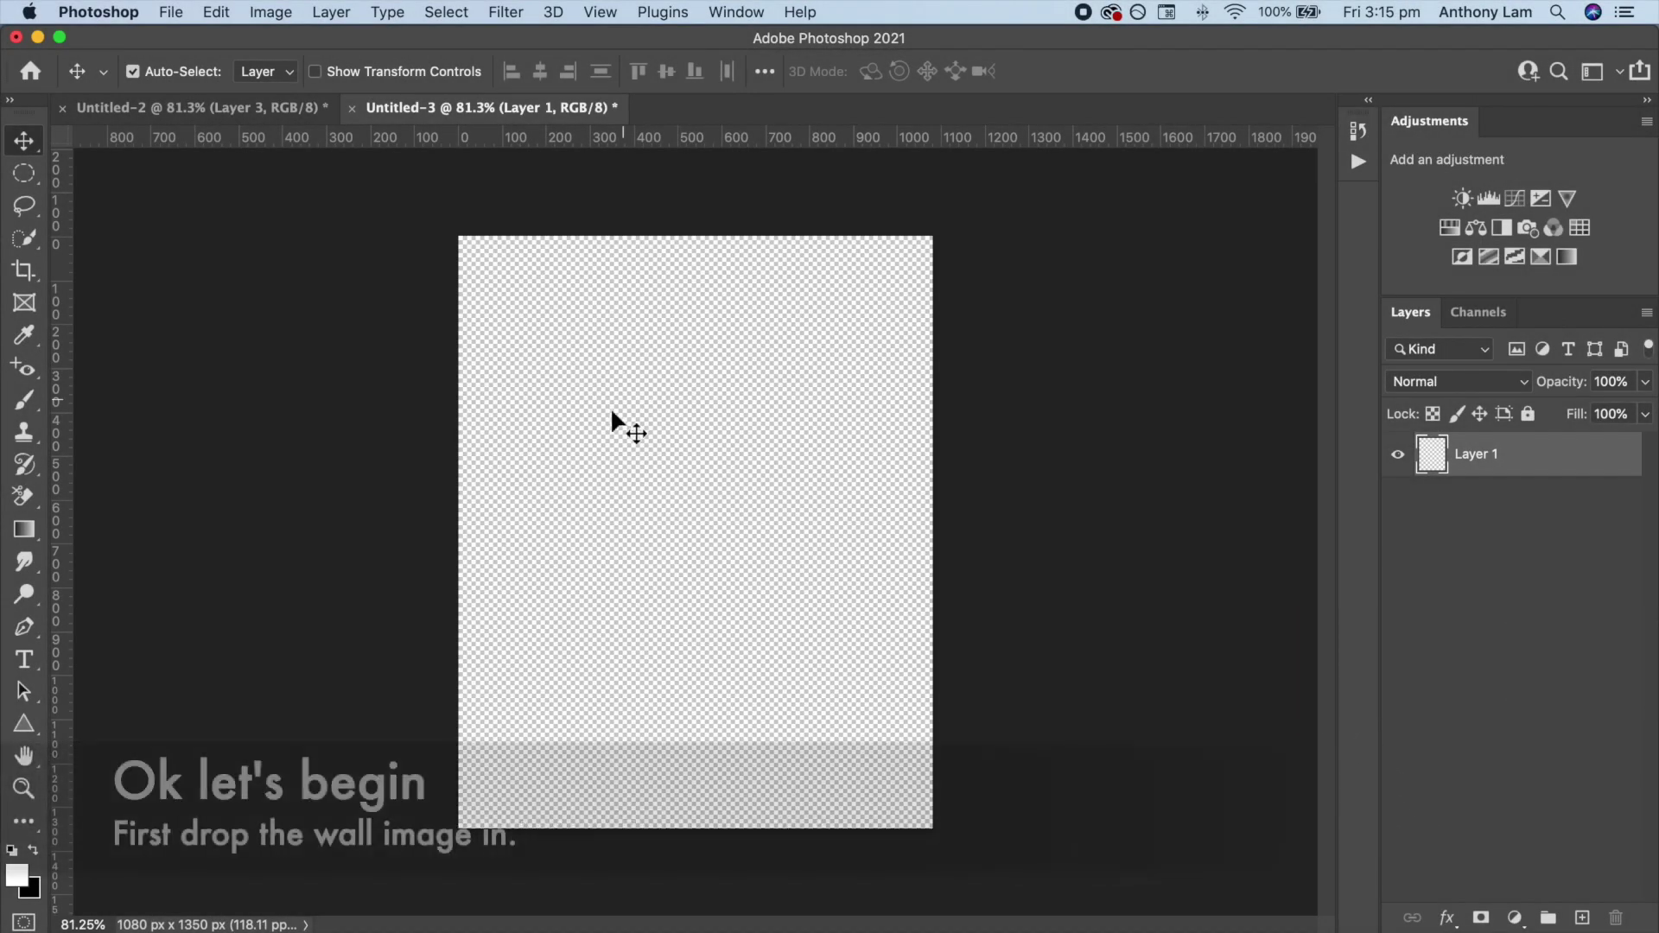
Place the circular brick window image and scale it up to fill the whole canvas.
{"action": "left_click_drag", "start_coordinate": [517, 929], "coordinate": [637, 393]}
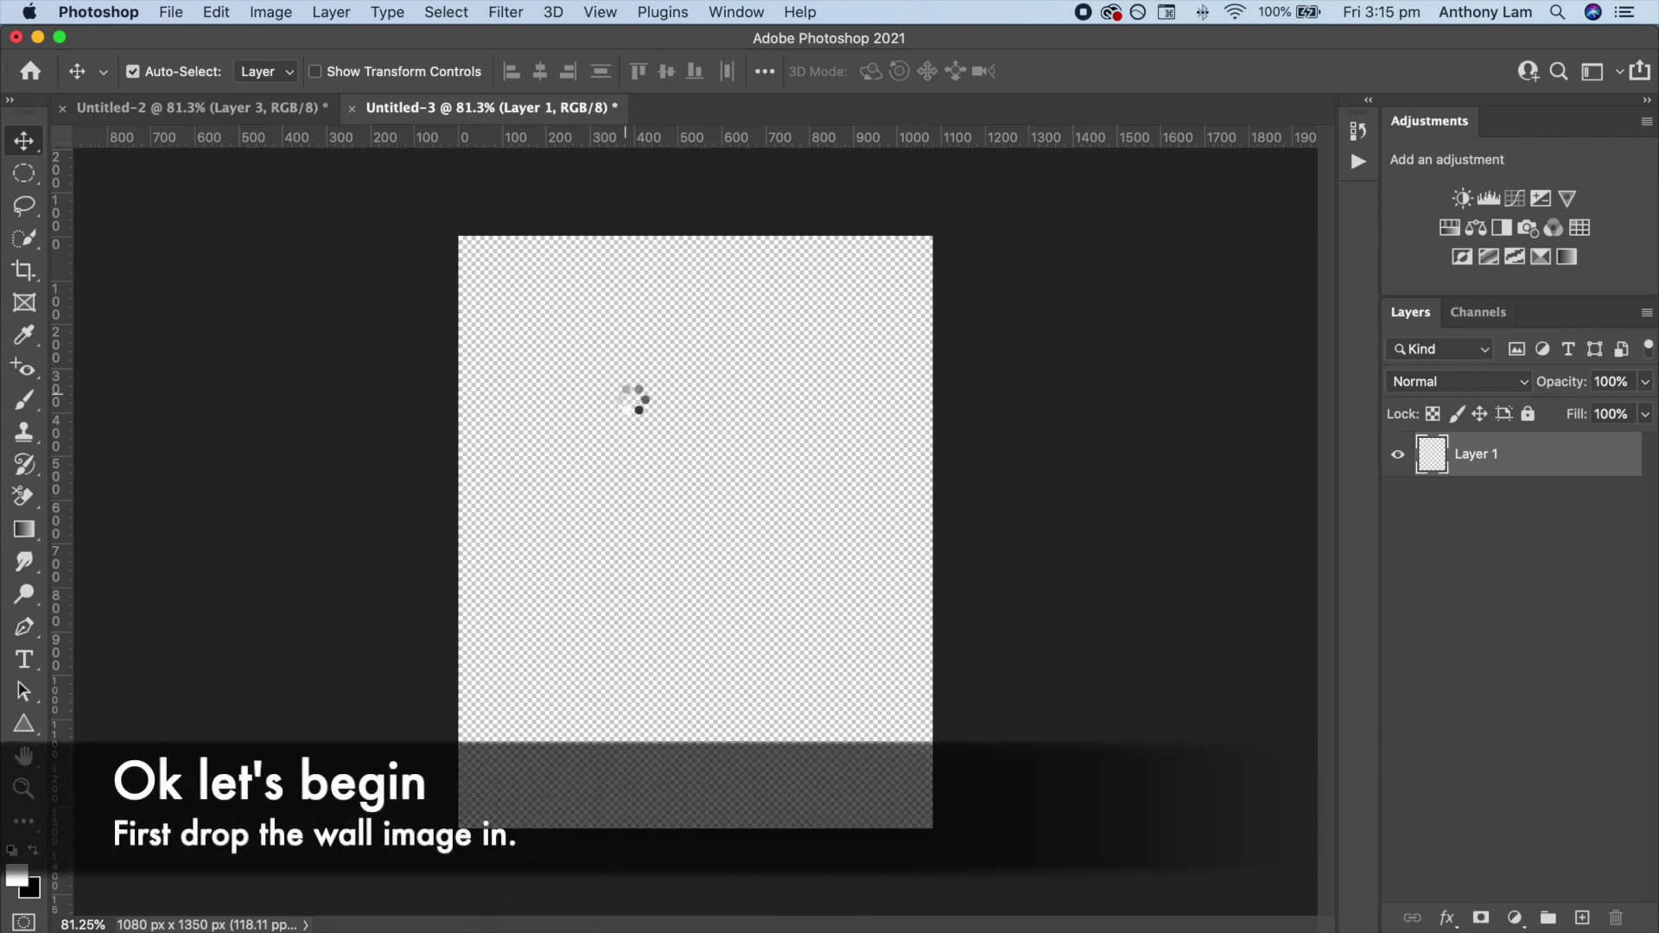
{"action": "mouse_move", "coordinate": [931, 531]}
{"action": "left_mouse_down"}
{"action": "mouse_move", "coordinate": [1155, 553]}
{"action": "mouse_move", "coordinate": [1129, 553]}
{"action": "left_mouse_up"}
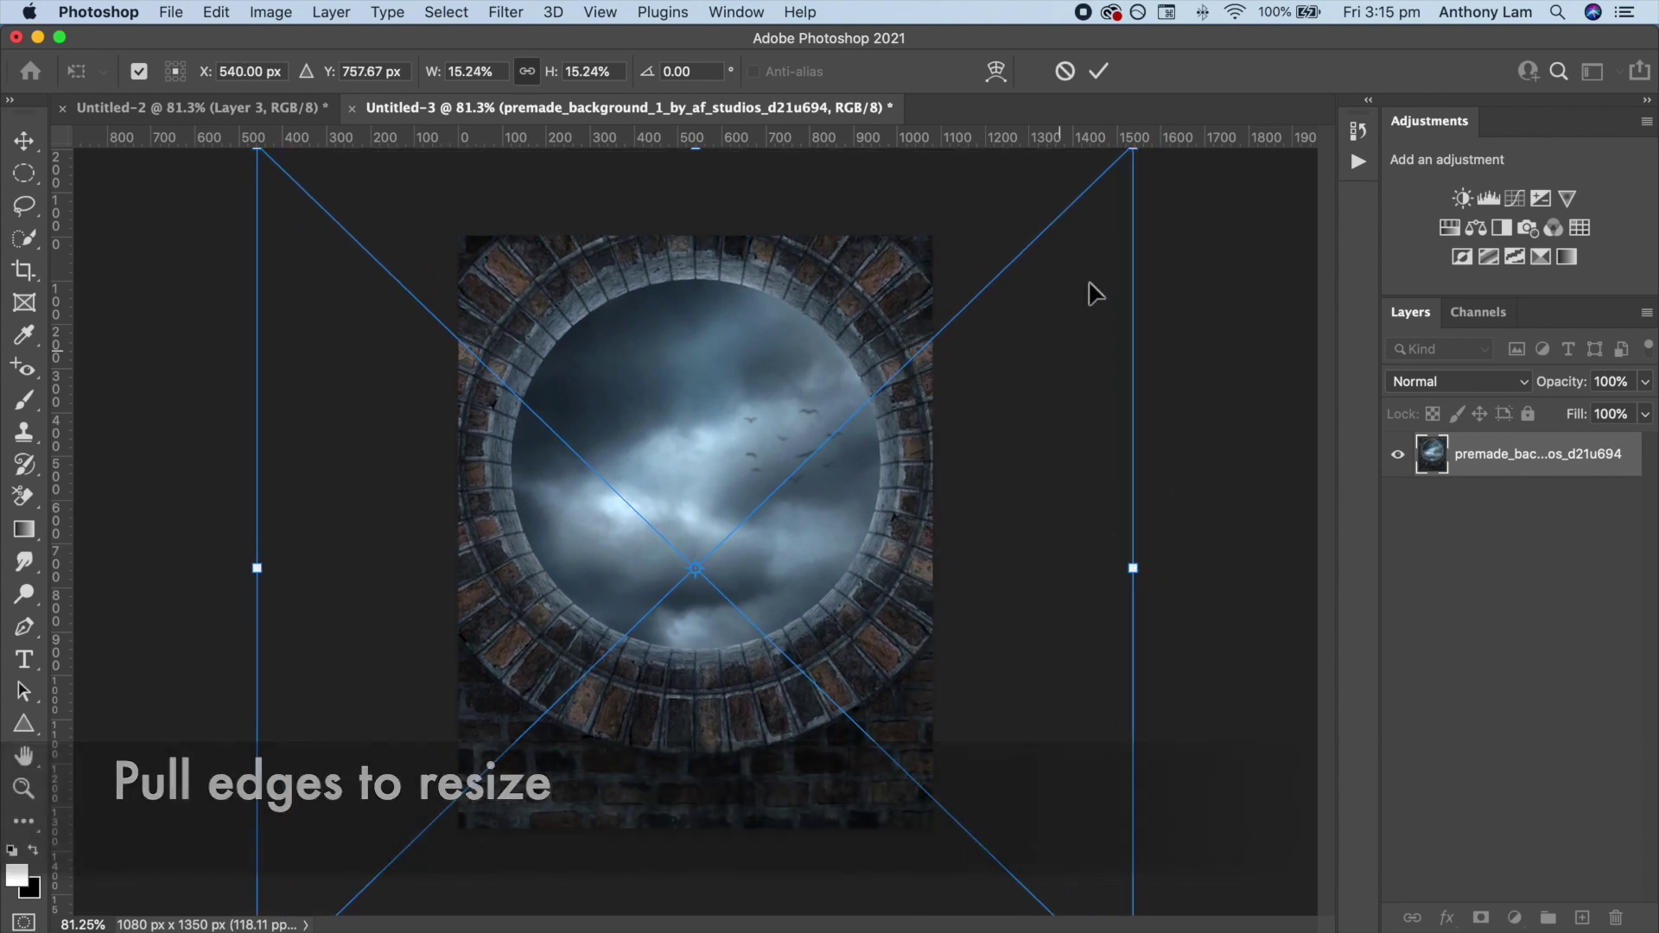
{"action": "left_click", "coordinate": [1098, 72]}
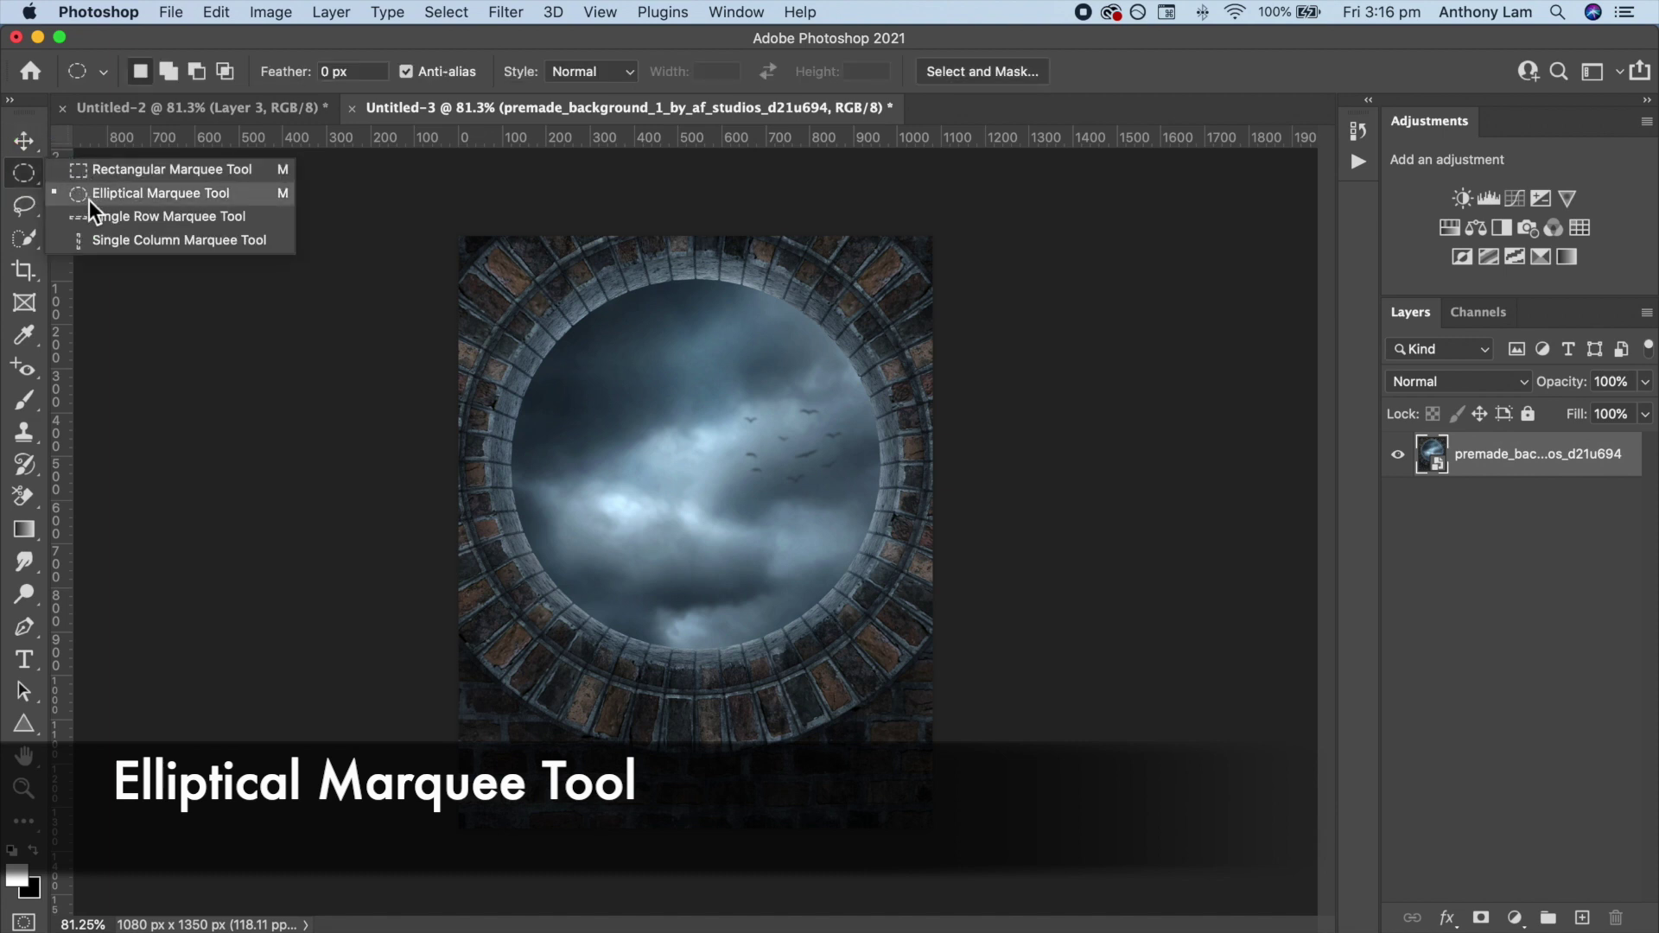
Mask the wall with an inverted circular selection so the window opening turns transparent.
{"action": "left_click_drag", "start_coordinate": [37, 170], "coordinate": [90, 183]}
{"action": "left_click_drag", "start_coordinate": [550, 328], "coordinate": [927, 692]}
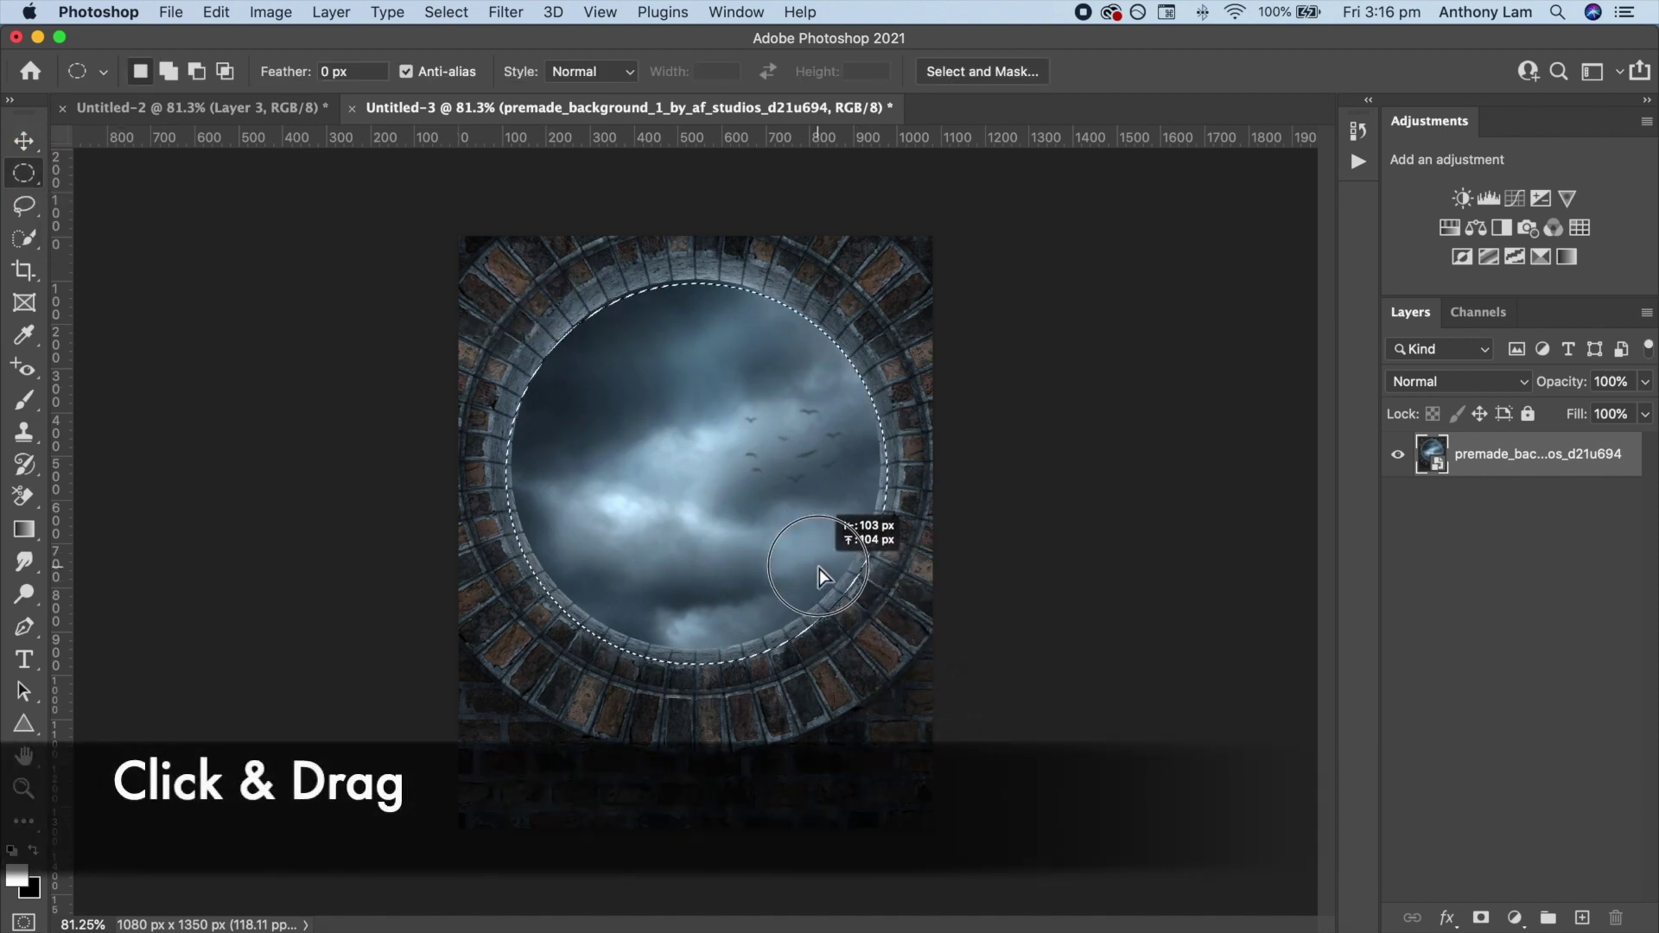
{"action": "left_click_drag", "start_coordinate": [927, 691], "coordinate": [819, 568]}
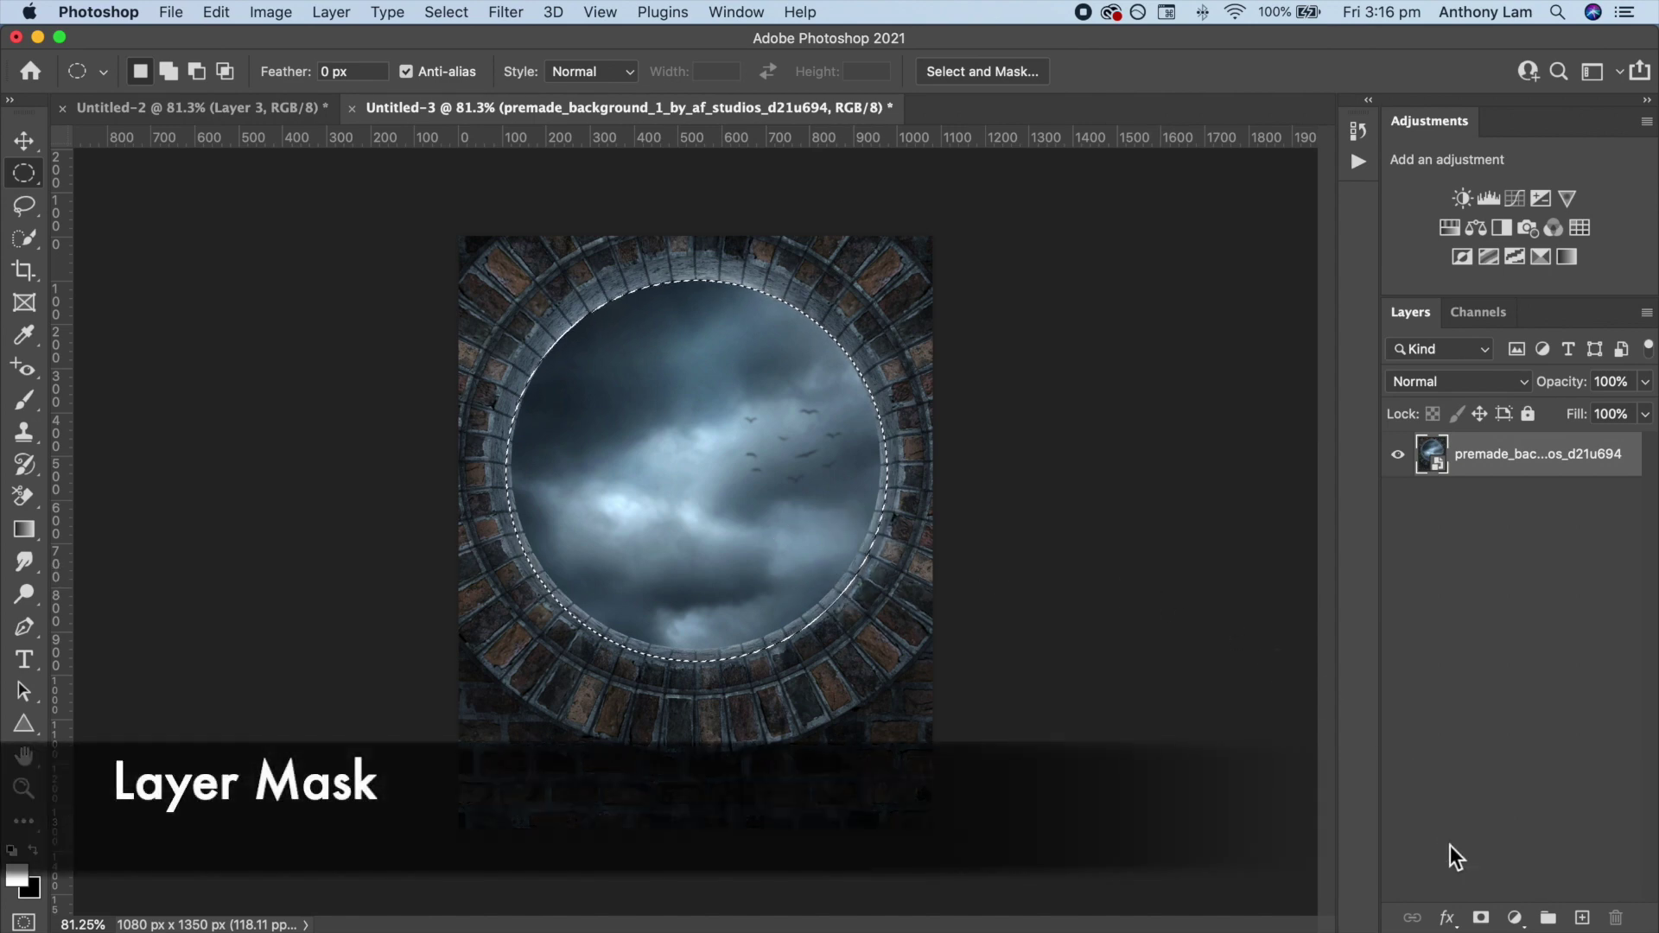
{"action": "left_click", "coordinate": [1493, 918]}
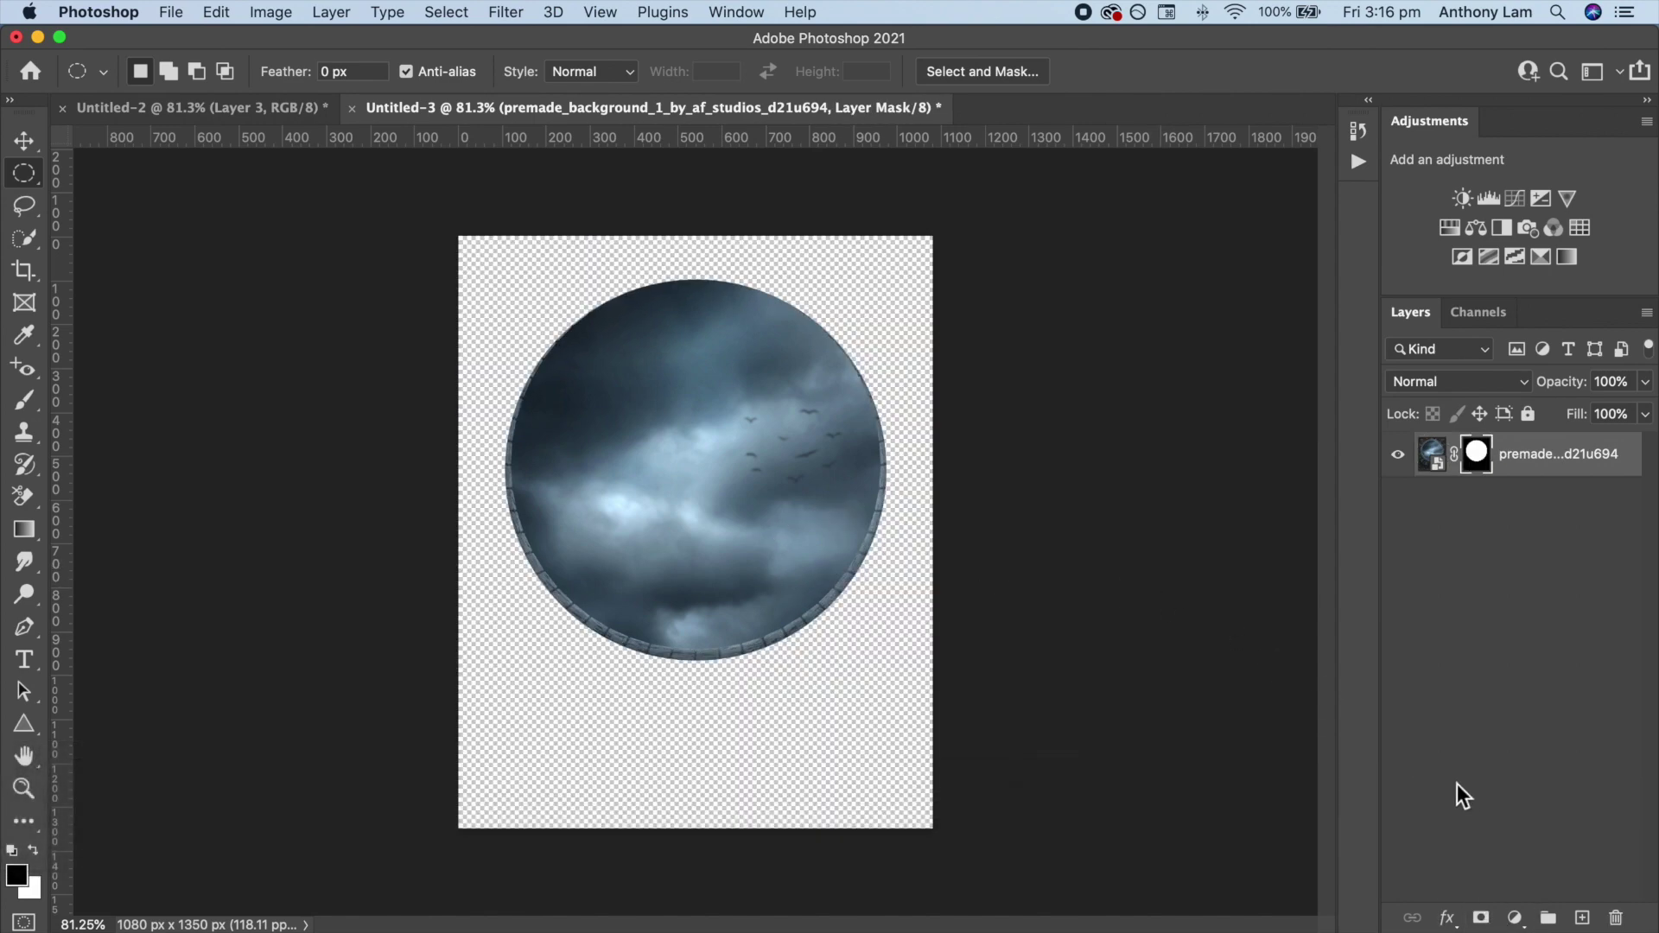
{"action": "key", "text": "super+i"}
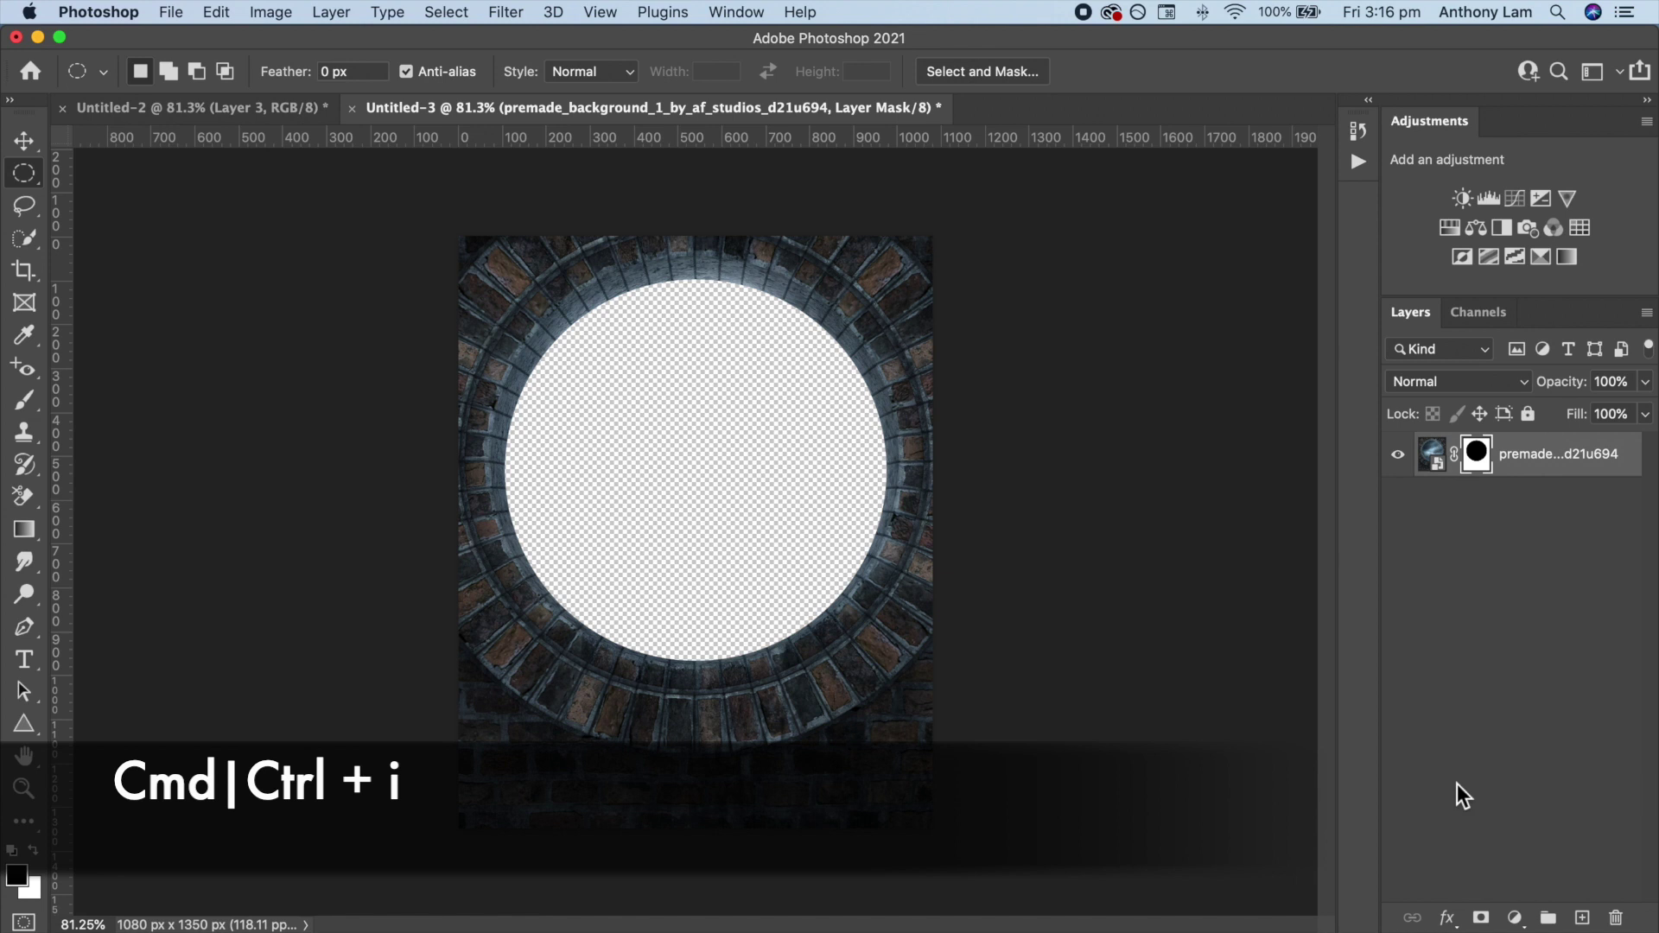
Resize the unlinked mask circle to fit inside the brick ring, then relink it.
{"action": "left_click", "coordinate": [1454, 458]}
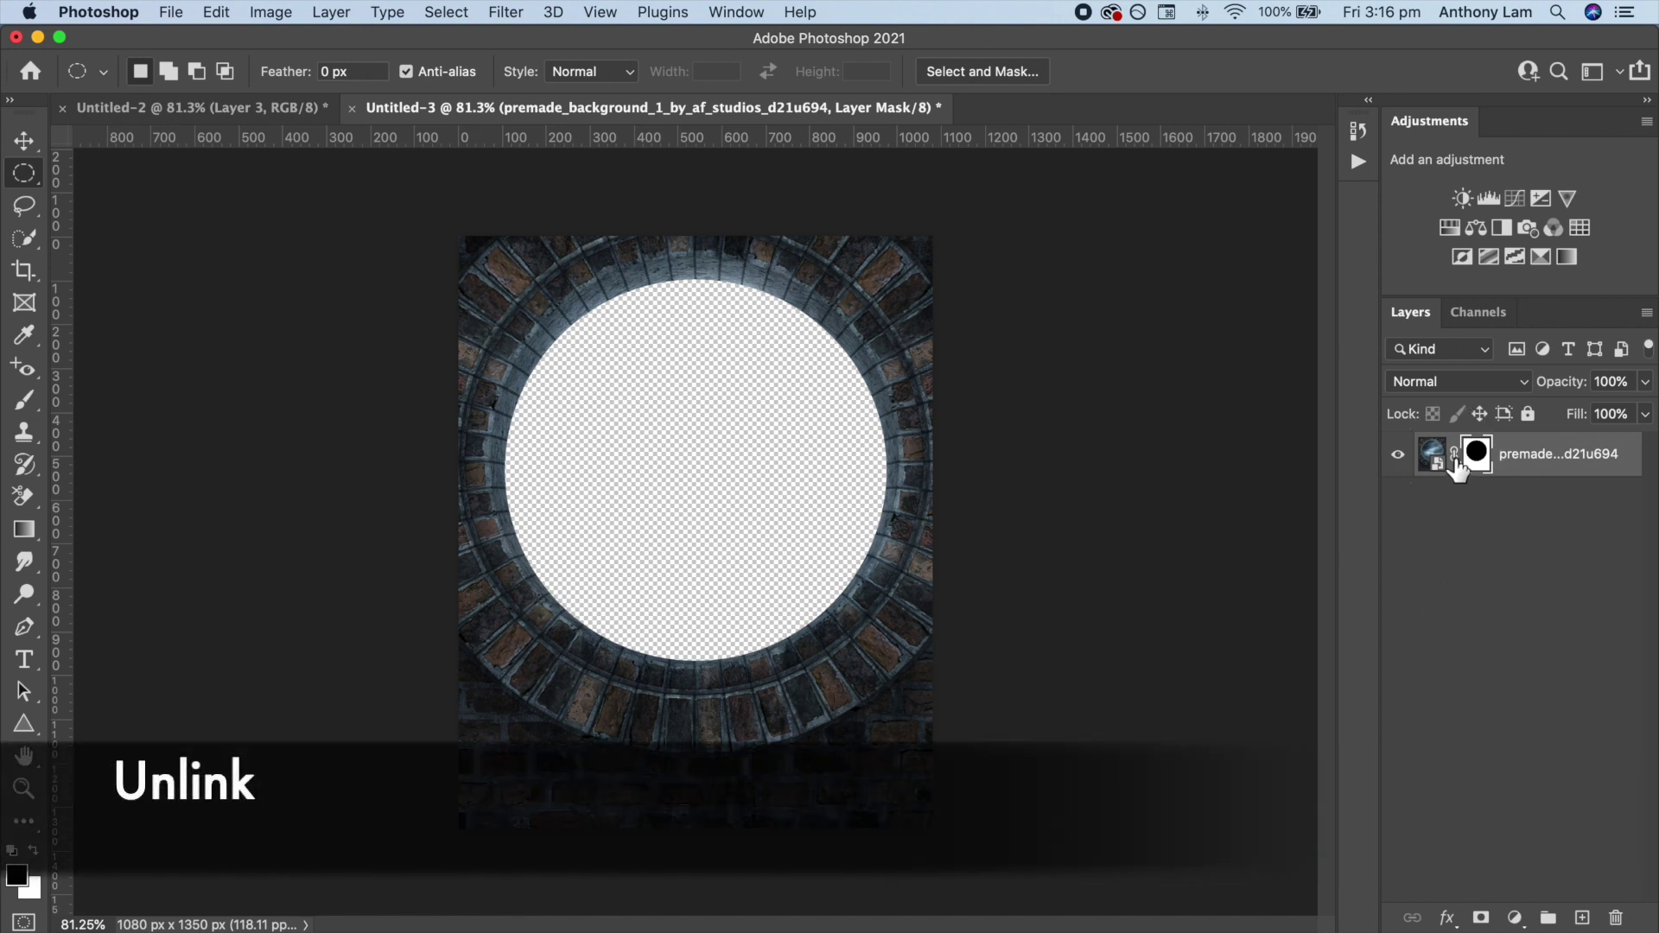
{"action": "key", "text": "super+t"}
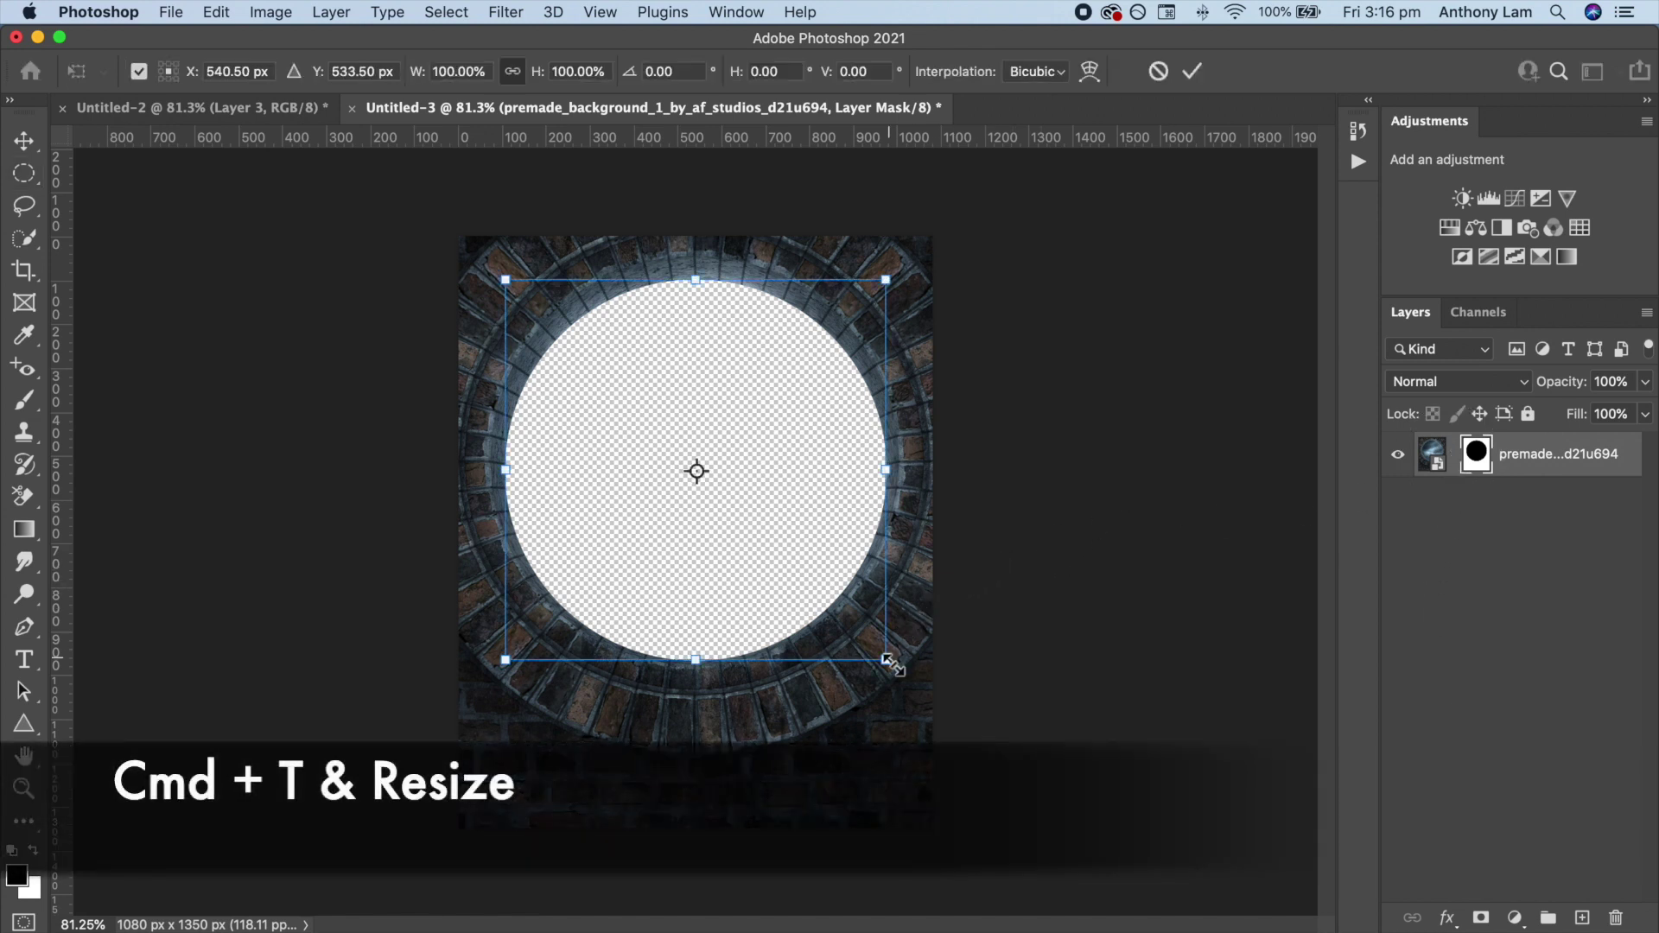
{"action": "left_click_drag", "start_coordinate": [885, 660], "coordinate": [877, 646]}
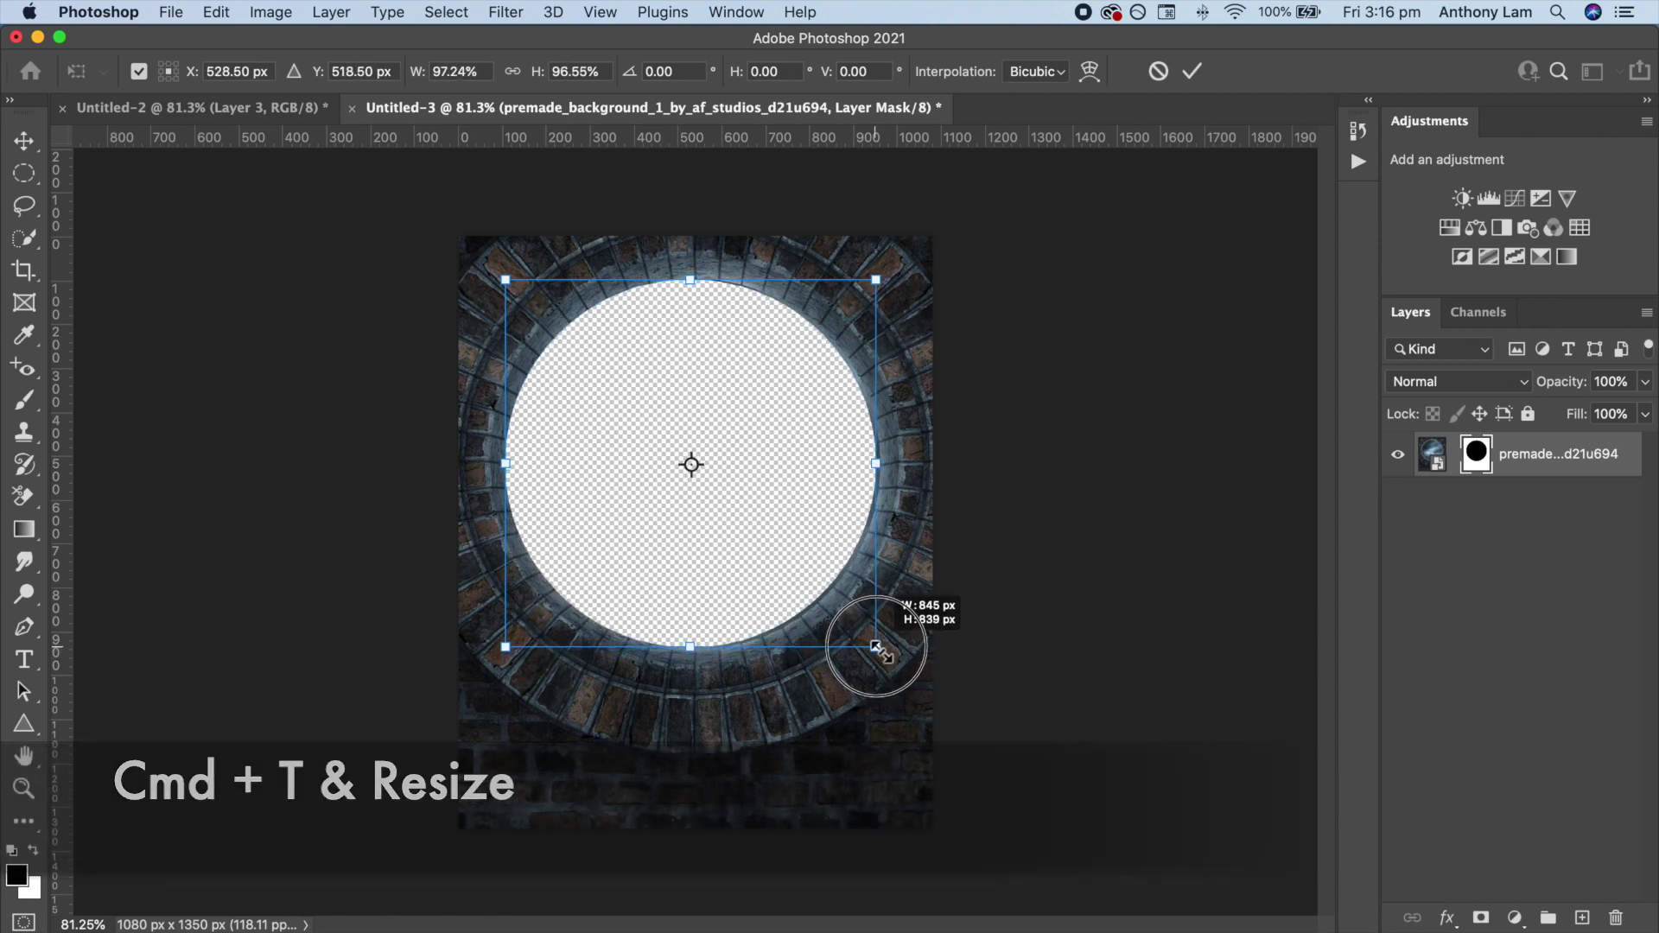
{"action": "left_click_drag", "start_coordinate": [877, 464], "coordinate": [888, 477]}
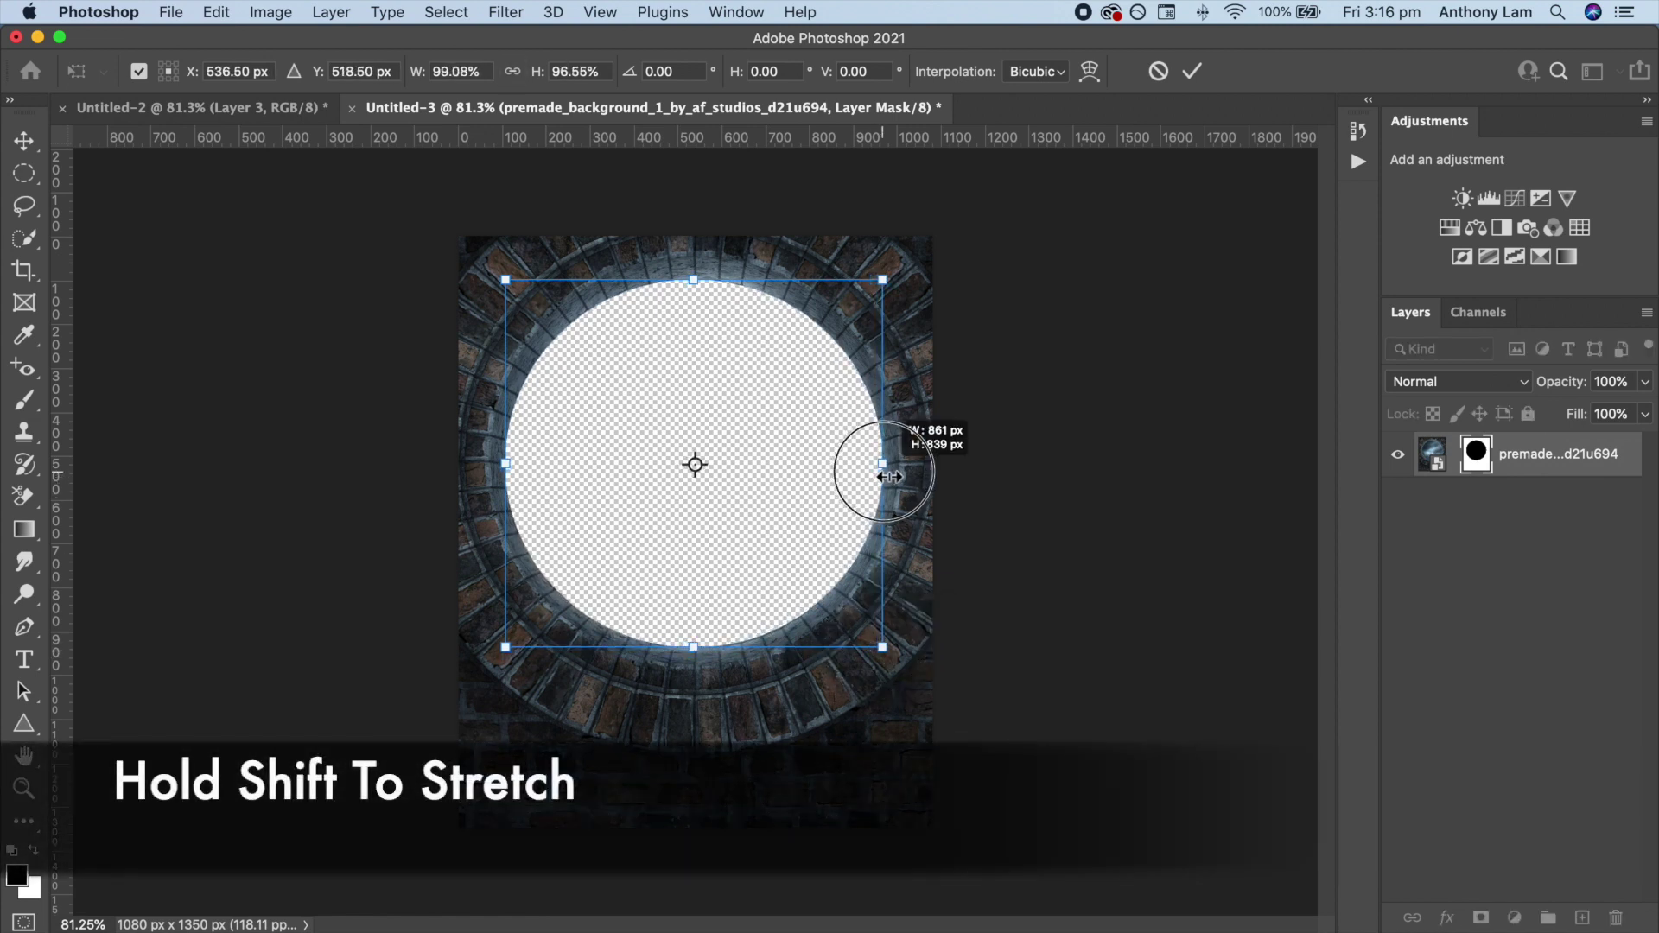
{"action": "left_click_drag", "start_coordinate": [699, 281], "coordinate": [699, 278]}
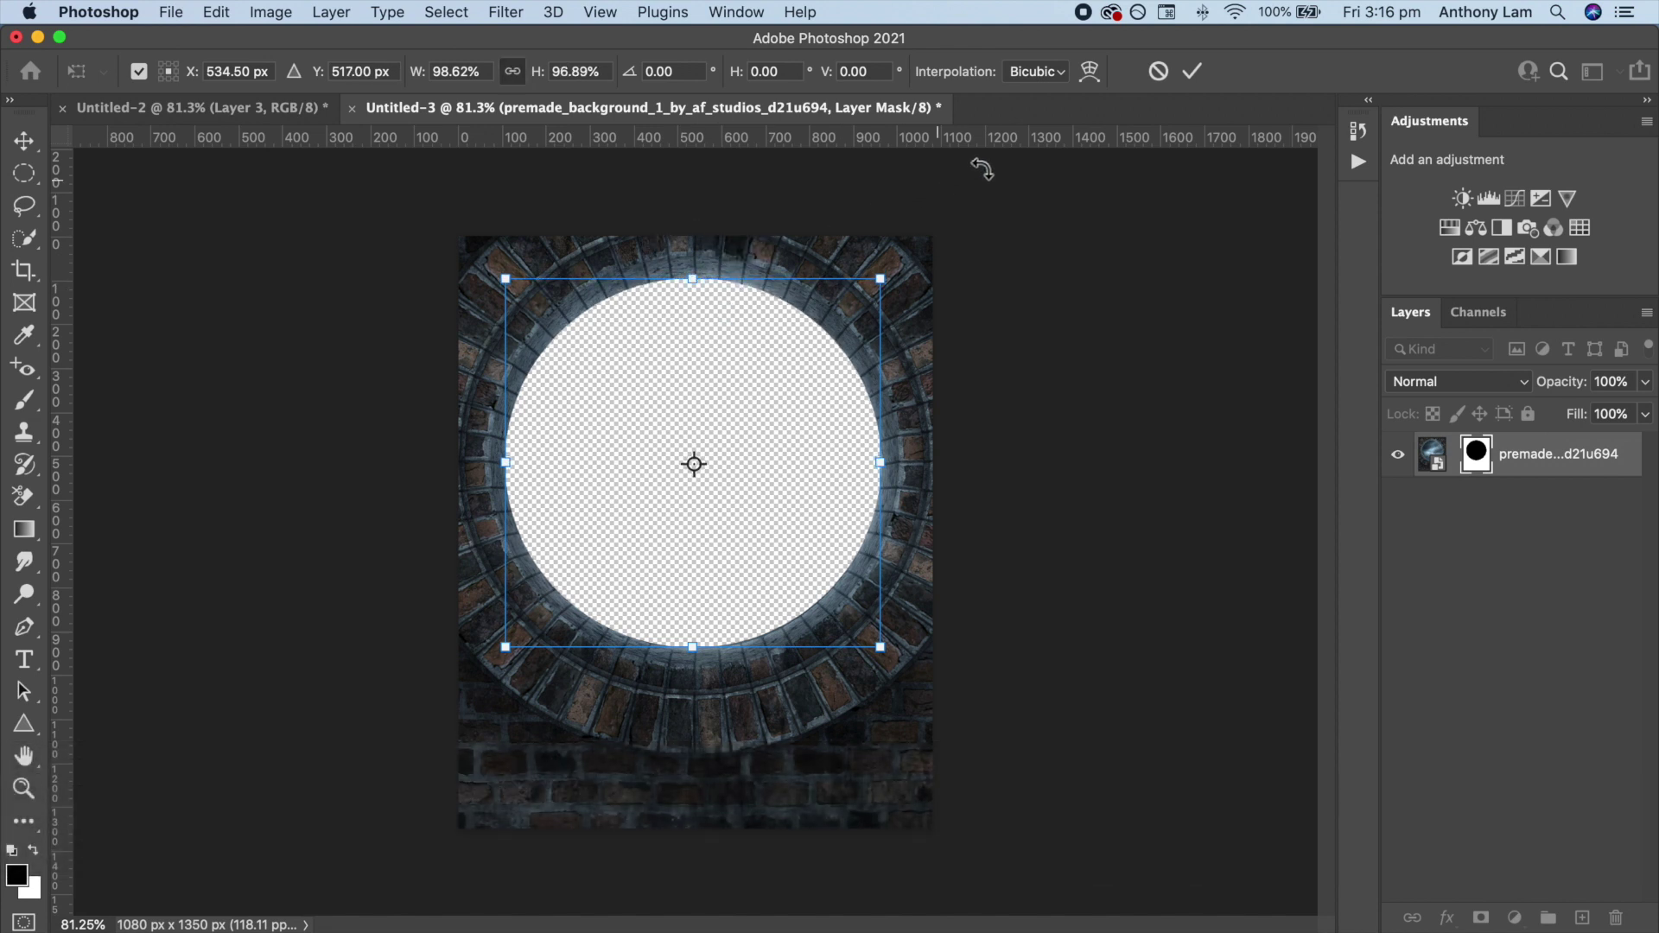
{"action": "left_click", "coordinate": [1191, 80]}
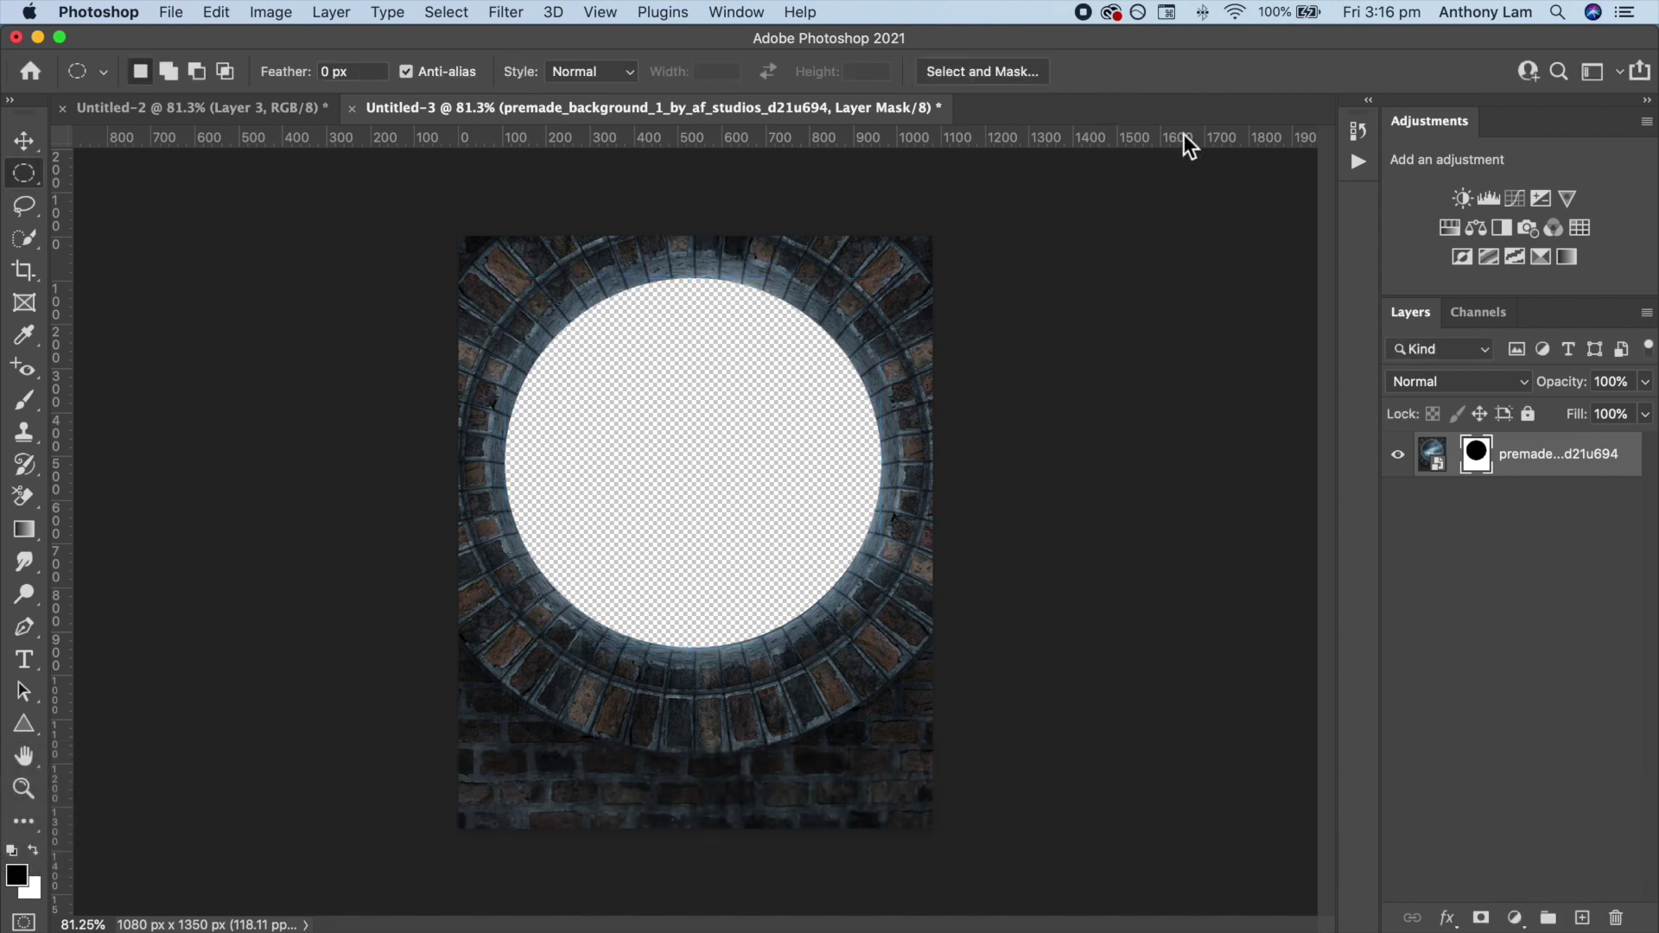
{"action": "left_click", "coordinate": [1456, 461]}
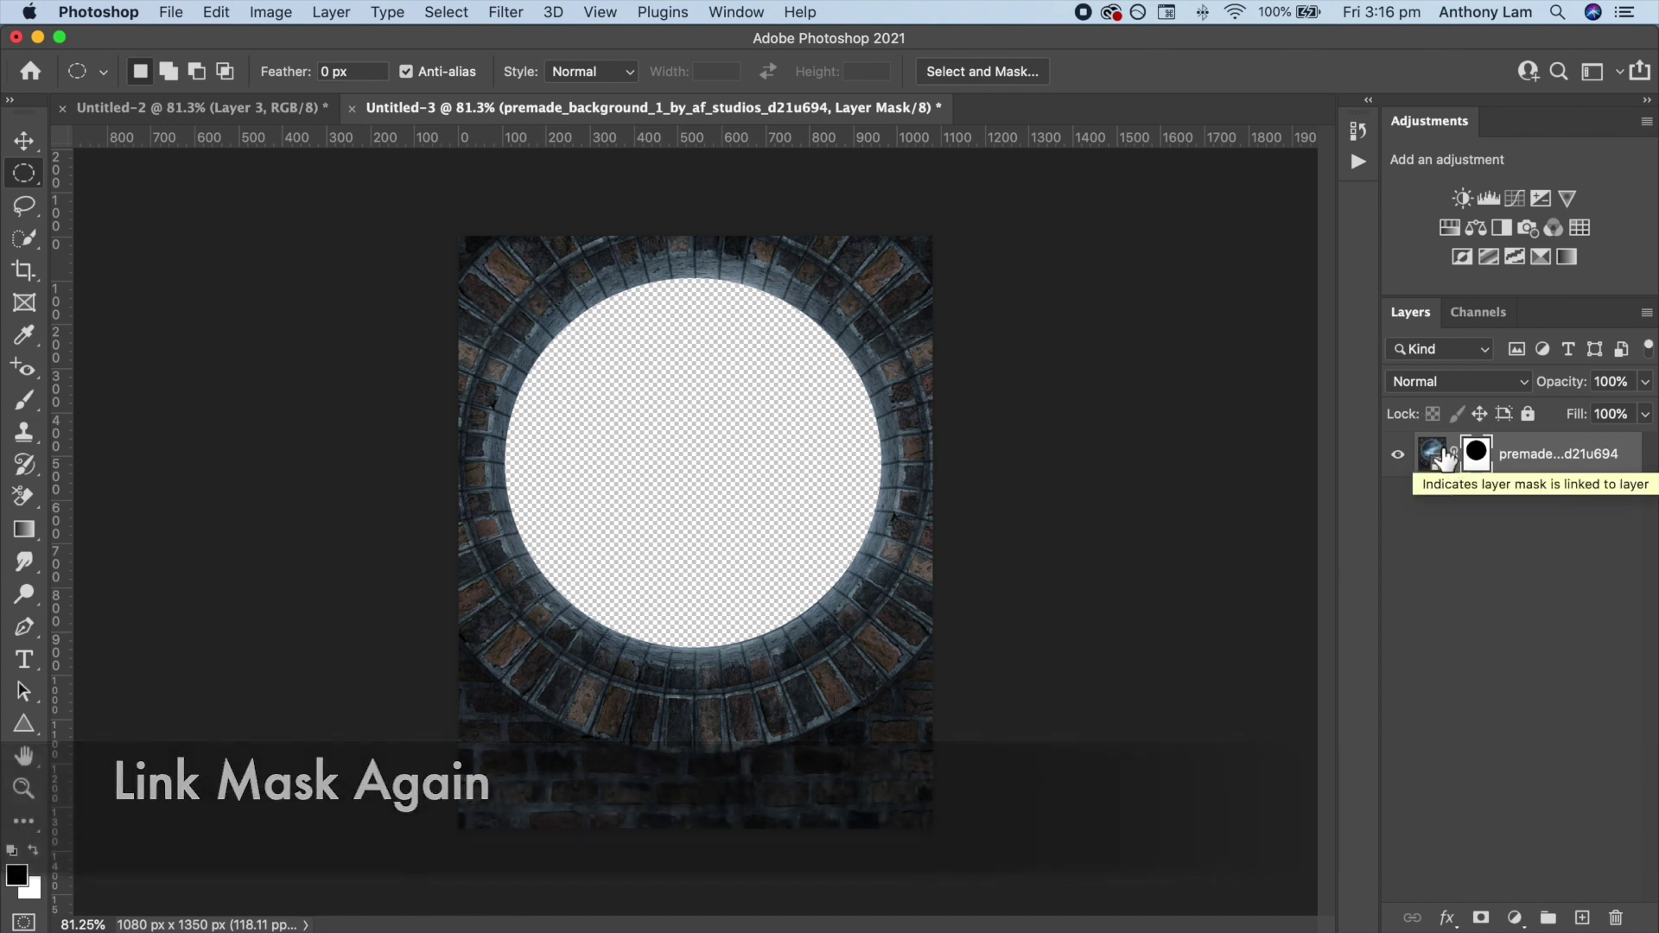
{"action": "left_click", "coordinate": [1488, 200]}
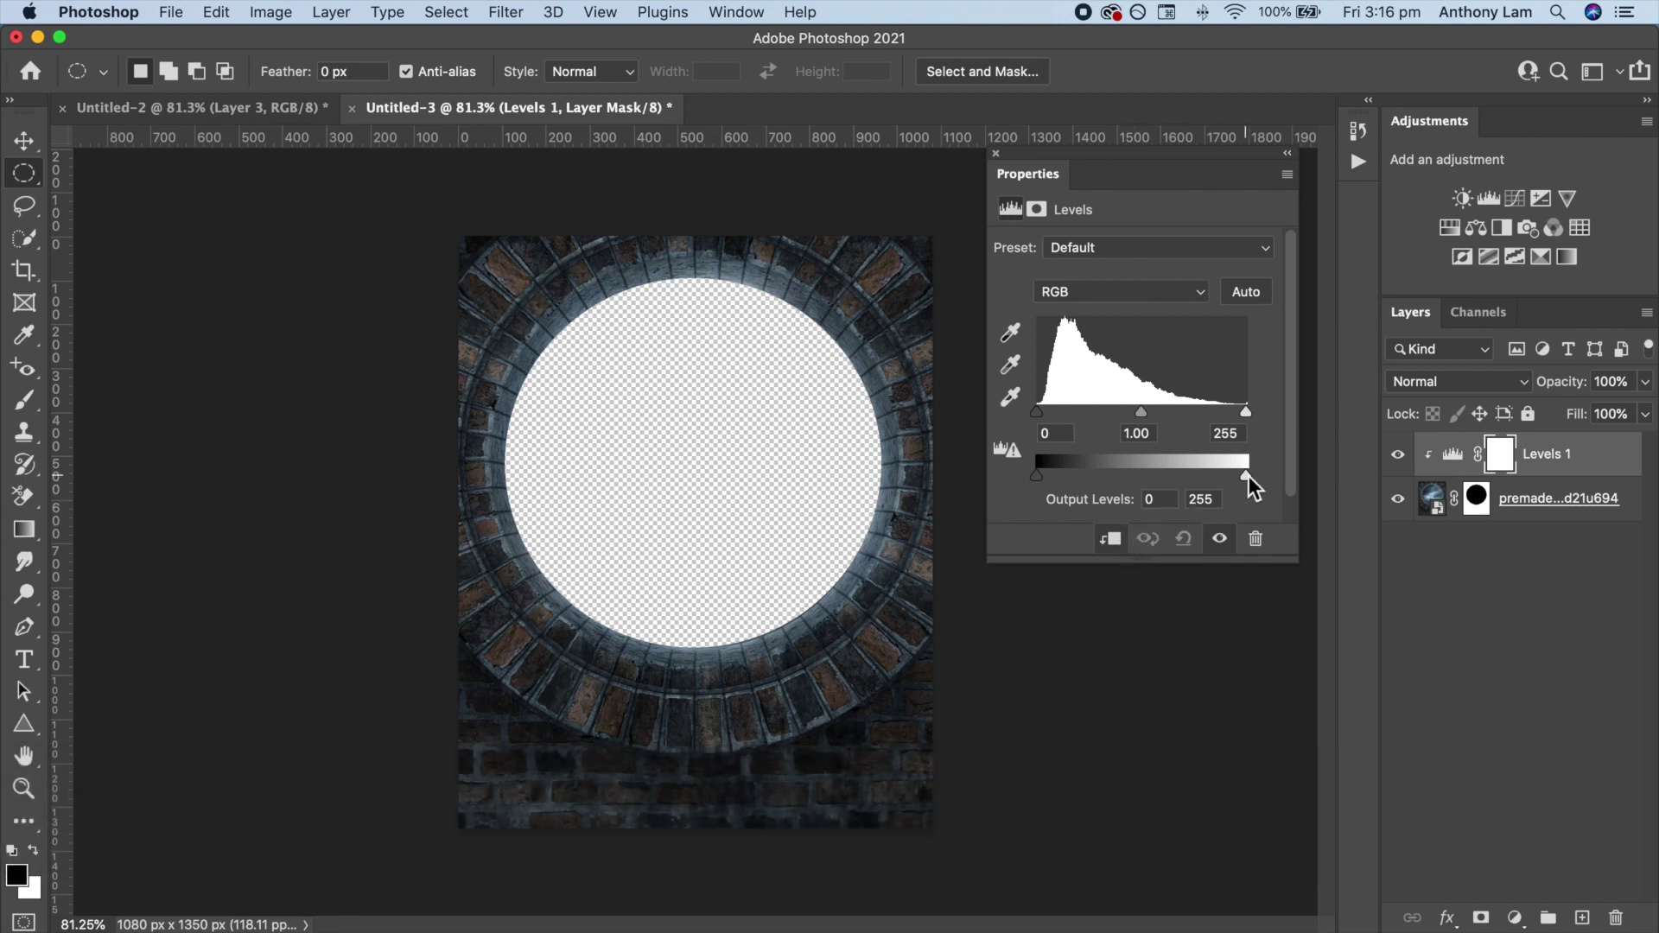
Darken the wall with a Levels adjustment, setting the output white level to 50.
{"action": "left_click_drag", "start_coordinate": [1246, 475], "coordinate": [1123, 476]}
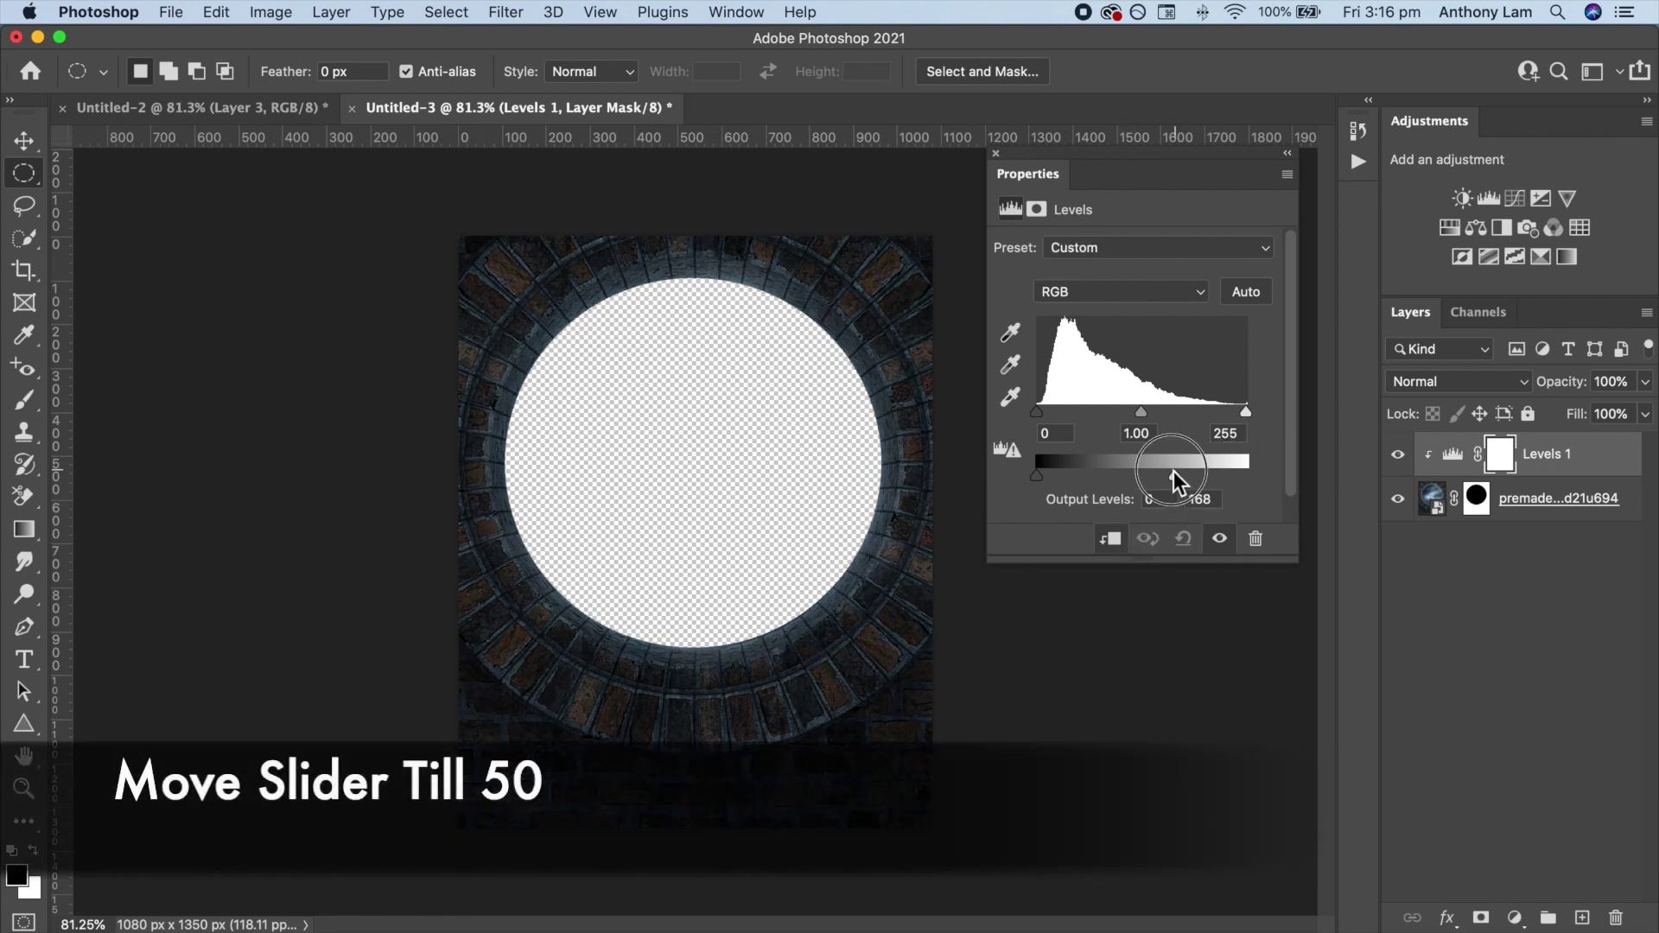
{"action": "left_click_drag", "start_coordinate": [1081, 481], "coordinate": [1077, 481]}
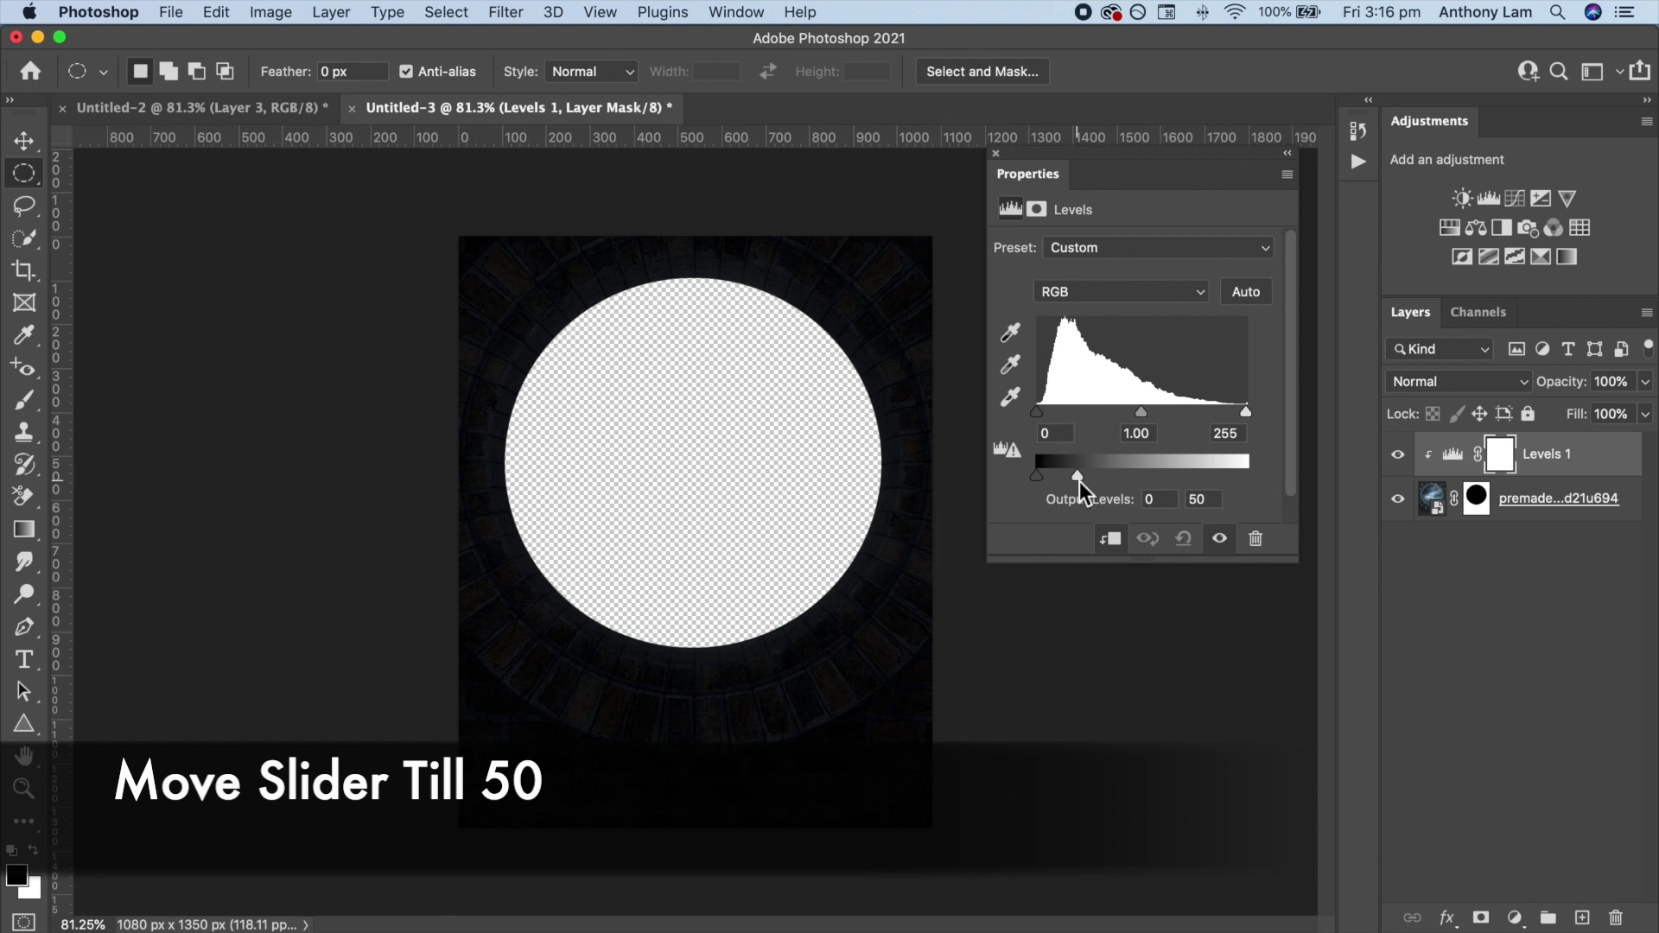
{"action": "left_click", "coordinate": [996, 154]}
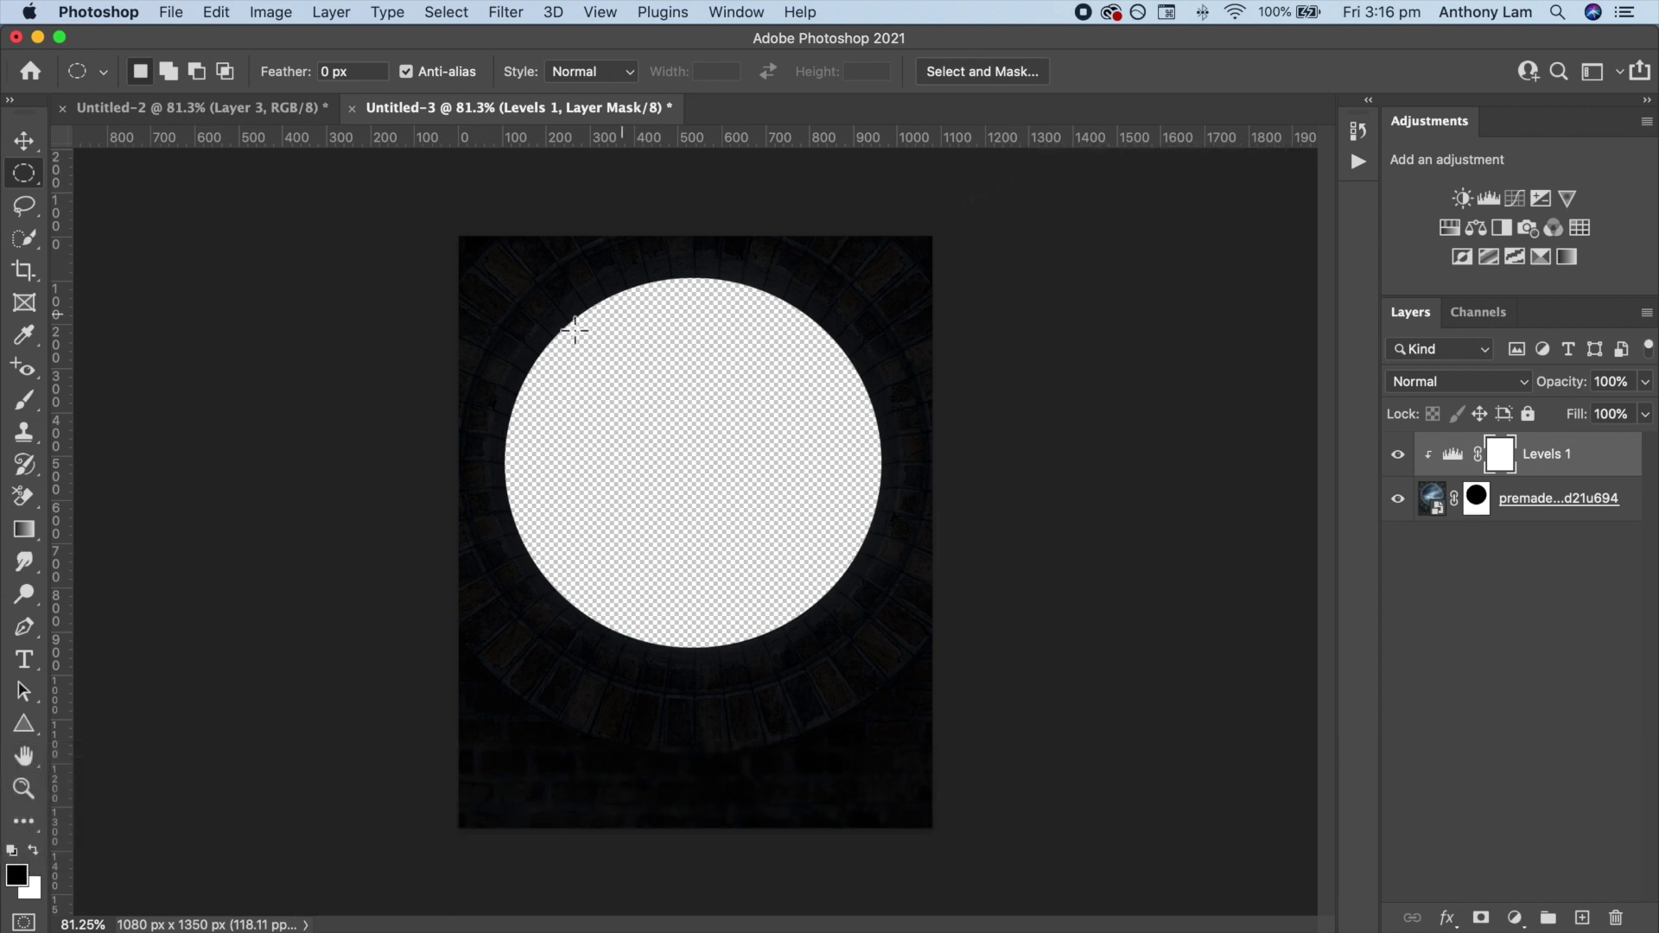
Paint the Levels mask with a large soft brush to keep the brick ring brighter.
{"action": "left_click", "coordinate": [26, 402]}
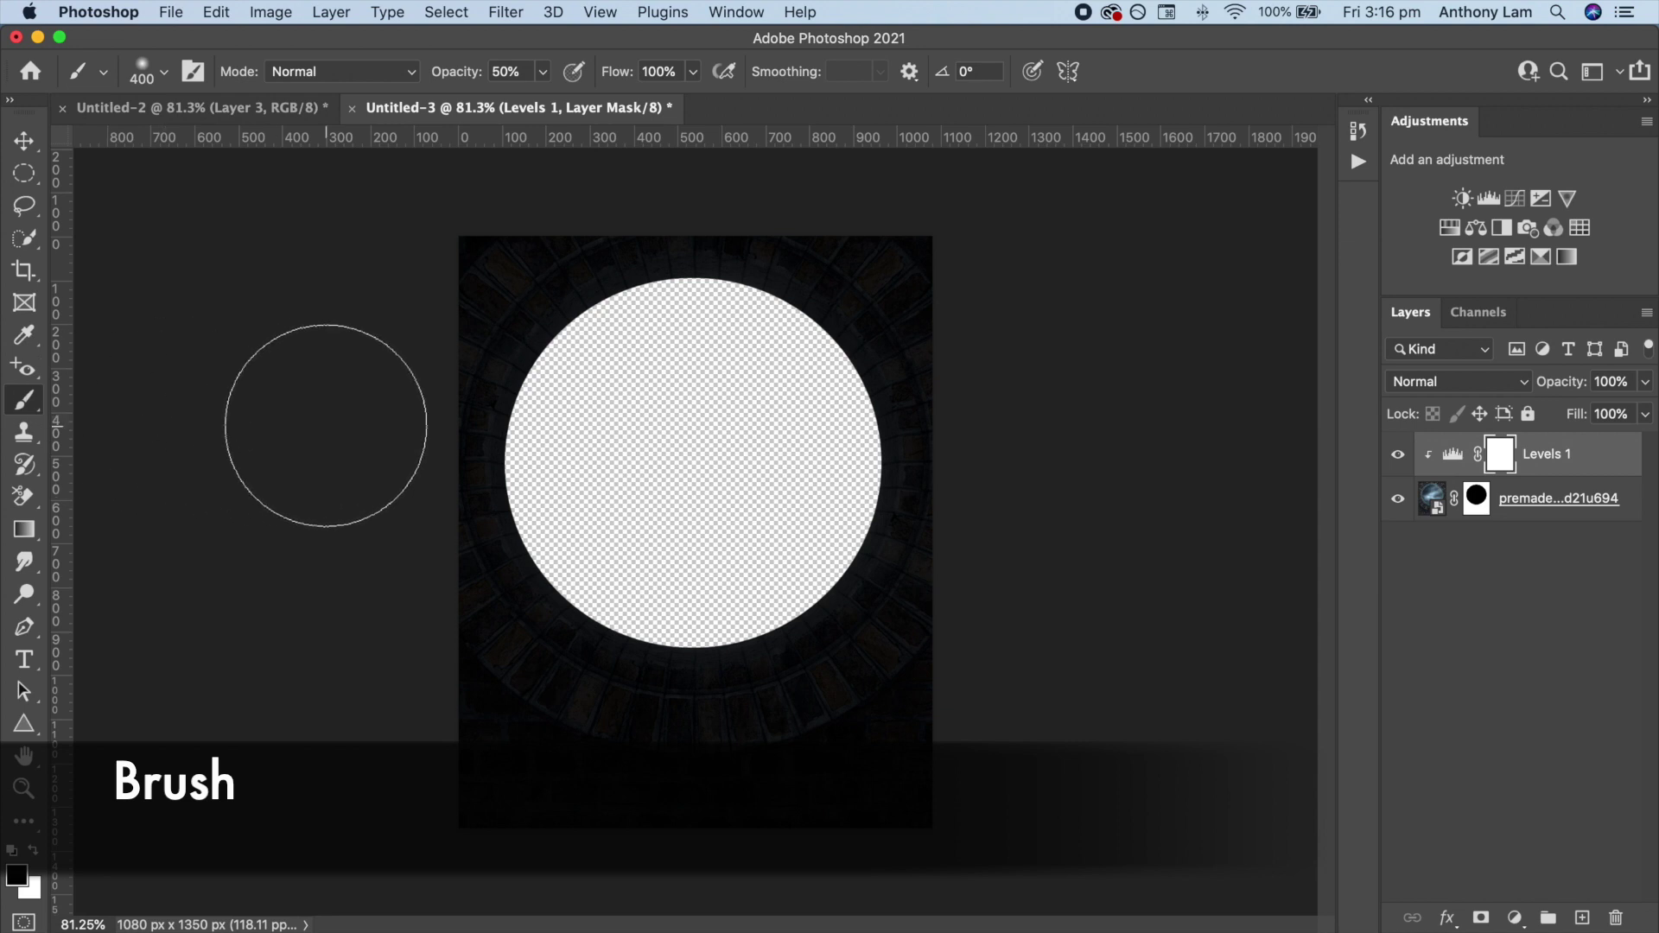
{"action": "key", "text": "bracketright"}
{"action": "key", "text": "bracketright"}
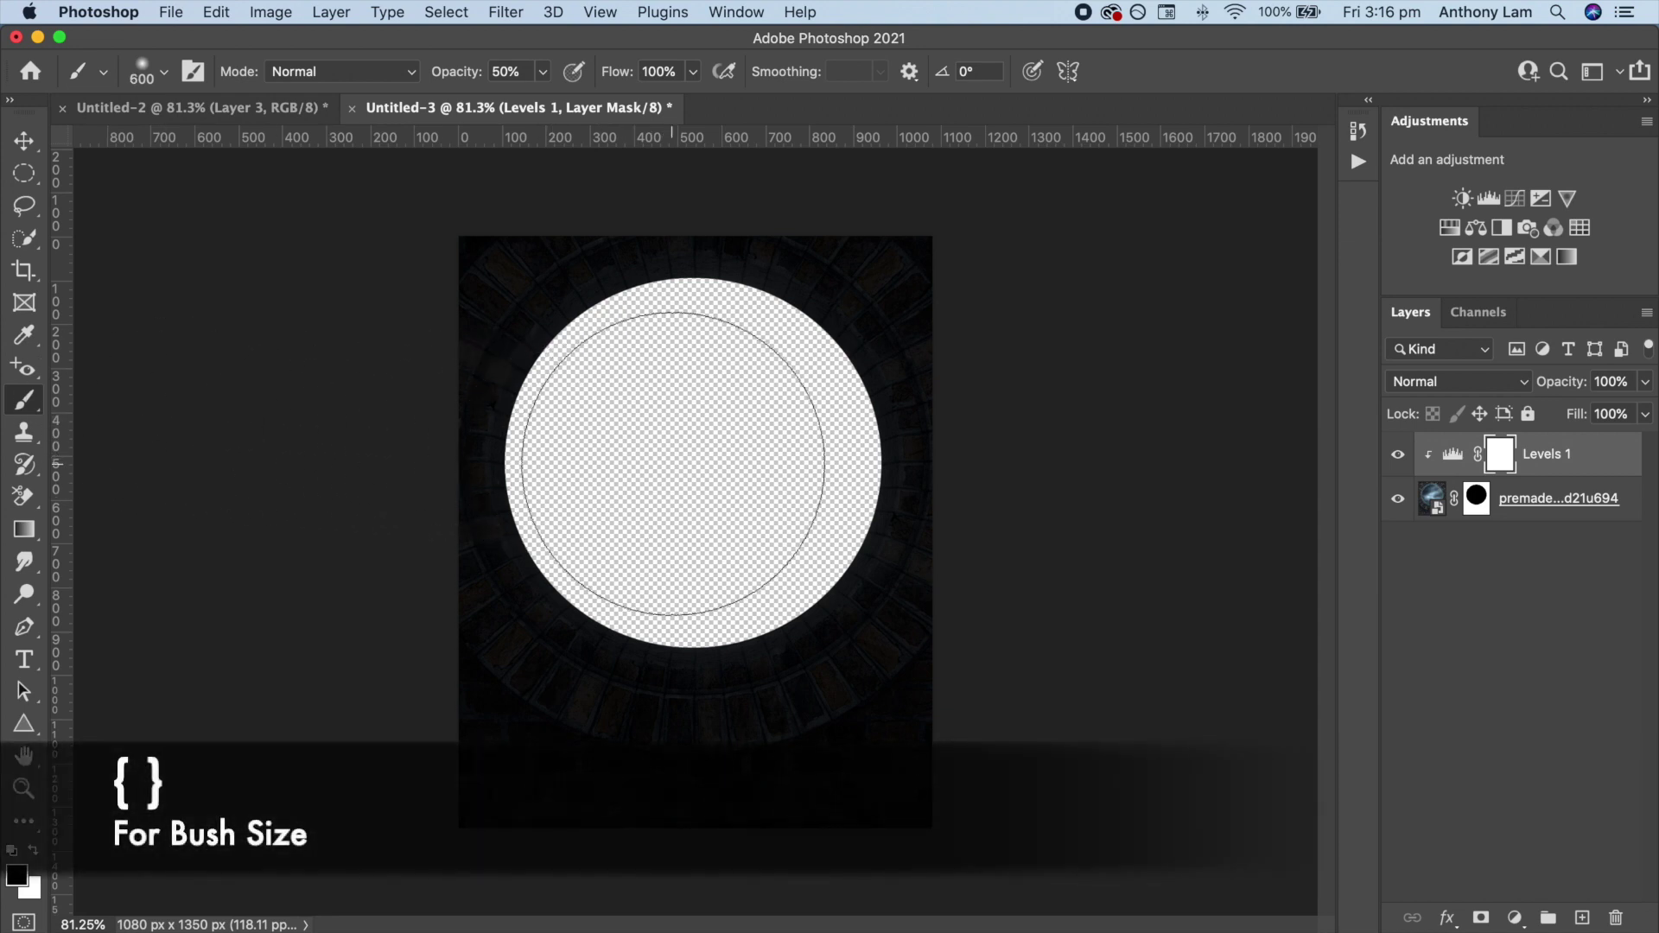
{"action": "key", "text": "bracketright"}
{"action": "key", "text": "bracketright"}
{"action": "key", "text": "bracketright"}
{"action": "key", "text": "bracketright"}
{"action": "left_click", "coordinate": [696, 476]}
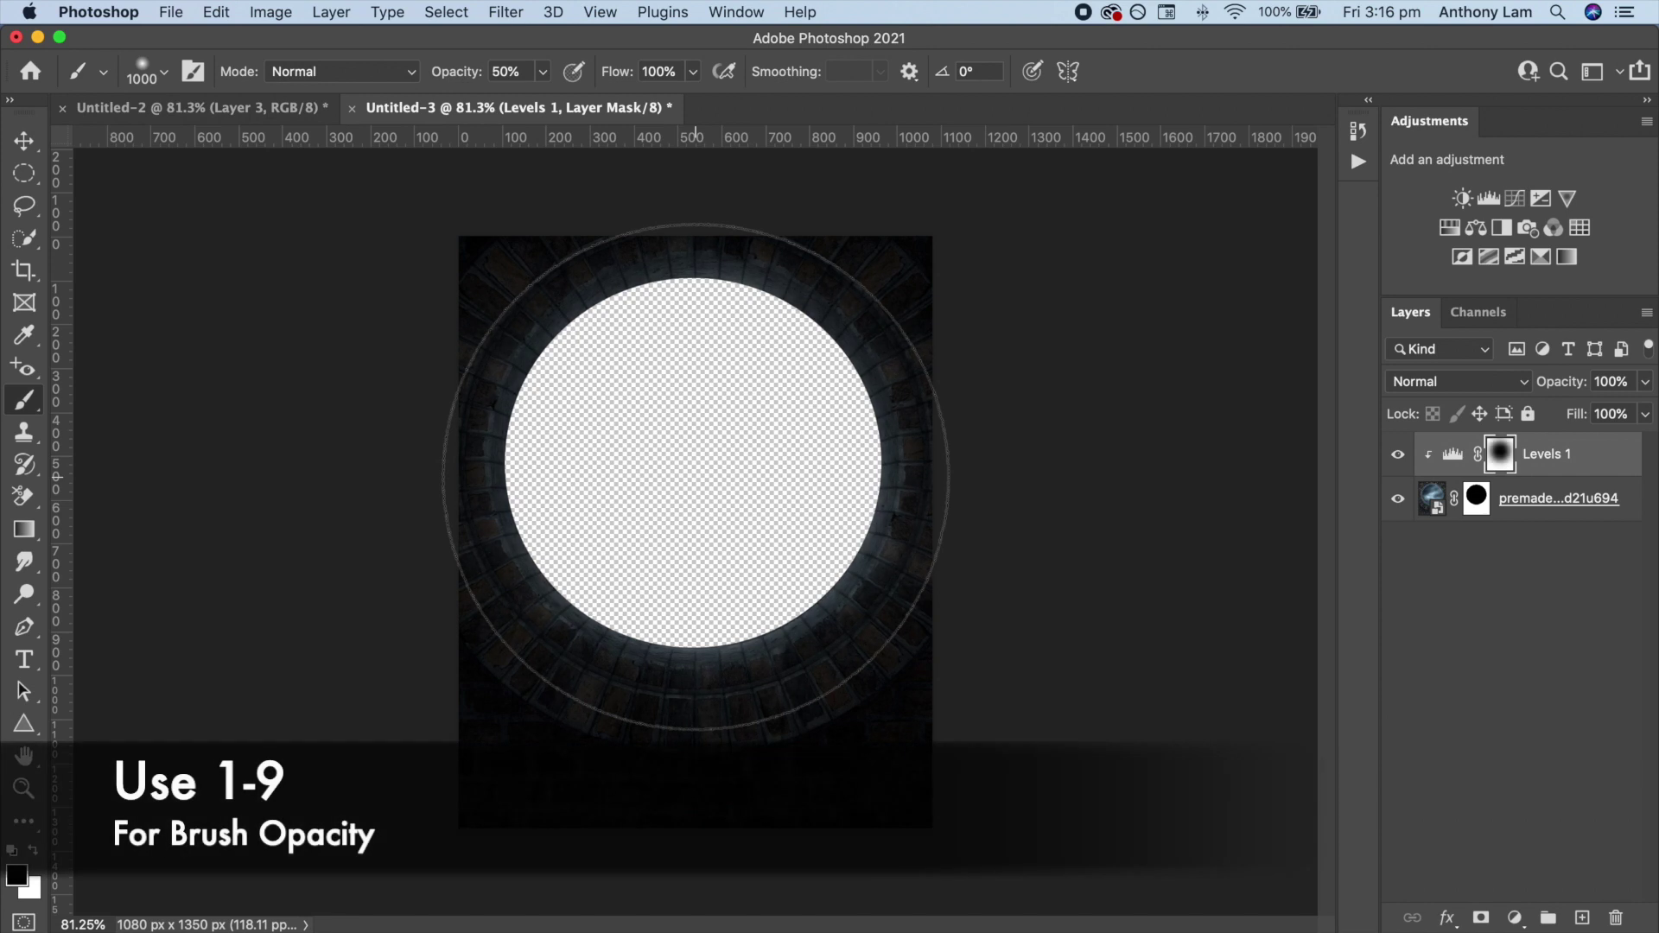
{"action": "key", "text": "bracketleft"}
{"action": "key", "text": "bracketright"}
{"action": "key", "text": "bracketright"}
{"action": "key", "text": "bracketright"}
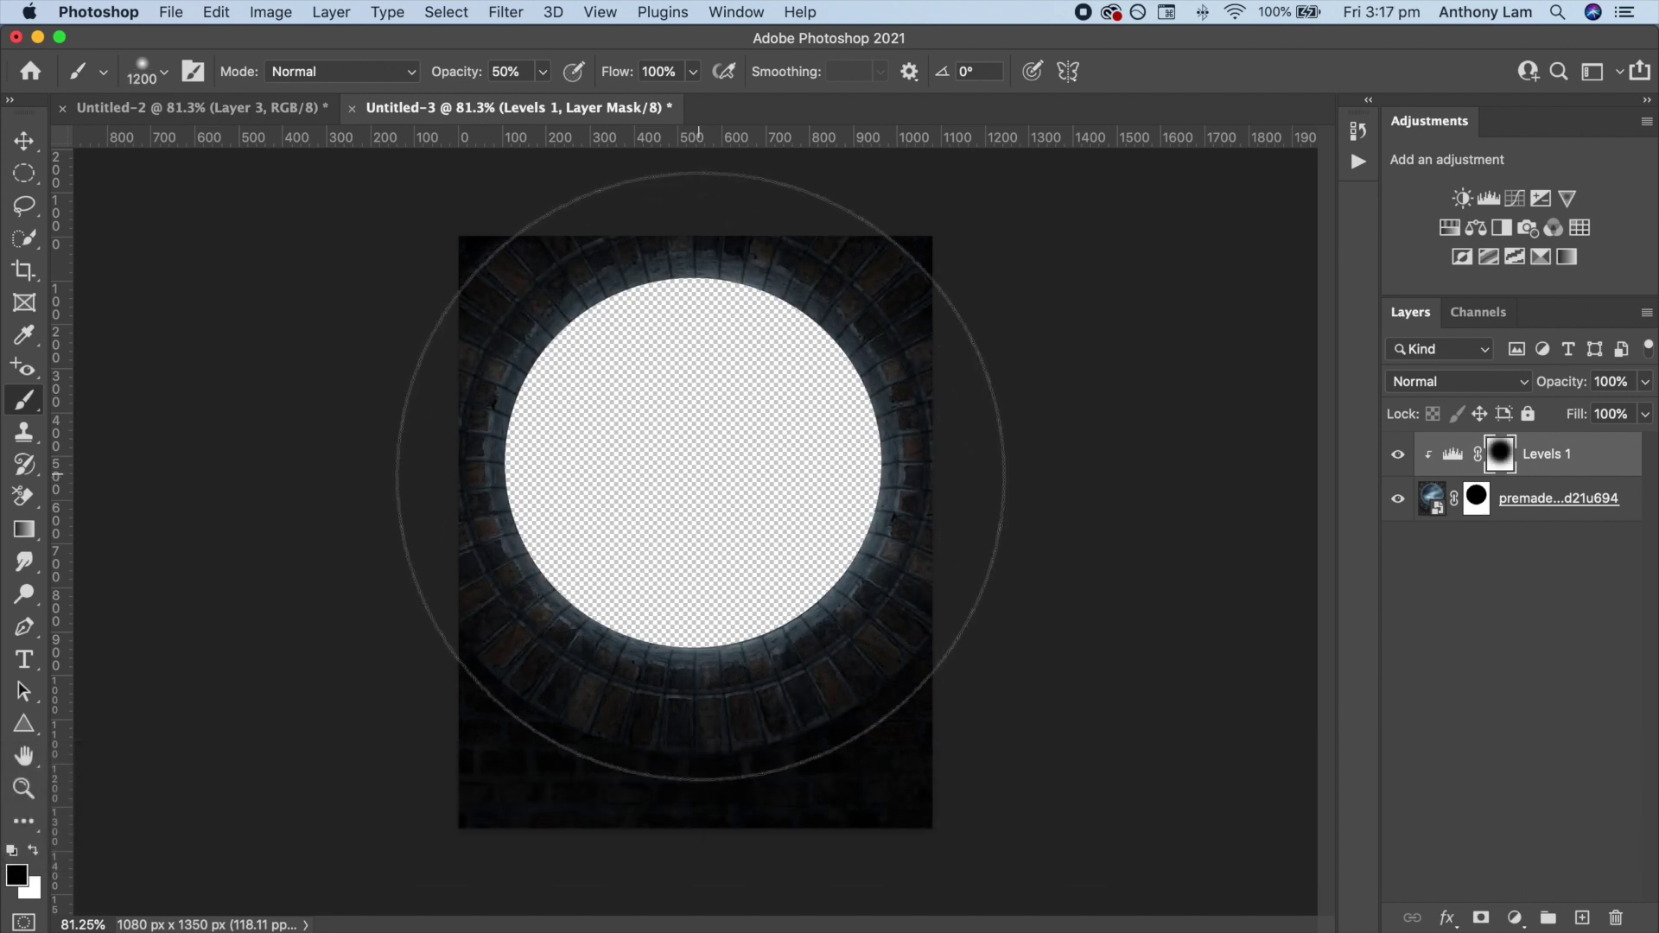
{"action": "left_click", "coordinate": [1582, 918]}
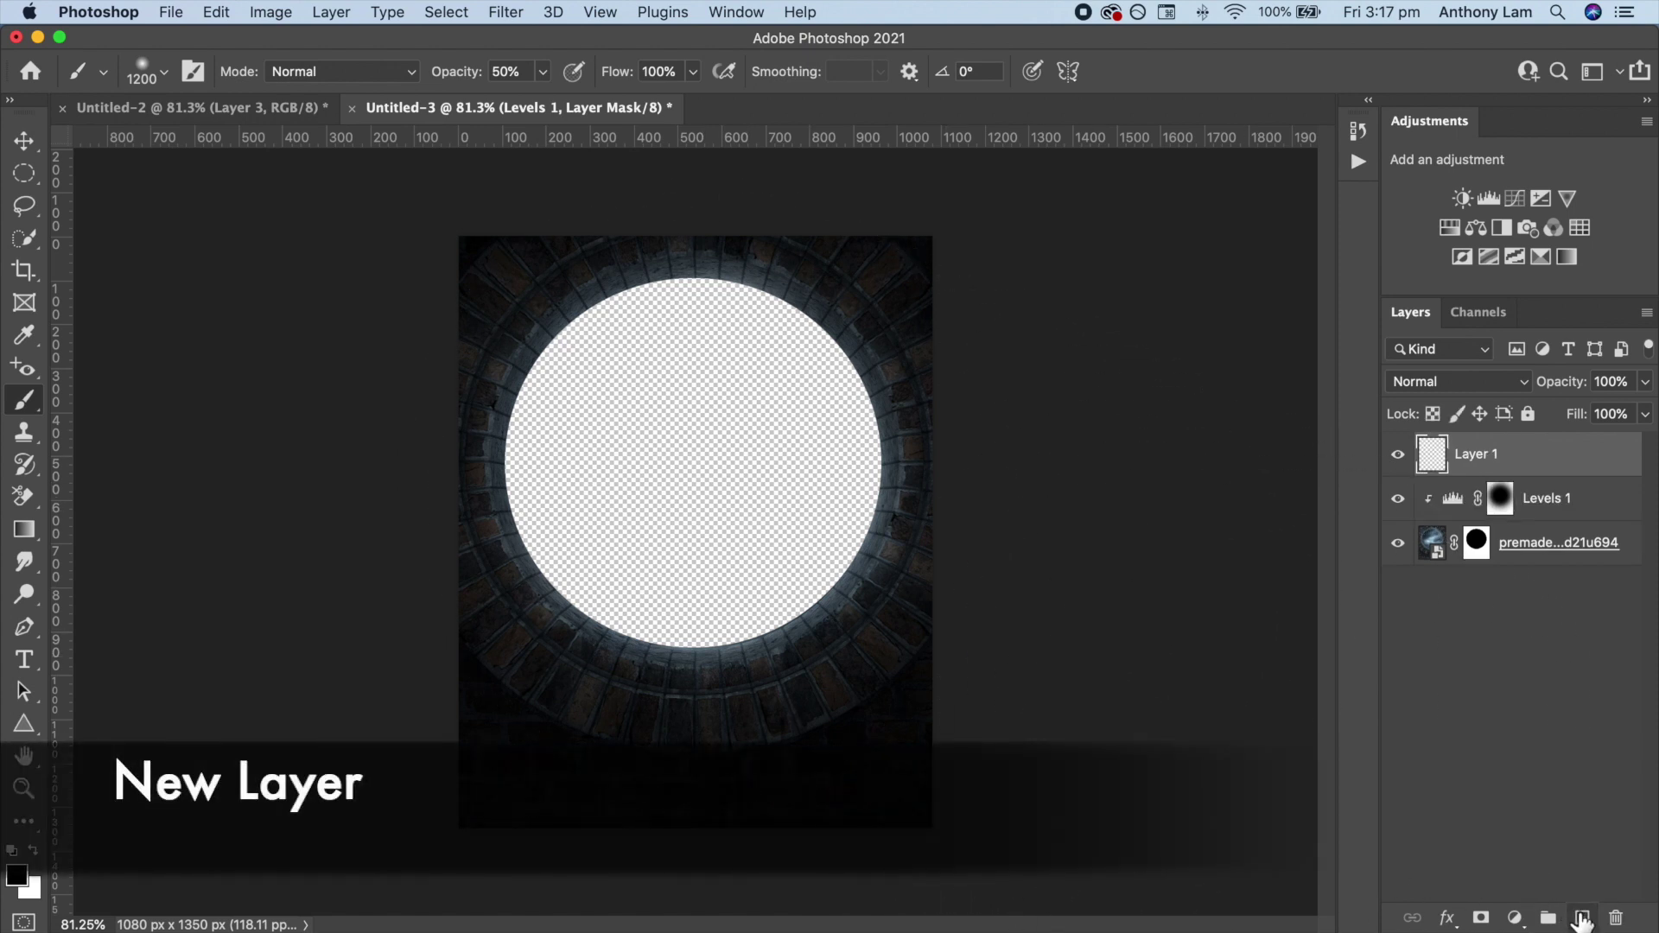
Darken the wall's outer edges with a smaller black brush and place the hooded figure photo.
{"action": "key", "text": "bracketleft"}
{"action": "key", "text": "bracketleft"}
{"action": "key", "text": "bracketleft"}
{"action": "key", "text": "bracketleft"}
{"action": "key", "text": "bracketleft"}
{"action": "key", "text": "bracketleft"}
{"action": "key", "text": "x"}
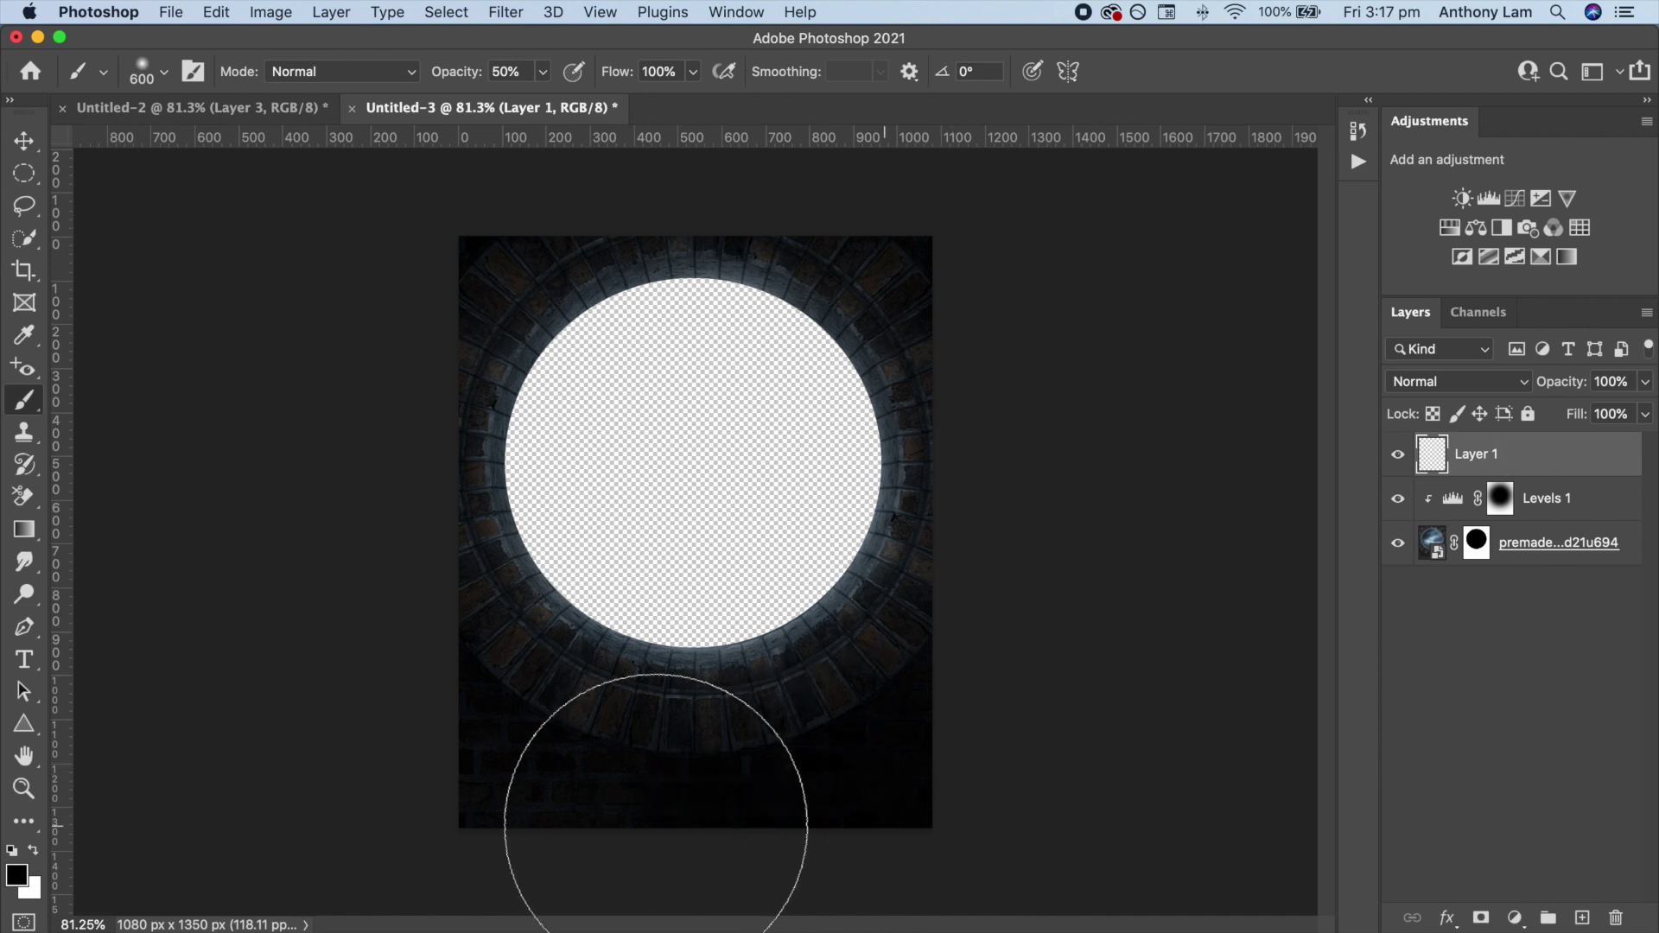
{"action": "key", "text": "bracketleft"}
{"action": "key", "text": "bracketleft"}
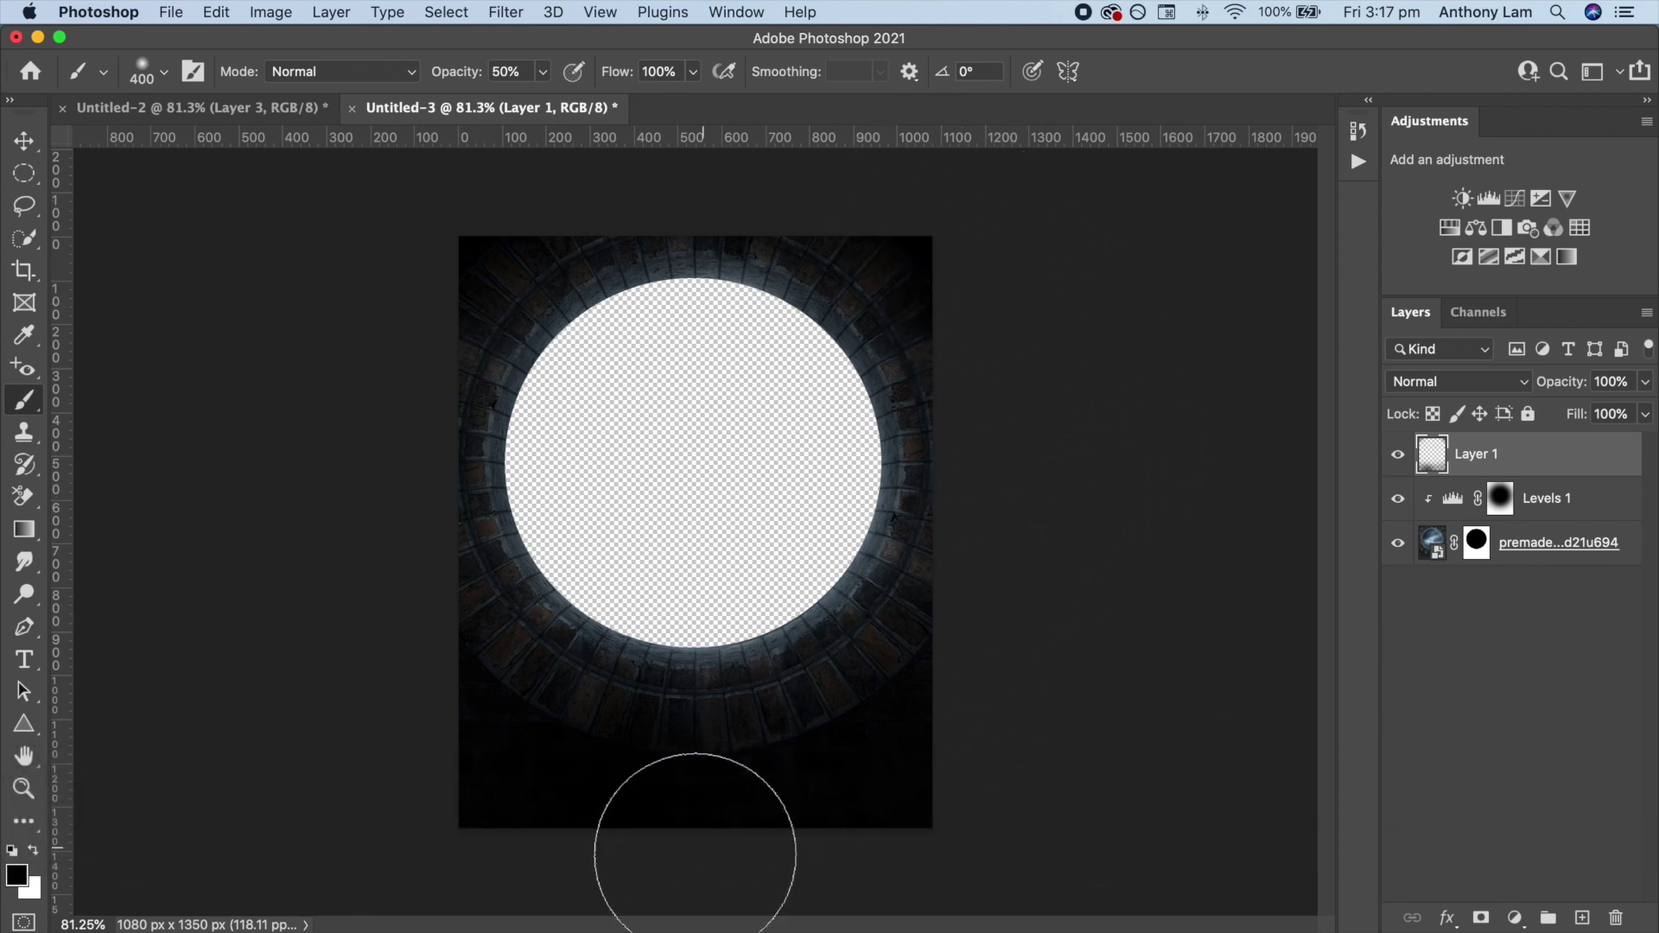
{"action": "left_click_drag", "start_coordinate": [657, 929], "coordinate": [670, 419]}
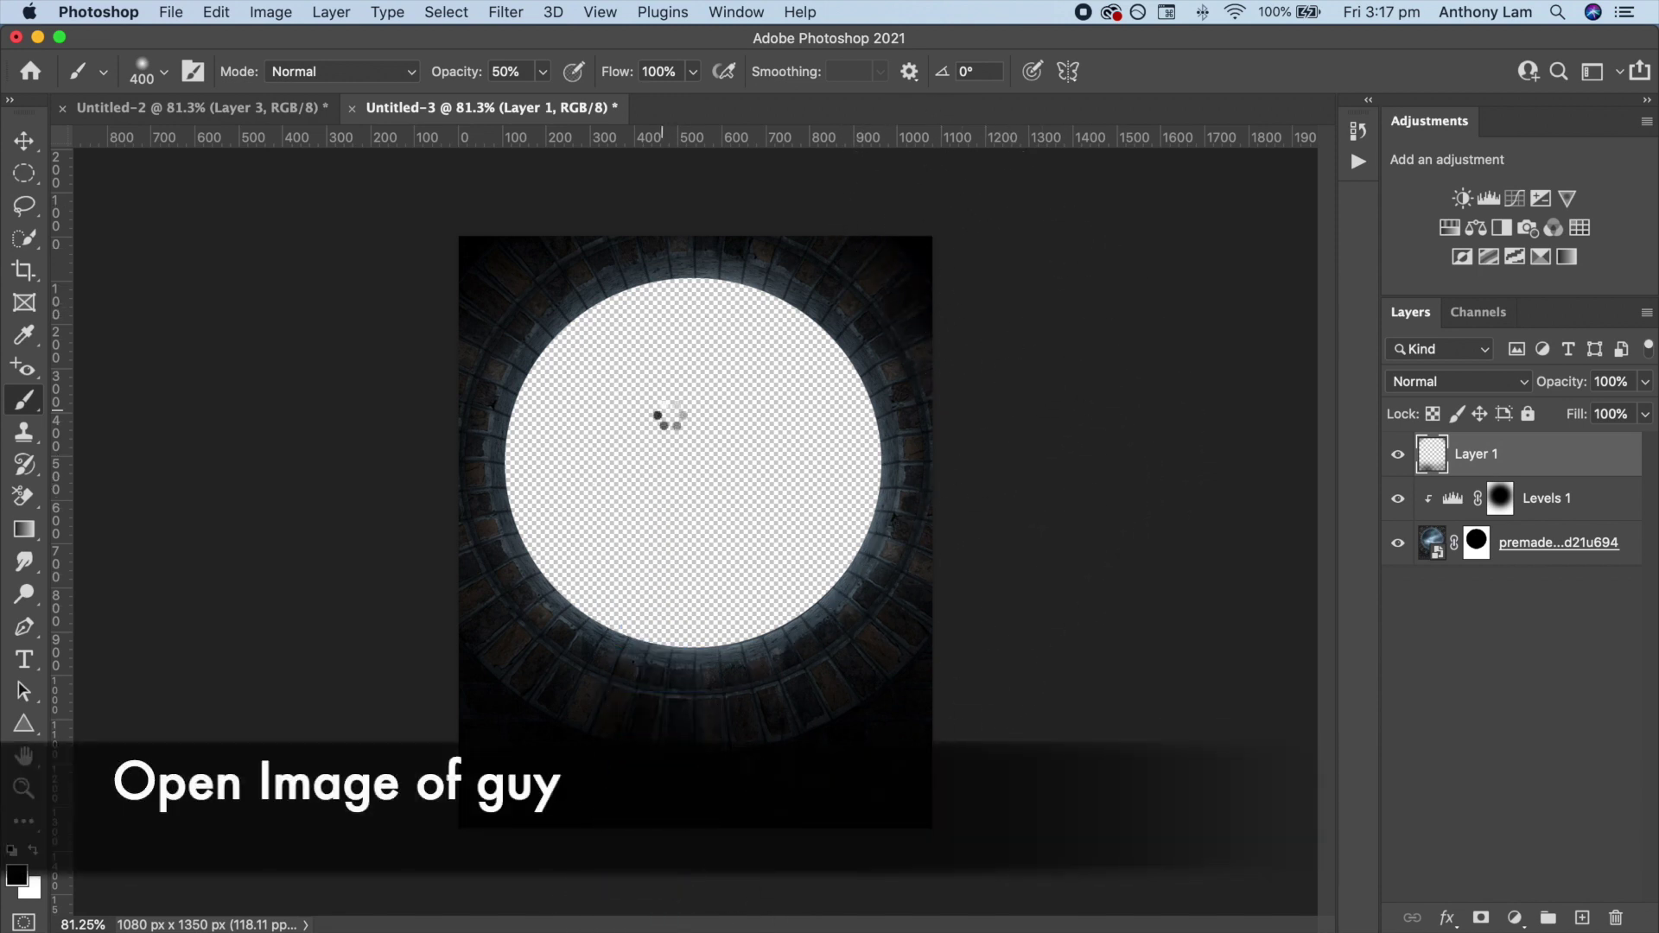
Select the hooded figure with Select Subject, refine it, and mask out the background.
{"action": "left_click", "coordinate": [27, 233]}
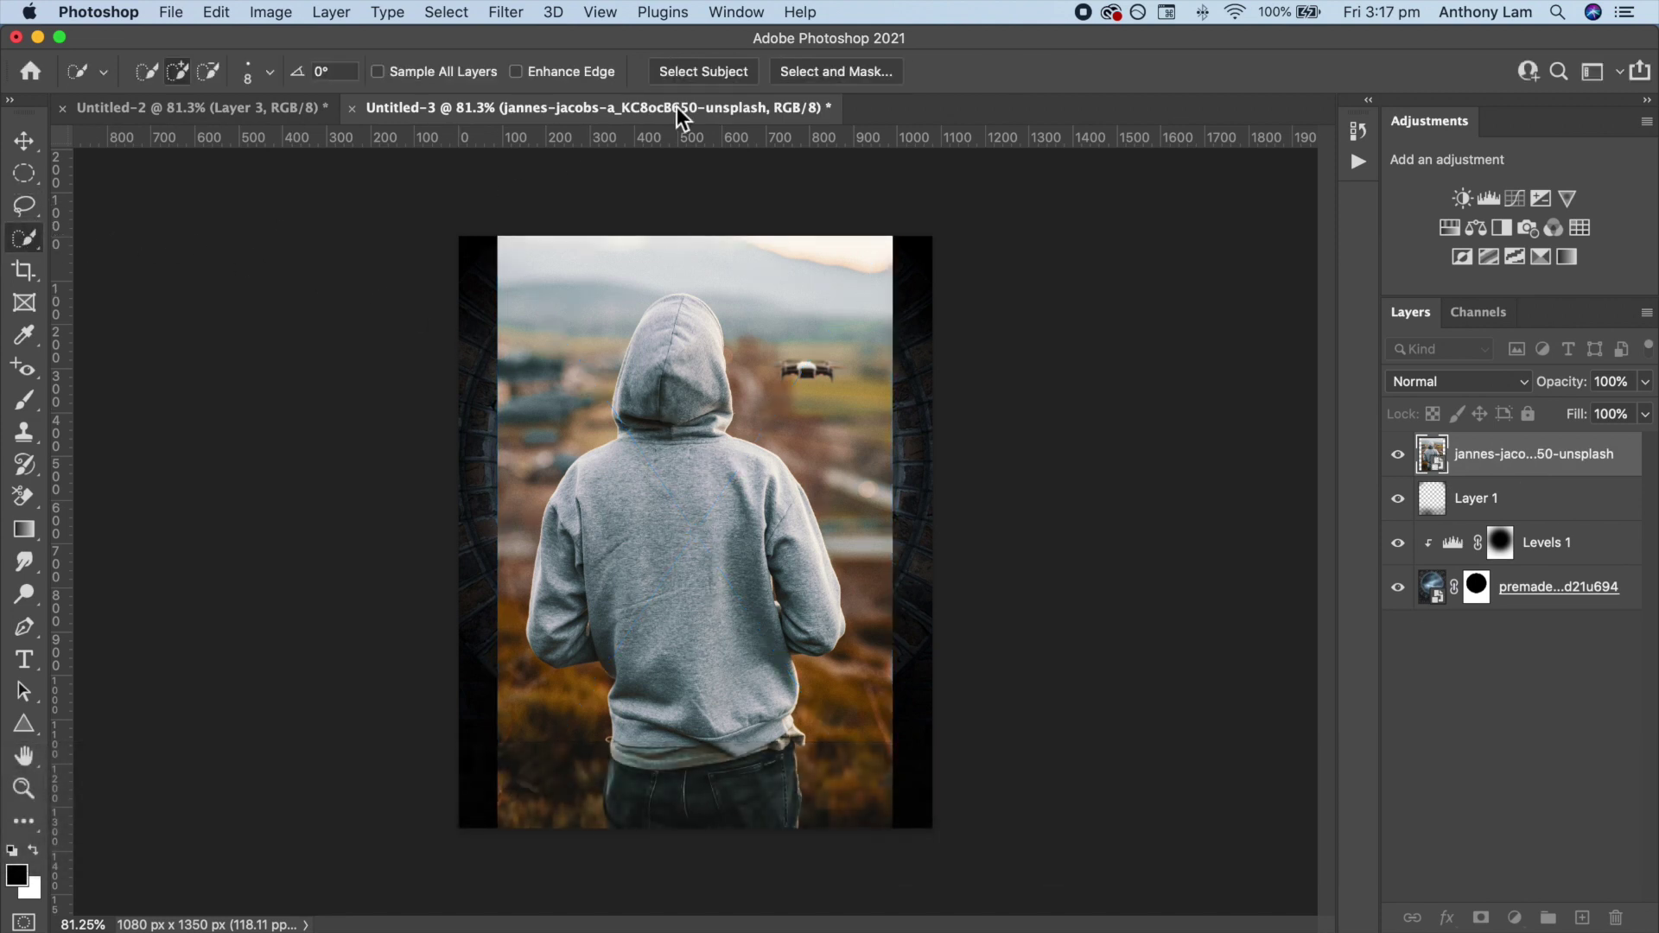
{"action": "left_click", "coordinate": [698, 77]}
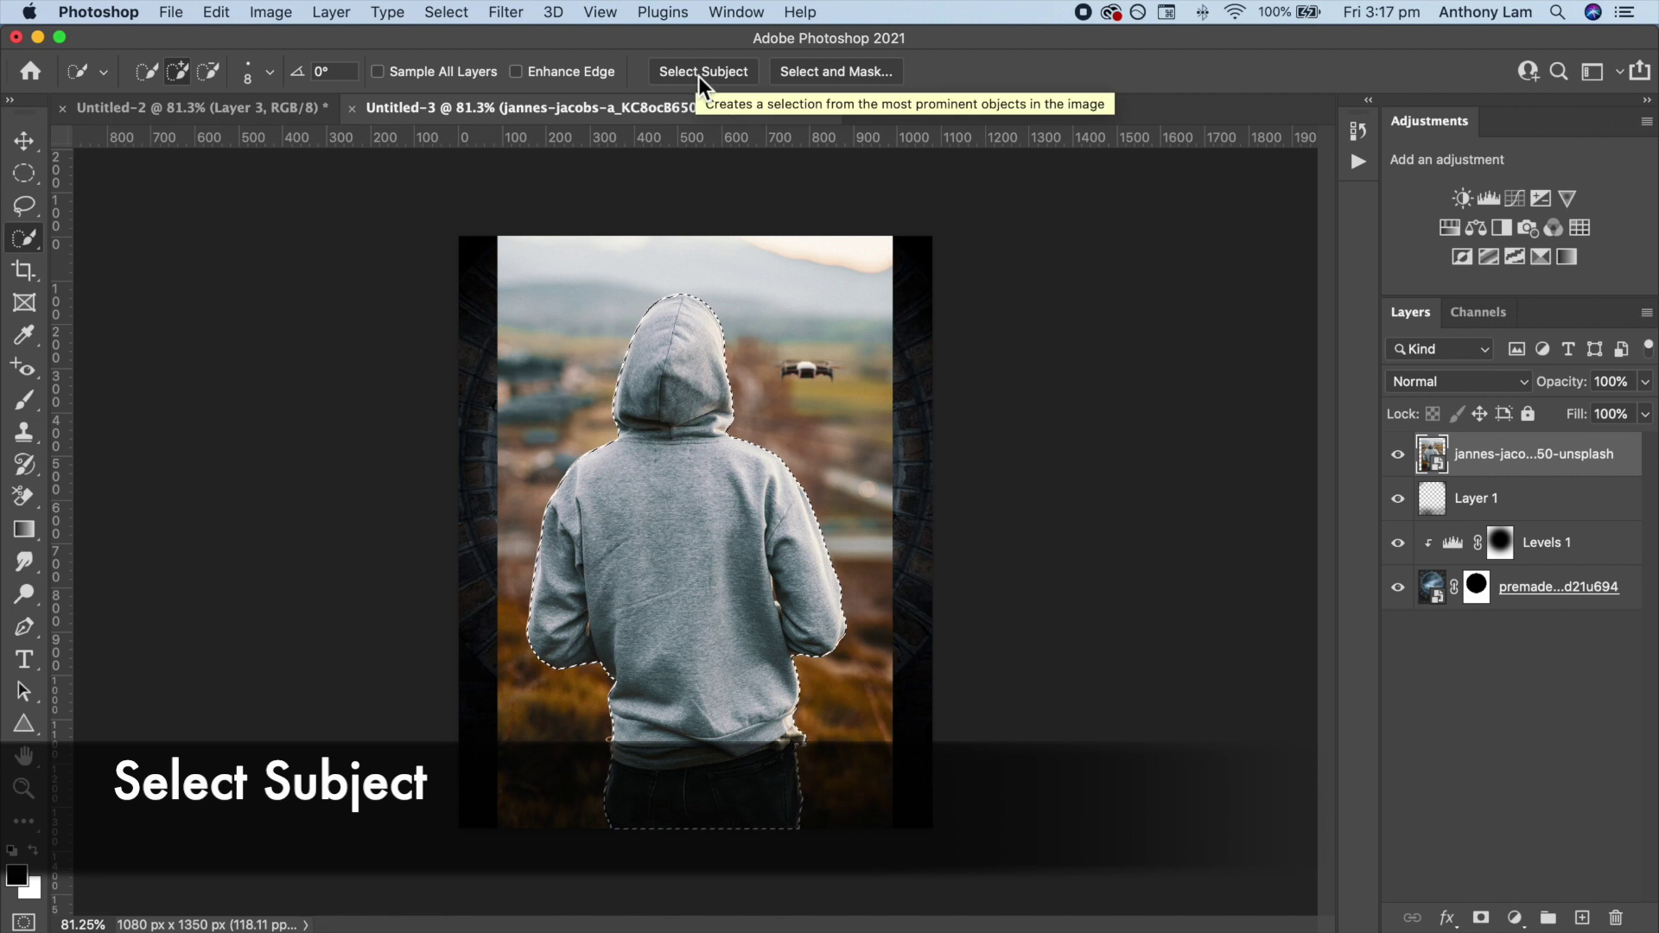
{"action": "left_click", "coordinate": [801, 75]}
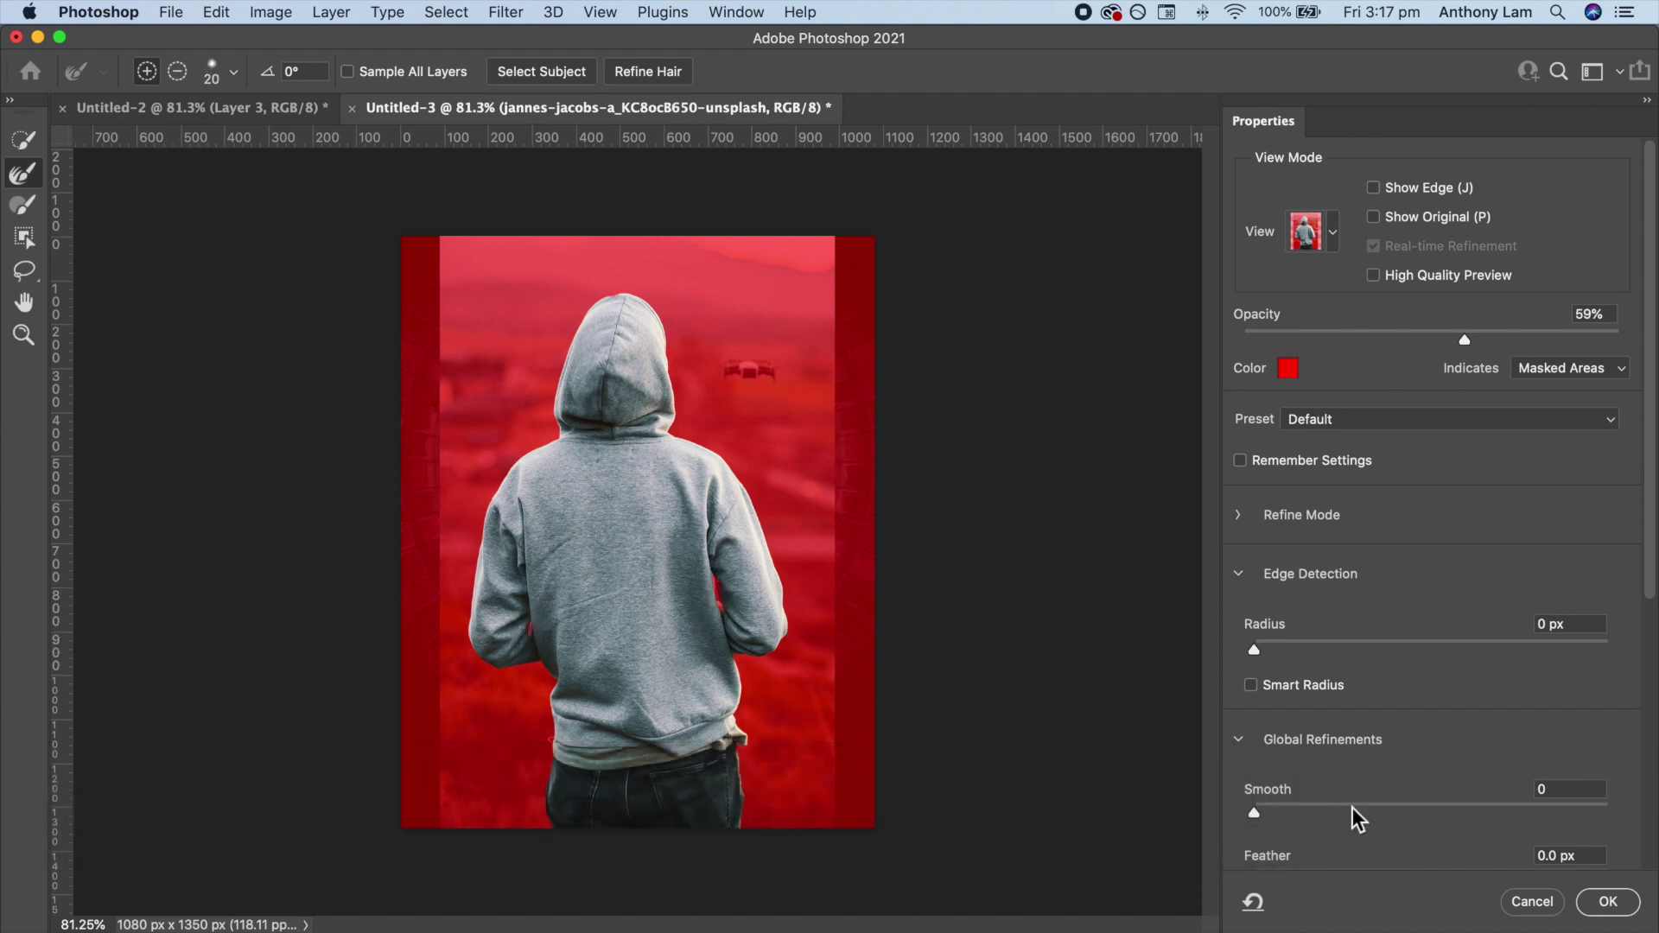
{"action": "left_click", "coordinate": [1594, 905]}
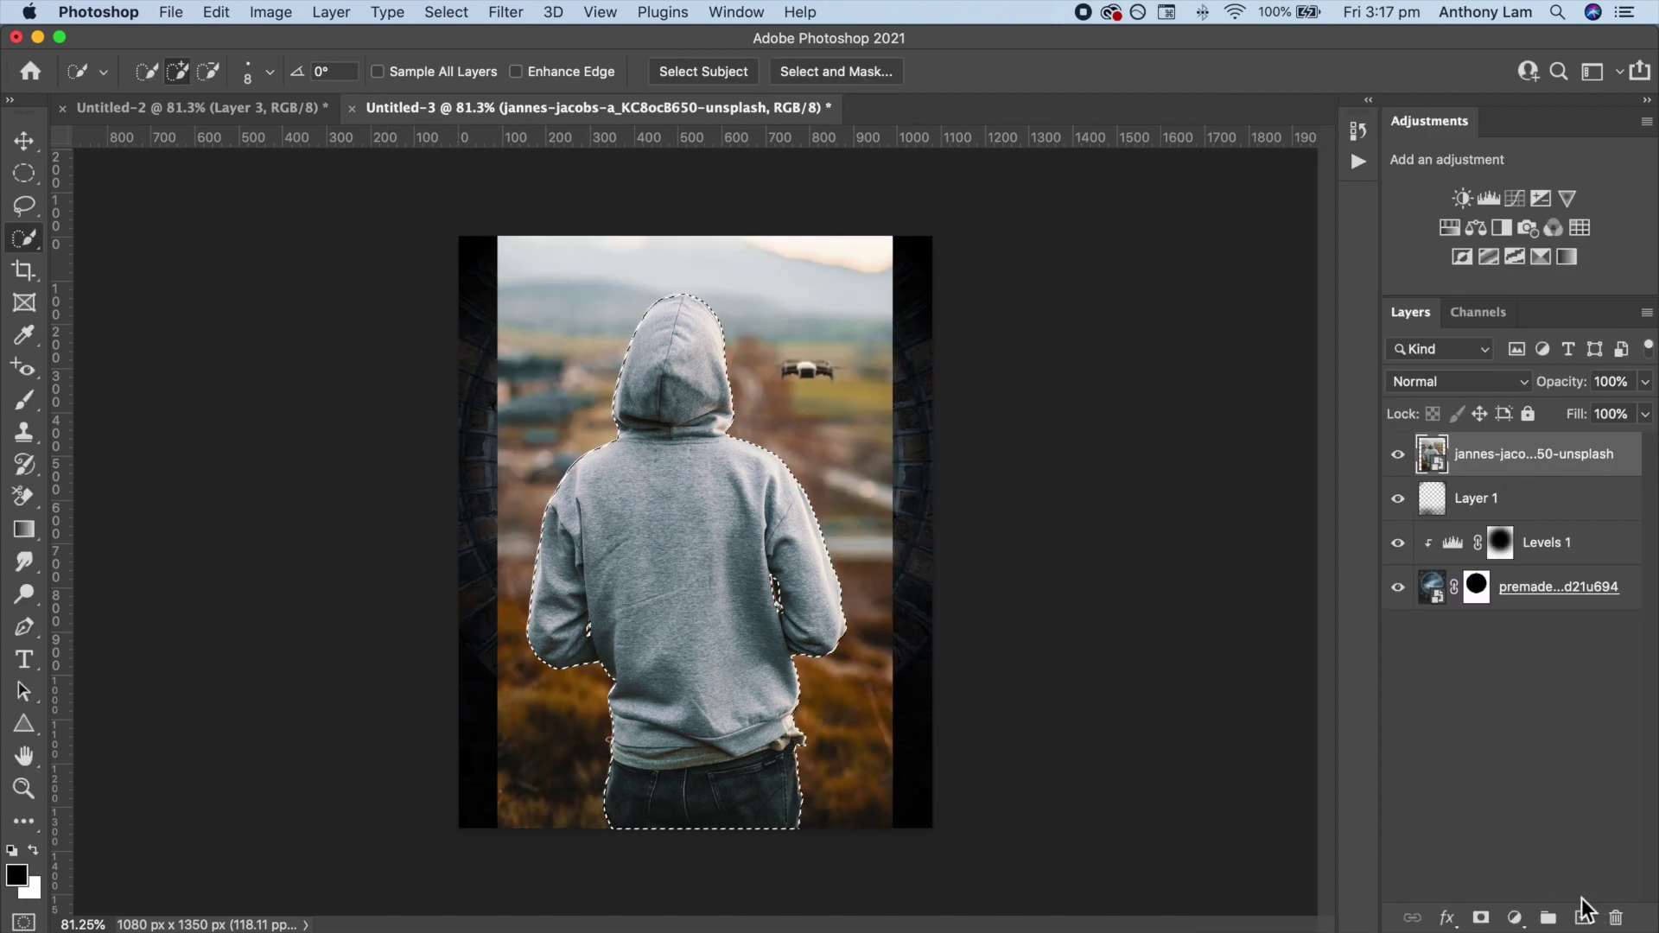
{"action": "left_click", "coordinate": [1492, 920]}
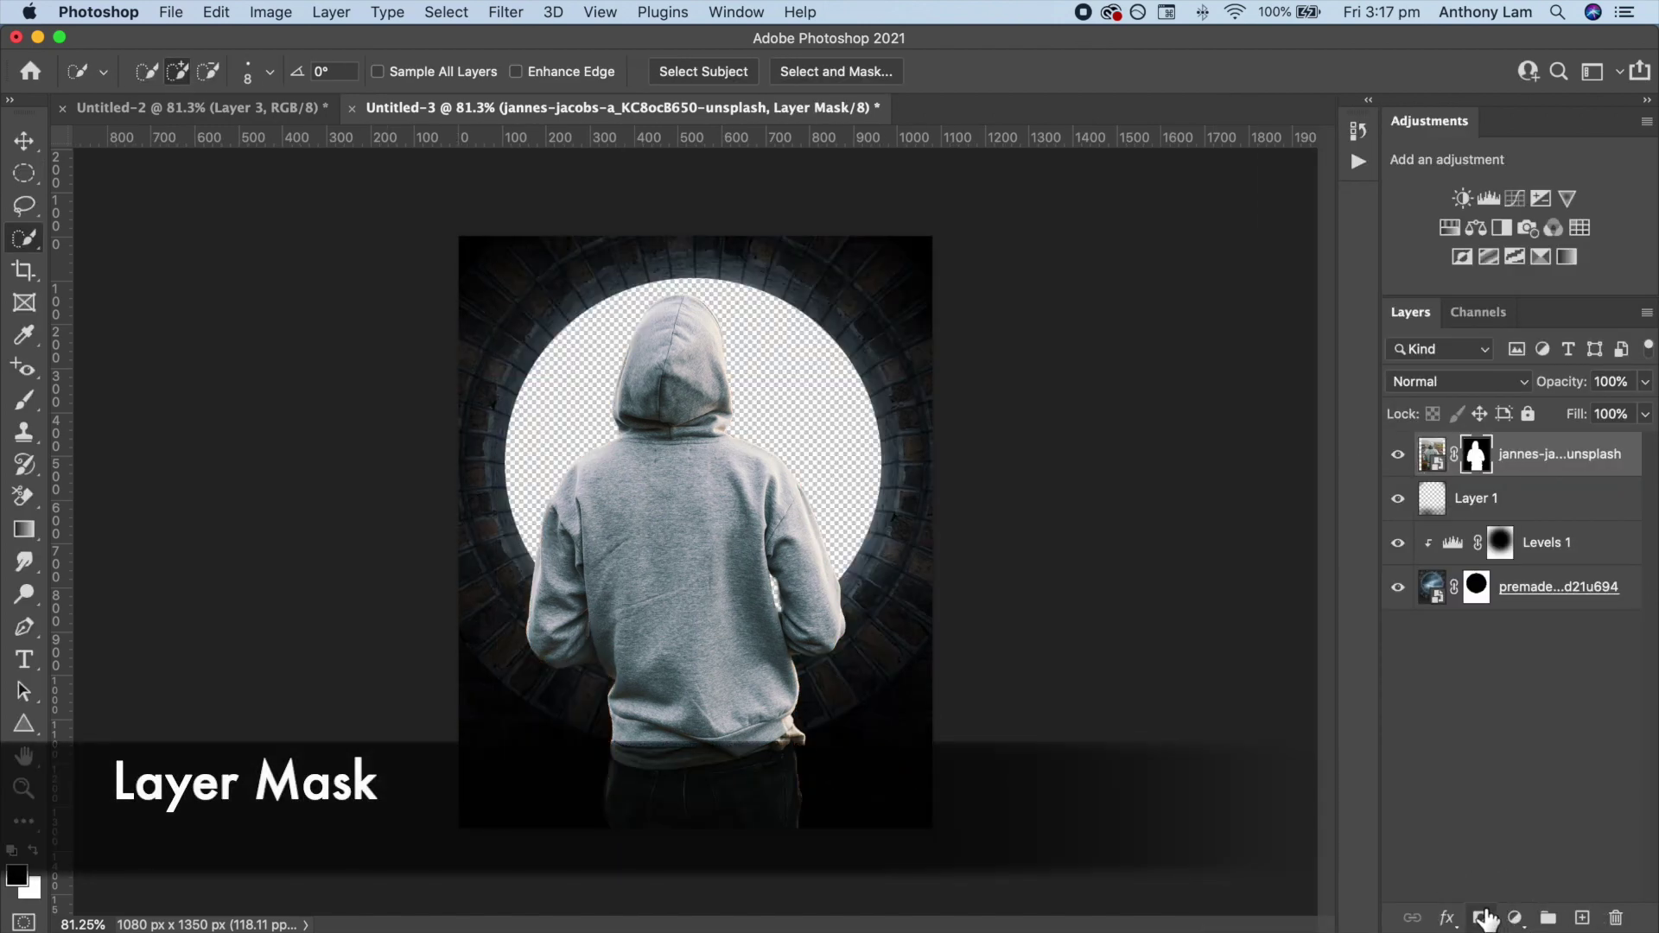
Shrink the figure to about three quarters size, standing at the bottom of the opening.
{"action": "left_click", "coordinate": [1431, 454]}
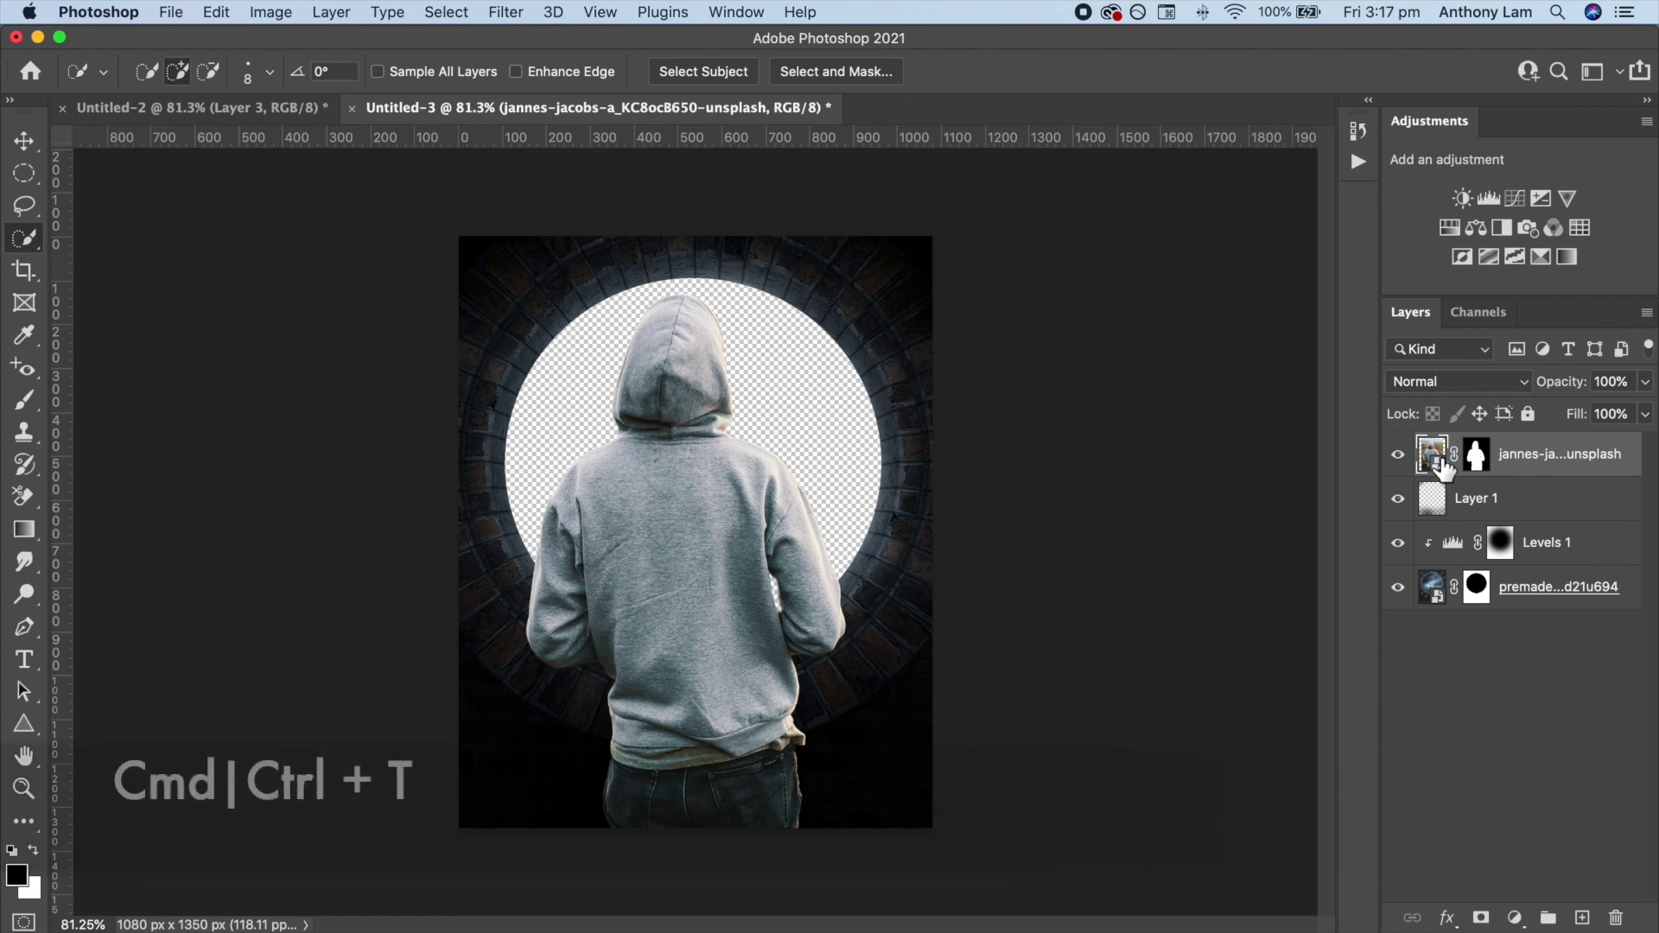
{"action": "key", "text": "ctrl+t"}
{"action": "mouse_move", "coordinate": [899, 542]}
{"action": "left_mouse_down"}
{"action": "mouse_move", "coordinate": [788, 535]}
{"action": "mouse_move", "coordinate": [789, 602]}
{"action": "mouse_move", "coordinate": [827, 620]}
{"action": "mouse_move", "coordinate": [799, 620]}
{"action": "left_mouse_up"}
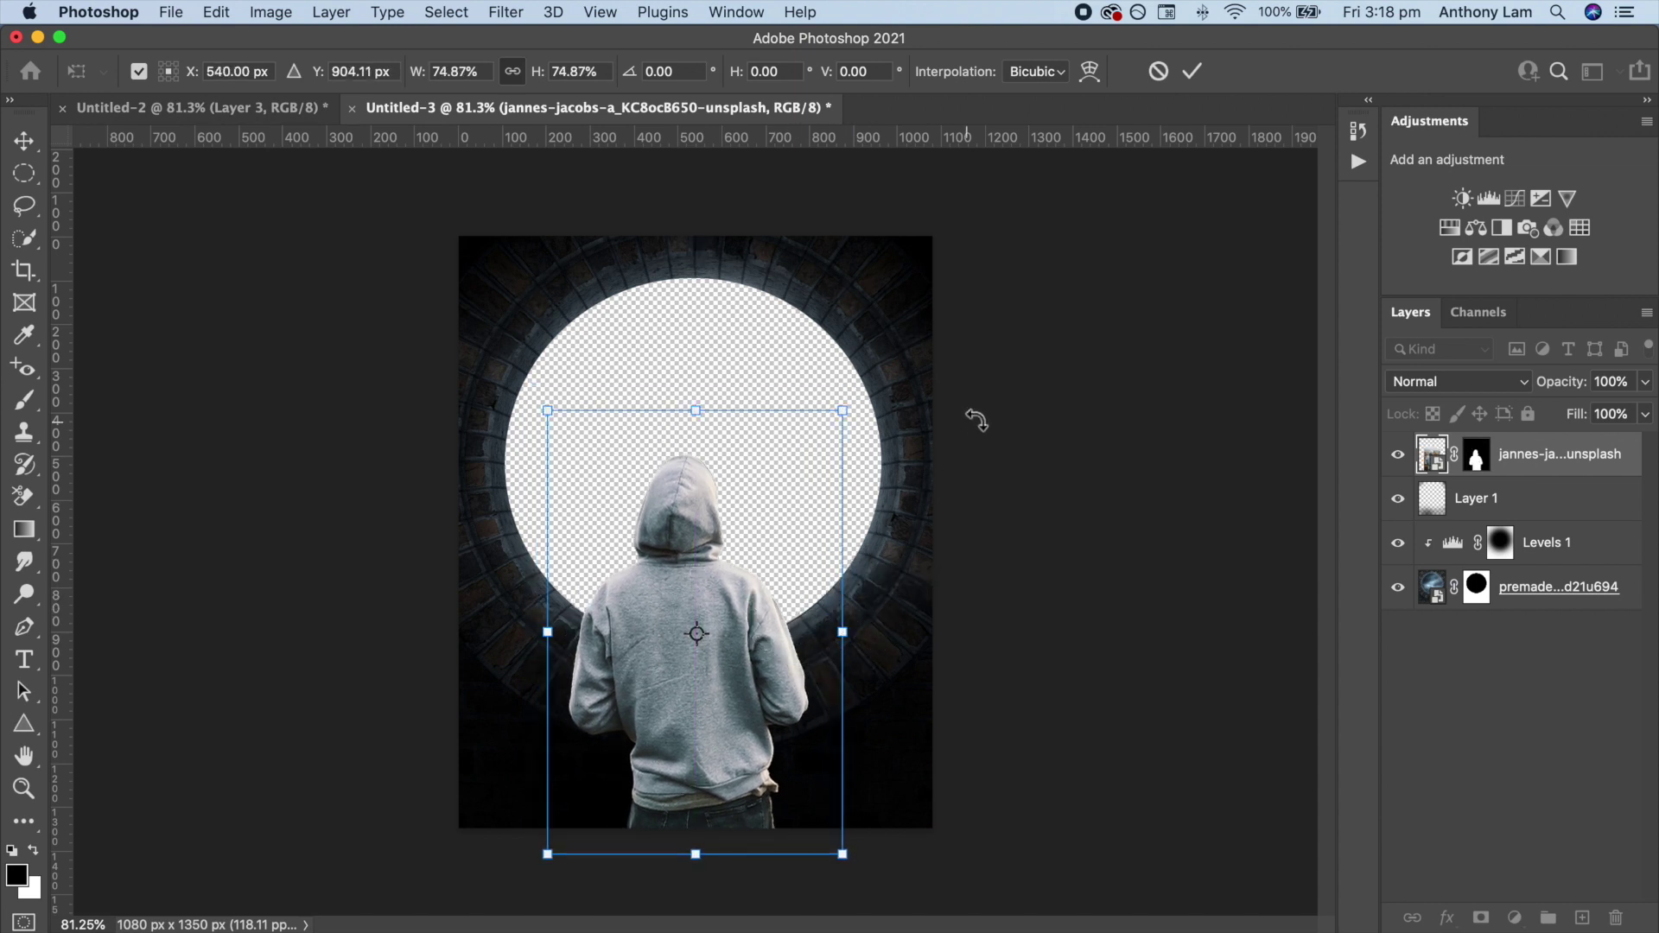
{"action": "left_click", "coordinate": [1189, 76]}
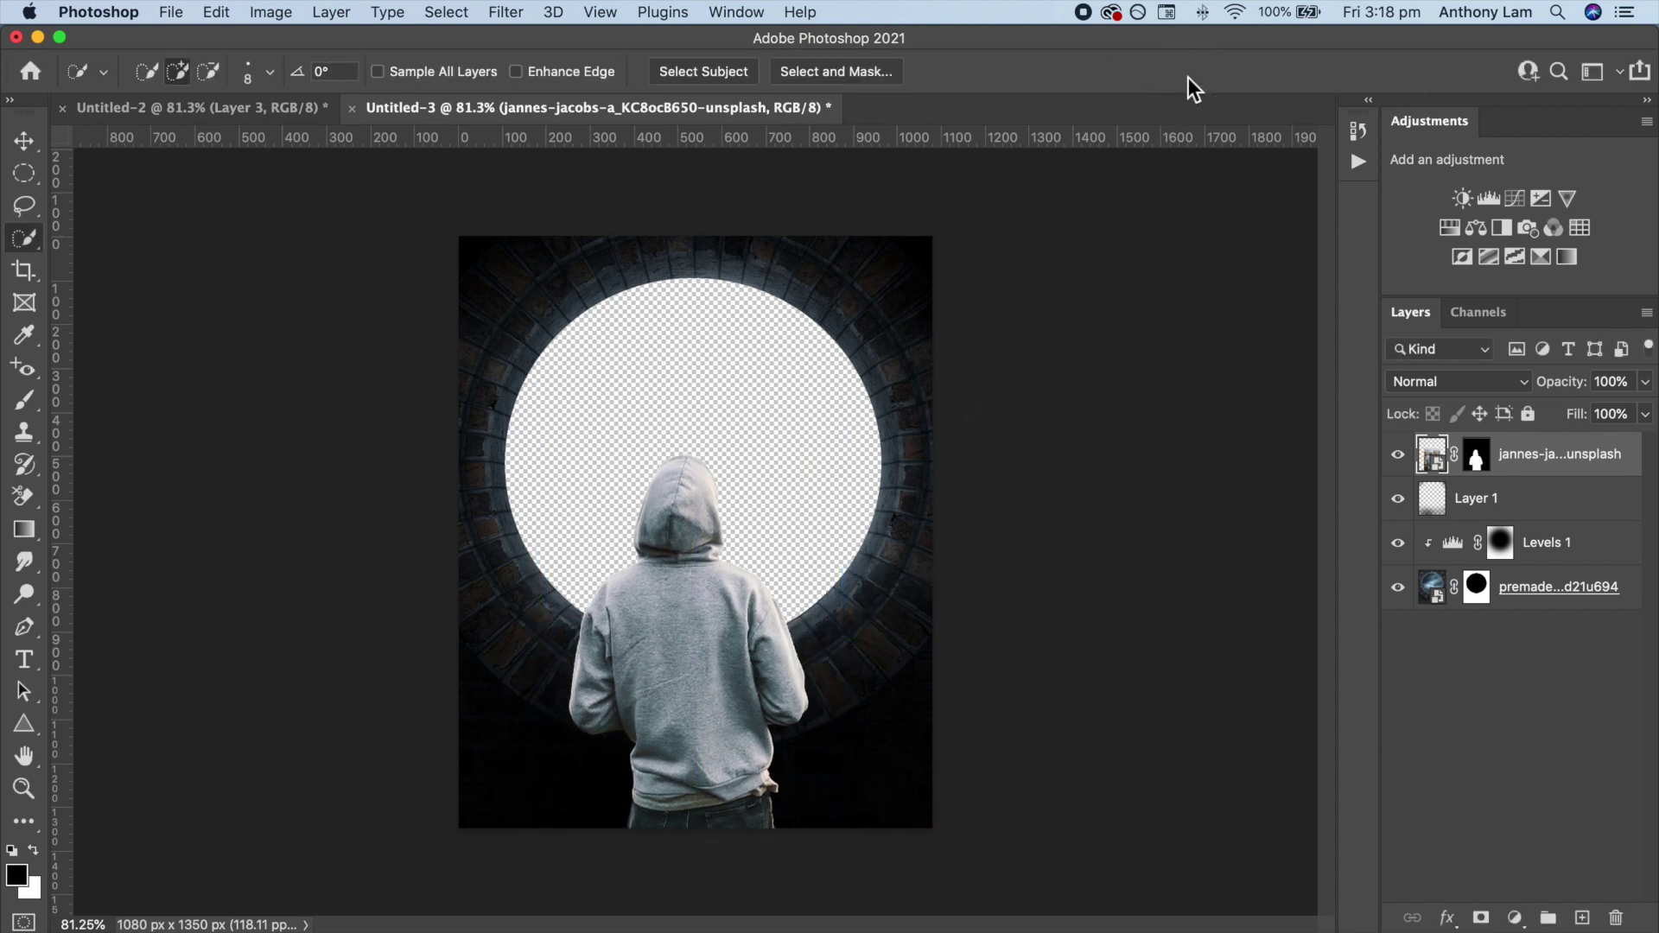
Clip a Levels adjustment to the hoodie layer, lowering output white to make it dark grey.
{"action": "left_click", "coordinate": [1485, 199]}
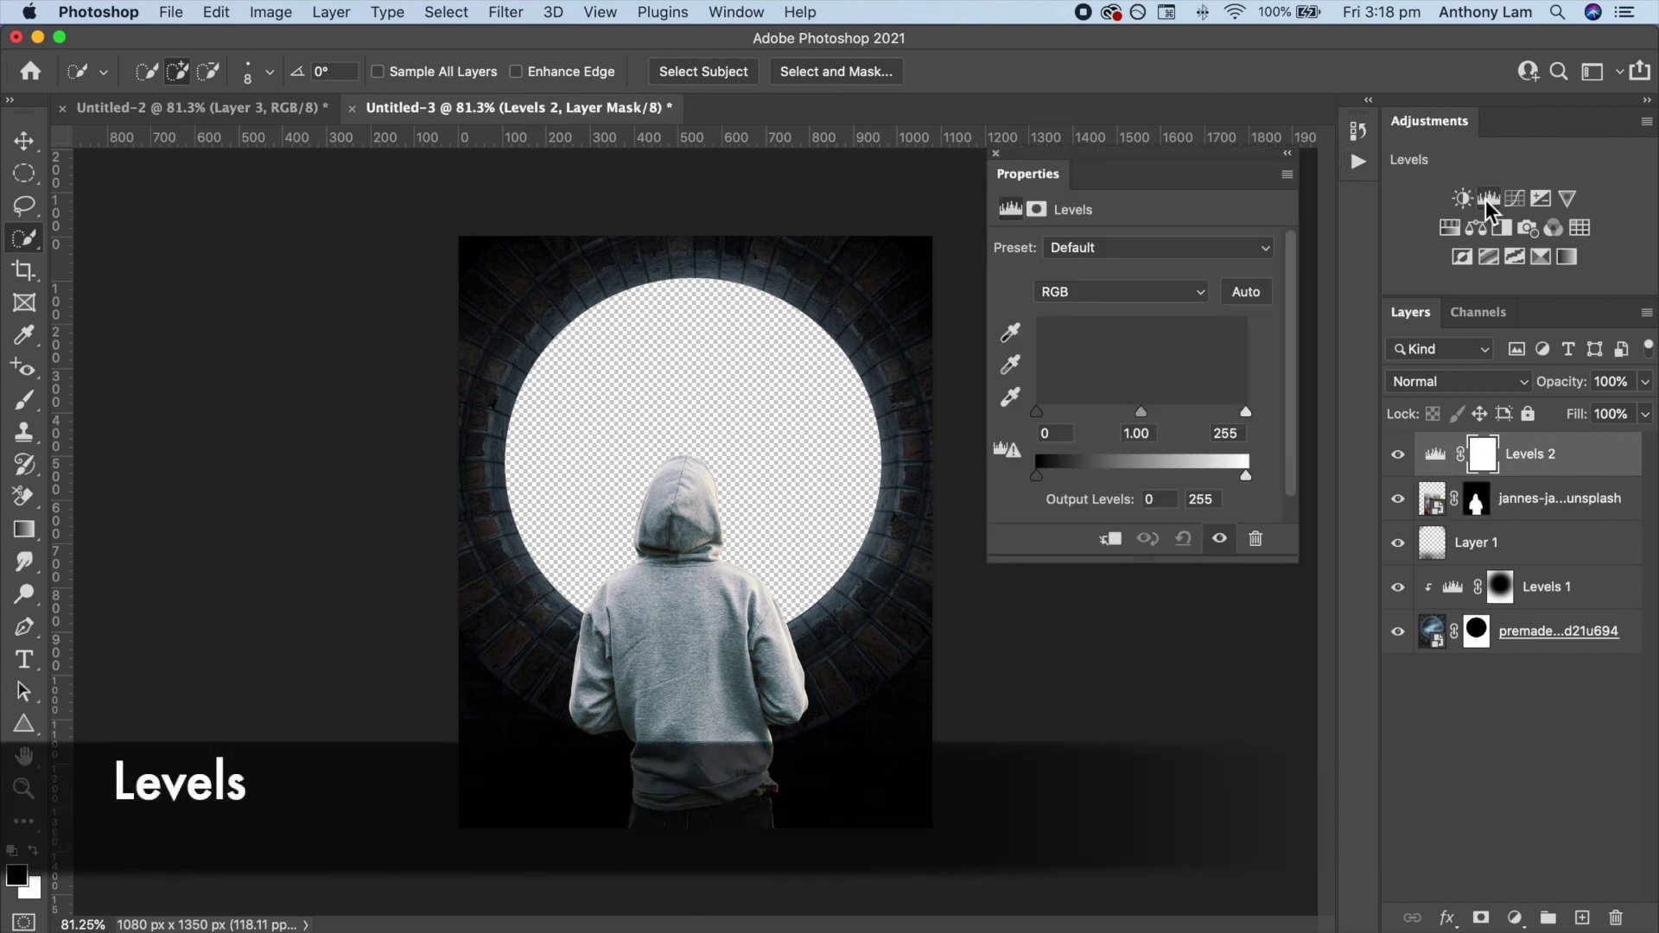
{"action": "left_click", "coordinate": [1110, 538]}
{"action": "left_click_drag", "start_coordinate": [1245, 475], "coordinate": [1090, 477]}
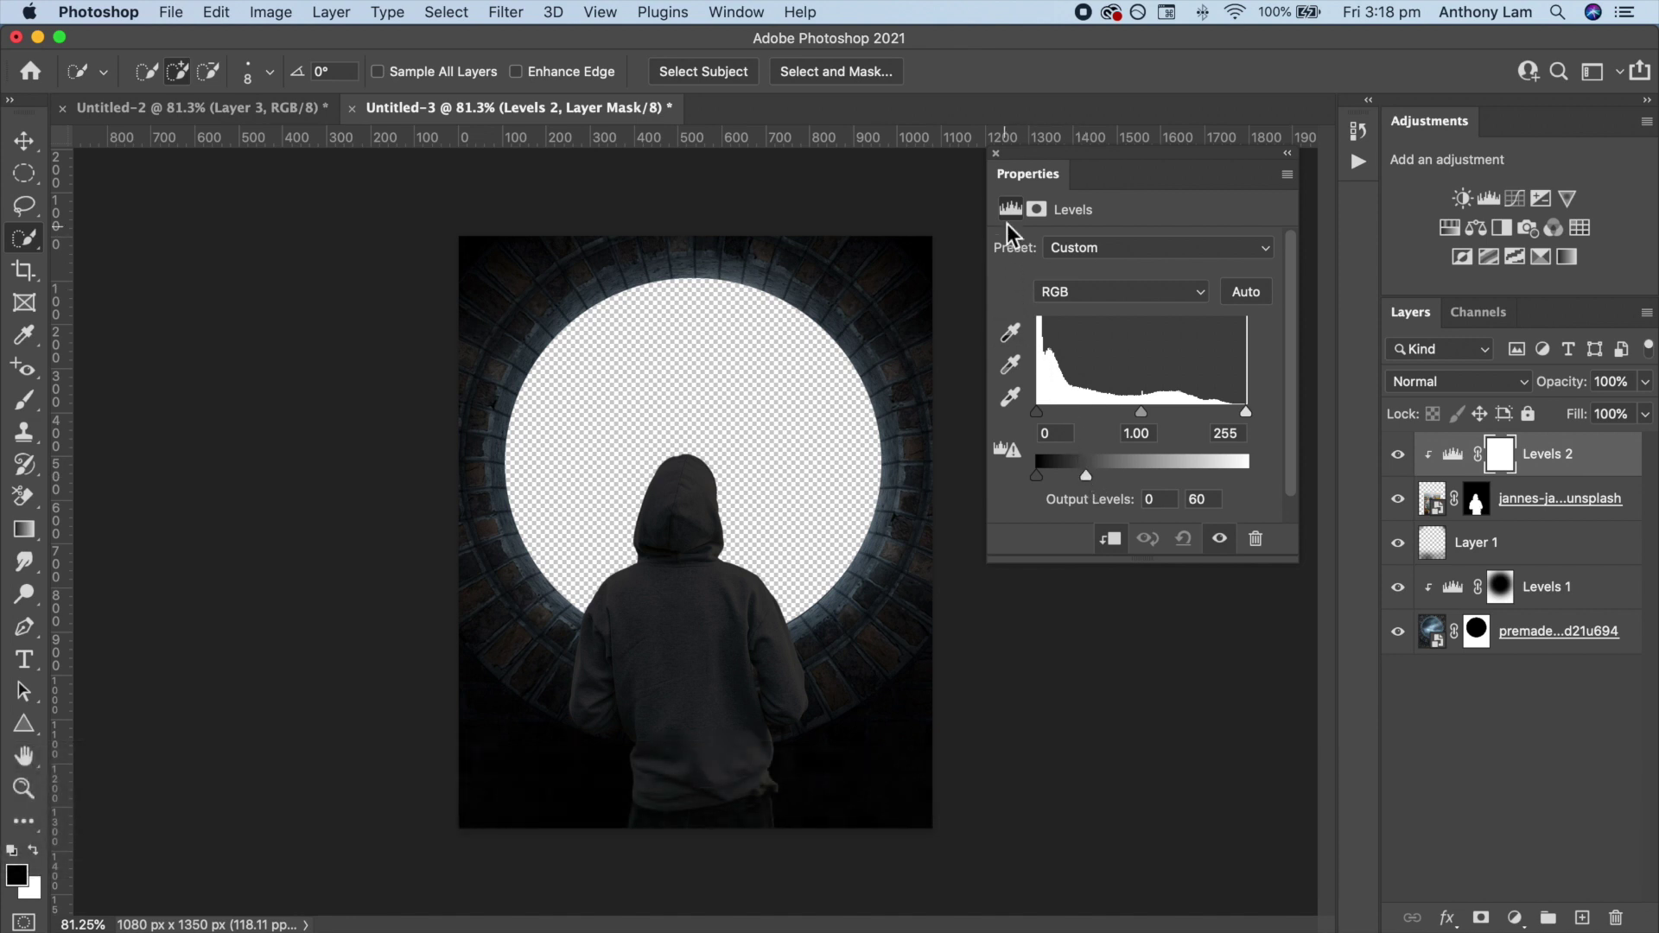
{"action": "left_click", "coordinate": [996, 153]}
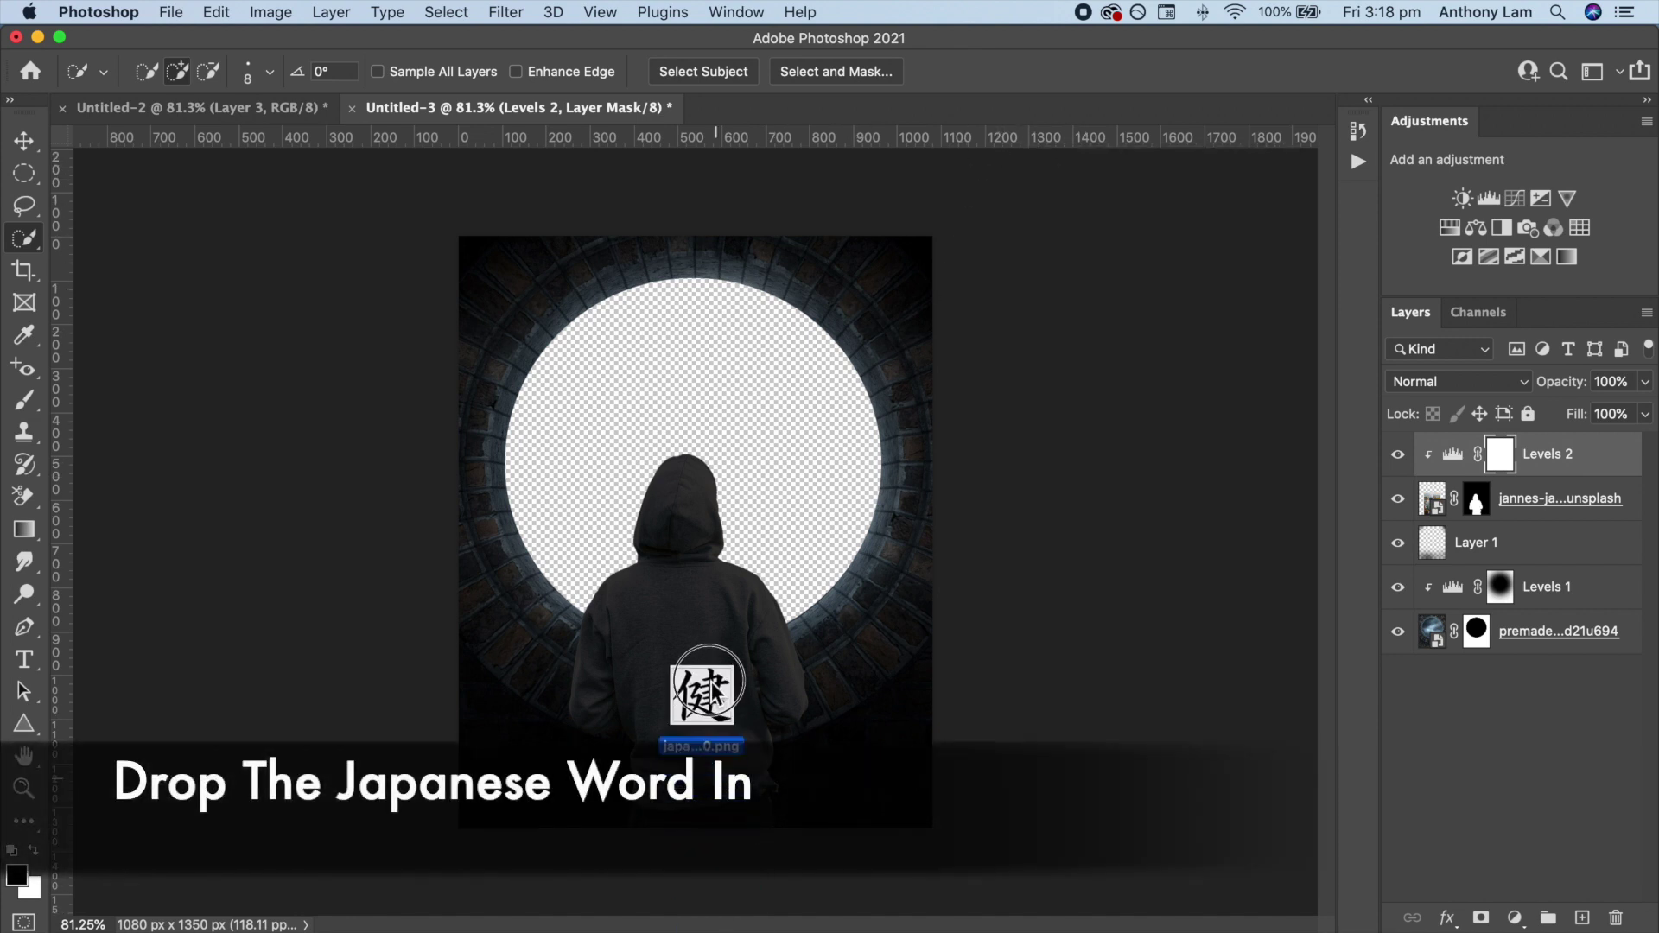
Place the kanji PNG and scale it down onto the back of the hoodie.
{"action": "left_click_drag", "start_coordinate": [730, 894], "coordinate": [722, 480]}
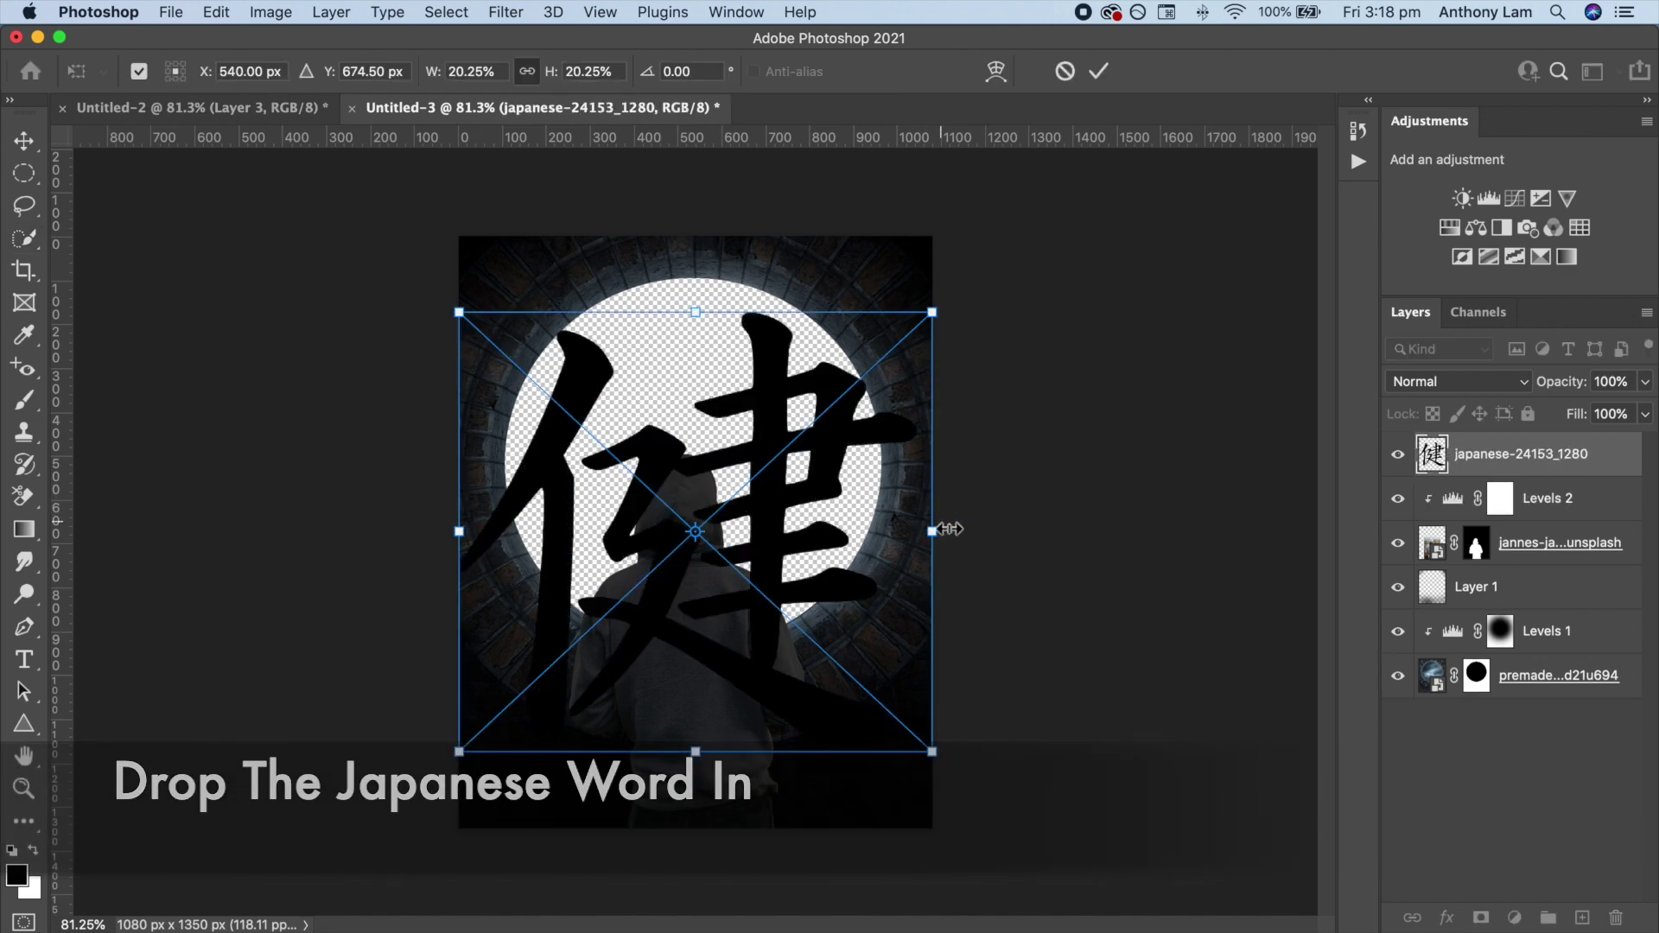
{"action": "mouse_move", "coordinate": [933, 532]}
{"action": "left_mouse_down"}
{"action": "mouse_move", "coordinate": [696, 573]}
{"action": "mouse_move", "coordinate": [548, 523]}
{"action": "mouse_move", "coordinate": [704, 661]}
{"action": "mouse_move", "coordinate": [709, 646]}
{"action": "left_mouse_up"}
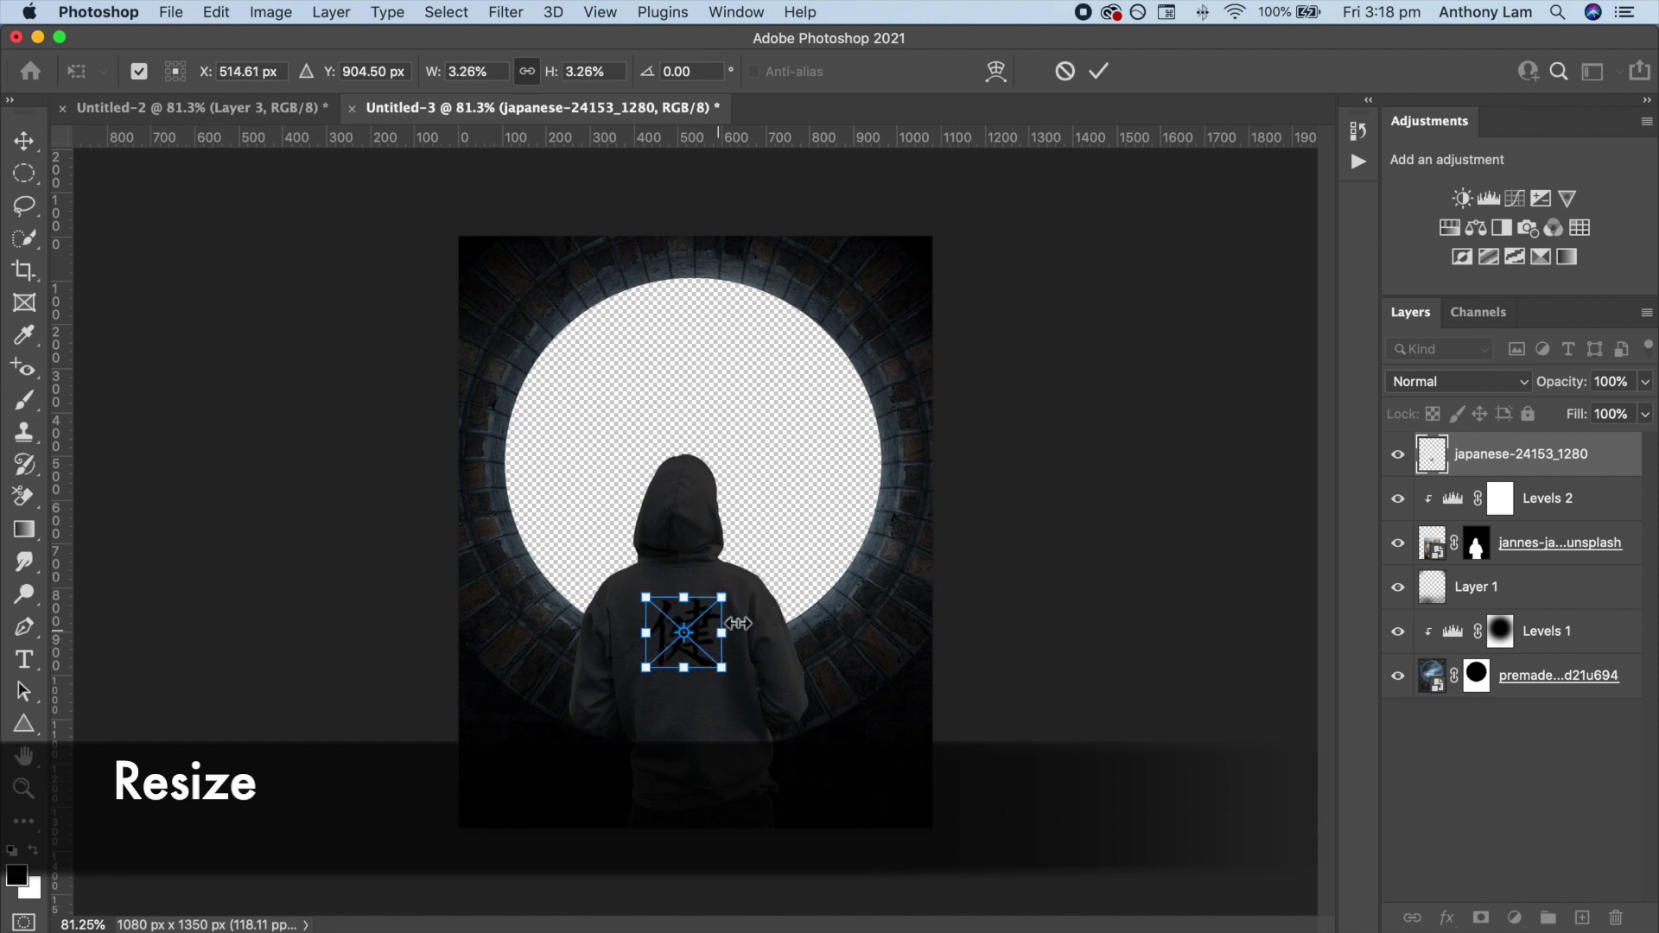
{"action": "left_click", "coordinate": [1096, 72]}
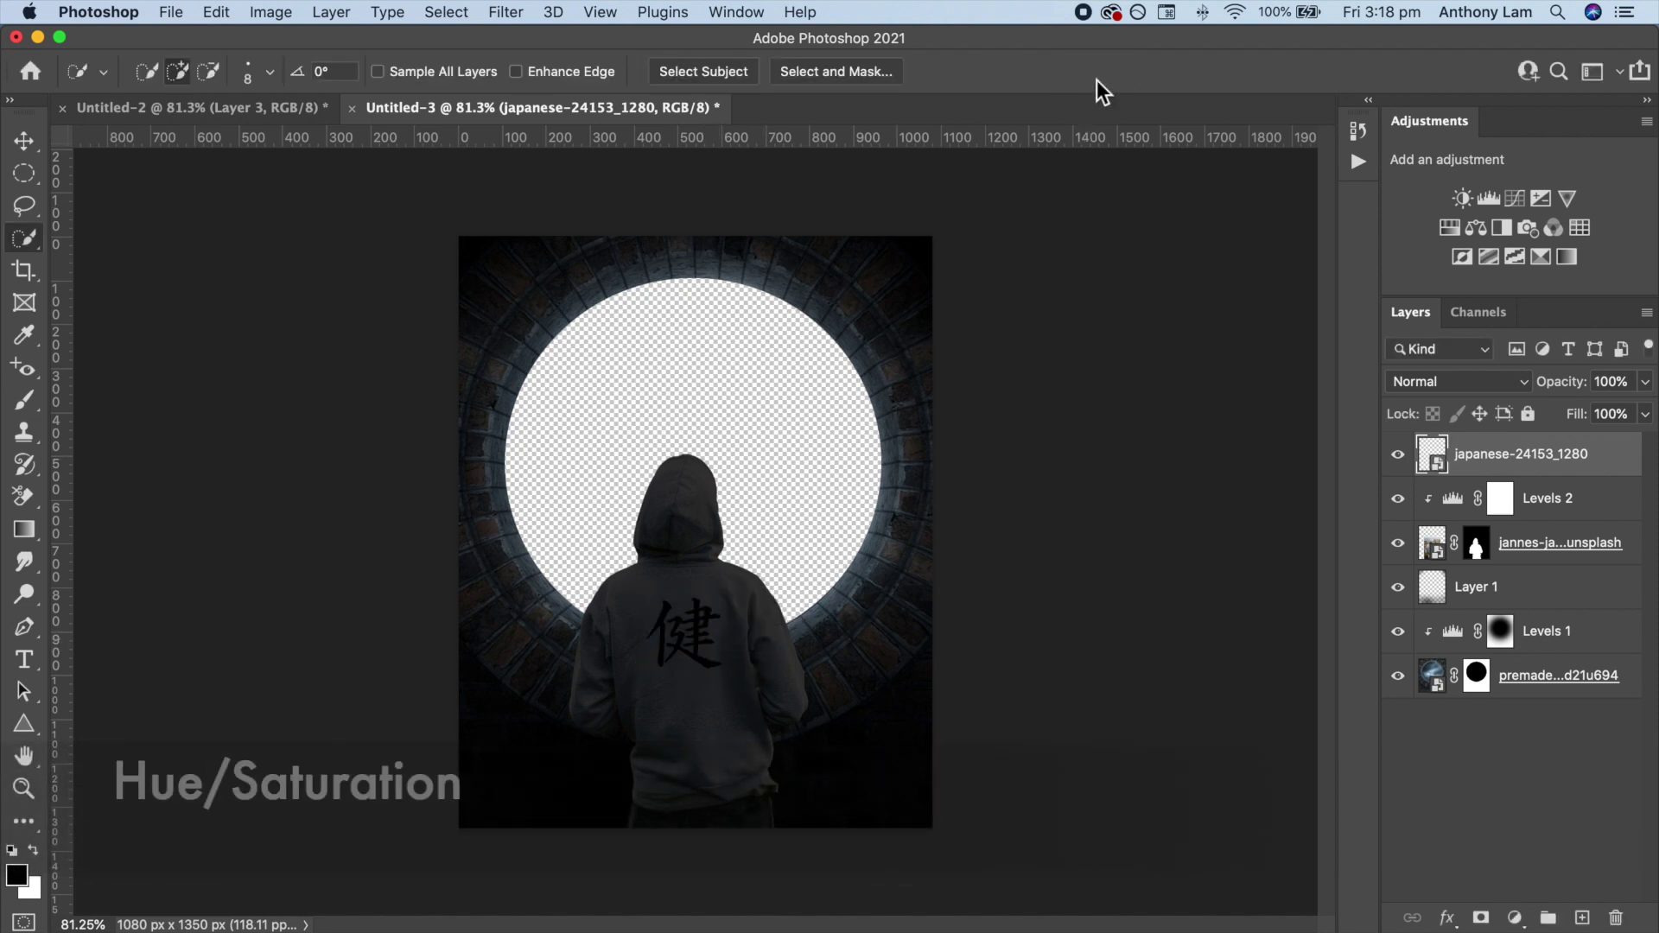
Clip a Hue/Saturation adjustment to the kanji with Lightness at +100.
{"action": "left_click", "coordinate": [1442, 229]}
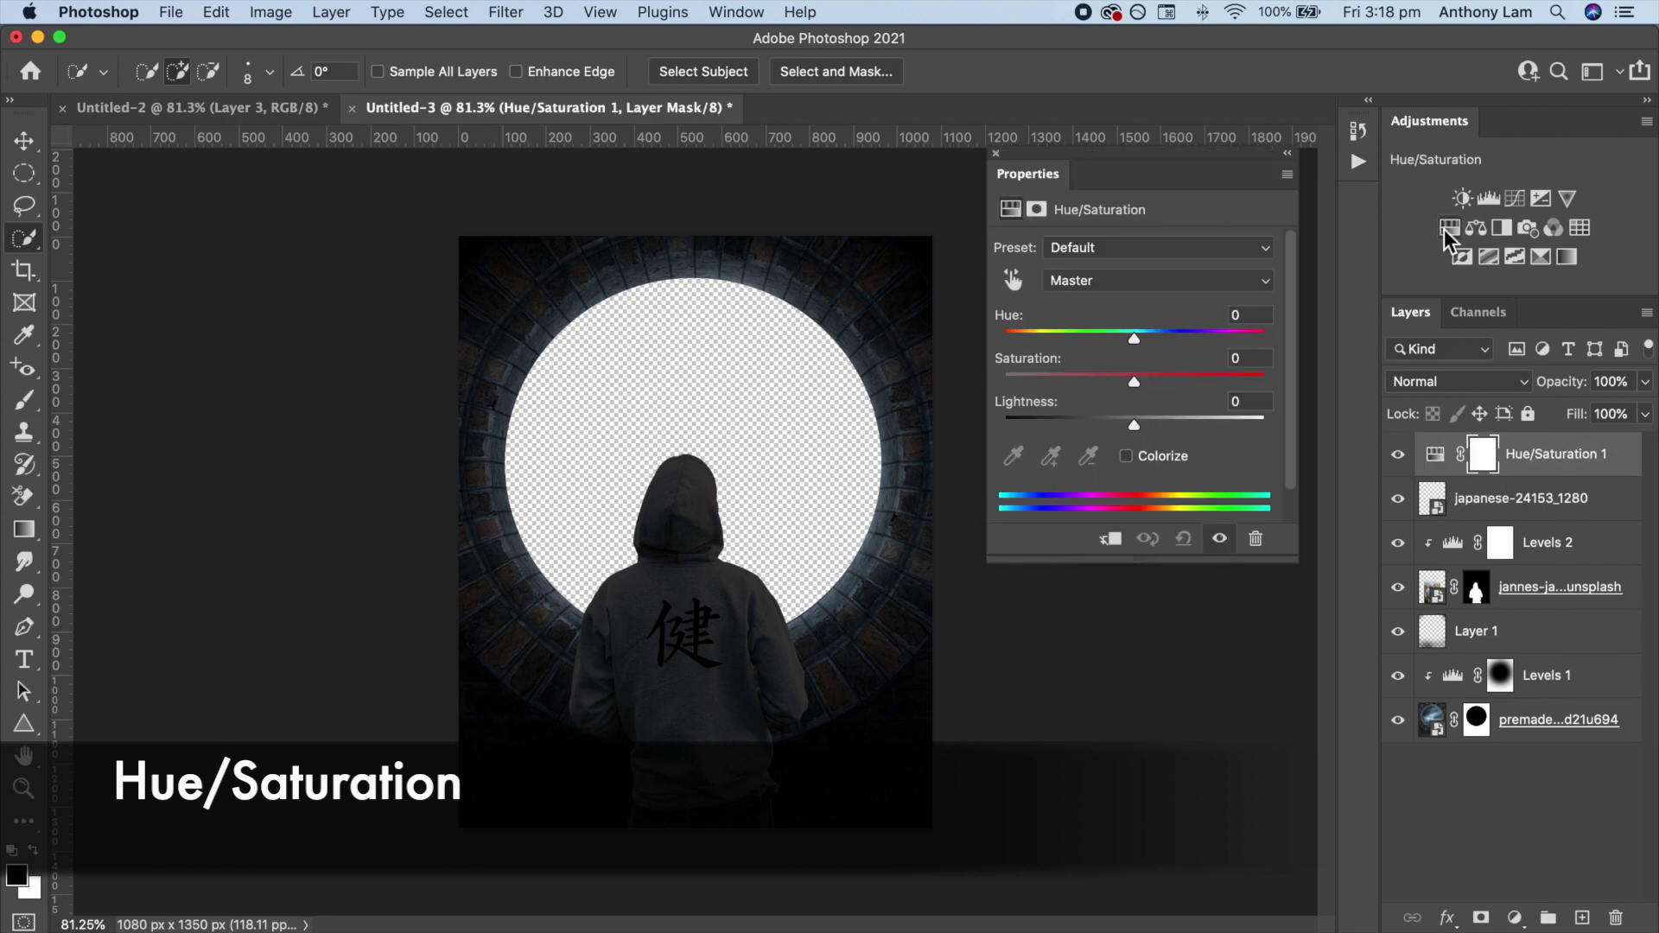
{"action": "left_click", "coordinate": [1130, 538]}
{"action": "left_click_drag", "start_coordinate": [1137, 427], "coordinate": [1246, 435]}
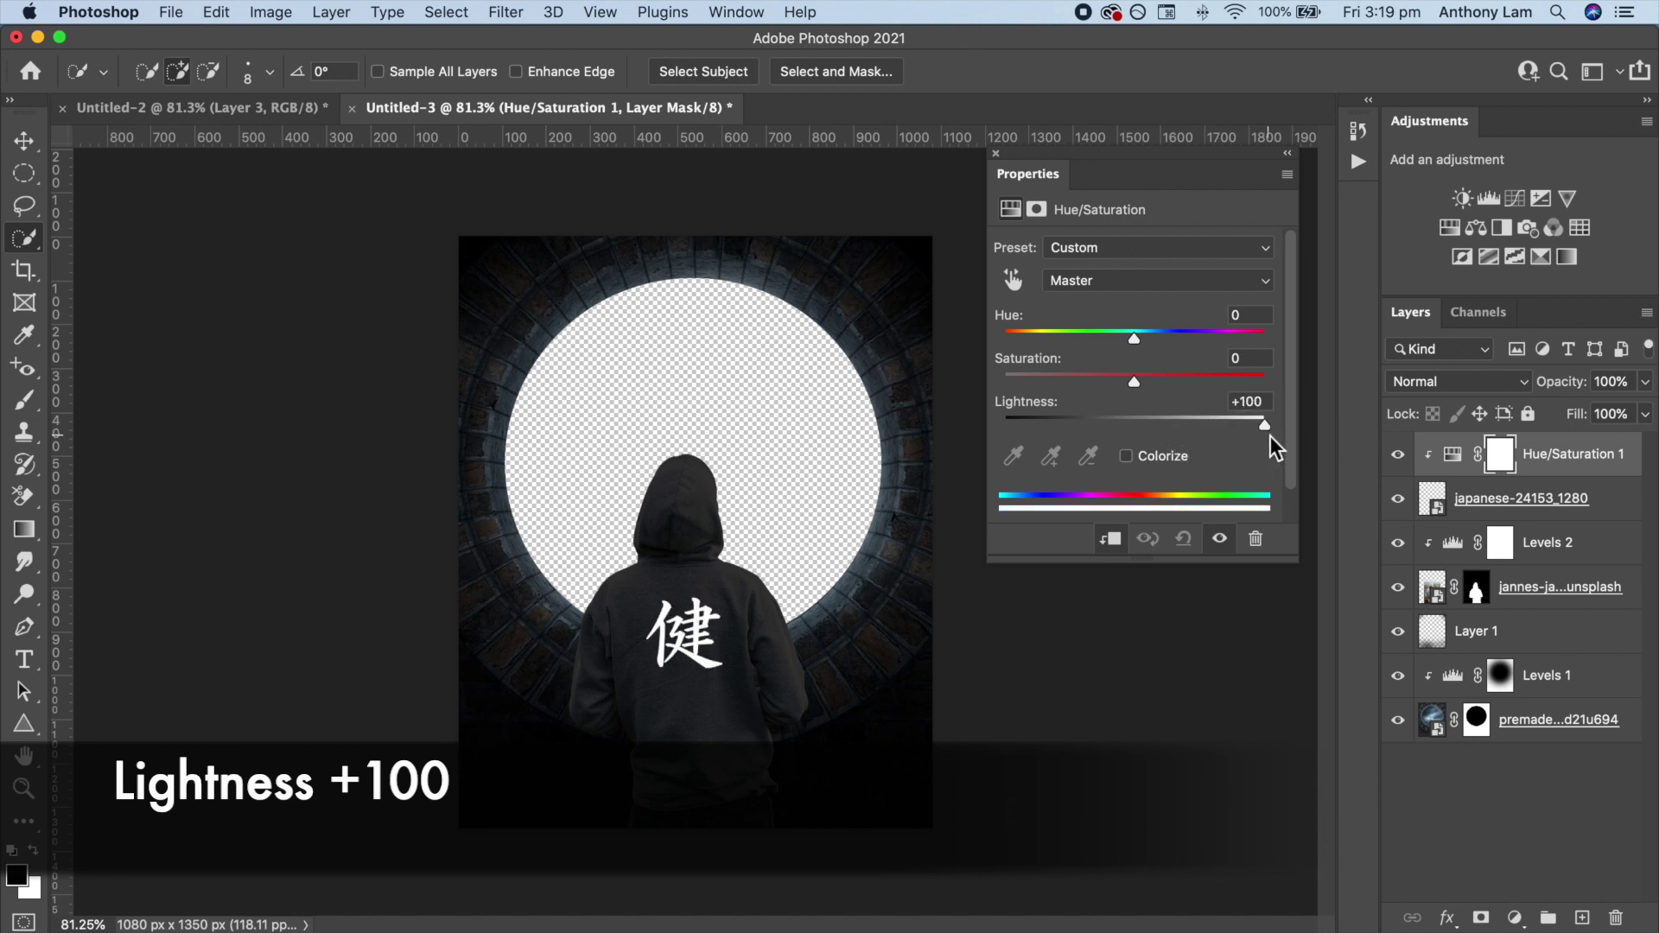
{"action": "left_click", "coordinate": [996, 152]}
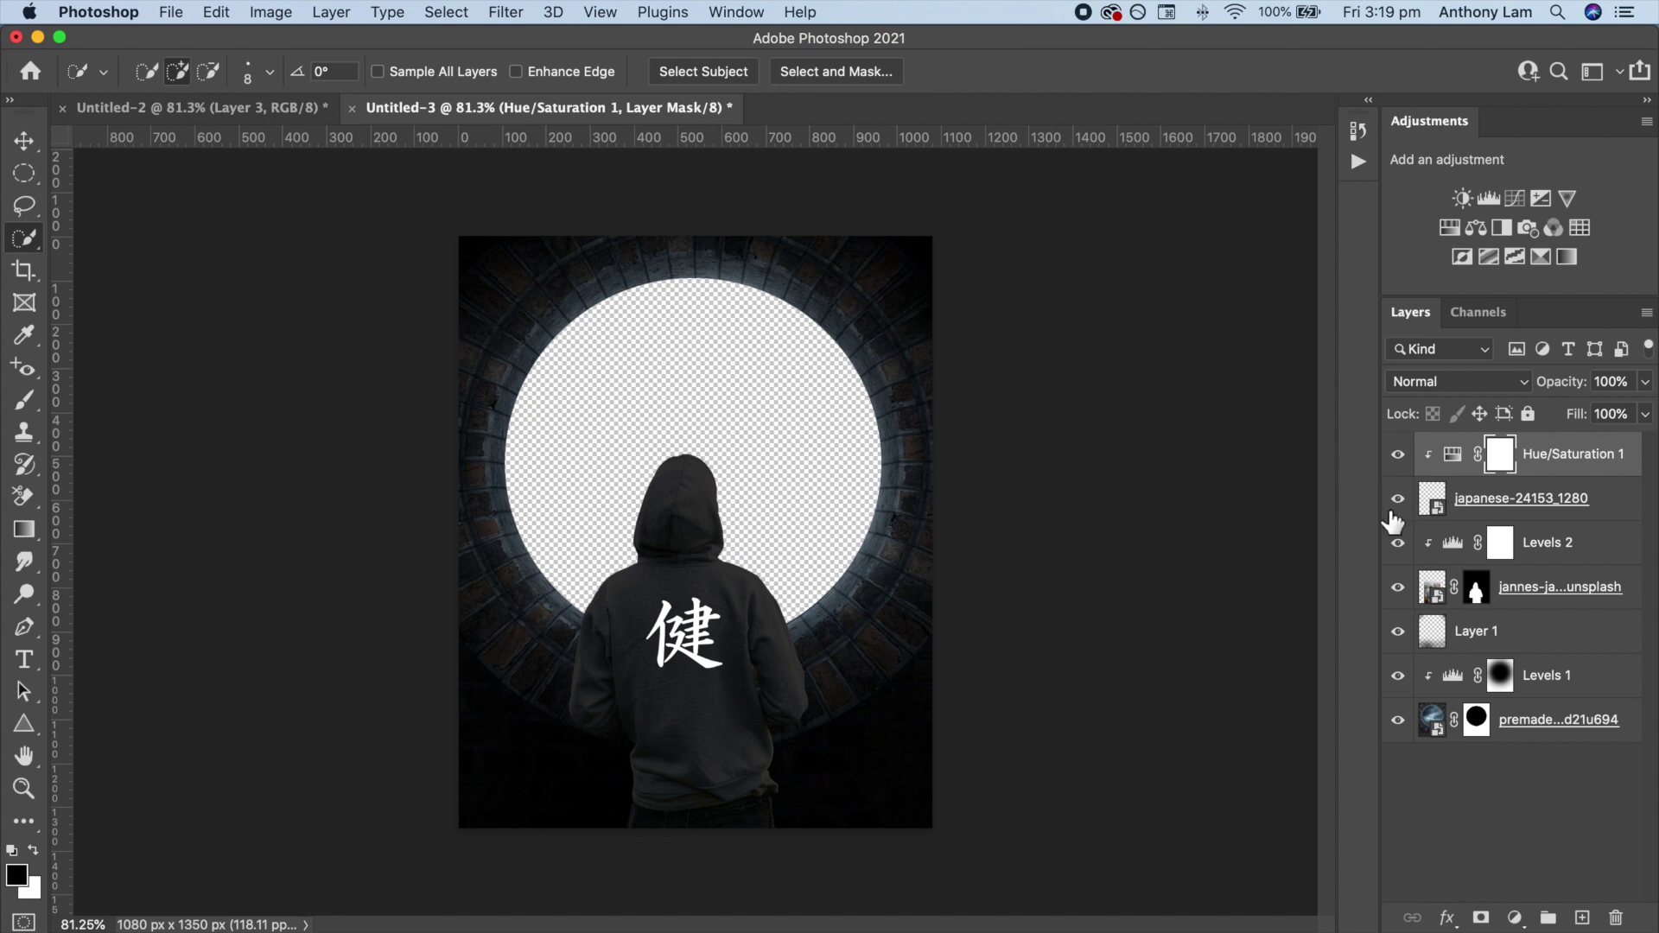
{"action": "left_click", "coordinate": [1451, 555]}
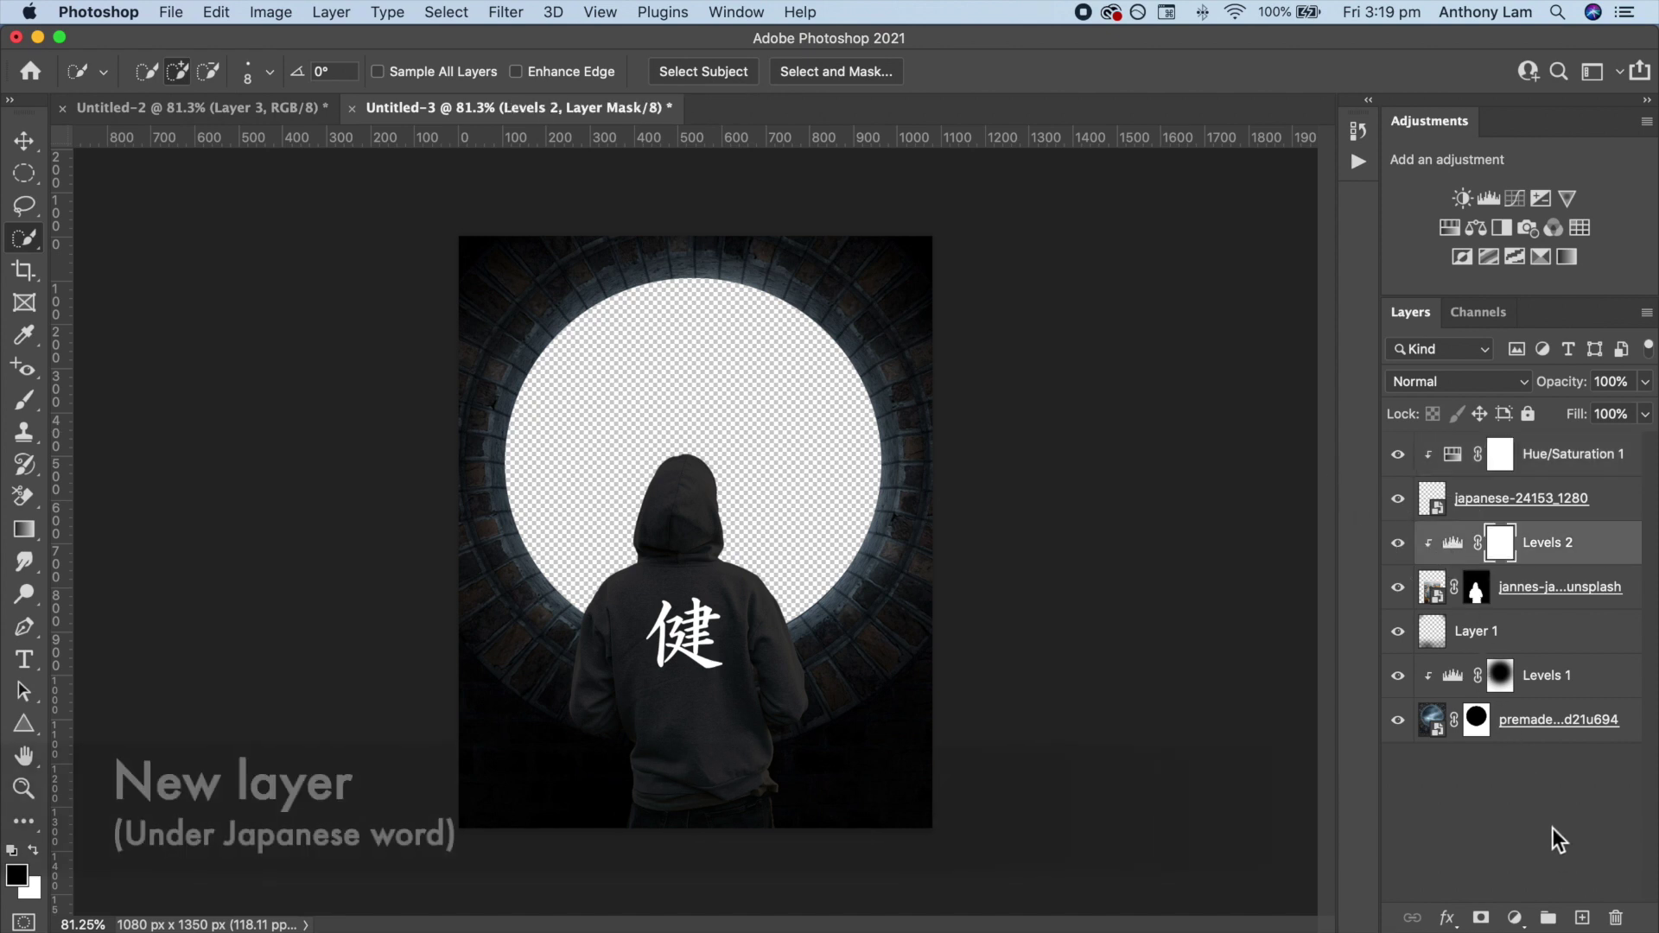
Paint a faint white glow behind the kanji on a new layer with a large 10% brush.
{"action": "left_click", "coordinate": [1582, 918]}
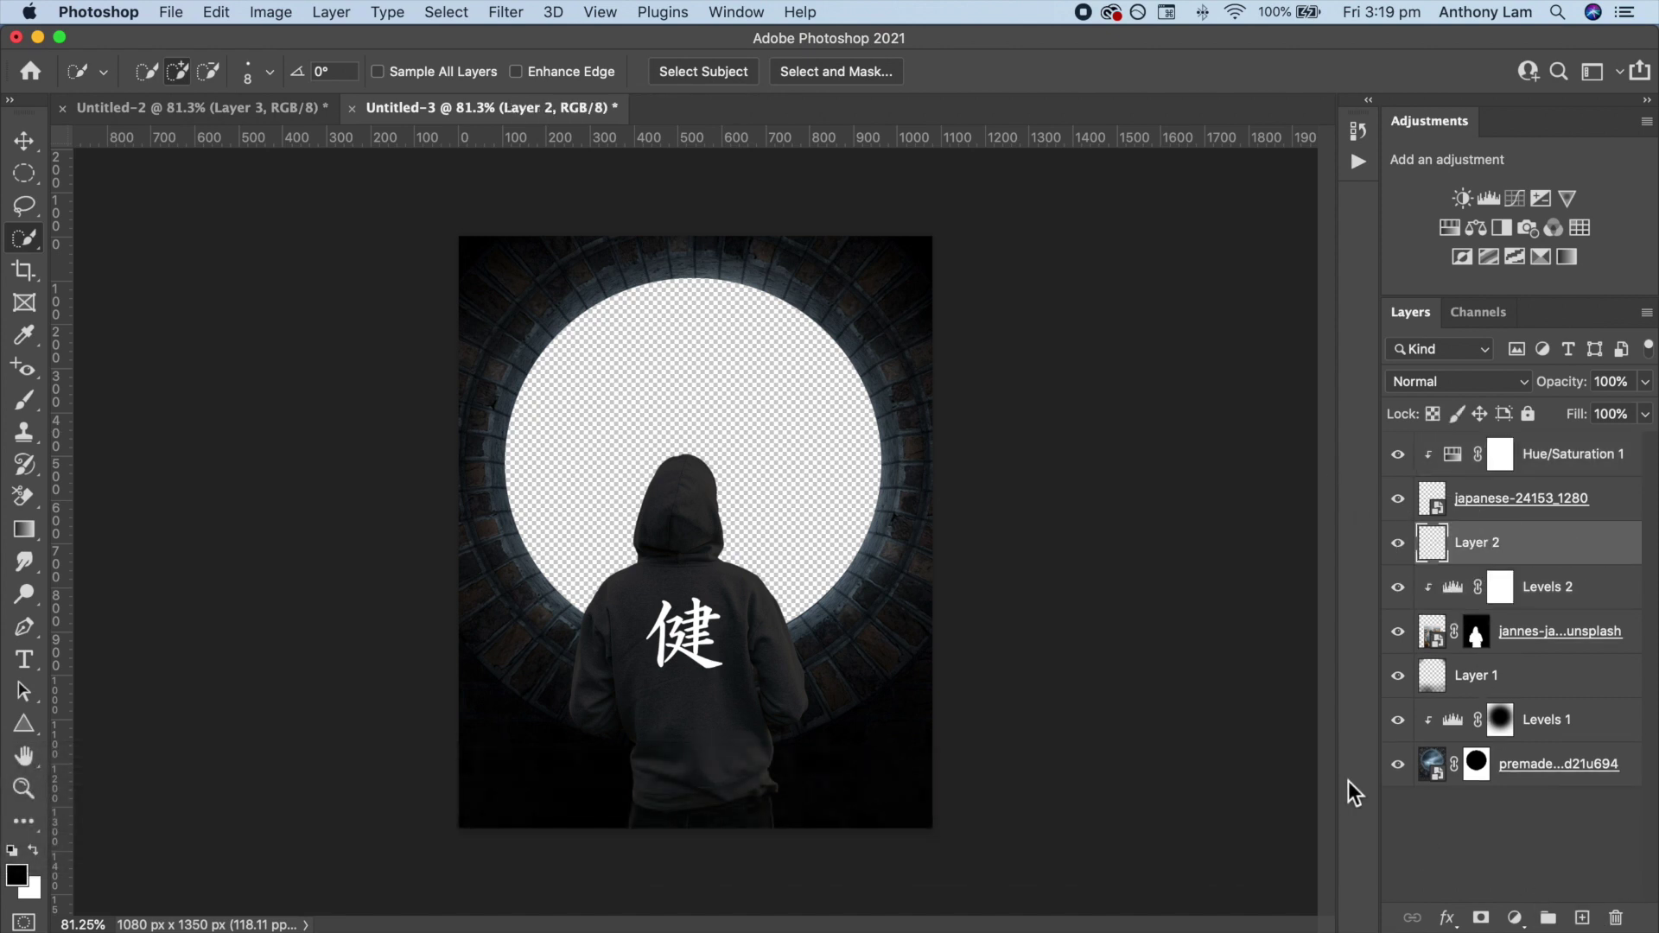
{"action": "left_click", "coordinate": [28, 401]}
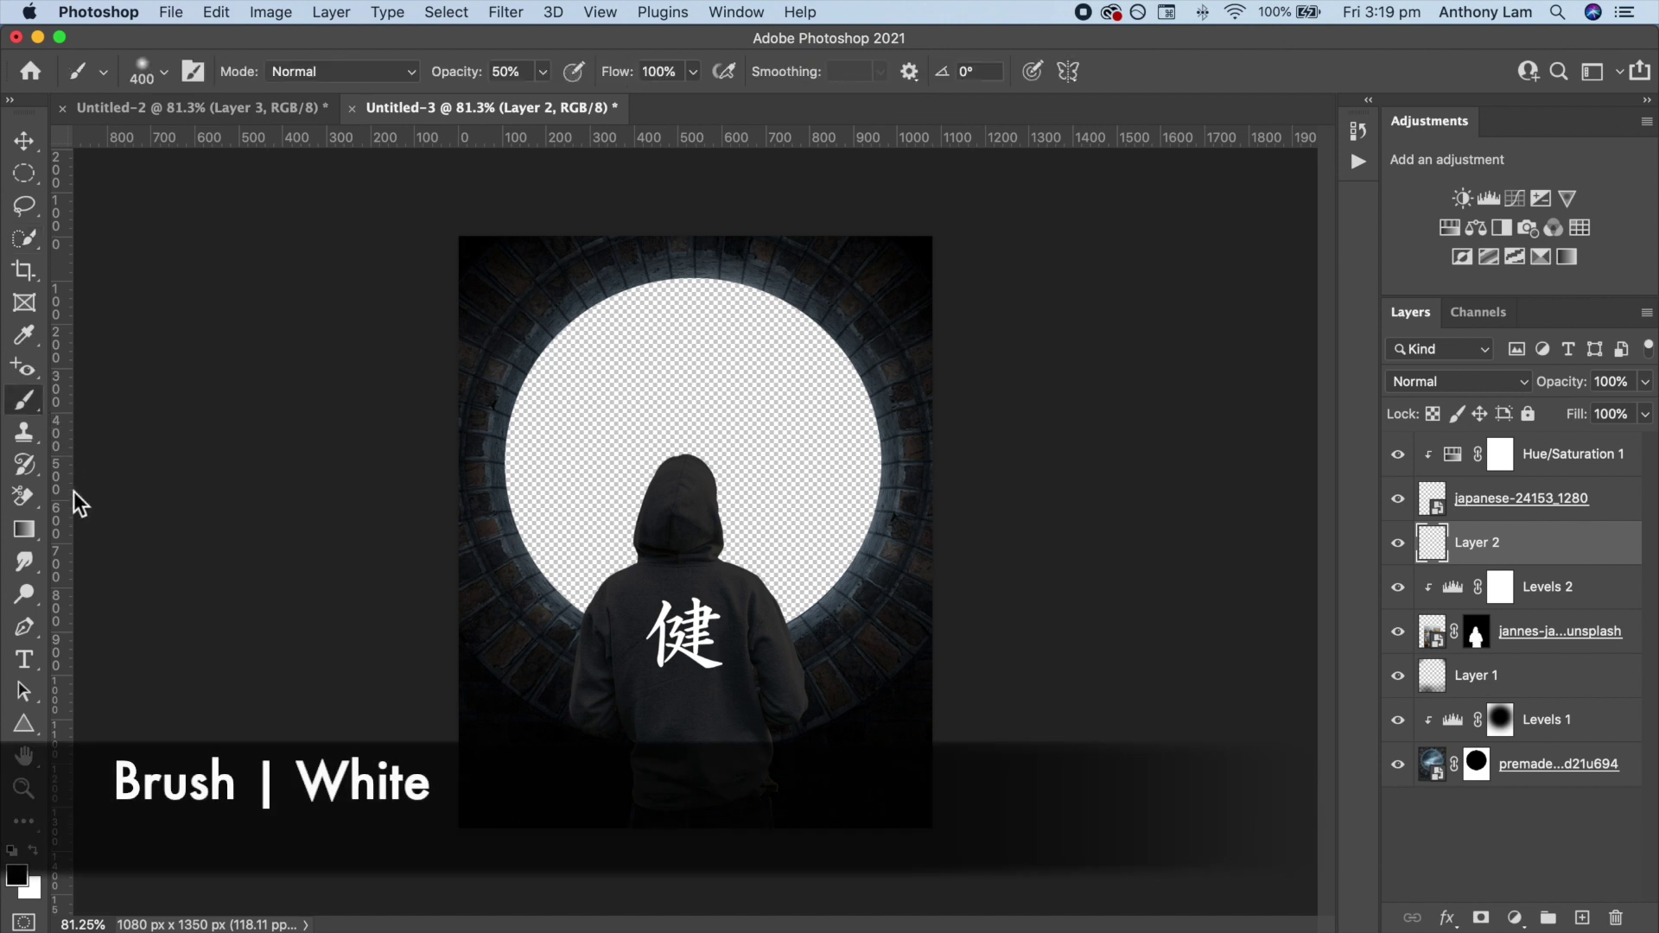
{"action": "left_click", "coordinate": [35, 852]}
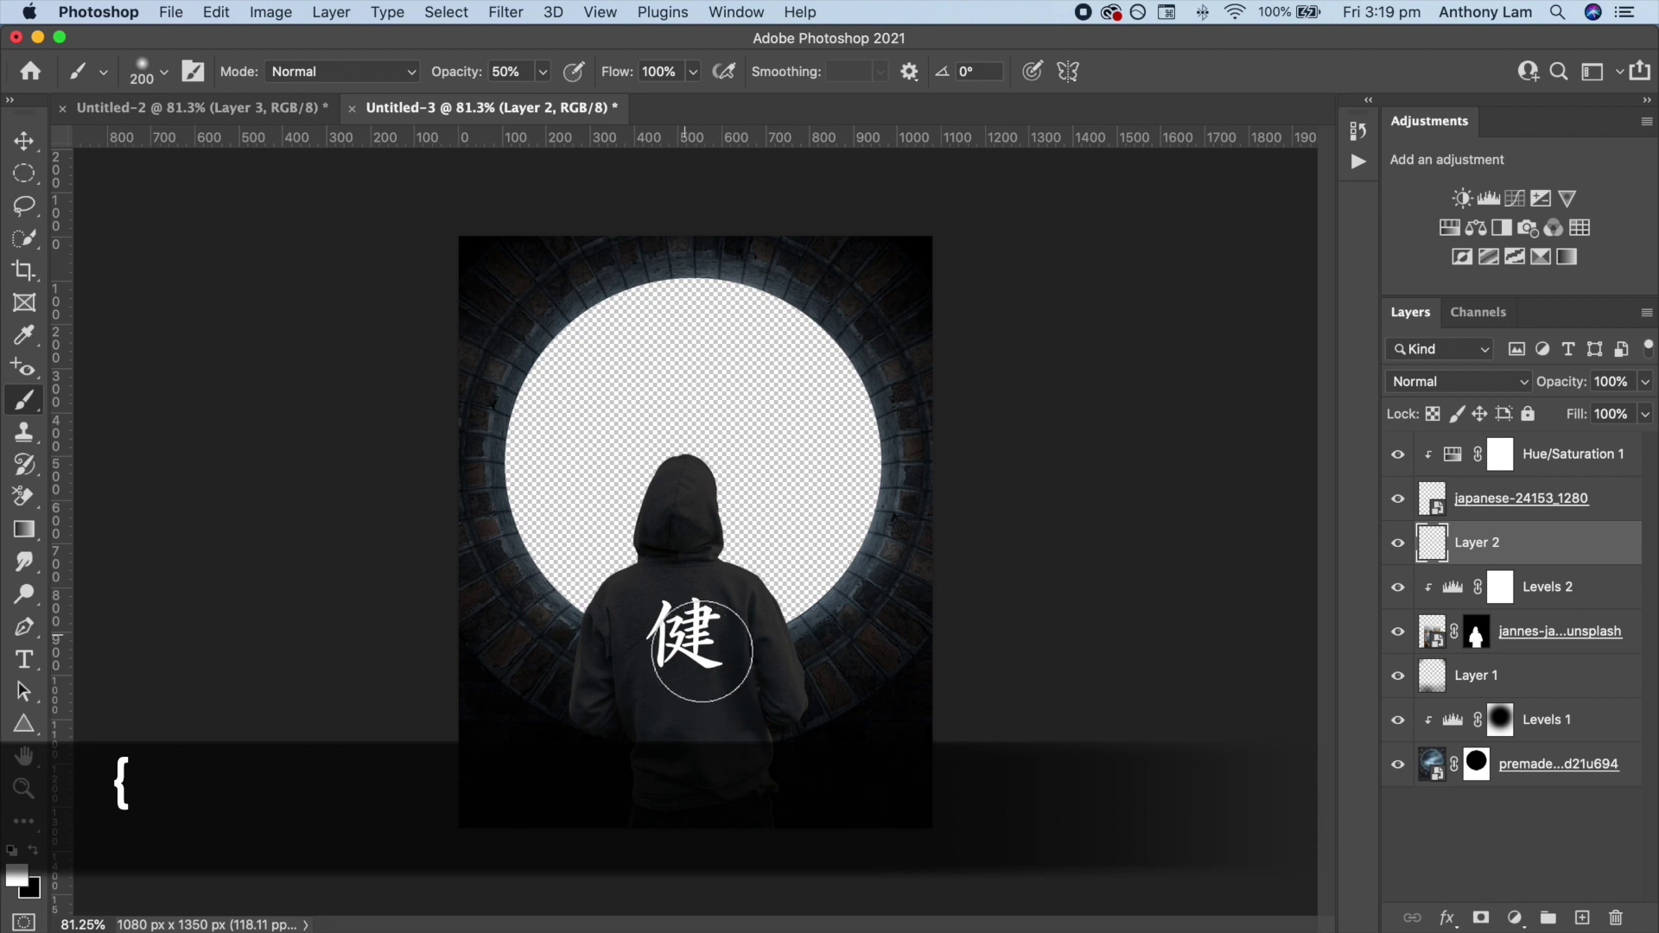
{"action": "key", "text": "1"}
{"action": "key", "text": "bracketright"}
{"action": "key", "text": "bracketright"}
{"action": "left_click", "coordinate": [684, 635]}
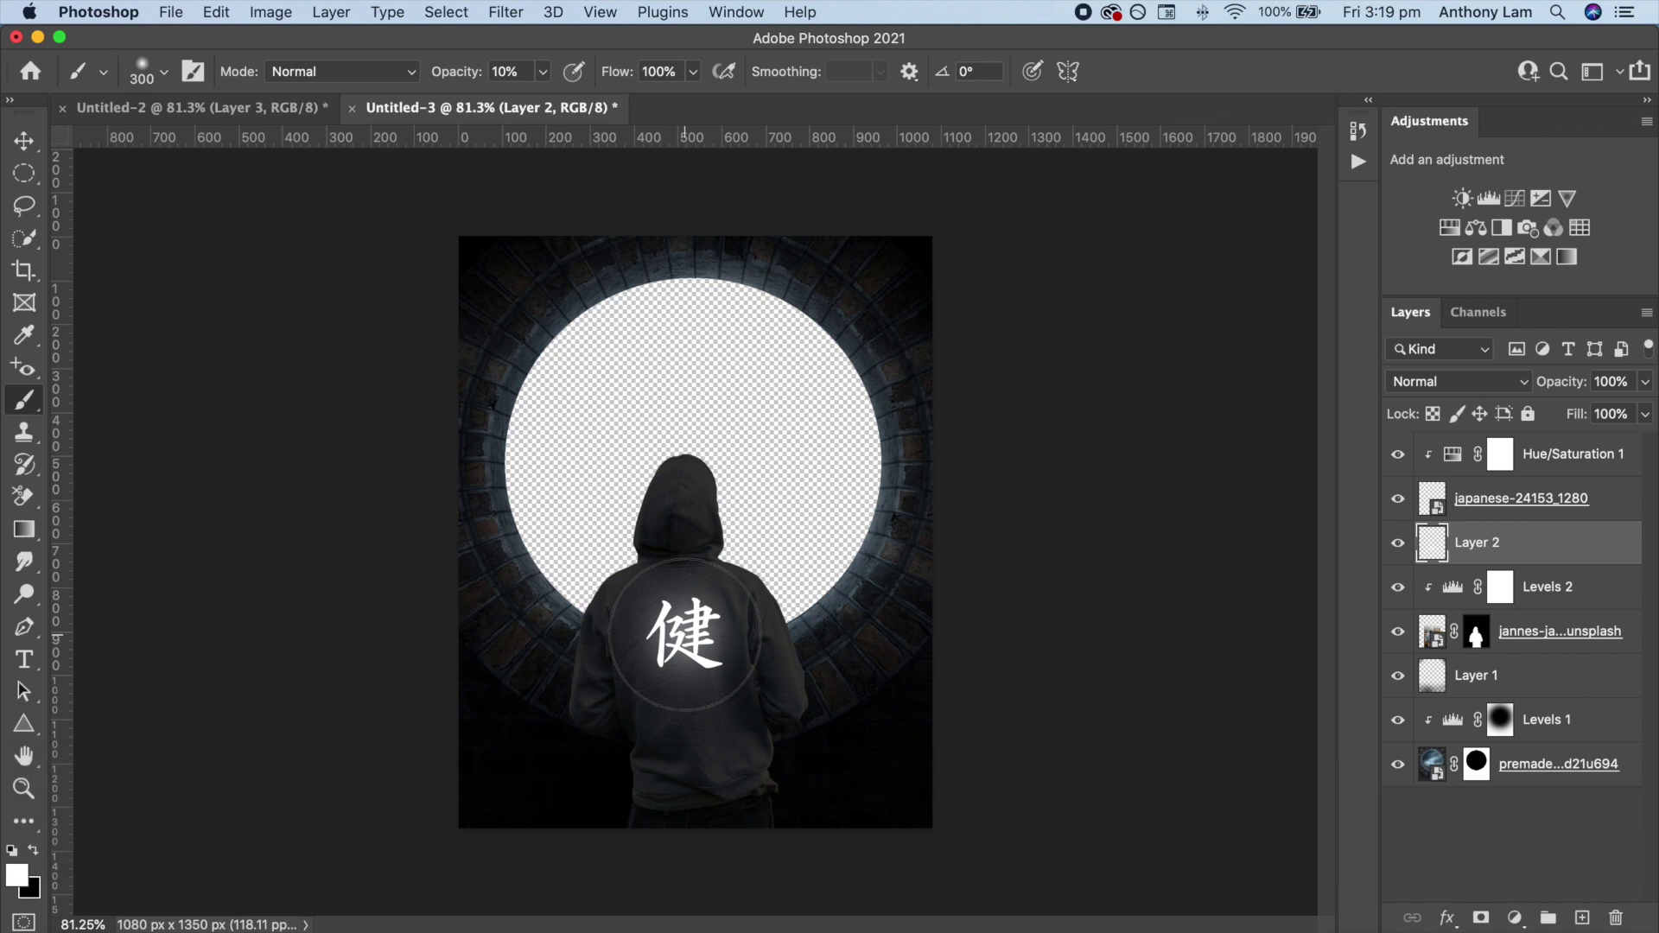
{"action": "left_click", "coordinate": [1521, 498]}
{"action": "right_click", "coordinate": [1490, 494]}
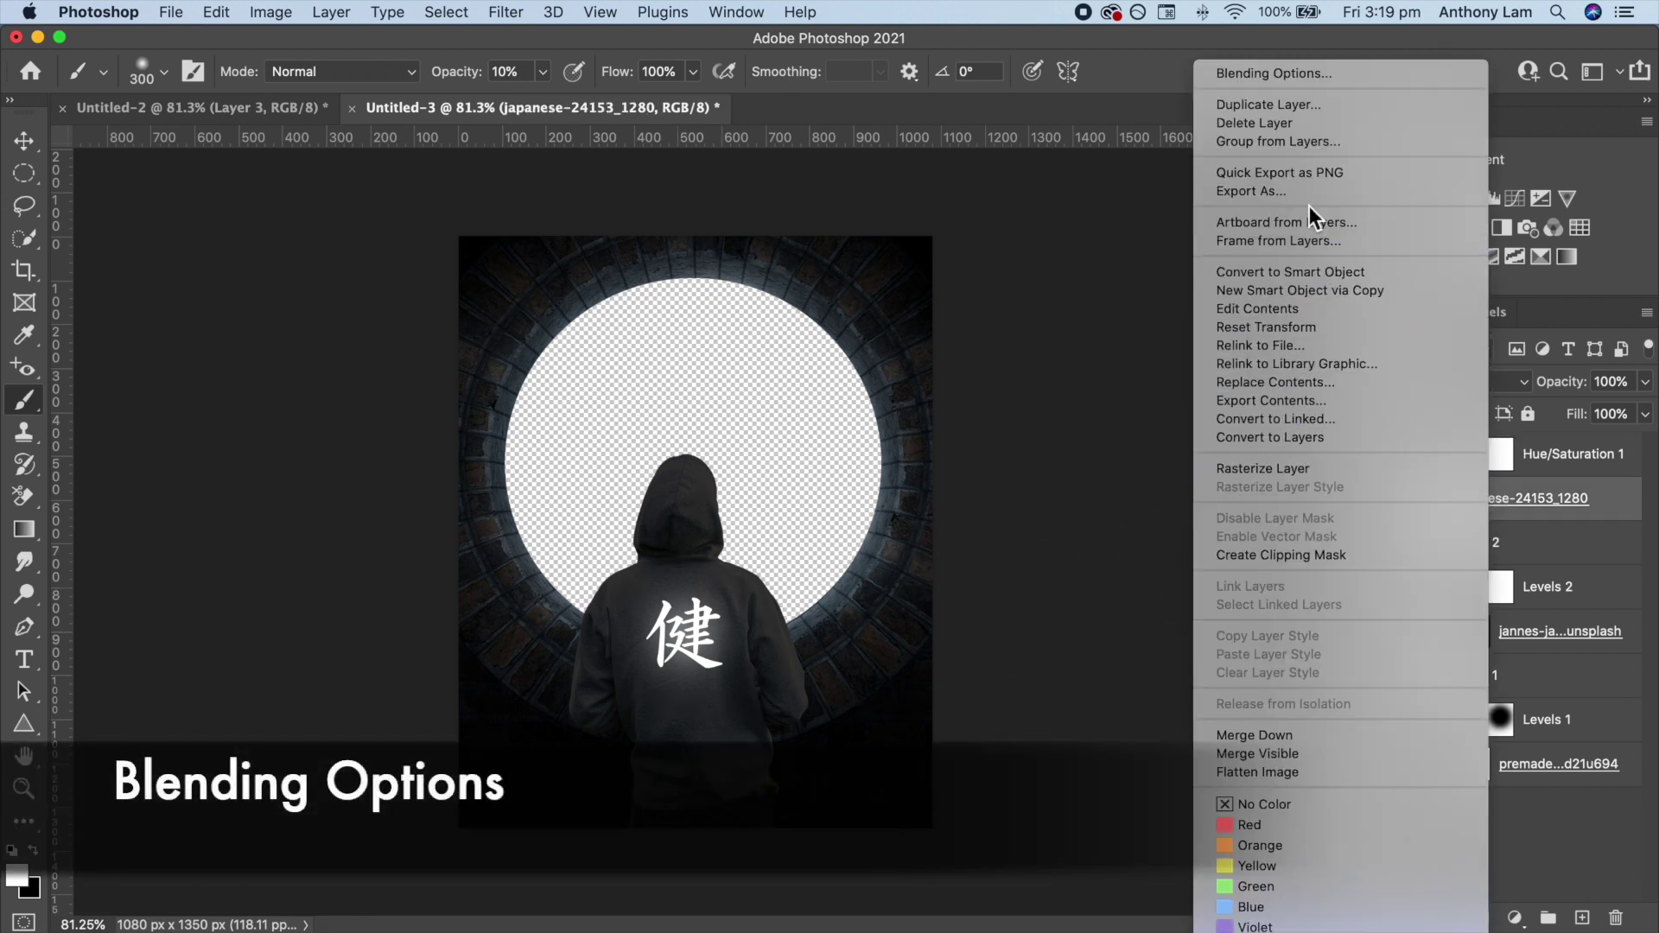
Add an Outer Glow to the kanji in Screen mode at about 50% opacity.
{"action": "left_click", "coordinate": [1357, 74]}
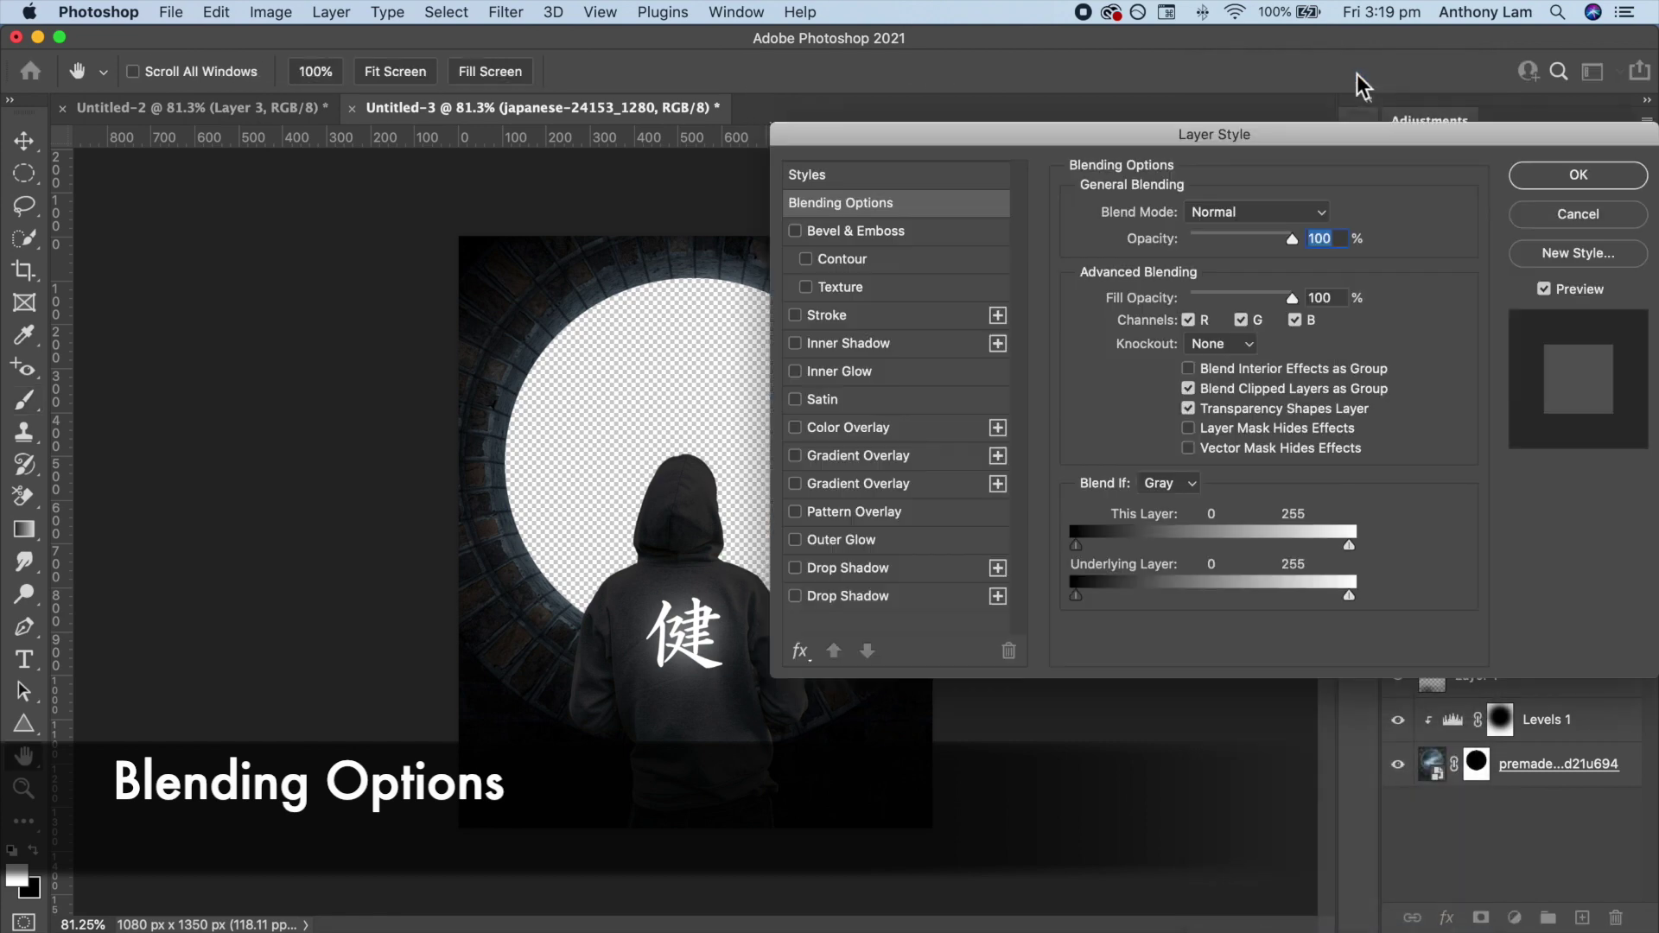
{"action": "left_click_drag", "start_coordinate": [1035, 142], "coordinate": [1160, 126]}
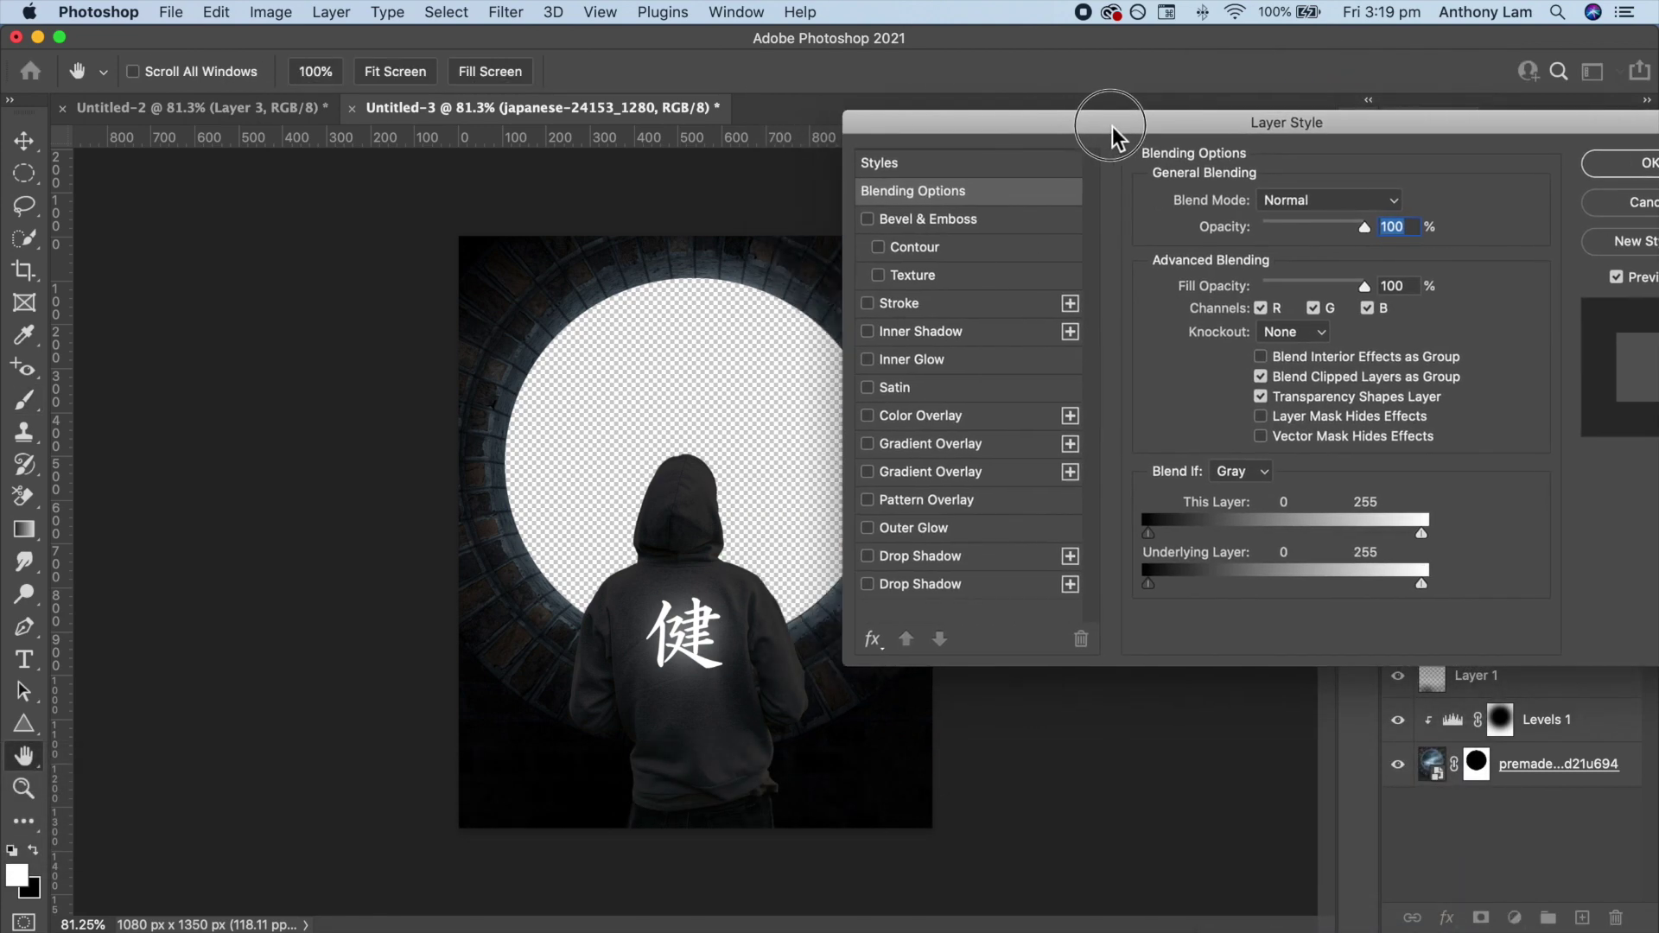
{"action": "left_click", "coordinate": [971, 524]}
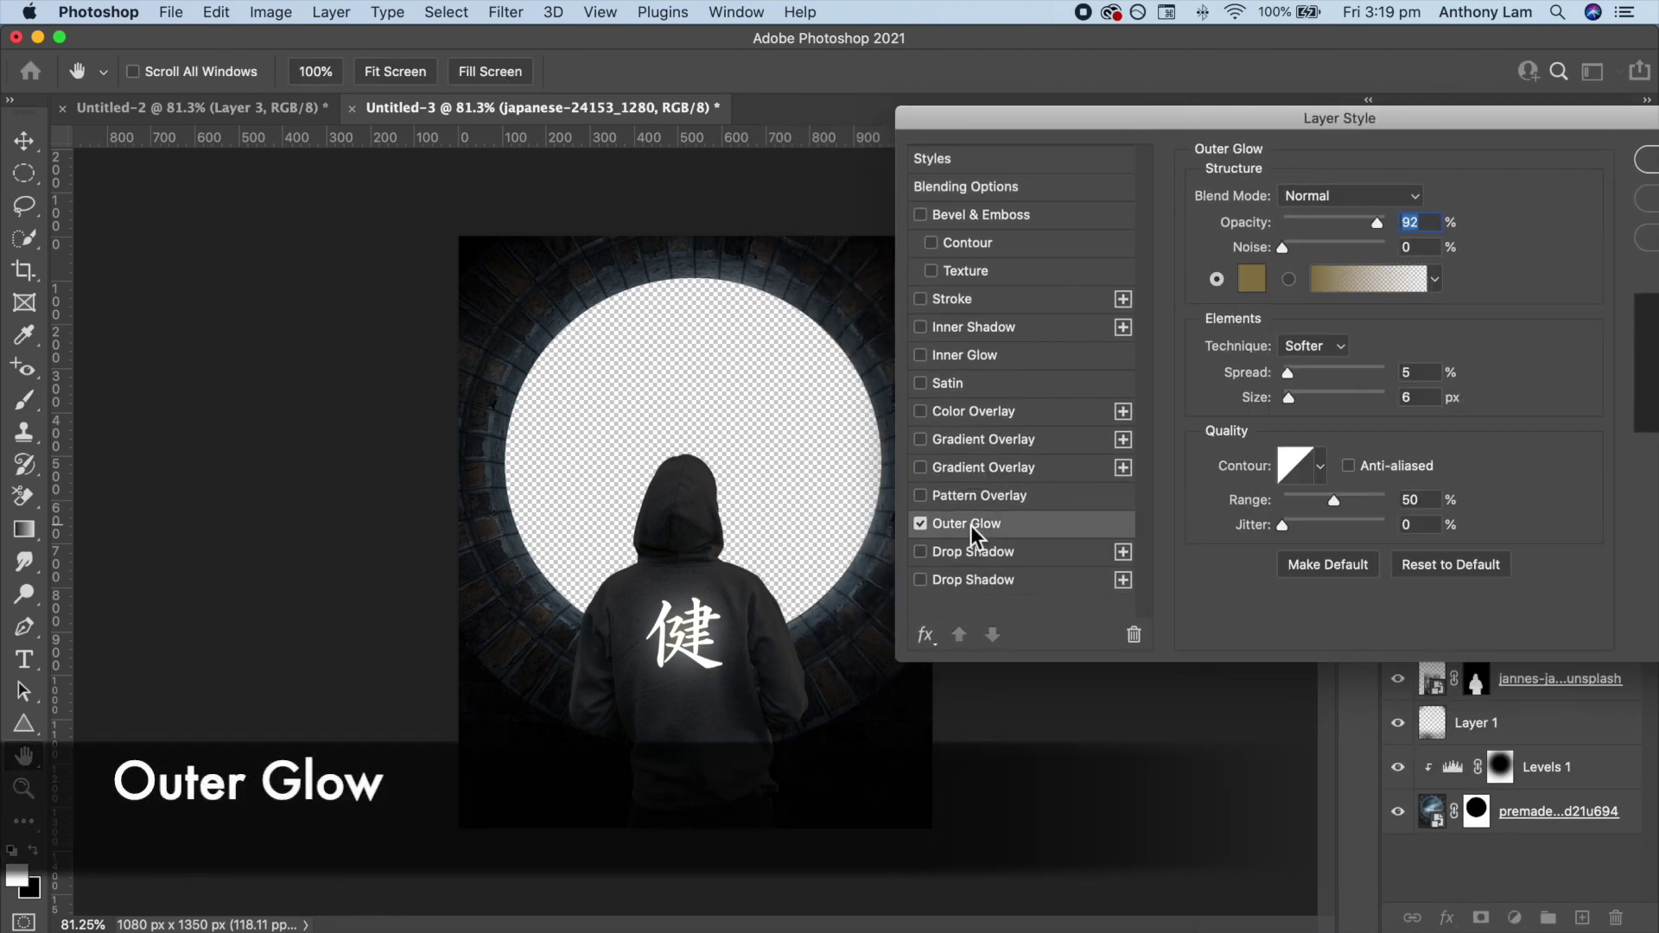
{"action": "left_click", "coordinate": [1309, 197]}
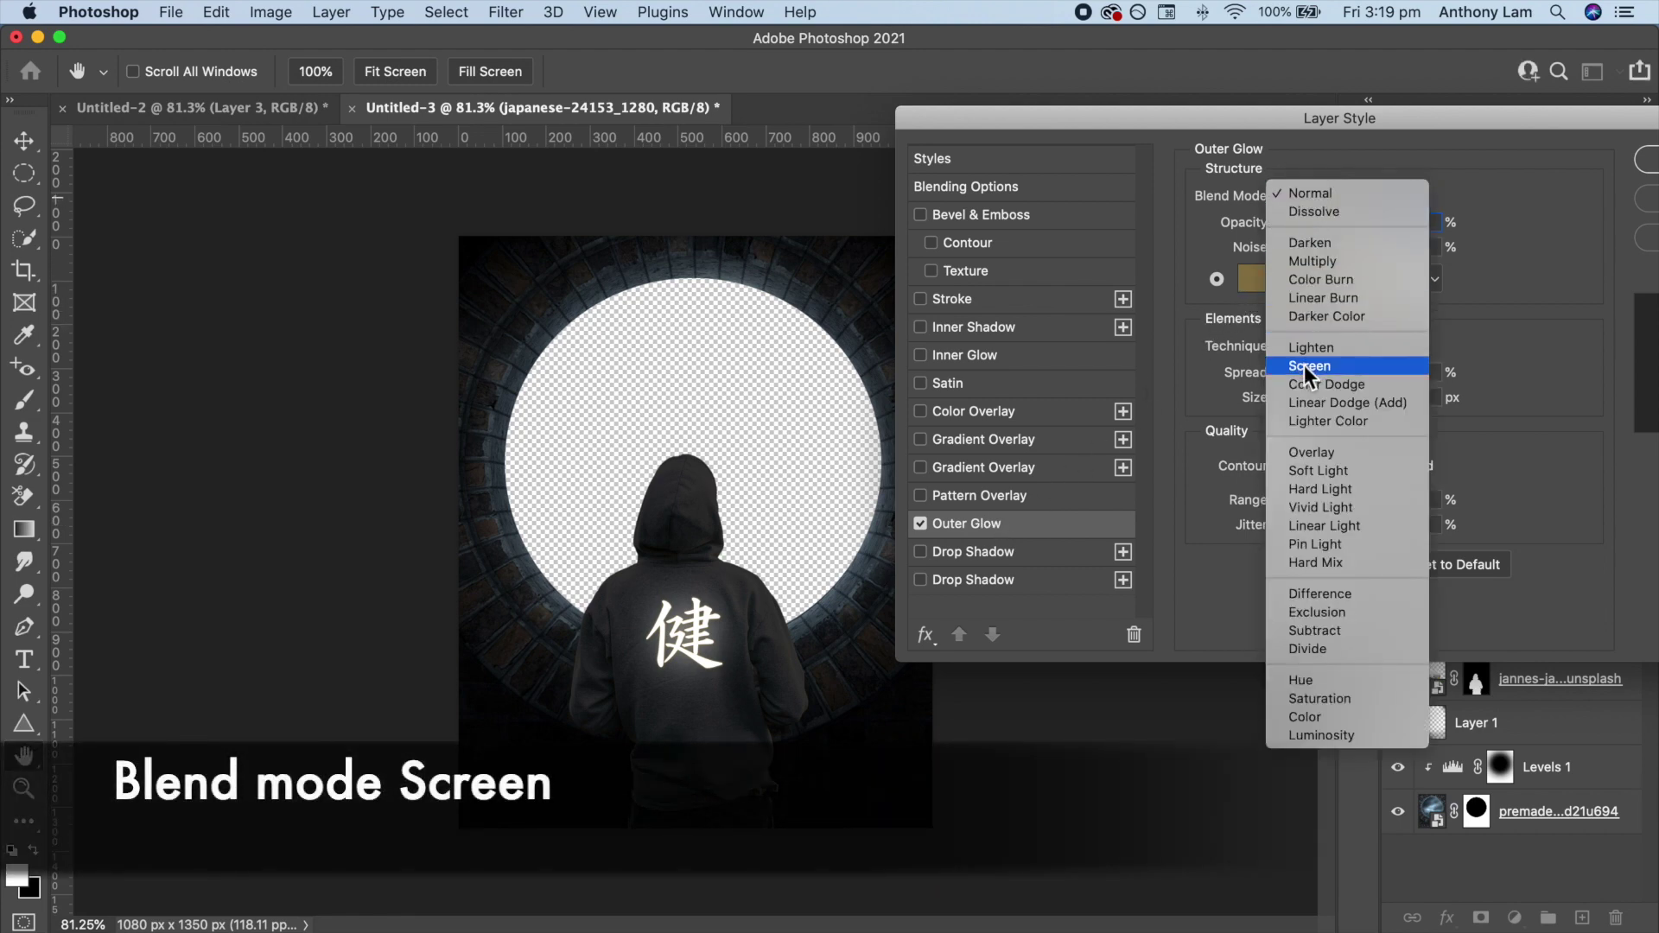
{"action": "left_click", "coordinate": [1307, 367]}
{"action": "left_click_drag", "start_coordinate": [1359, 222], "coordinate": [1376, 223]}
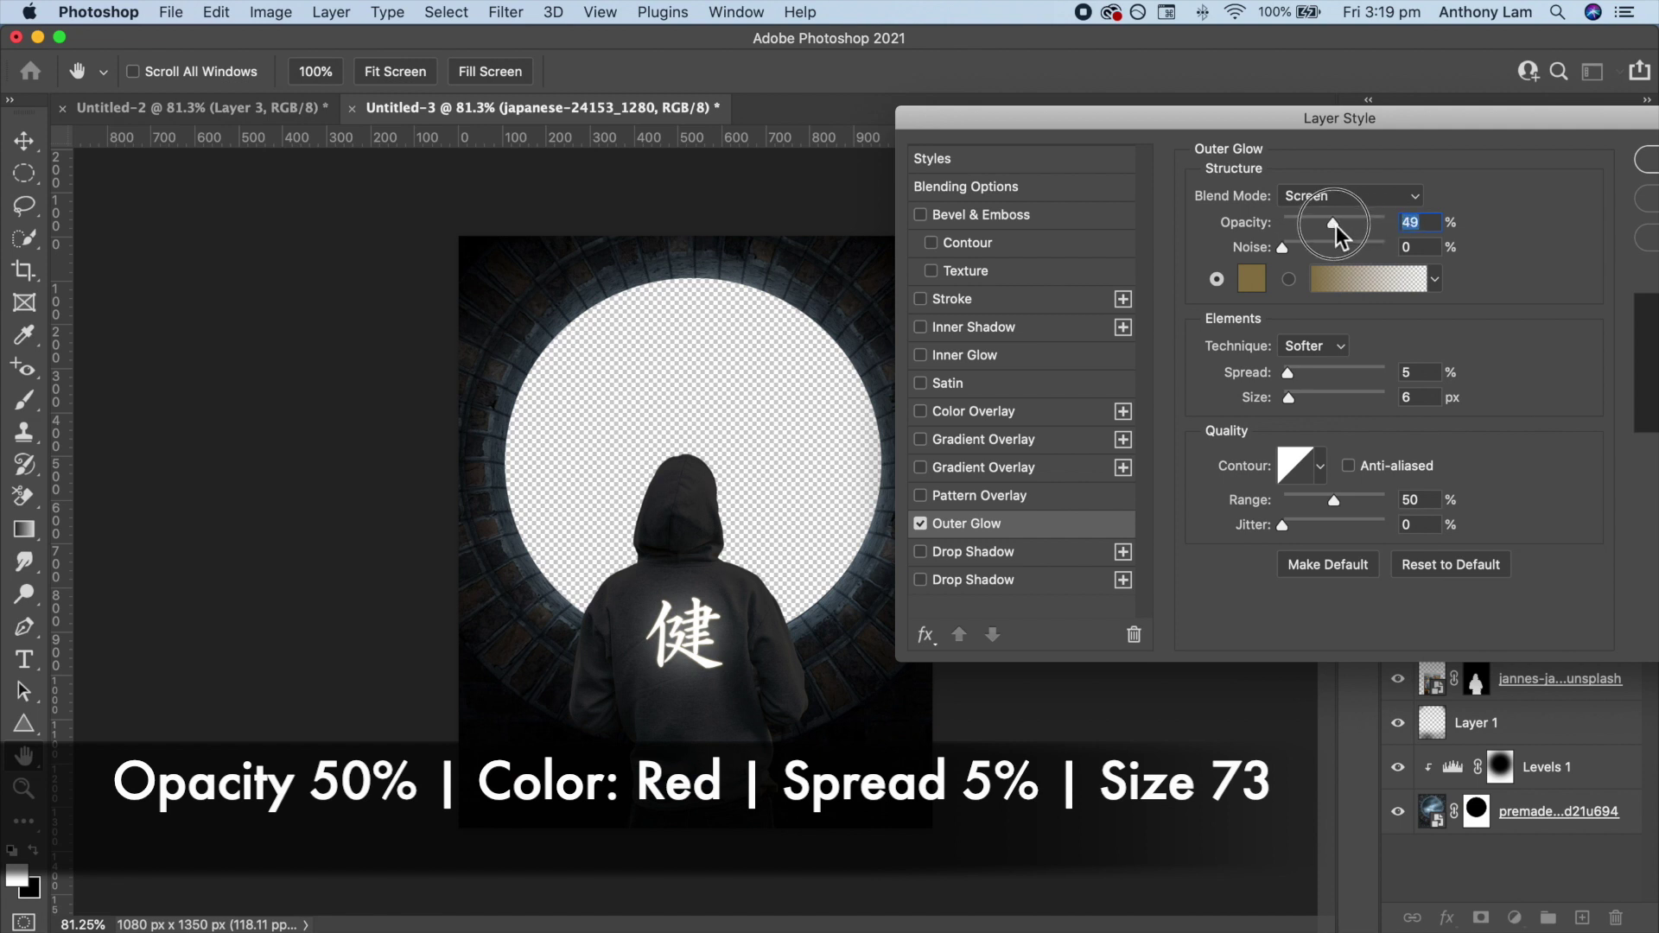
Make the outer glow a bright saturated red with size 73.
{"action": "left_click", "coordinate": [1253, 279]}
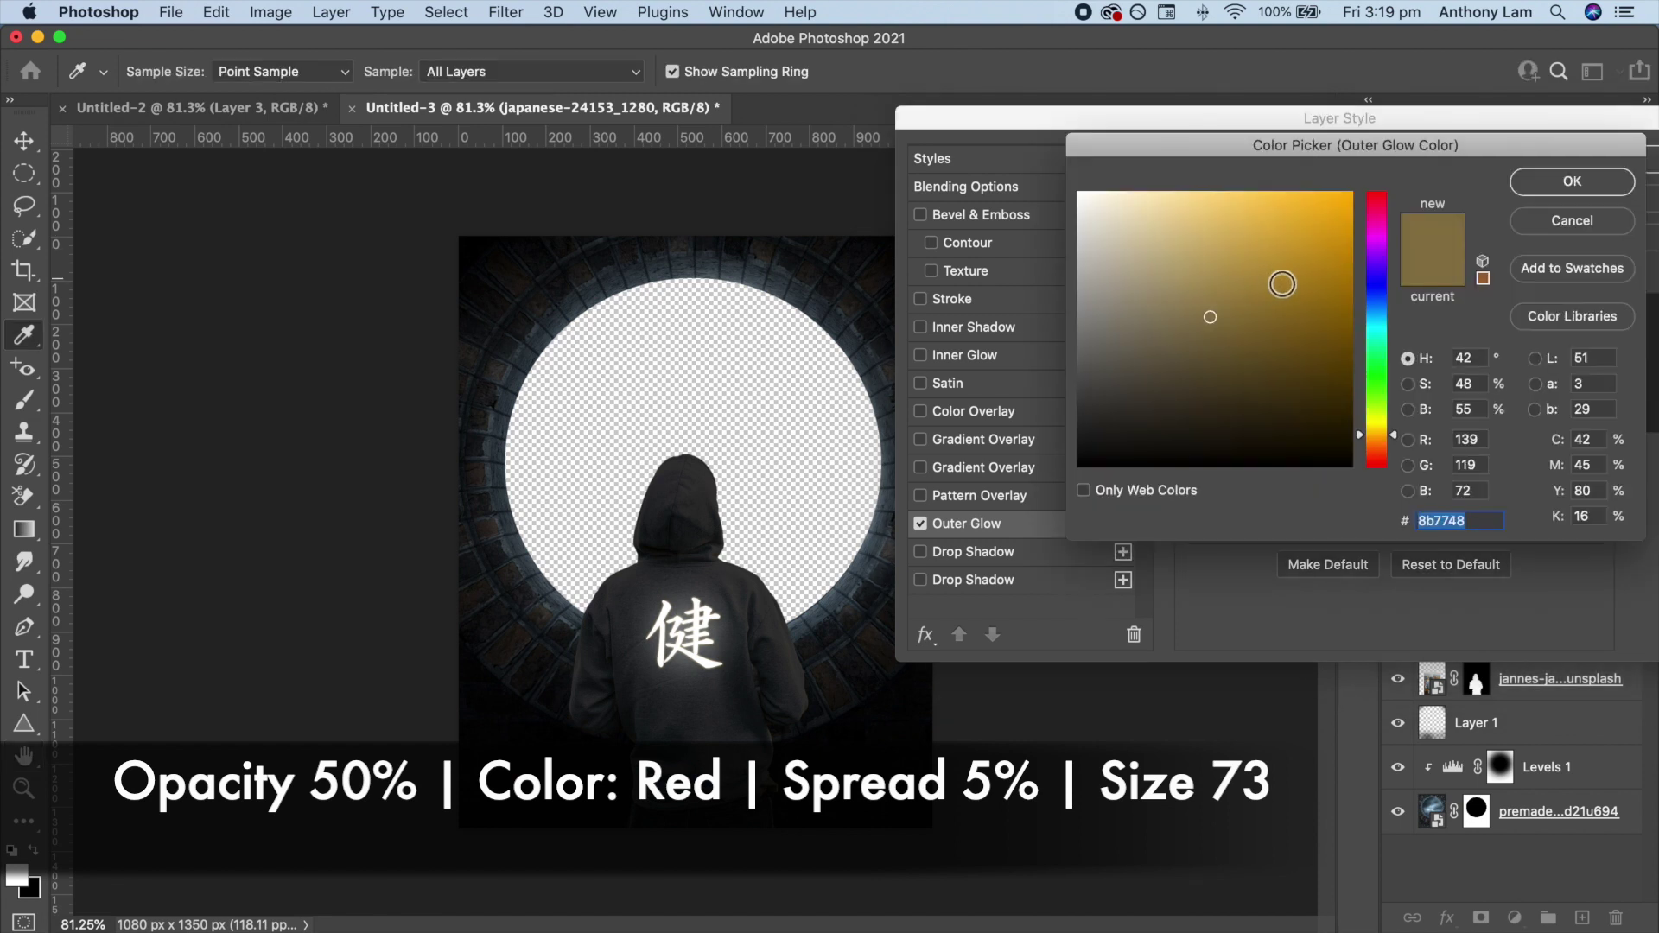
{"action": "left_click", "coordinate": [1375, 465]}
{"action": "left_click_drag", "start_coordinate": [1267, 286], "coordinate": [1357, 195]}
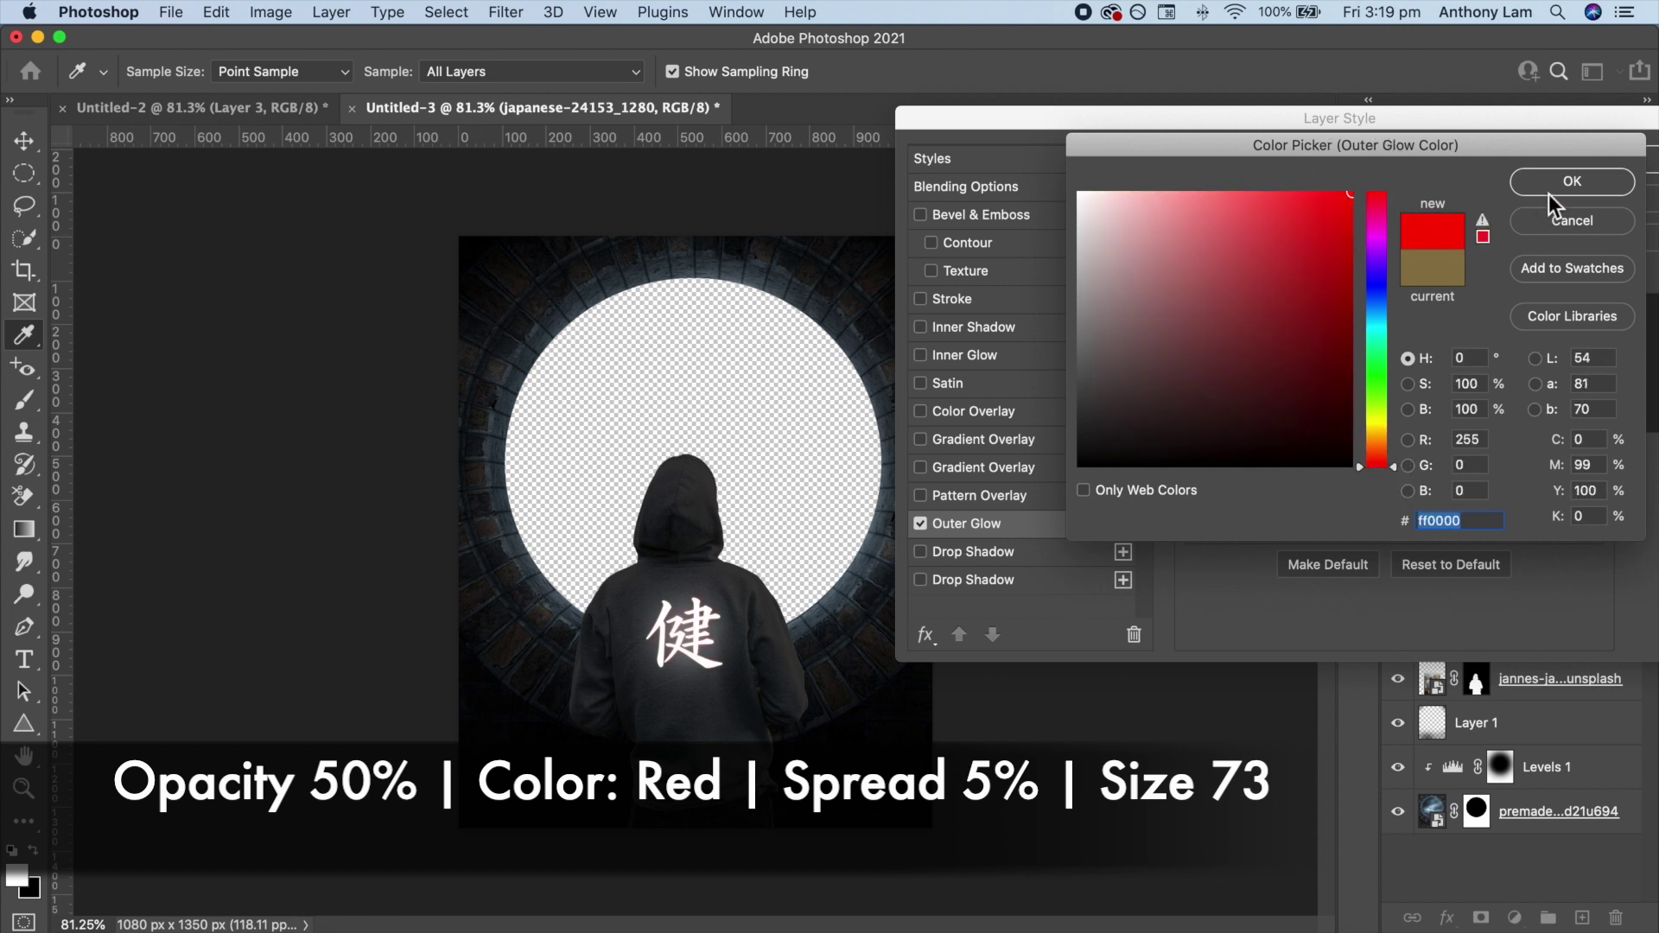
{"action": "left_click", "coordinate": [1547, 194]}
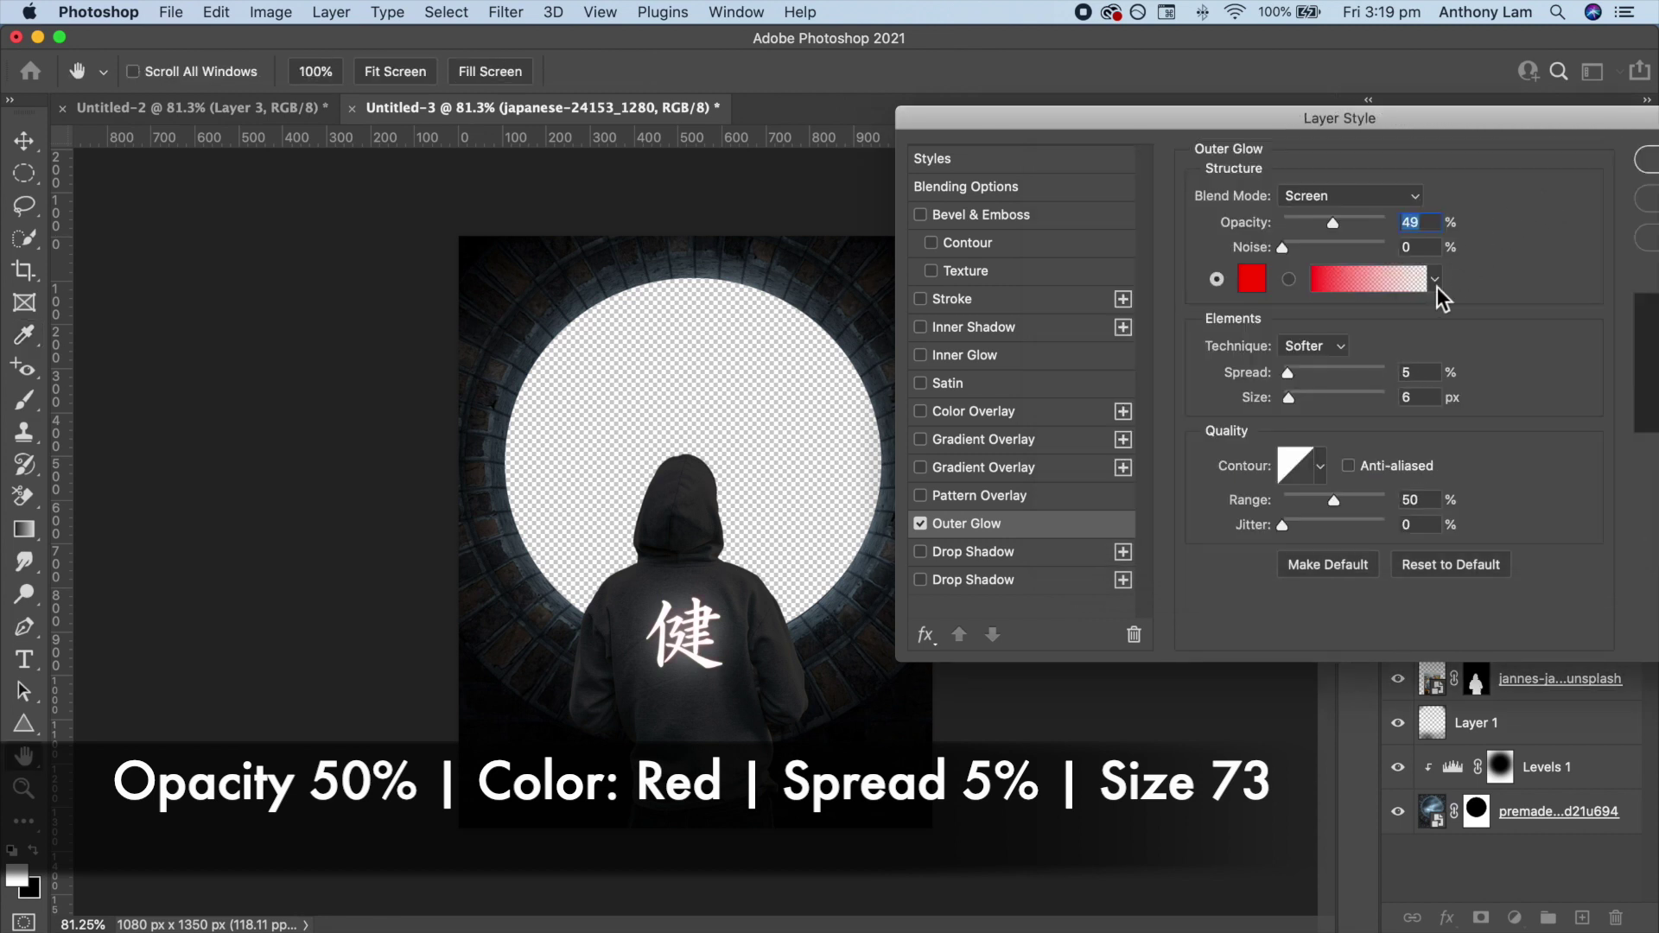
{"action": "left_click_drag", "start_coordinate": [1295, 397], "coordinate": [1320, 399]}
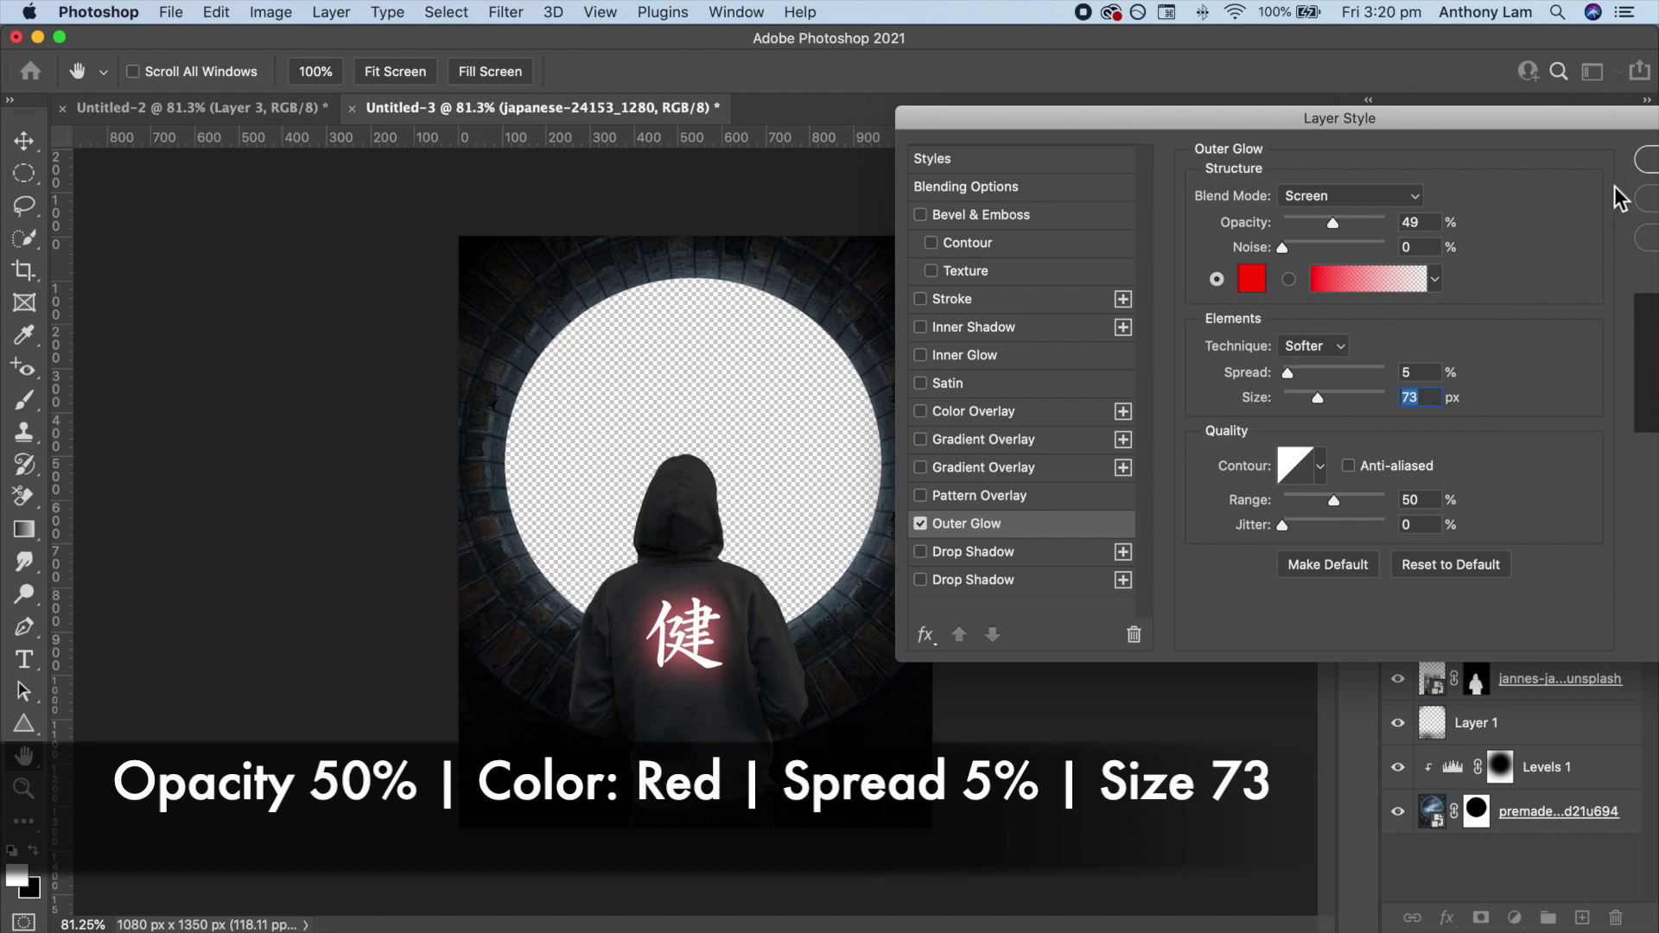
{"action": "left_click", "coordinate": [1644, 168]}
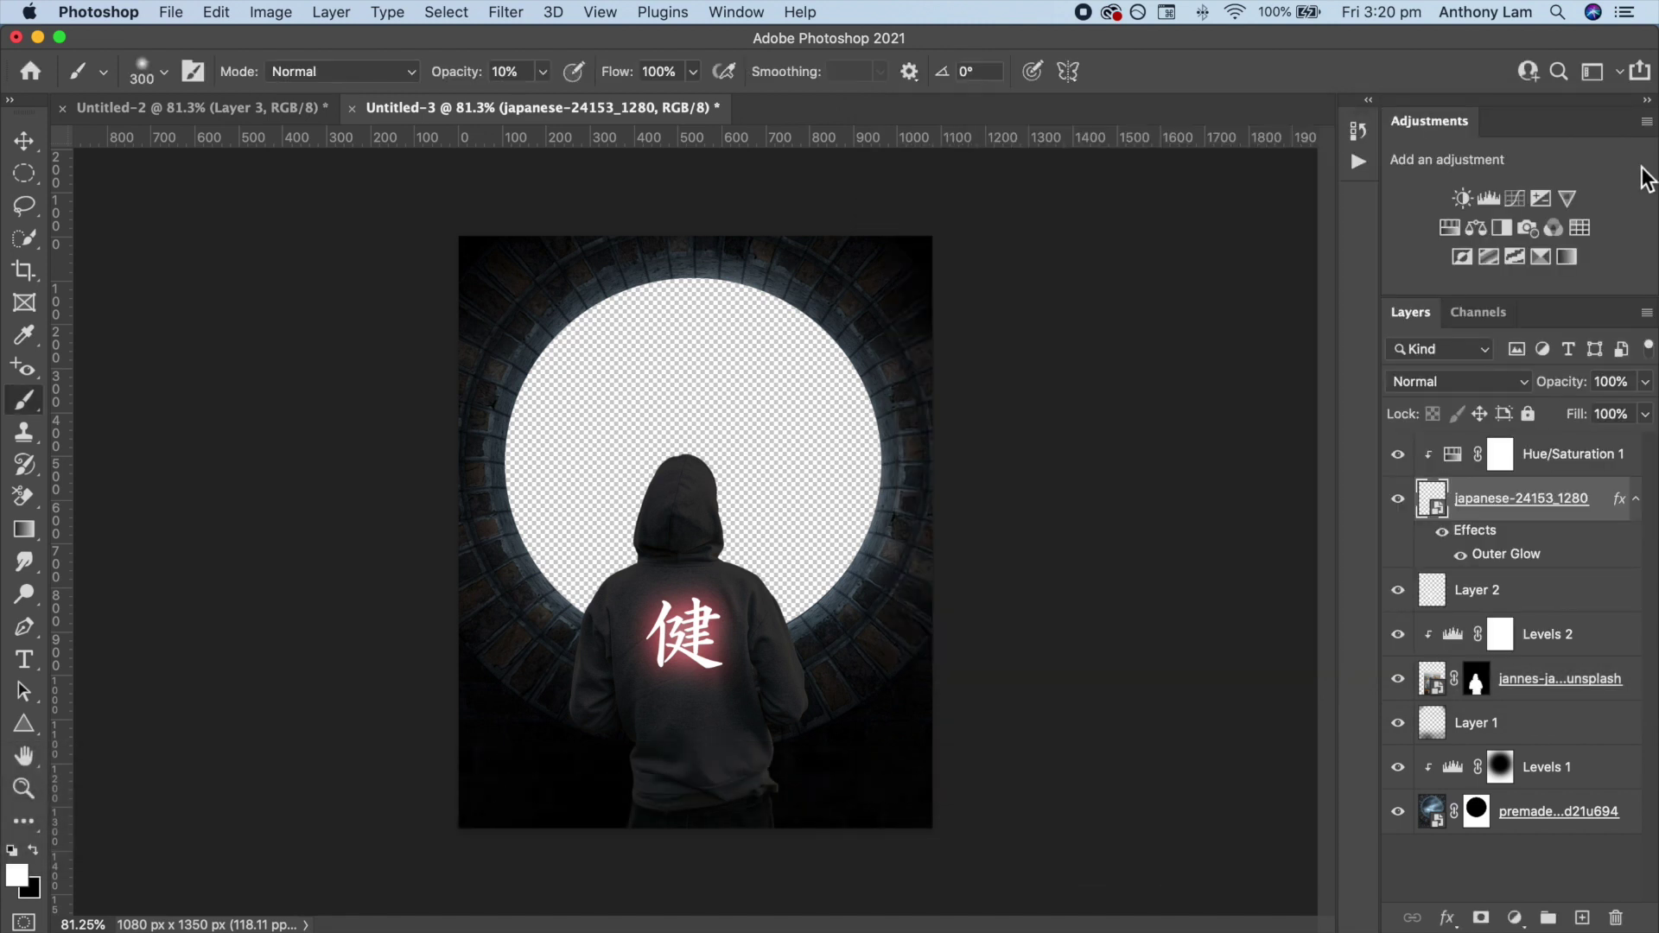
Add a Hue/Saturation layer clipped above the hoodie Levels, colorized at Saturation 67, Lightness +17.
{"action": "left_click", "coordinate": [1500, 634]}
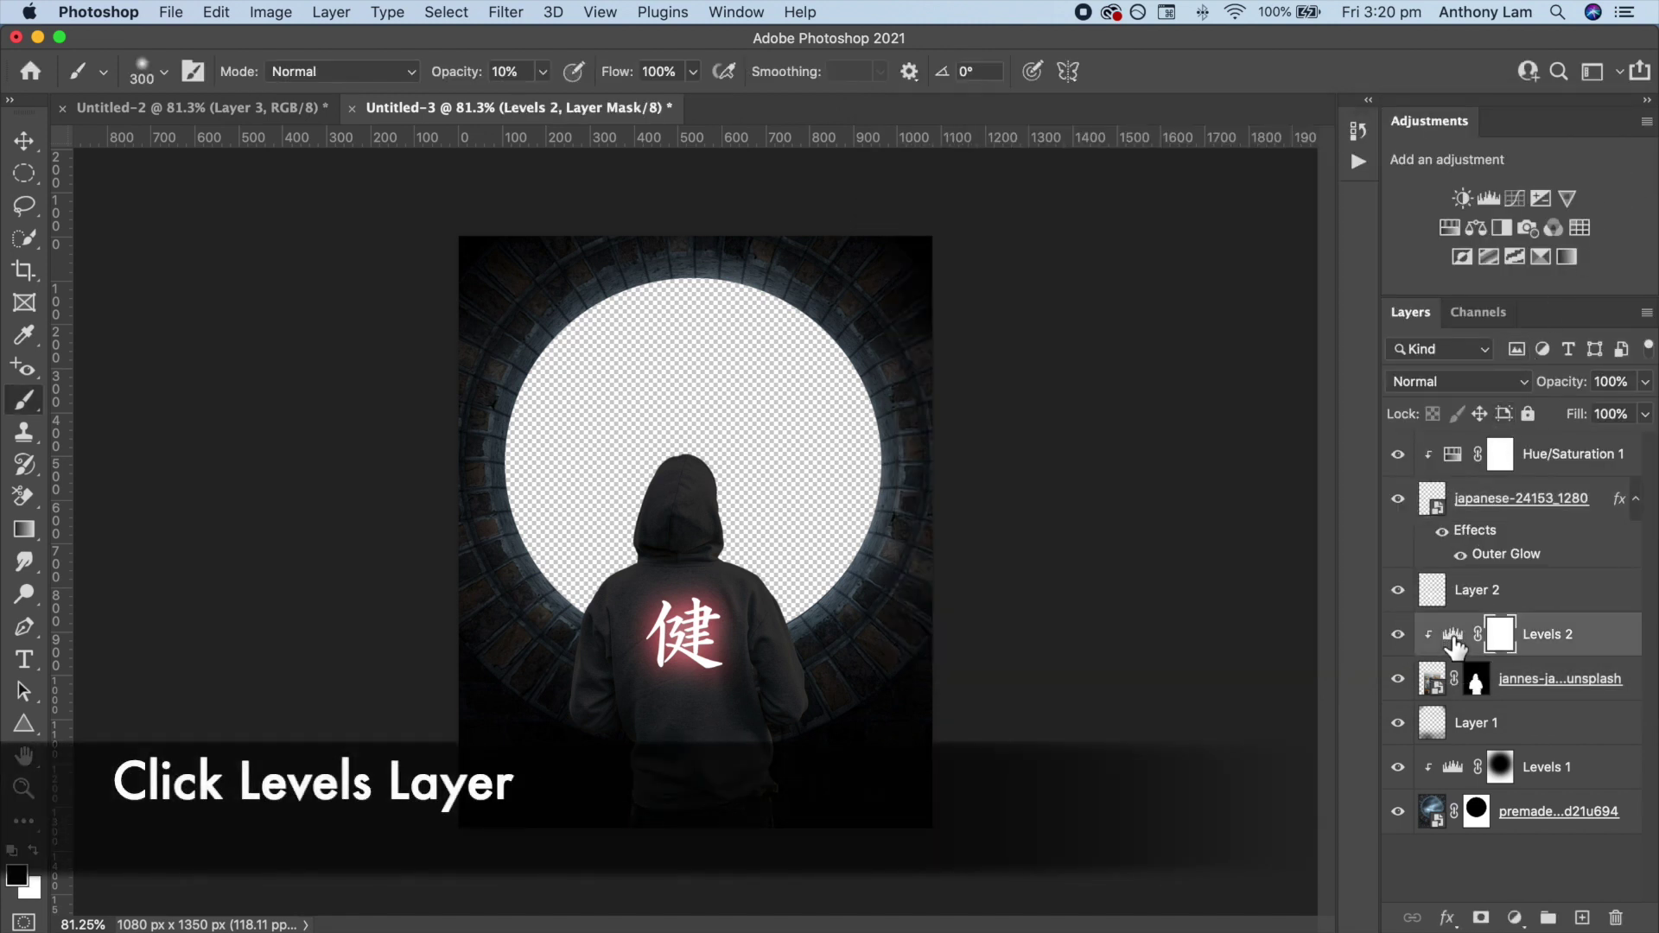
{"action": "left_click", "coordinate": [1448, 234]}
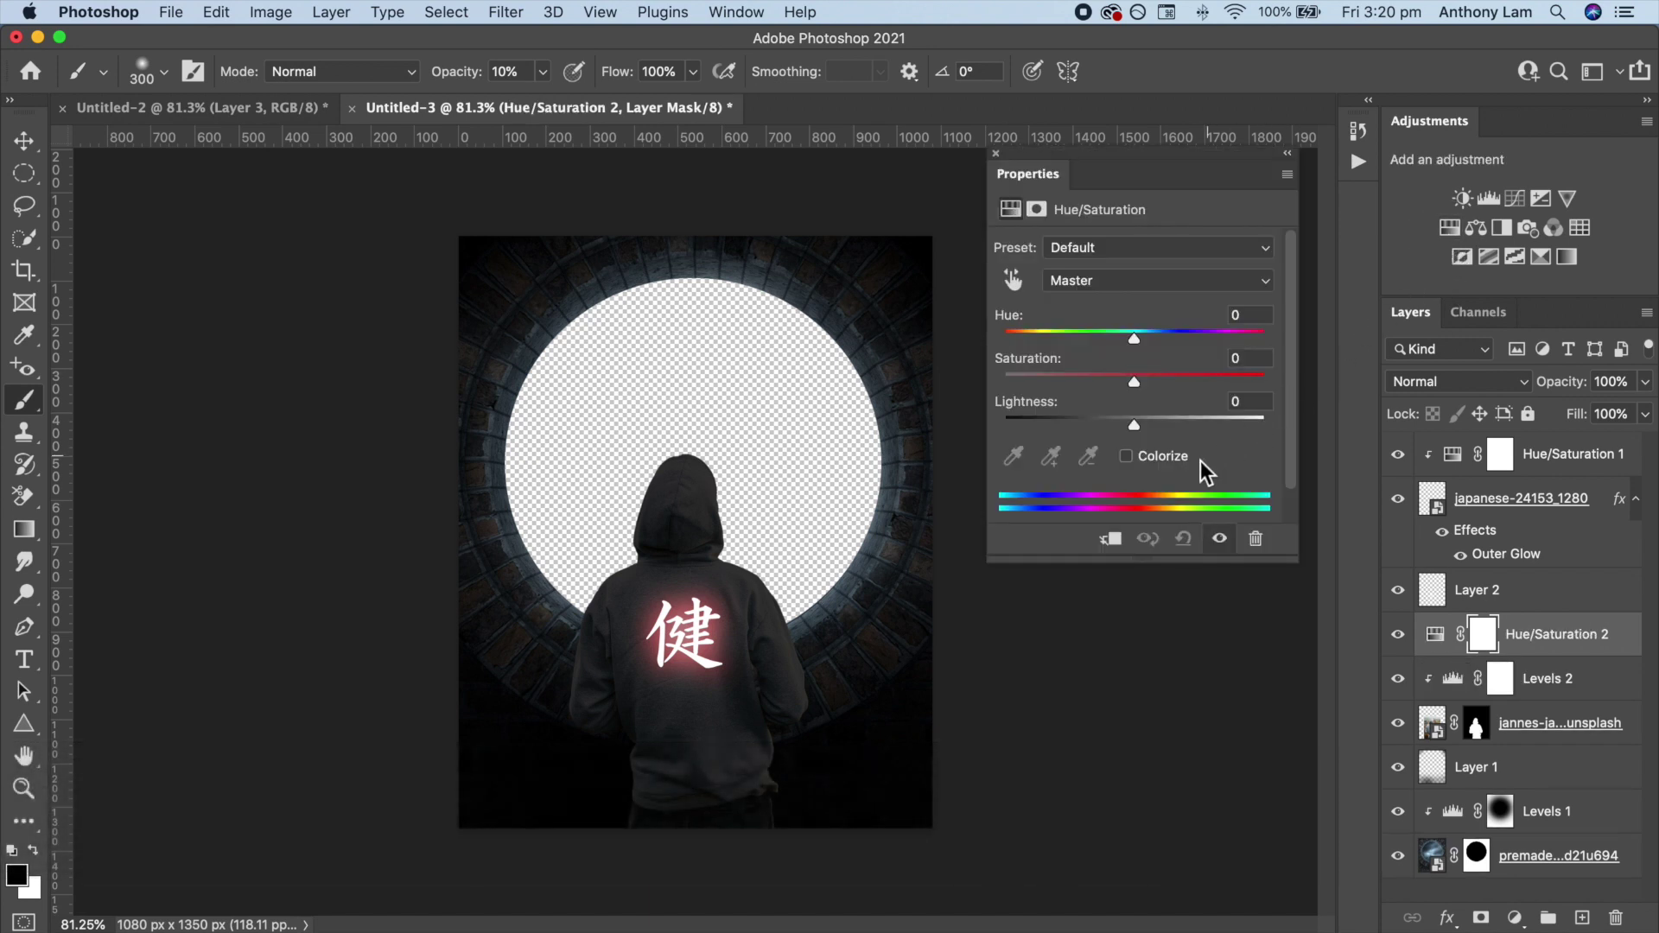
{"action": "left_click", "coordinate": [1110, 540]}
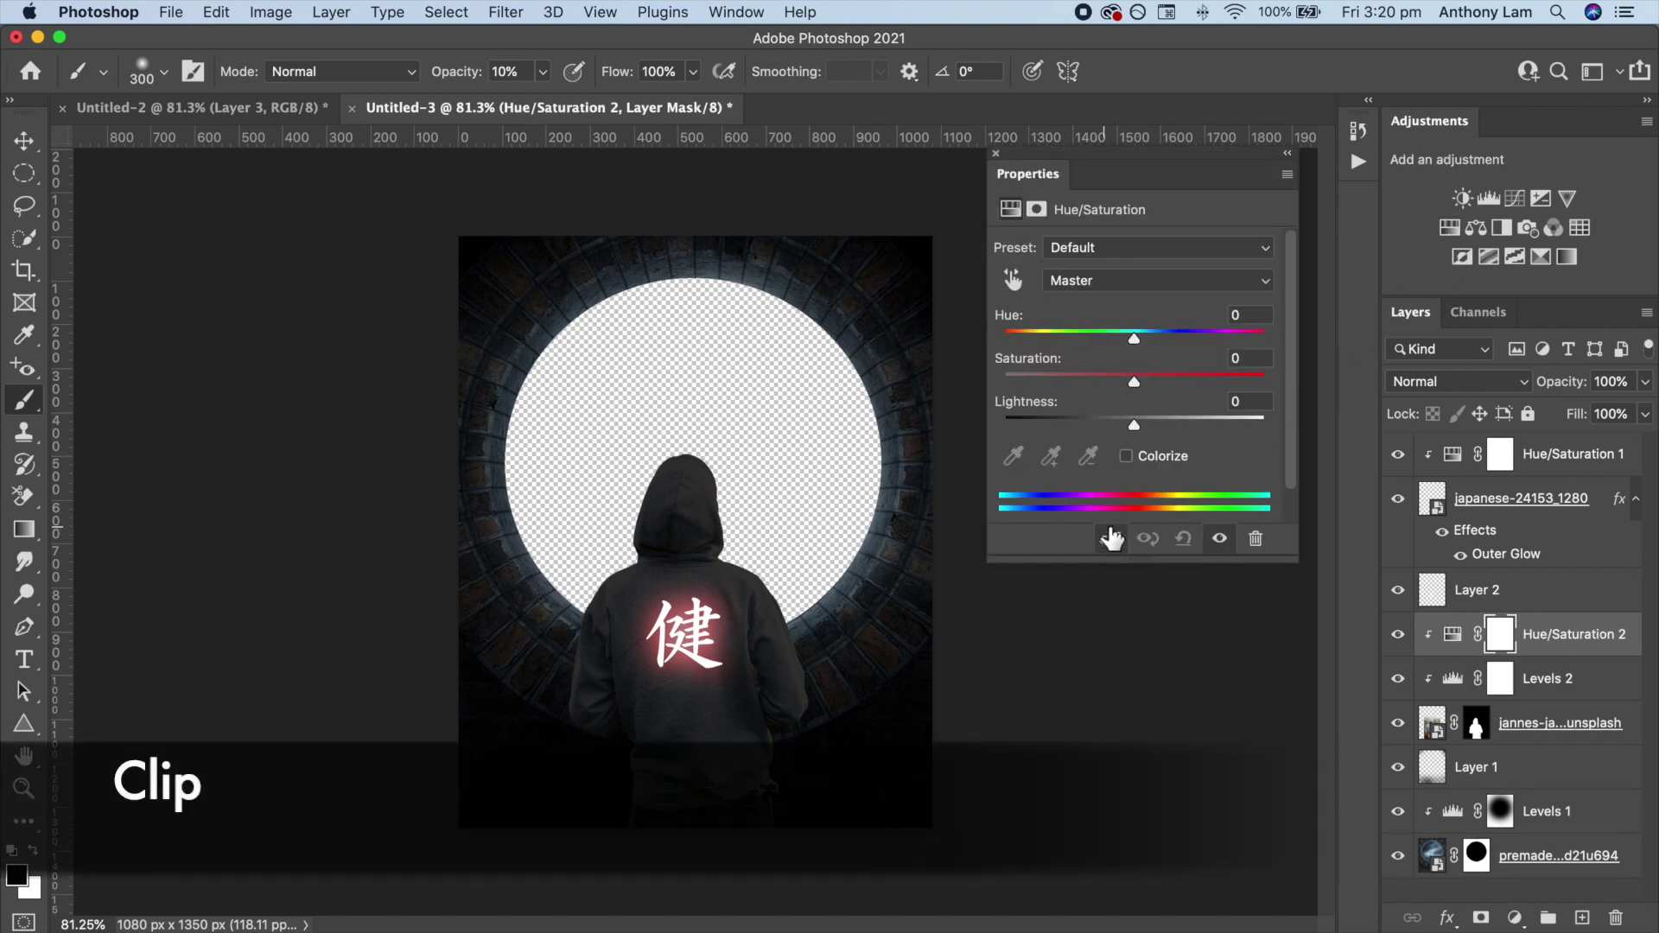
{"action": "left_click", "coordinate": [1126, 459]}
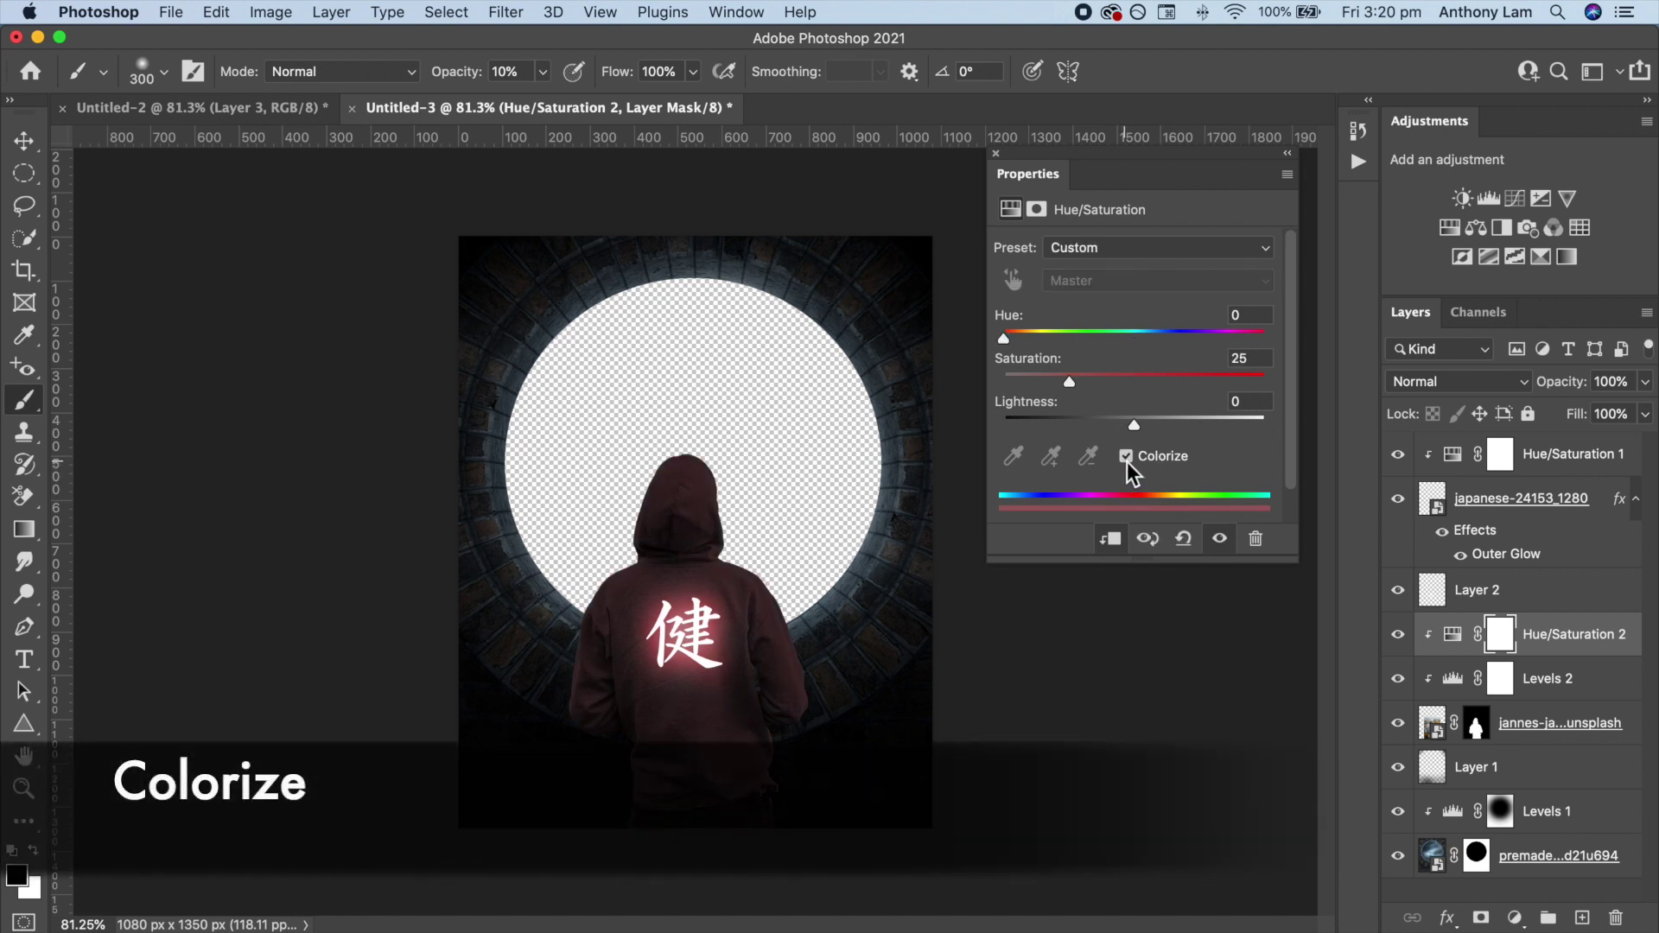
{"action": "left_click_drag", "start_coordinate": [1069, 381], "coordinate": [1173, 390]}
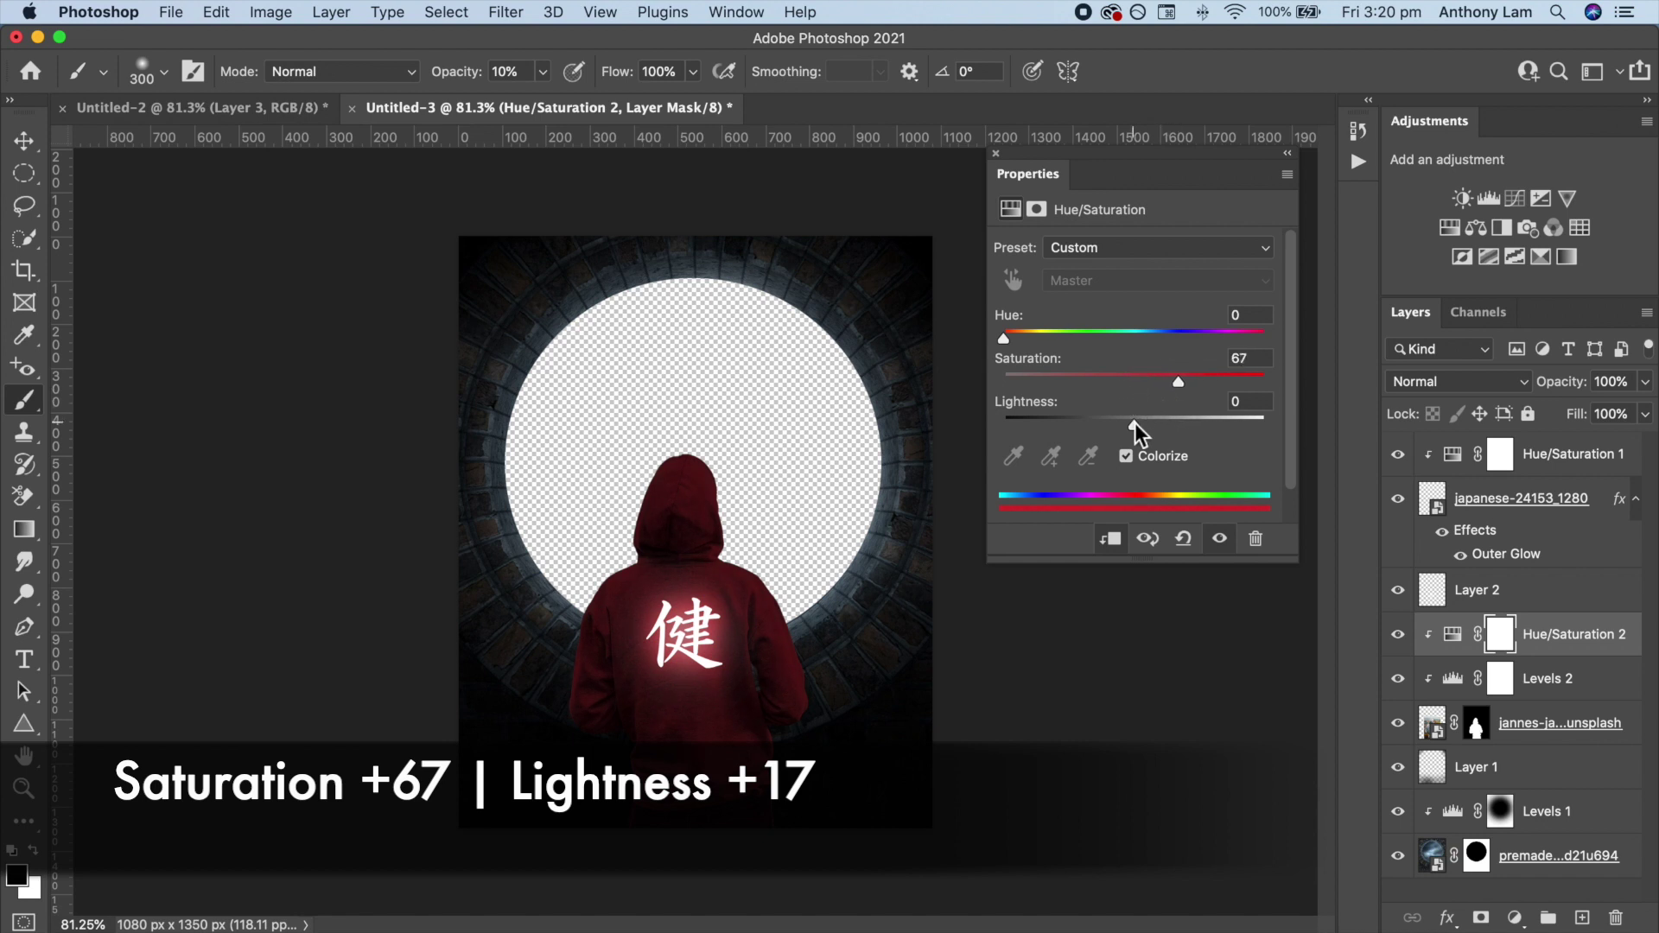
{"action": "left_click_drag", "start_coordinate": [1134, 423], "coordinate": [1158, 422]}
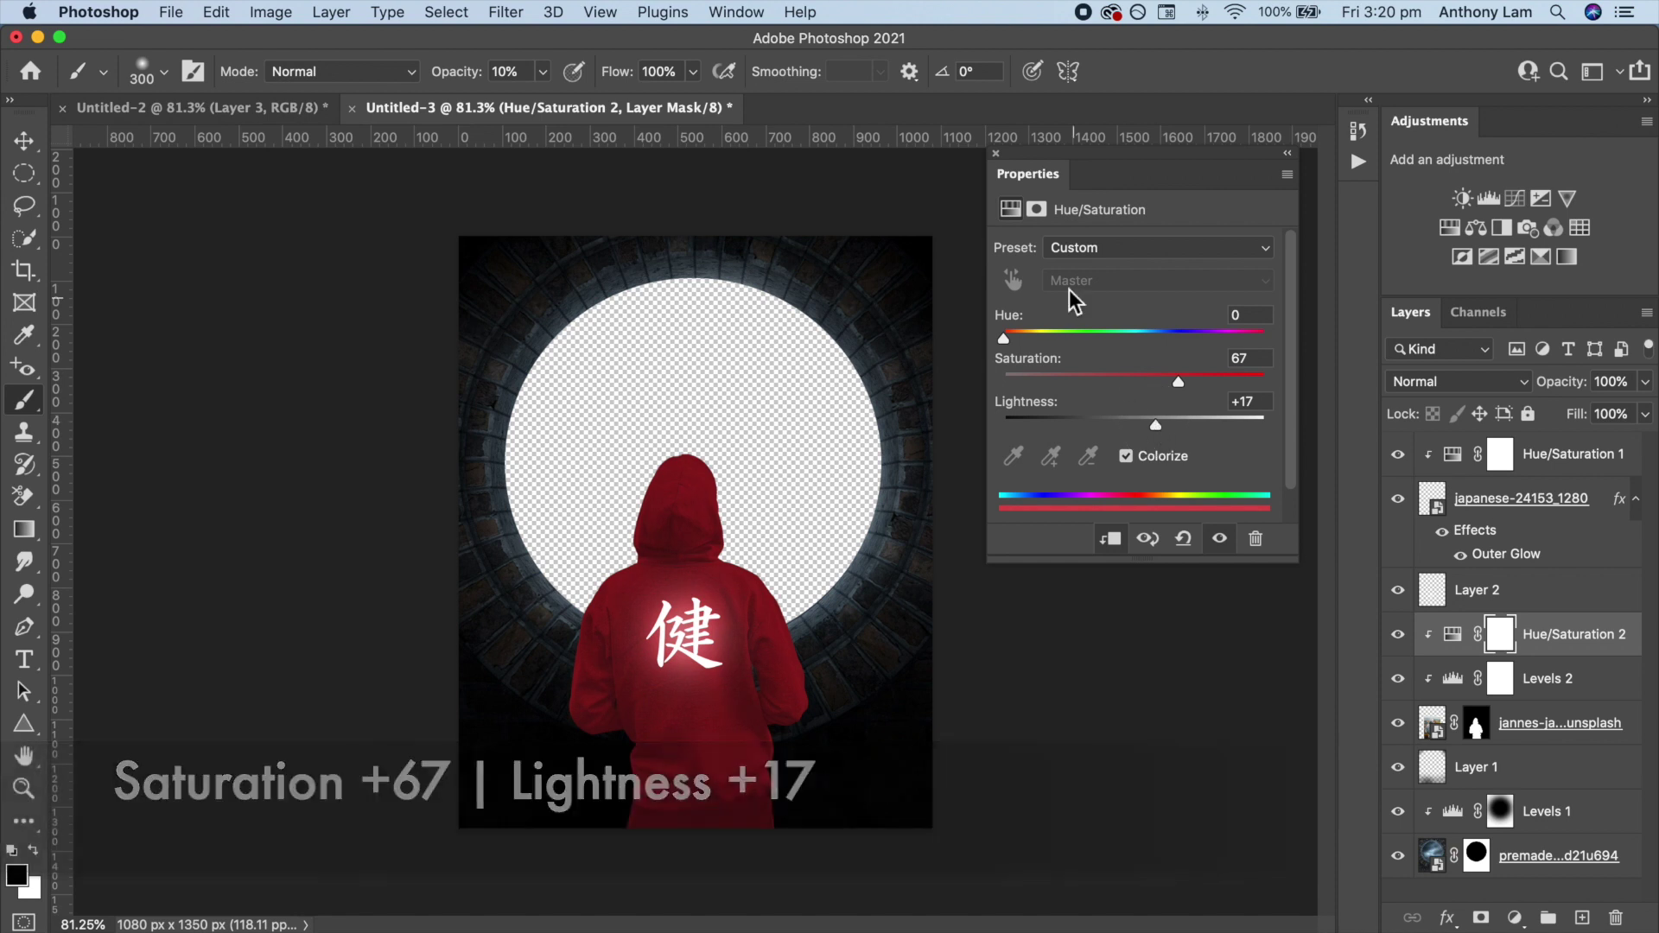
{"action": "left_click", "coordinate": [996, 153]}
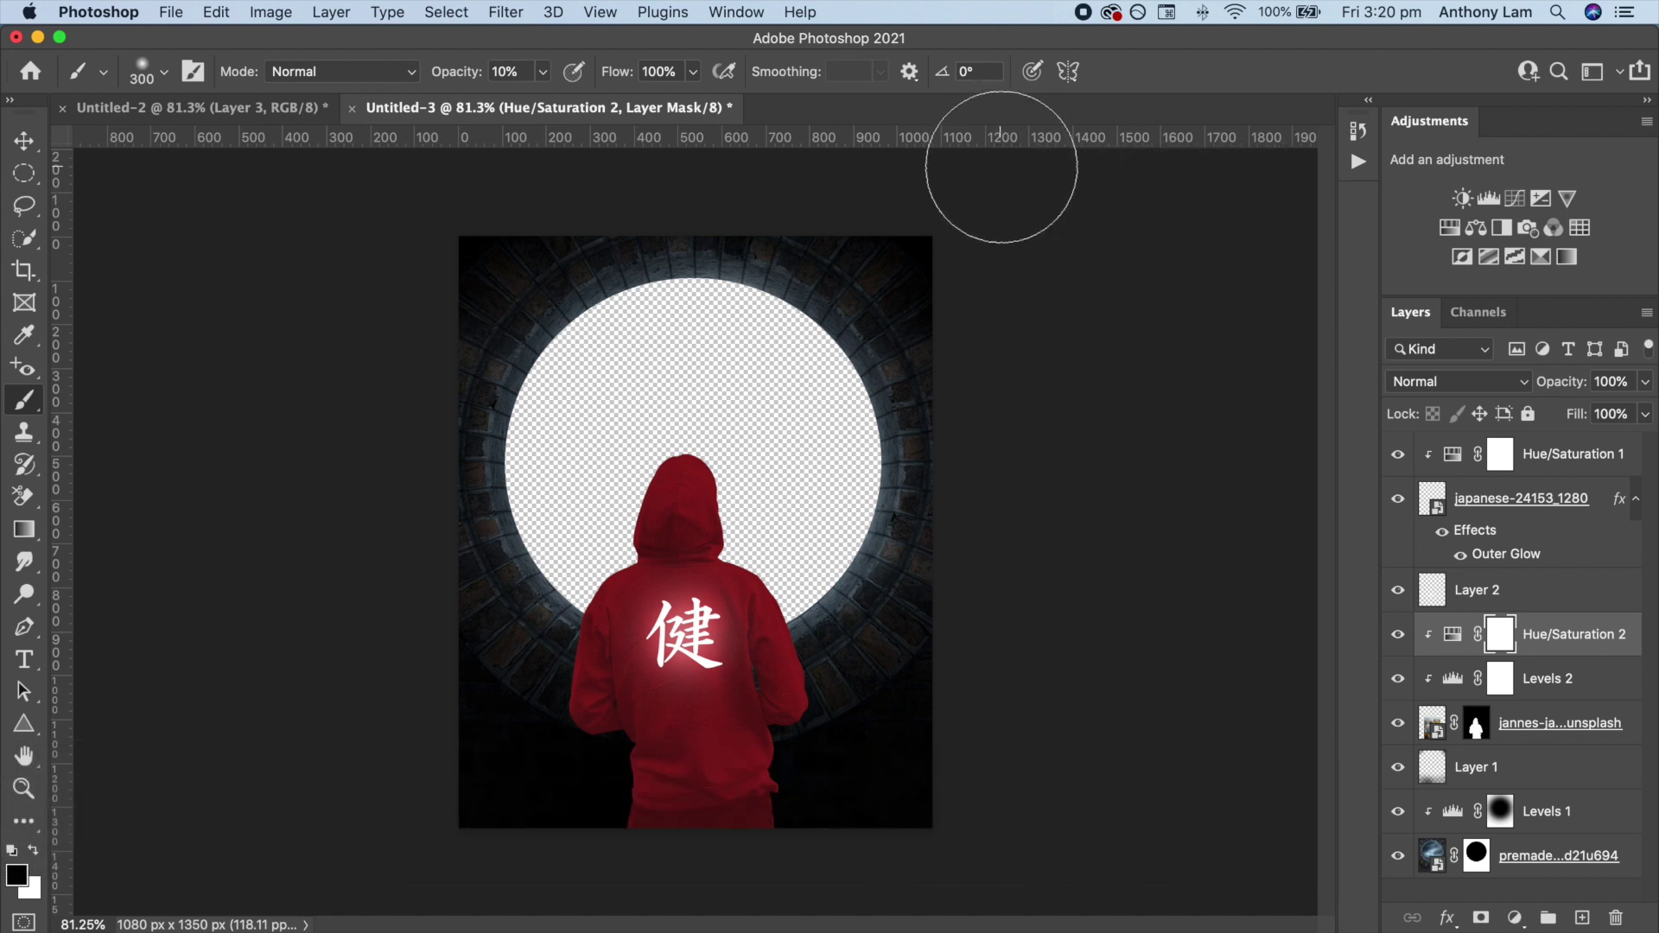
In Hue/Saturation 2 Blending Options, split the Underlying Layer black slider to 0/100.
{"action": "right_click", "coordinate": [1458, 647]}
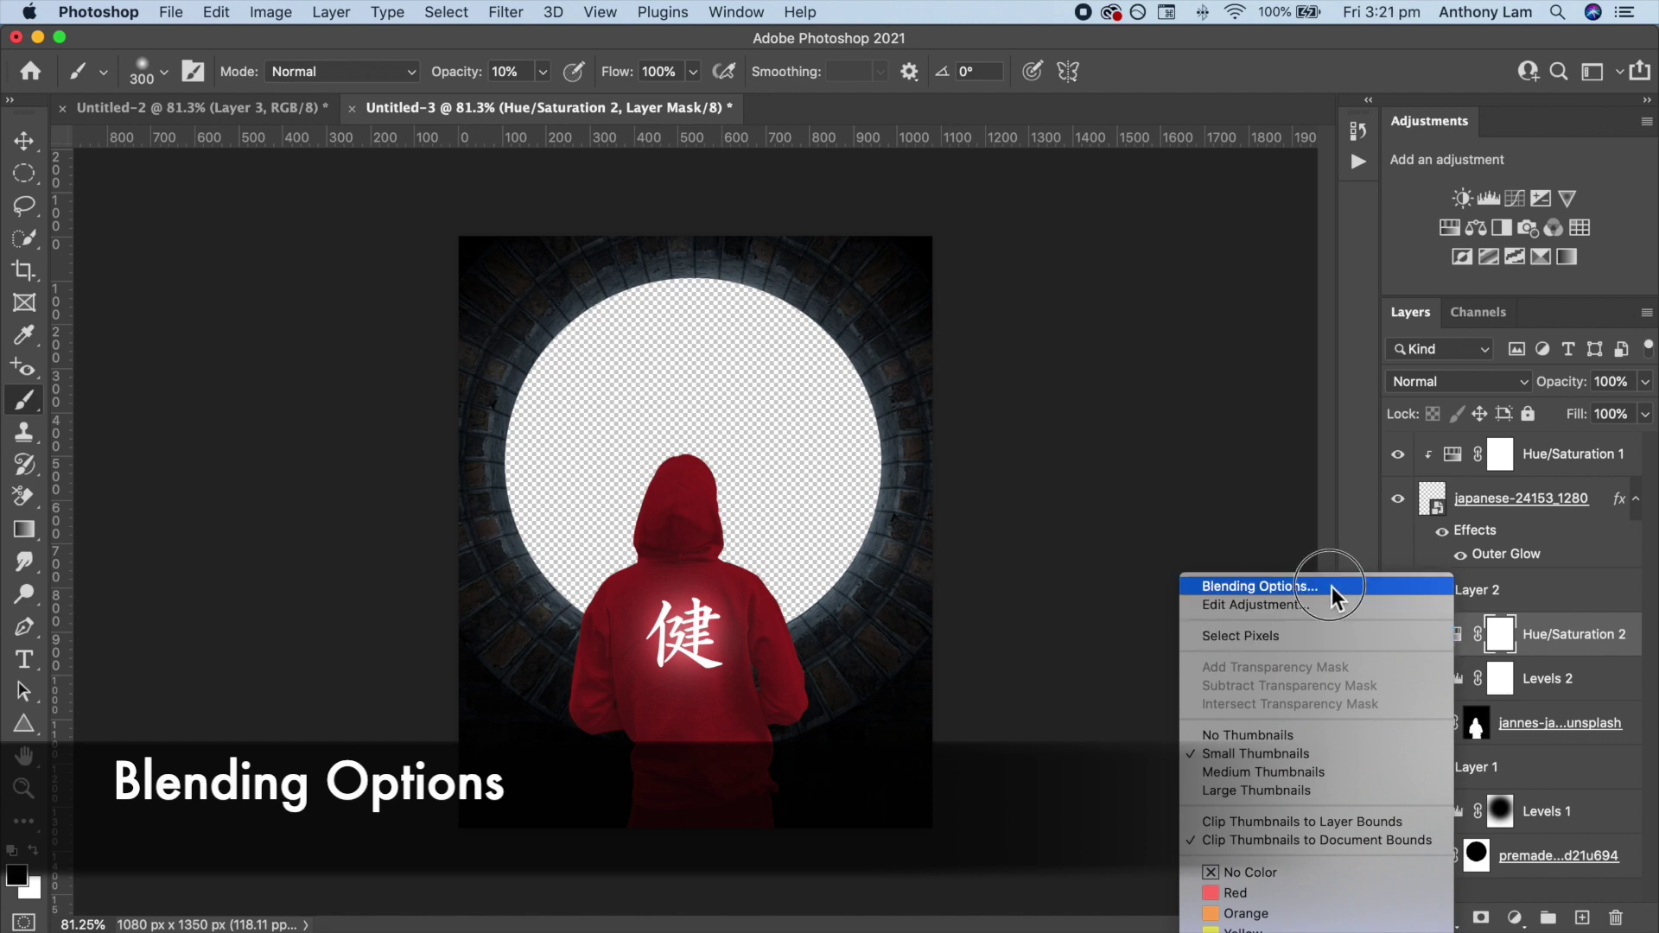
{"action": "left_click", "coordinate": [1330, 587]}
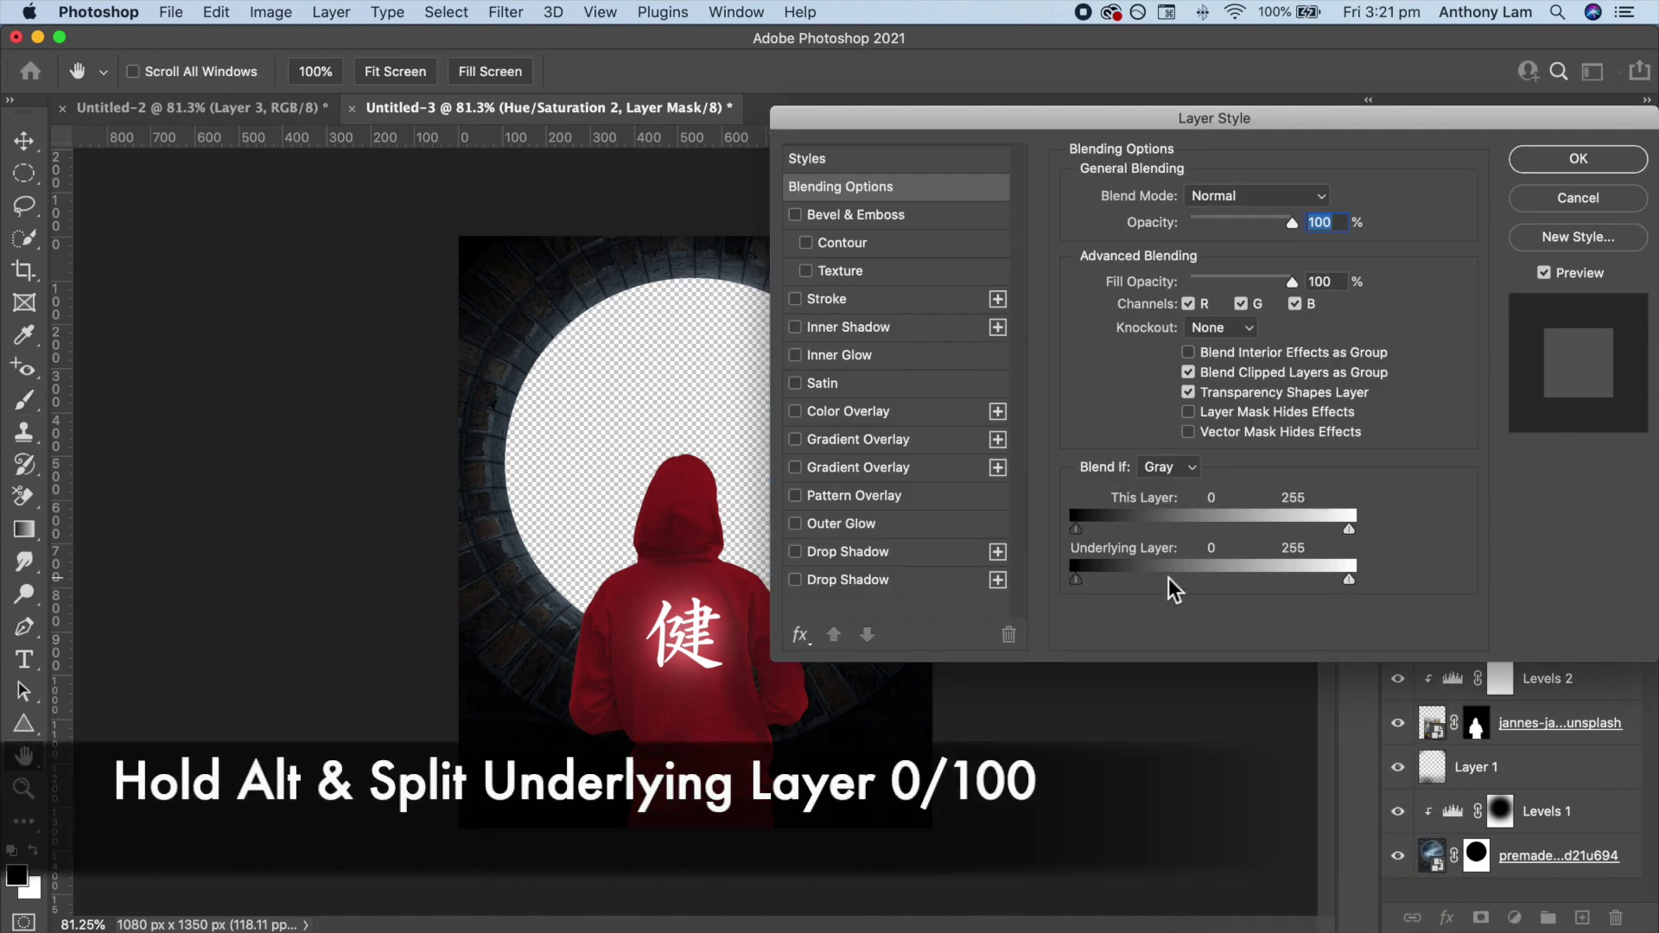
{"action": "left_click_drag", "start_coordinate": [1077, 582], "coordinate": [1138, 586]}
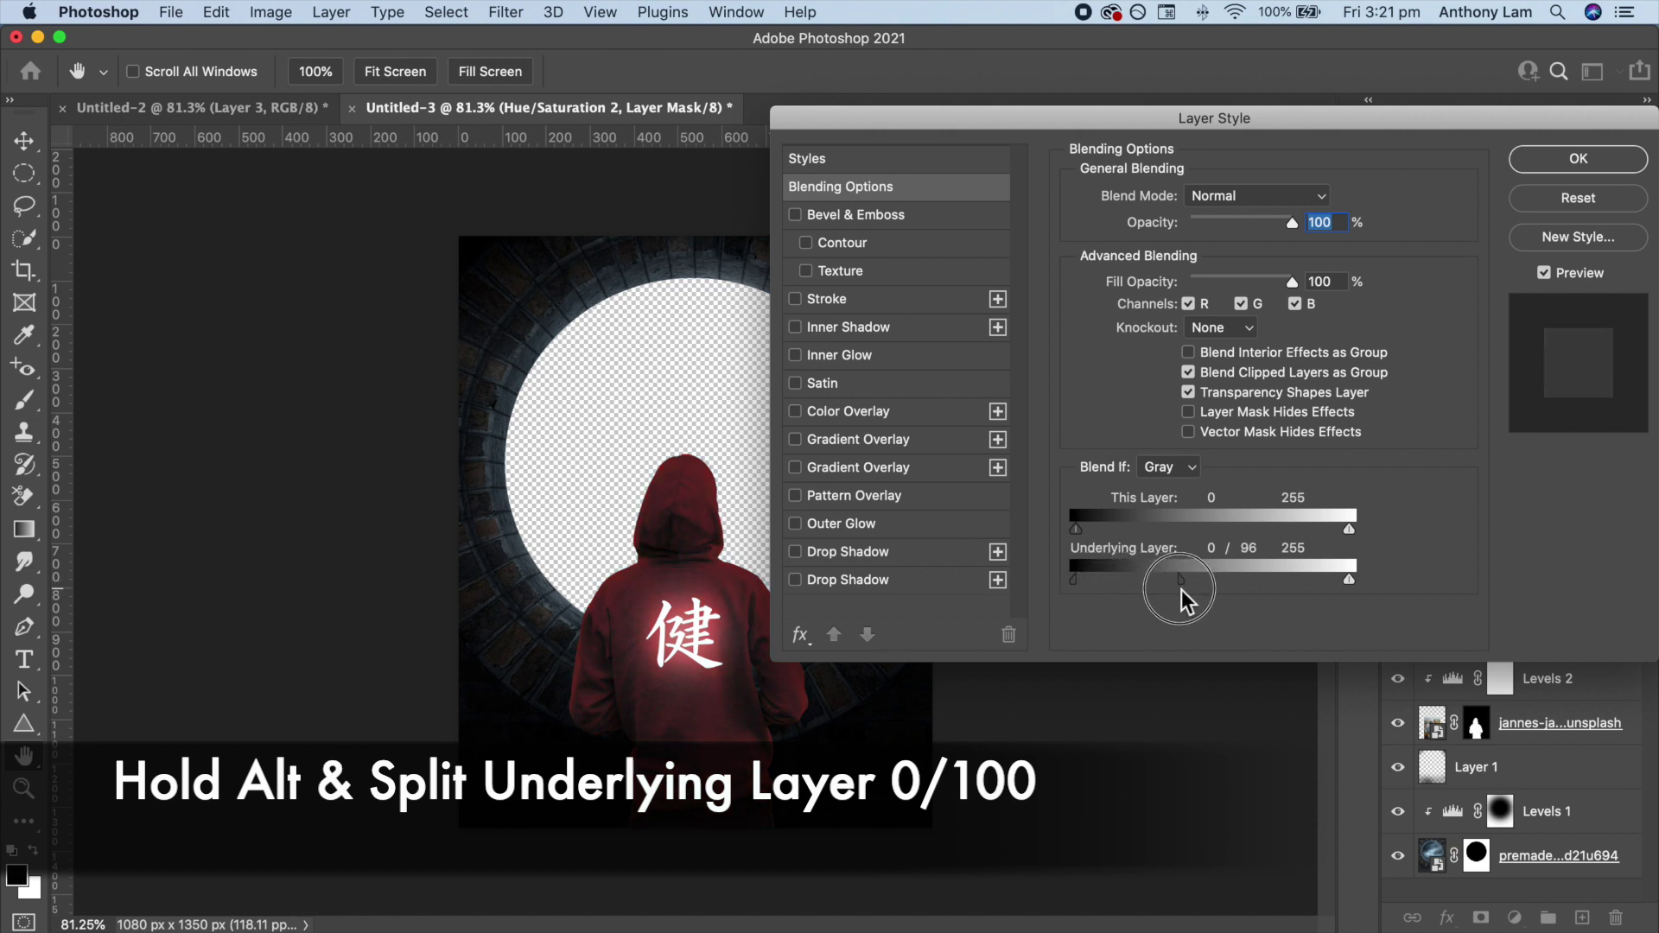
{"action": "left_click_drag", "start_coordinate": [1180, 589], "coordinate": [1192, 574]}
{"action": "left_click", "coordinate": [1554, 161]}
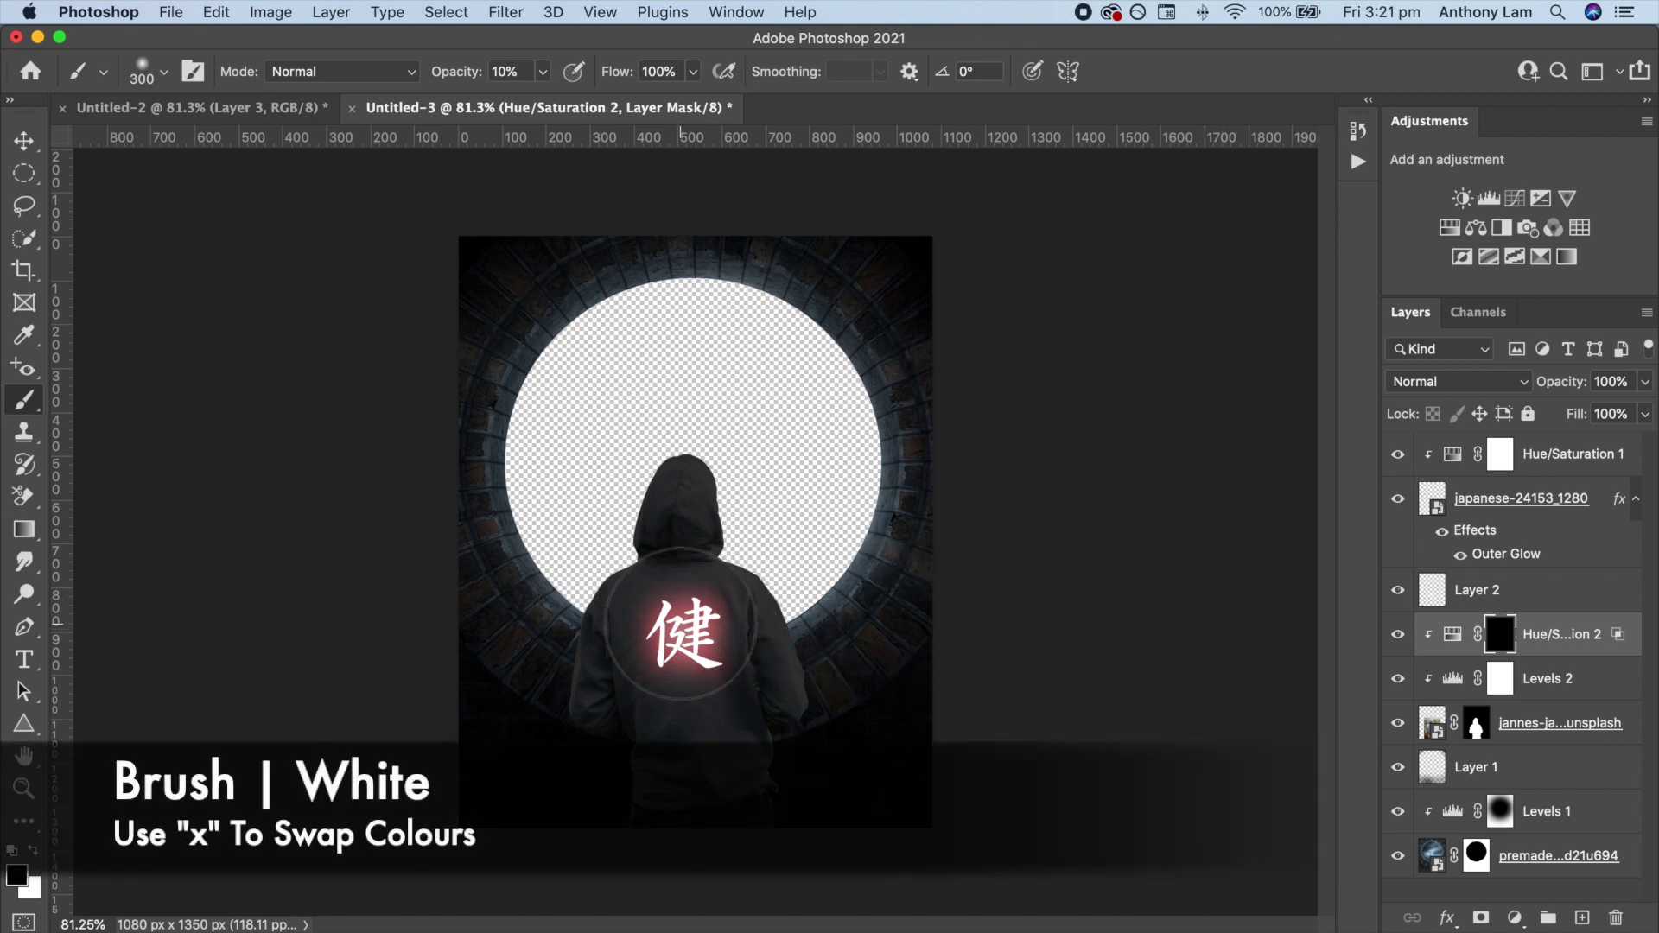
Paint white at 50% opacity on the Hue/Saturation 2 mask around the kanji, hood and upper back.
{"action": "key", "text": "x"}
{"action": "key", "text": "5"}
{"action": "left_click_drag", "start_coordinate": [680, 622], "coordinate": [692, 741]}
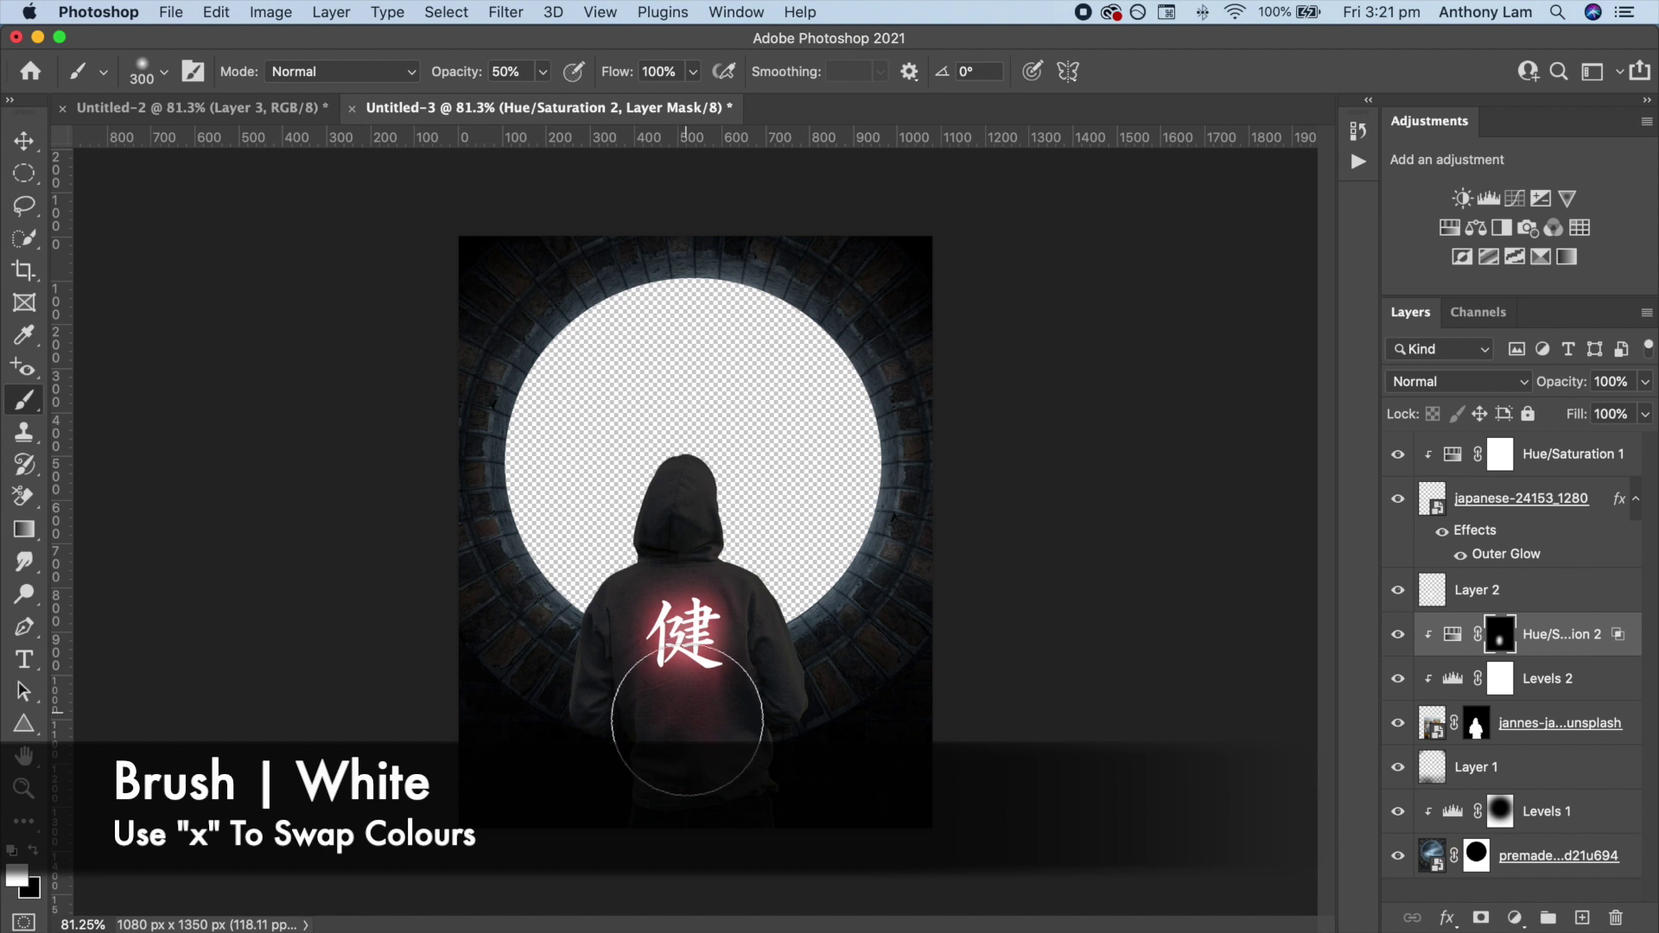
{"action": "key", "text": "bracketleft"}
{"action": "key", "text": "bracketleft"}
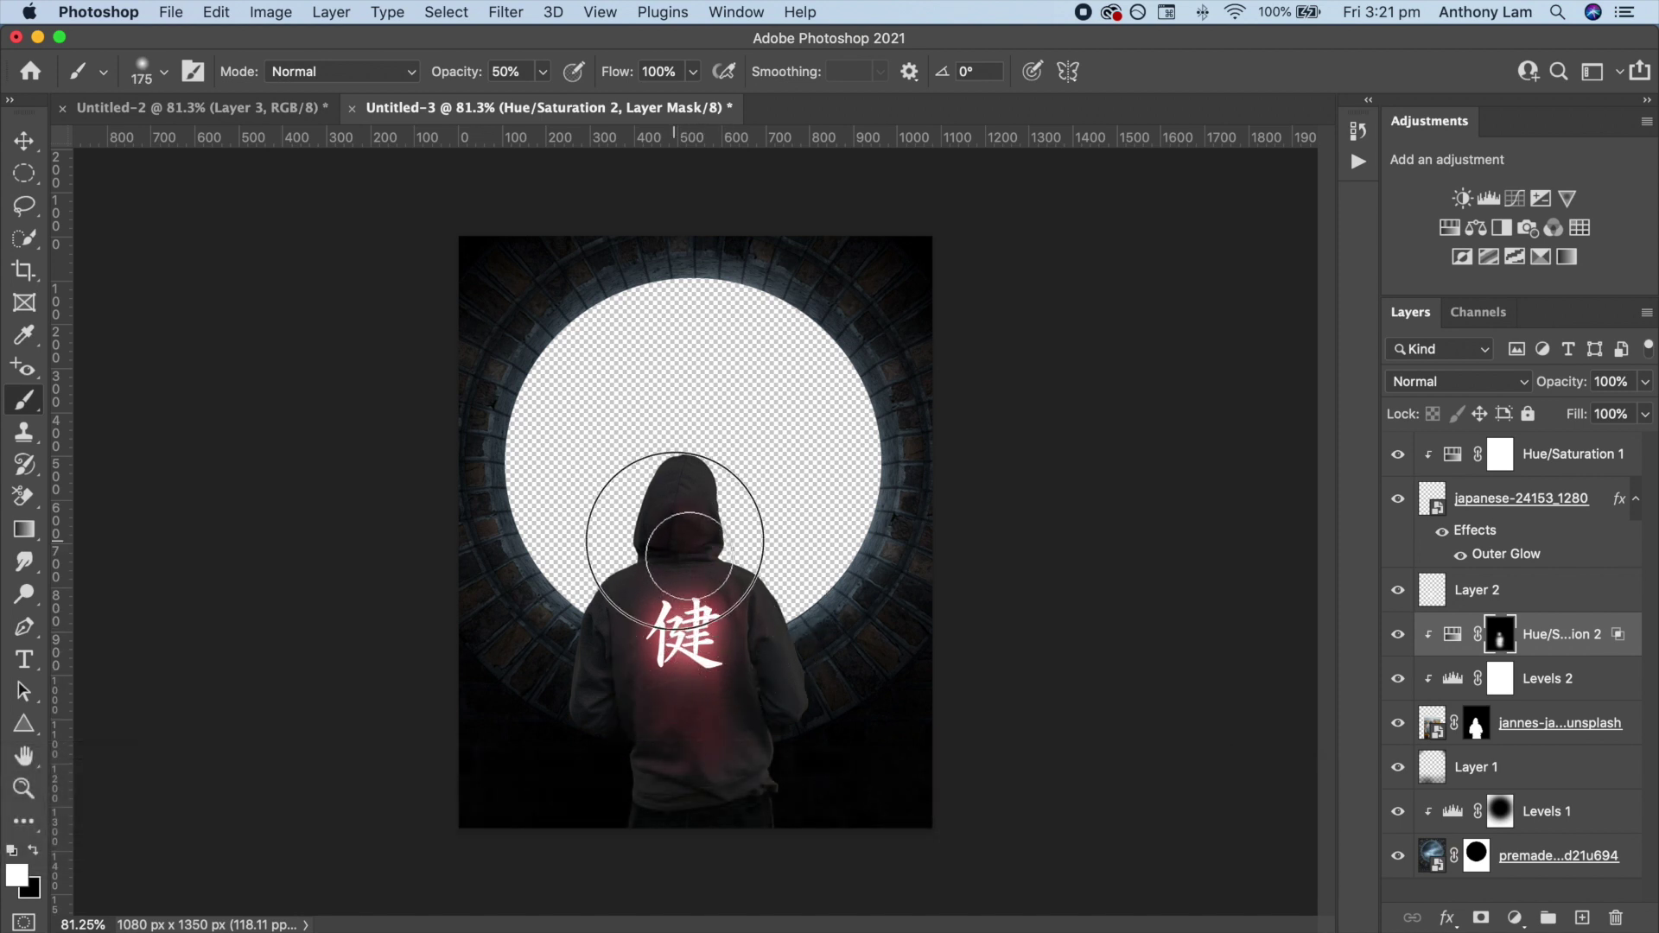
{"action": "mouse_move", "coordinate": [644, 622]}
{"action": "left_mouse_down"}
{"action": "mouse_move", "coordinate": [718, 690]}
{"action": "mouse_move", "coordinate": [767, 677]}
{"action": "left_mouse_up"}
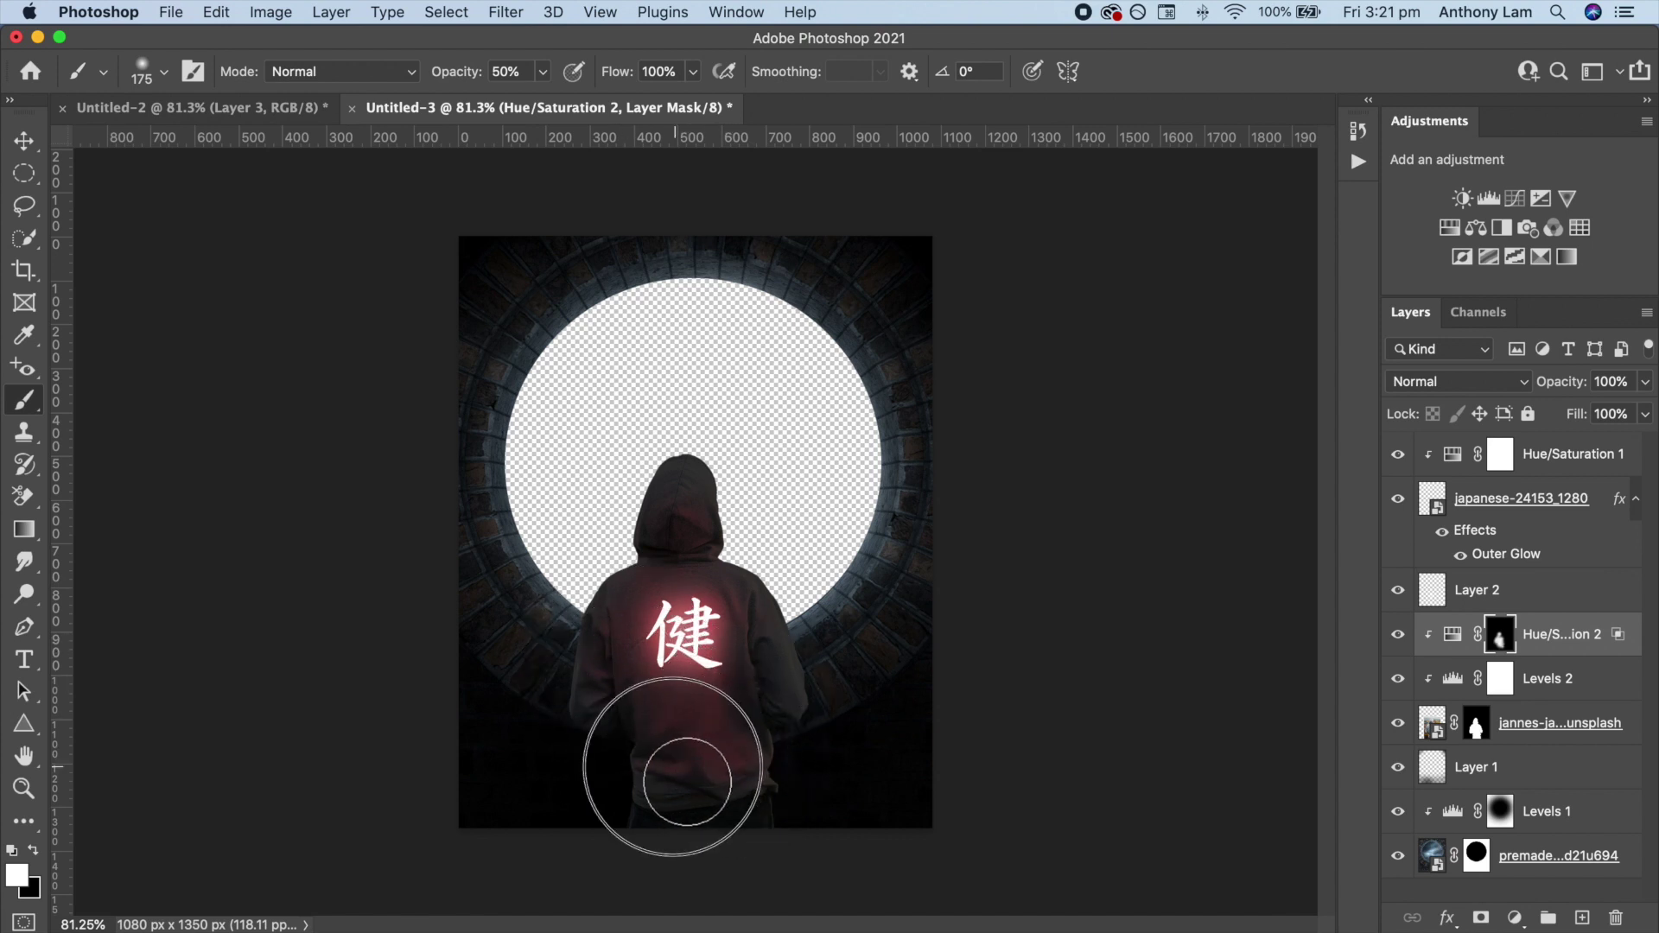
{"action": "left_click", "coordinate": [1398, 636]}
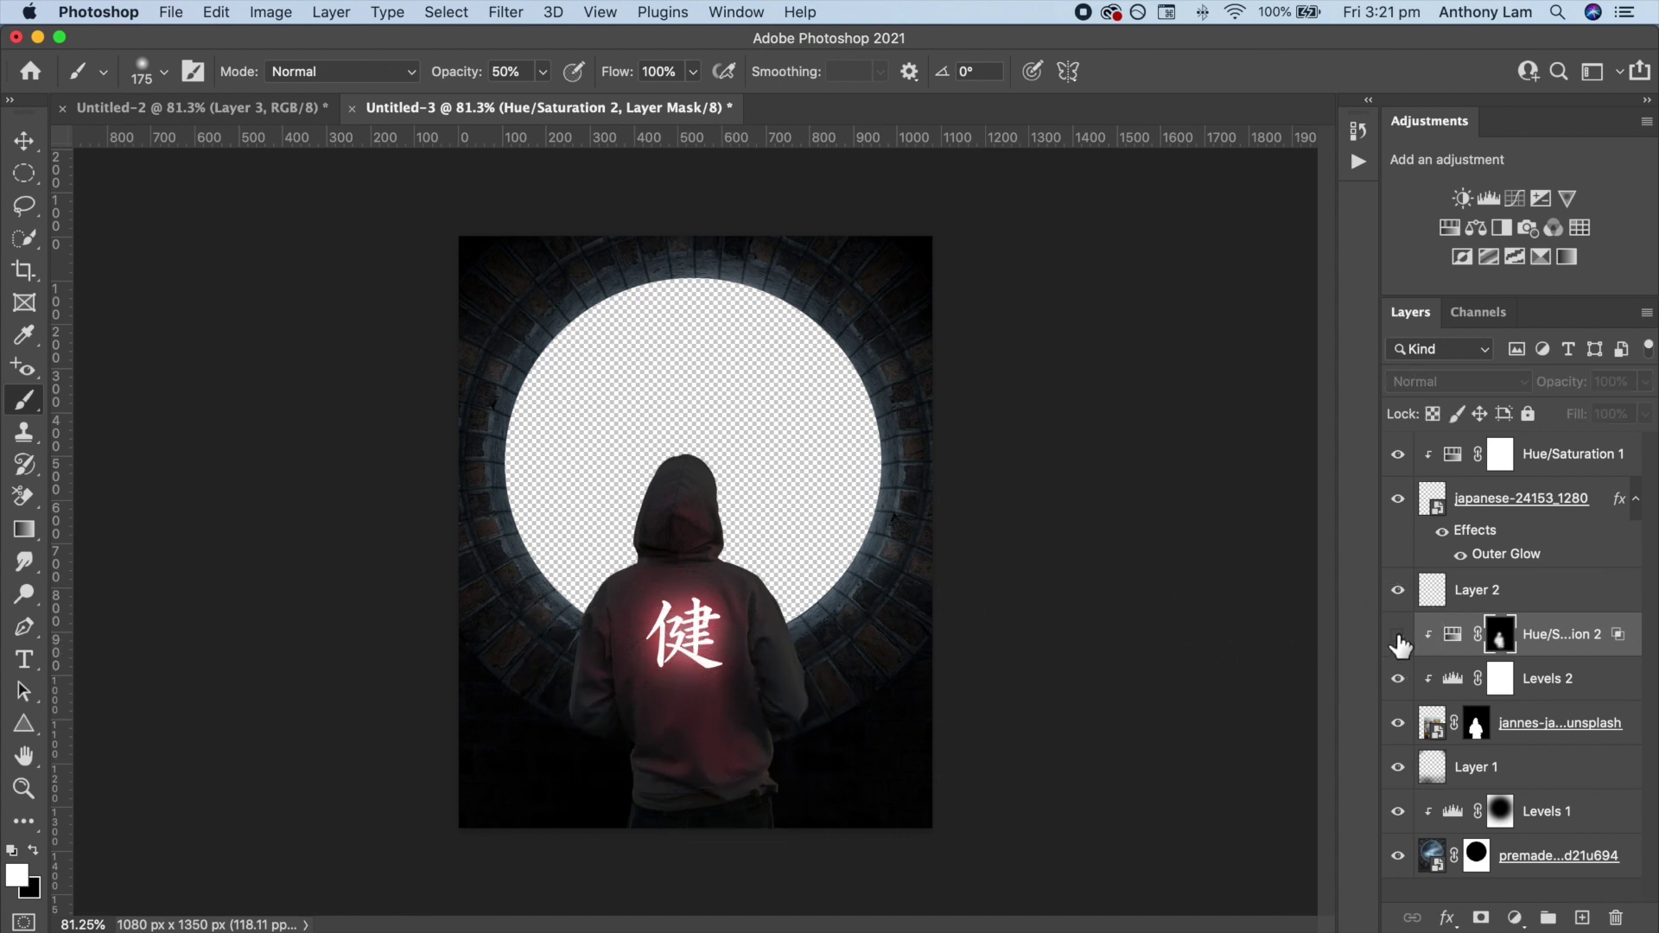
{"action": "left_click", "coordinate": [1398, 635]}
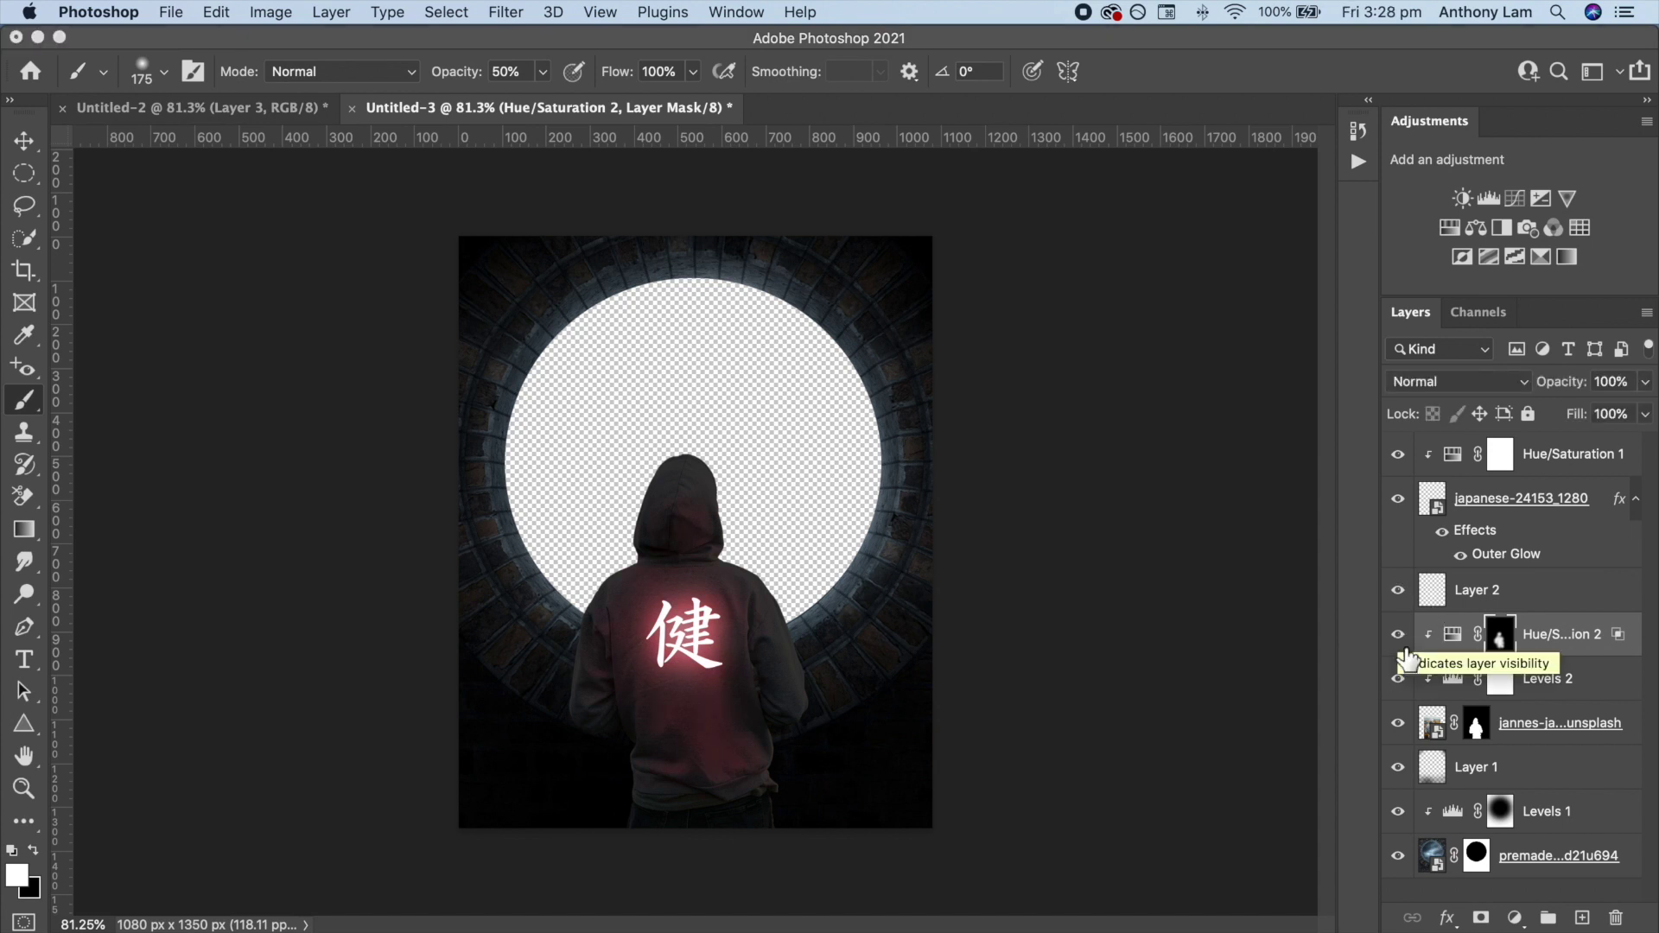
{"action": "left_click", "coordinate": [1454, 815]}
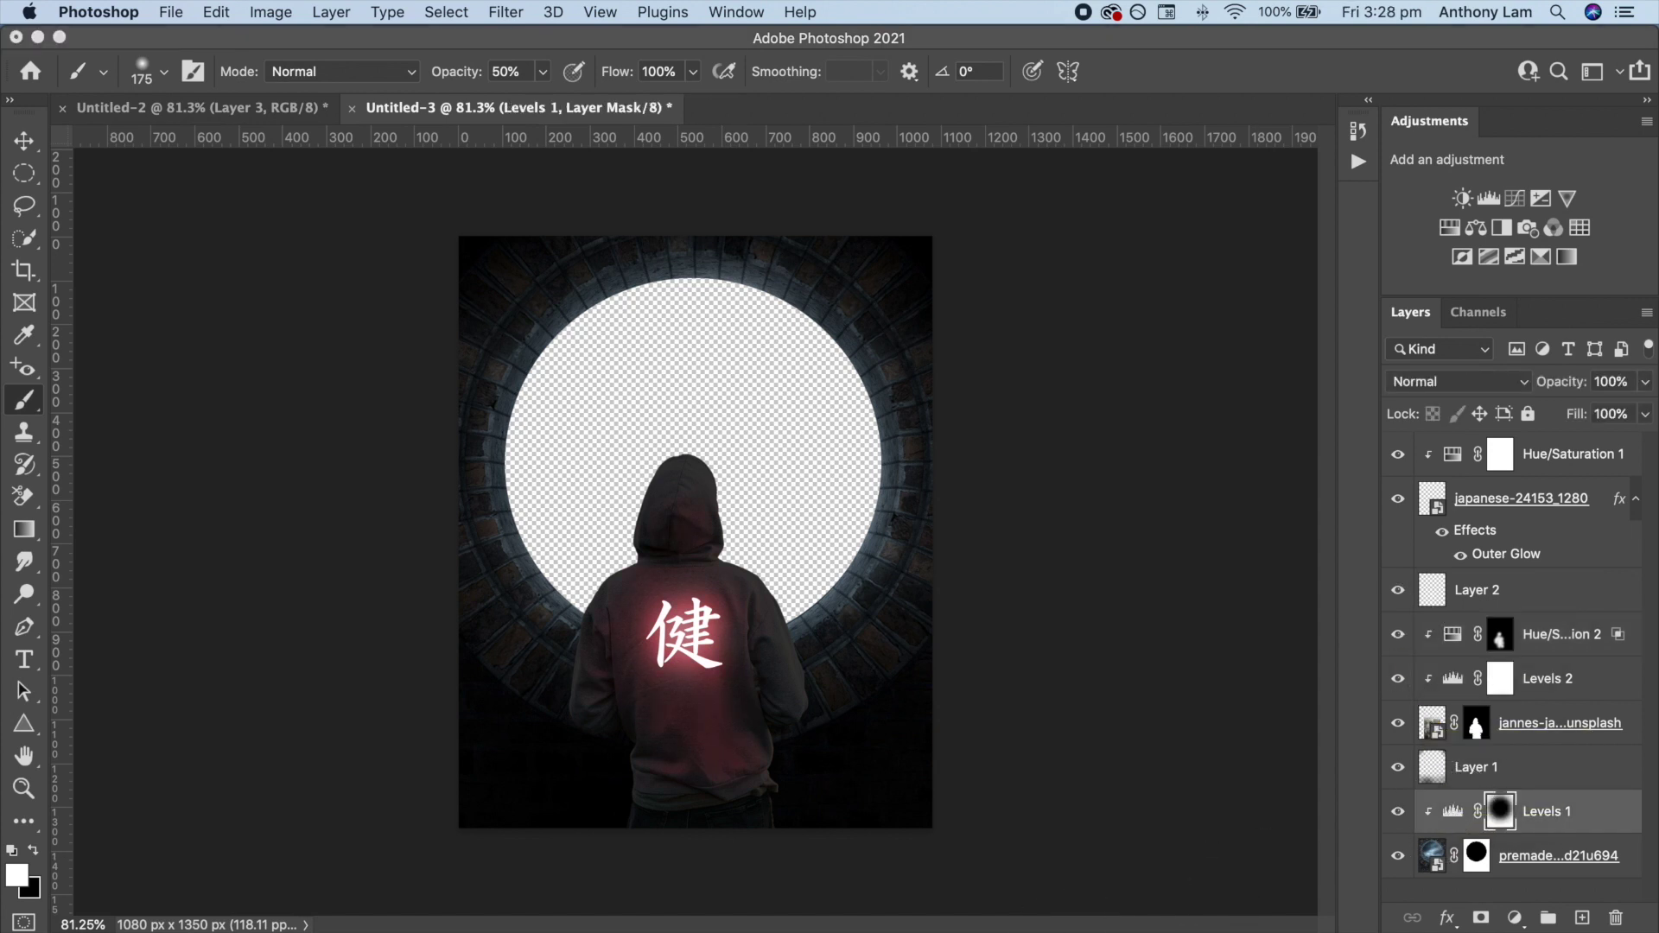
Place the neon street photo, move it to the bottom, and scale it to fill the window.
{"action": "left_click_drag", "start_coordinate": [821, 929], "coordinate": [760, 512]}
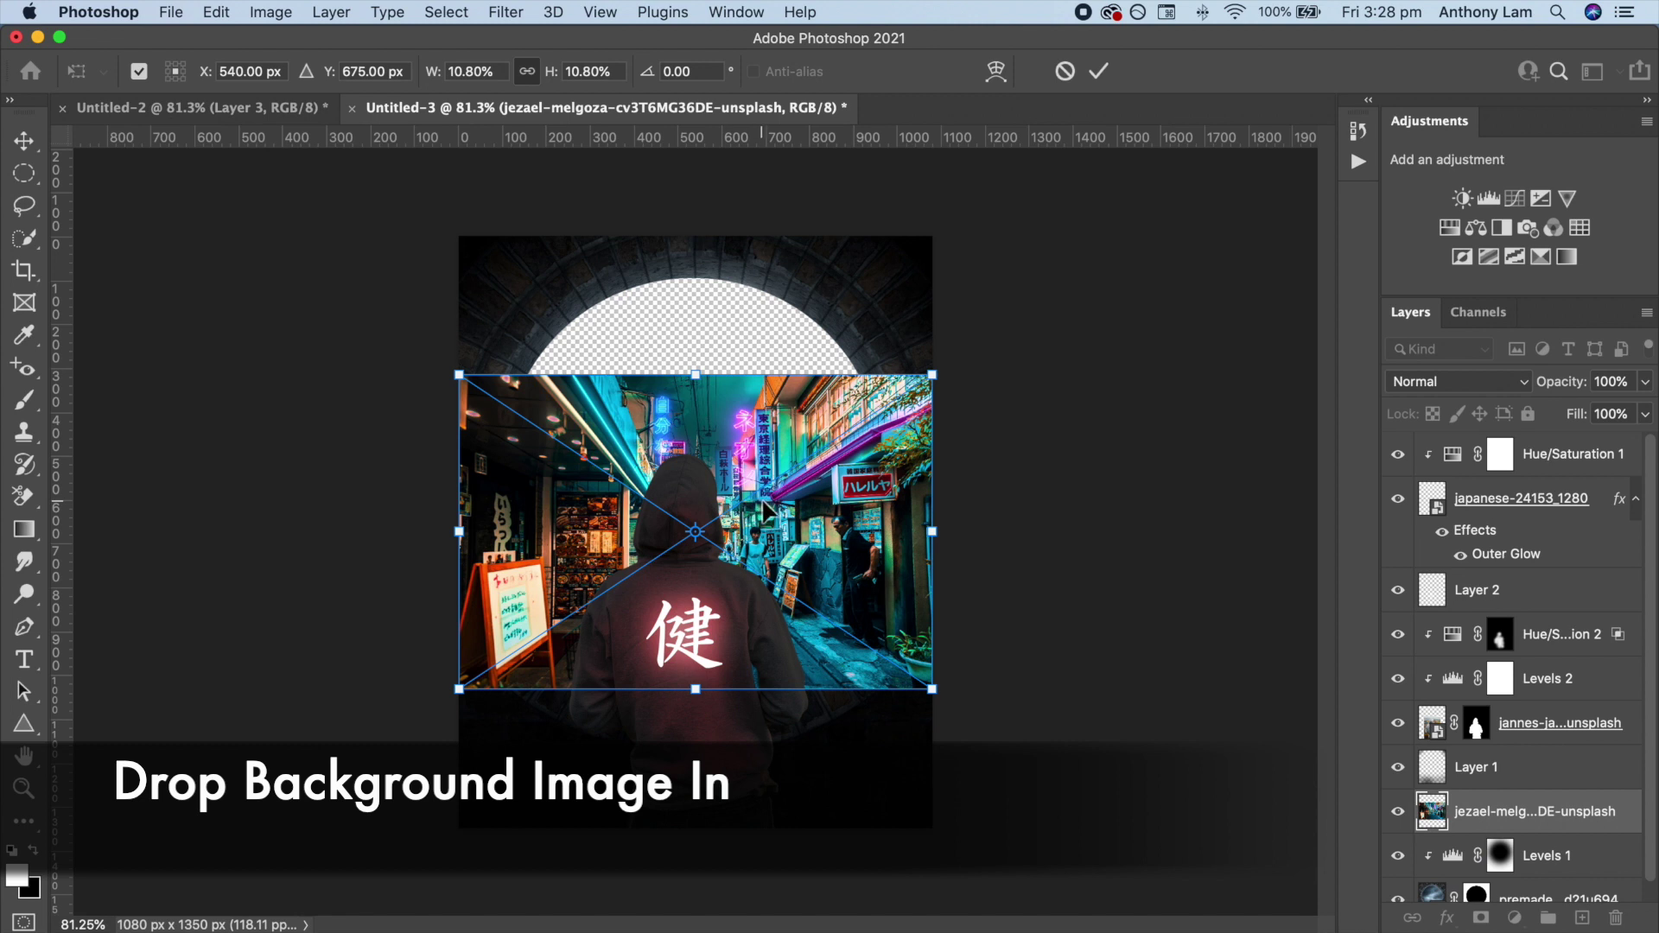
{"action": "key", "text": "Return"}
{"action": "left_click_drag", "start_coordinate": [1432, 812], "coordinate": [1449, 913]}
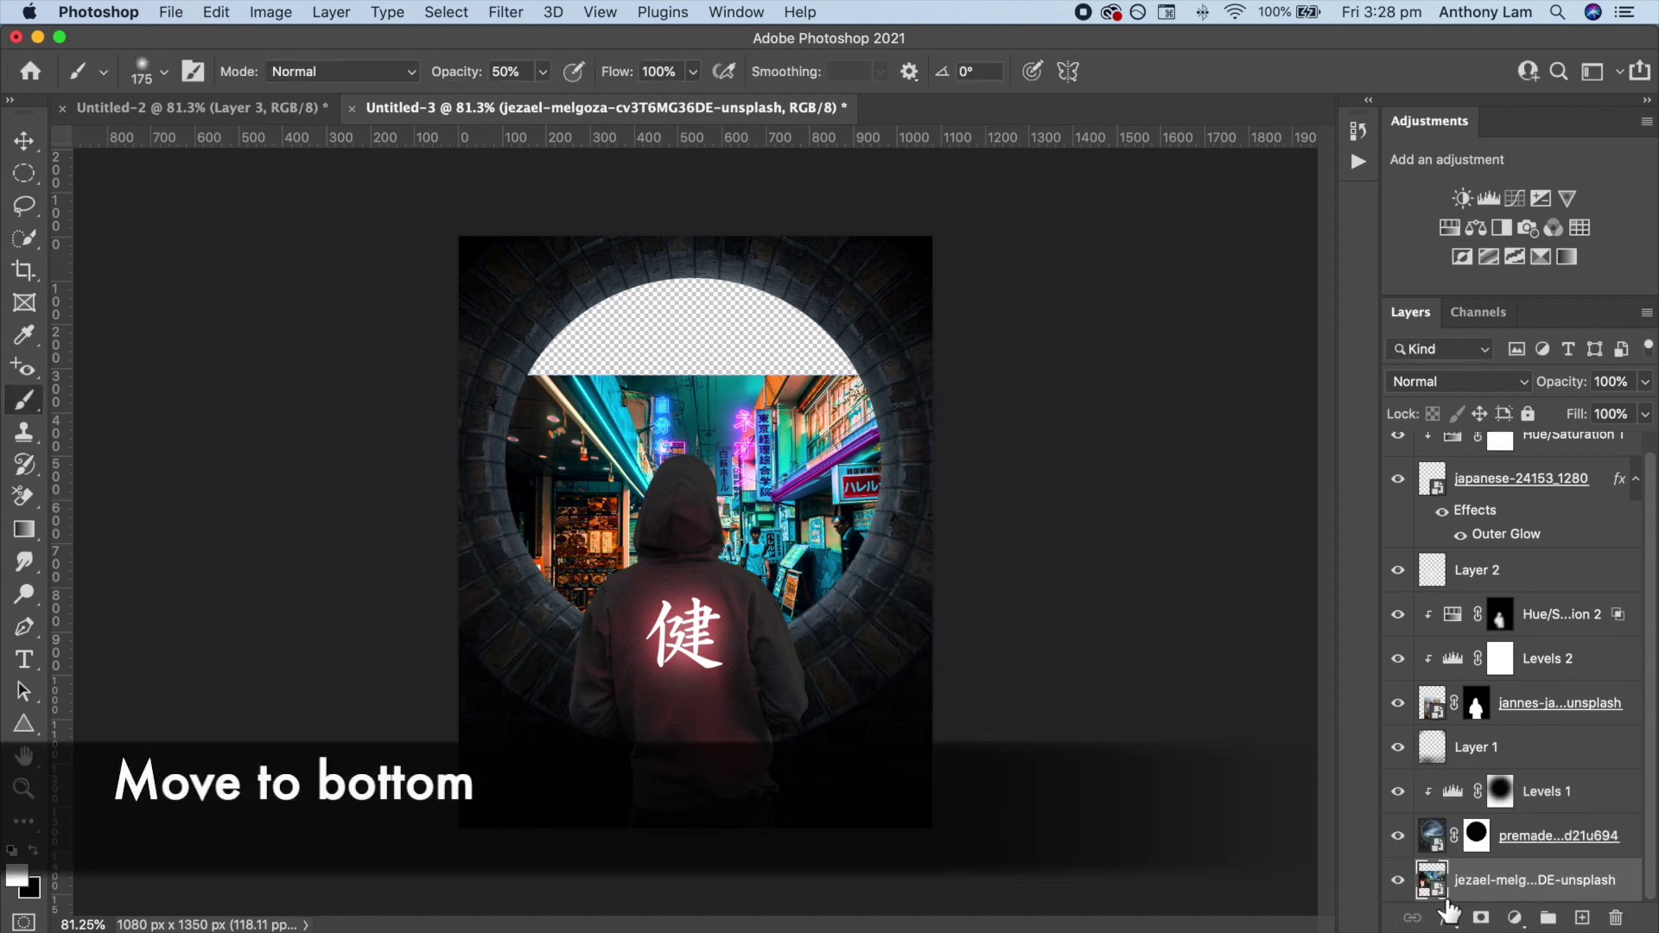
{"action": "key", "text": "ctrl+t"}
{"action": "mouse_move", "coordinate": [990, 534]}
{"action": "left_mouse_down"}
{"action": "mouse_move", "coordinate": [1337, 526]}
{"action": "mouse_move", "coordinate": [917, 572]}
{"action": "left_mouse_up"}
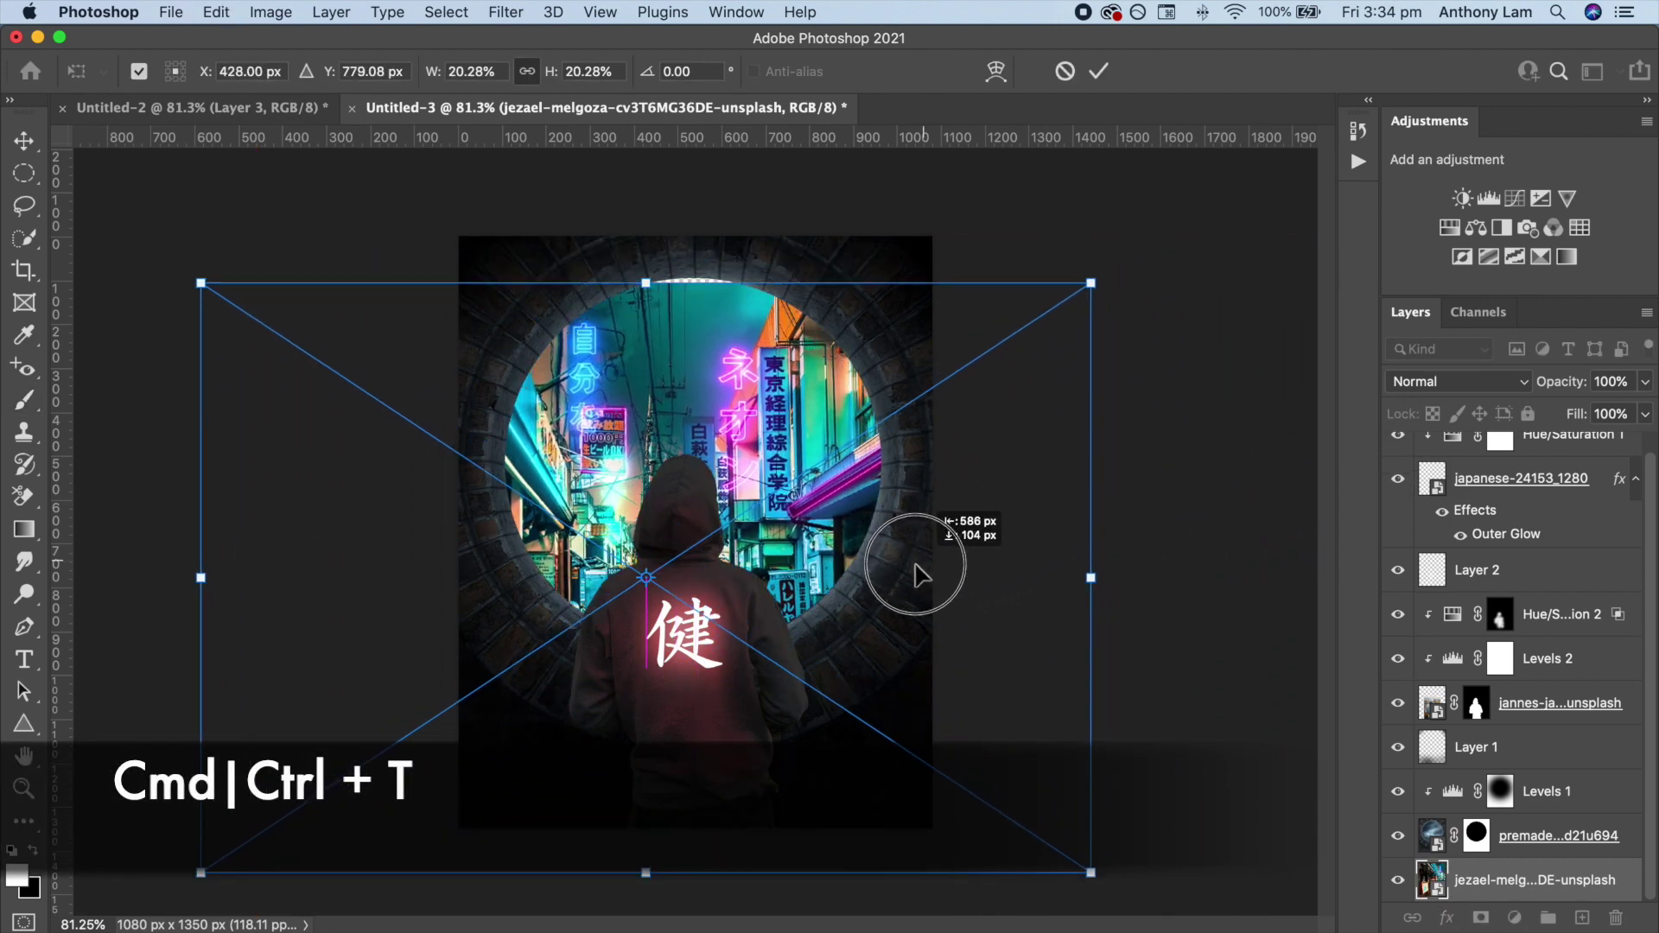
{"action": "left_click_drag", "start_coordinate": [637, 283], "coordinate": [636, 275]}
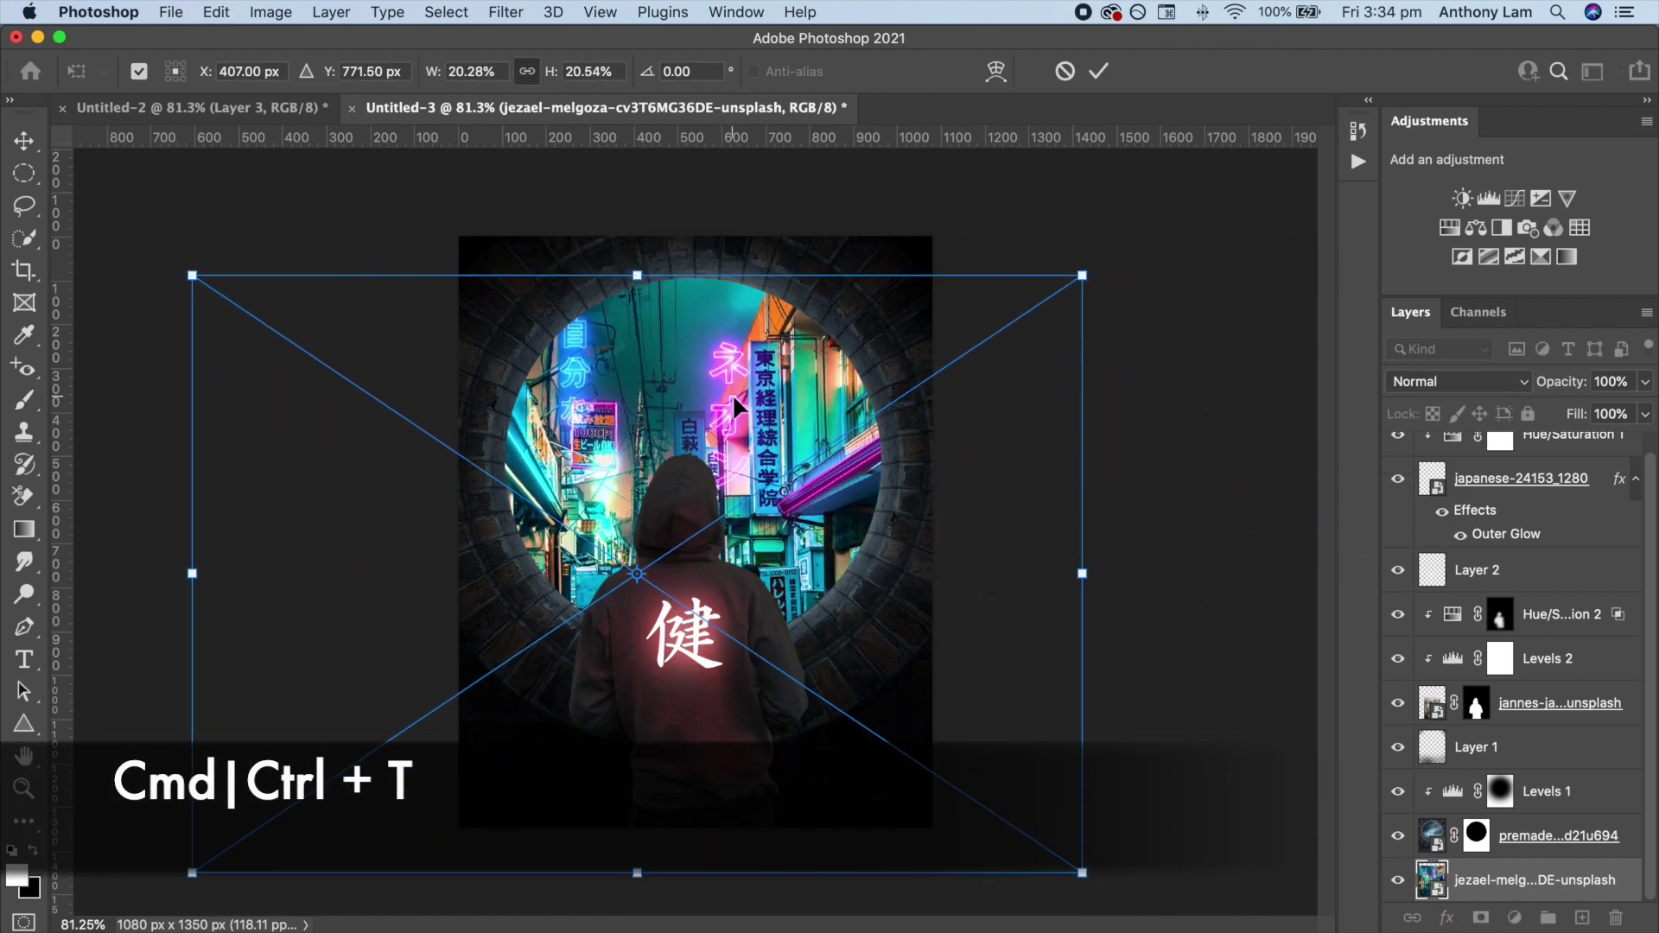
{"action": "left_click_drag", "start_coordinate": [637, 897], "coordinate": [637, 912]}
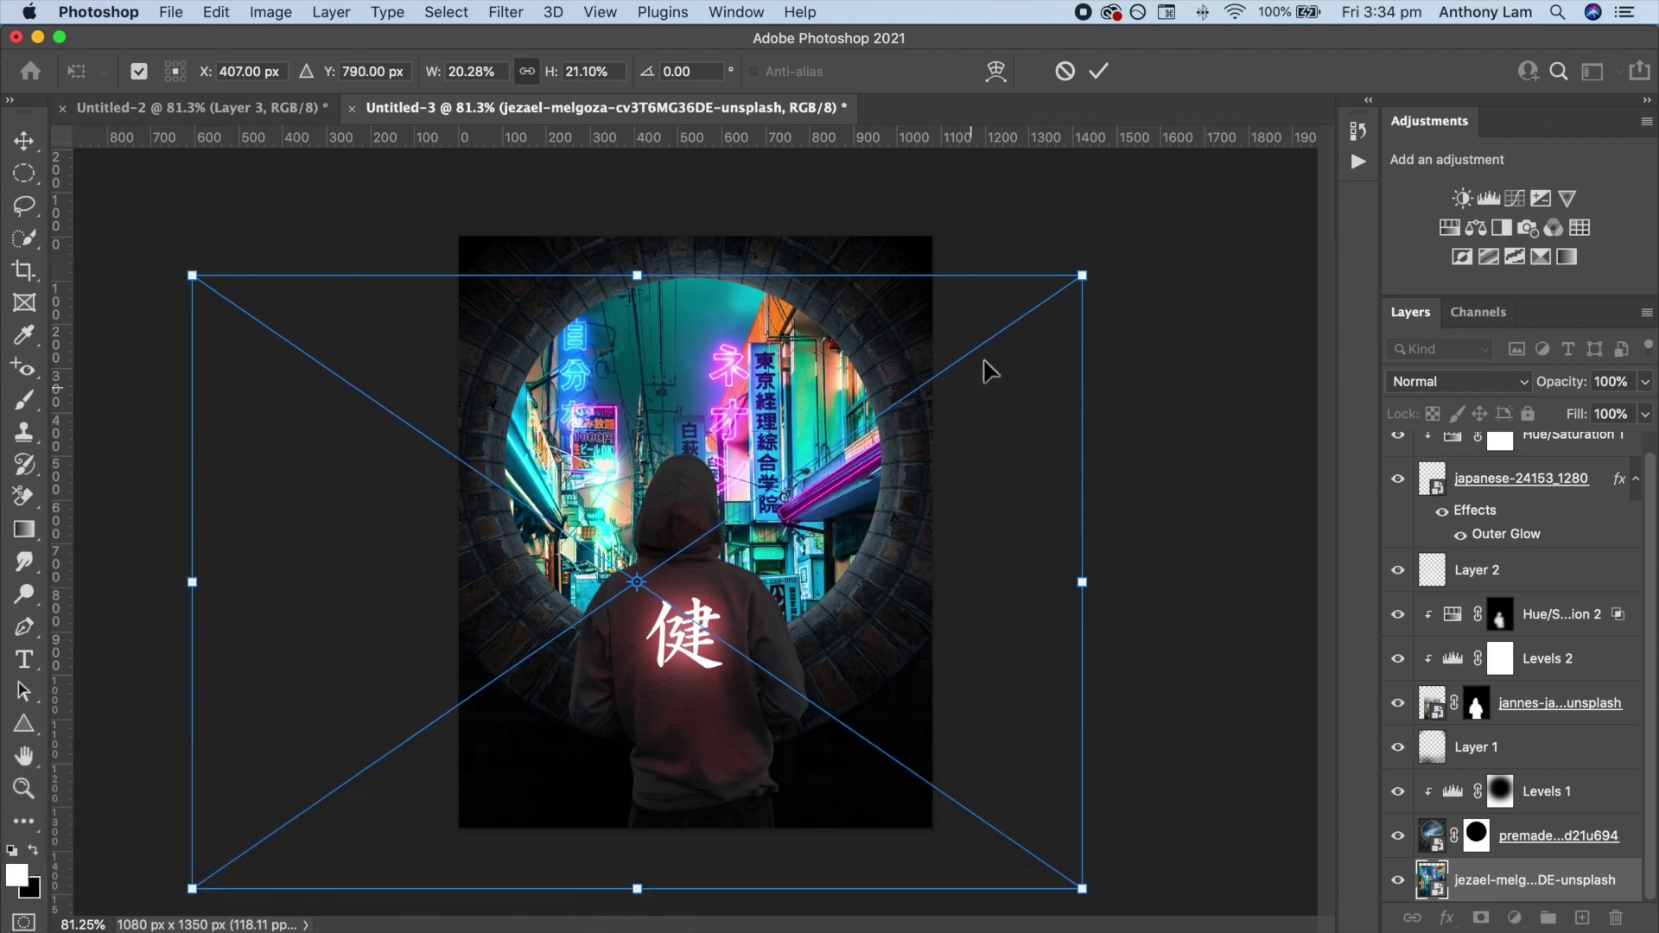
{"action": "left_click", "coordinate": [1106, 76]}
{"action": "key", "text": "b"}
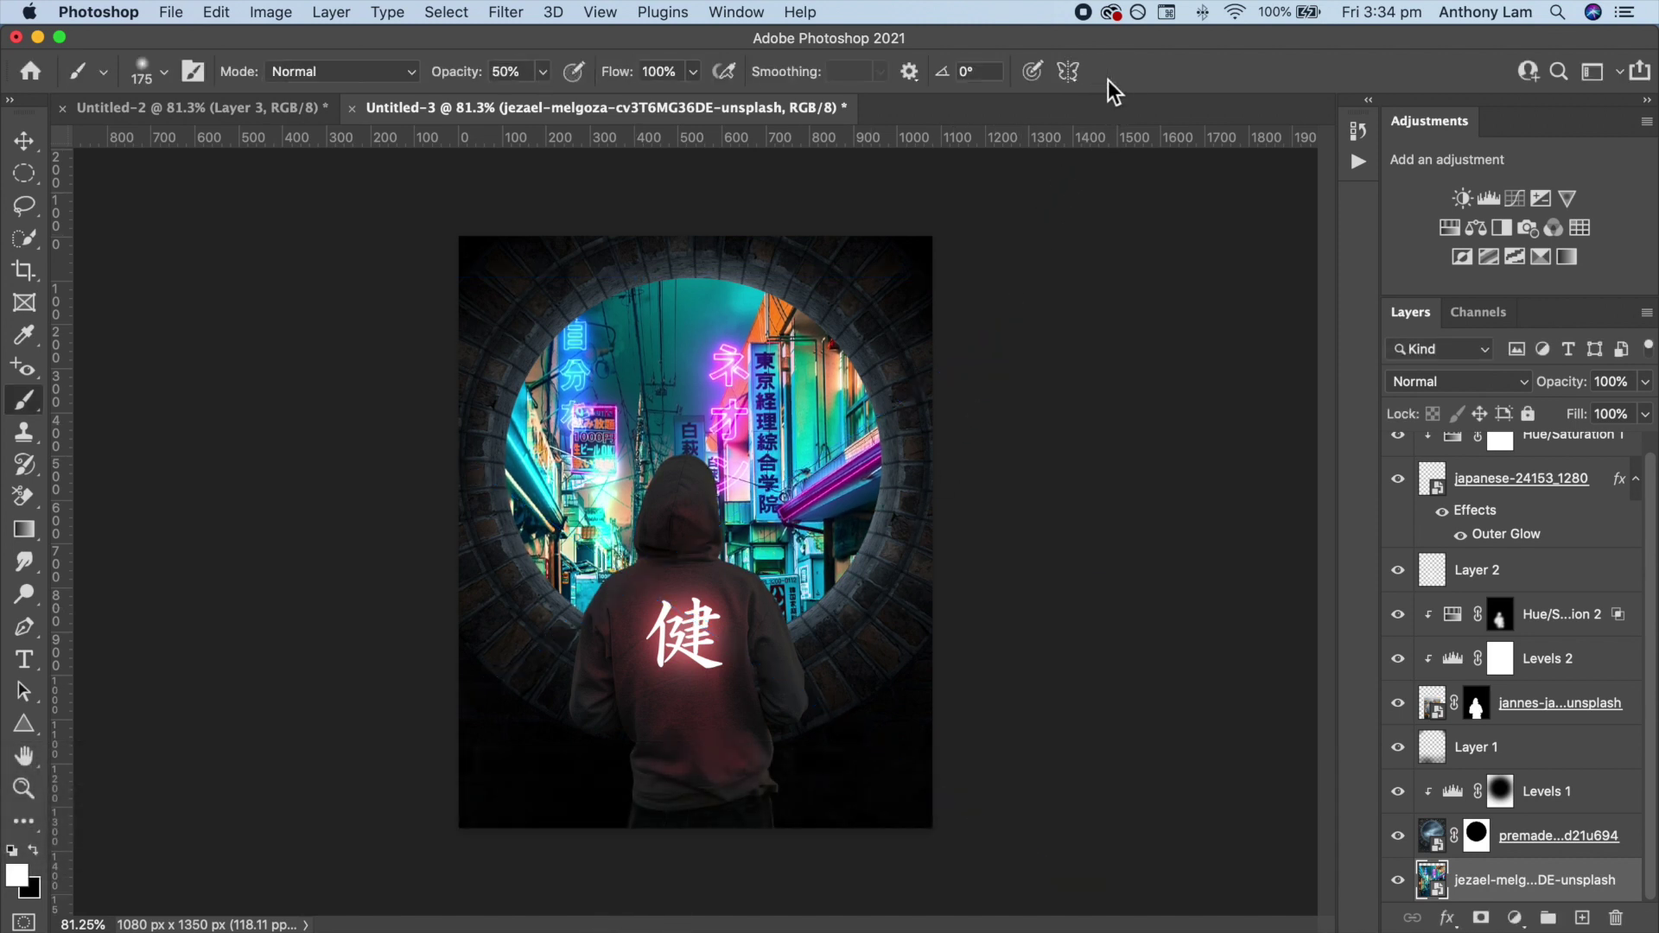
Clip a Vibrance adjustment to the street photo with Vibrance -50.
{"action": "left_click", "coordinate": [1561, 199]}
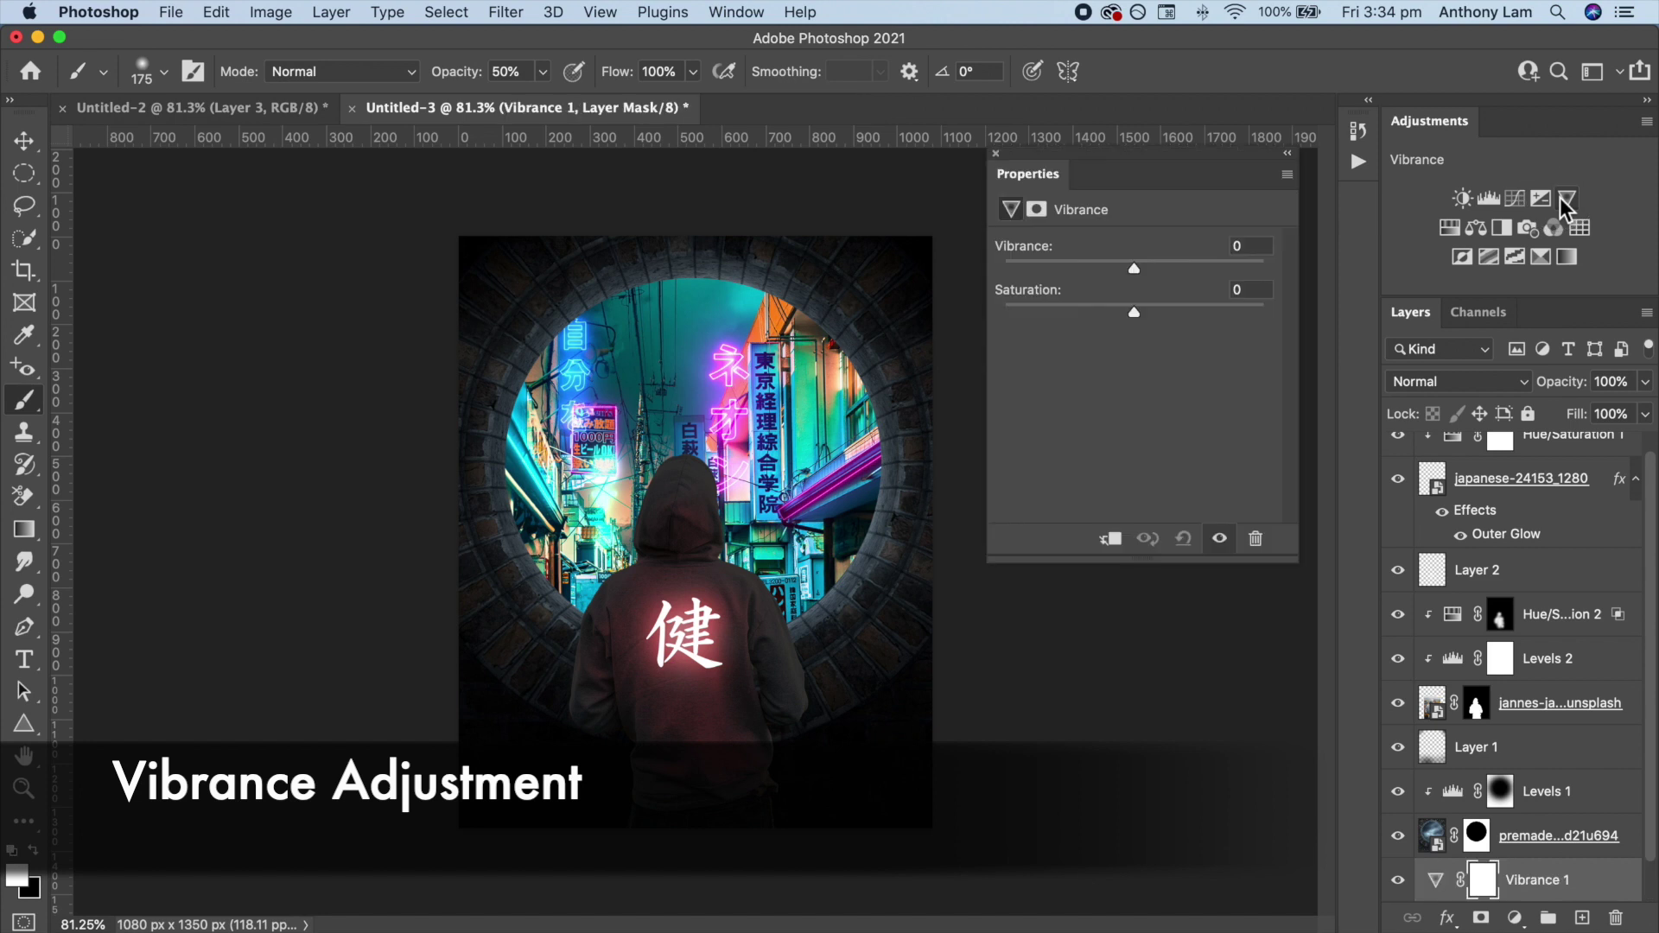
{"action": "left_click", "coordinate": [1110, 538]}
{"action": "left_click_drag", "start_coordinate": [1135, 269], "coordinate": [1071, 277]}
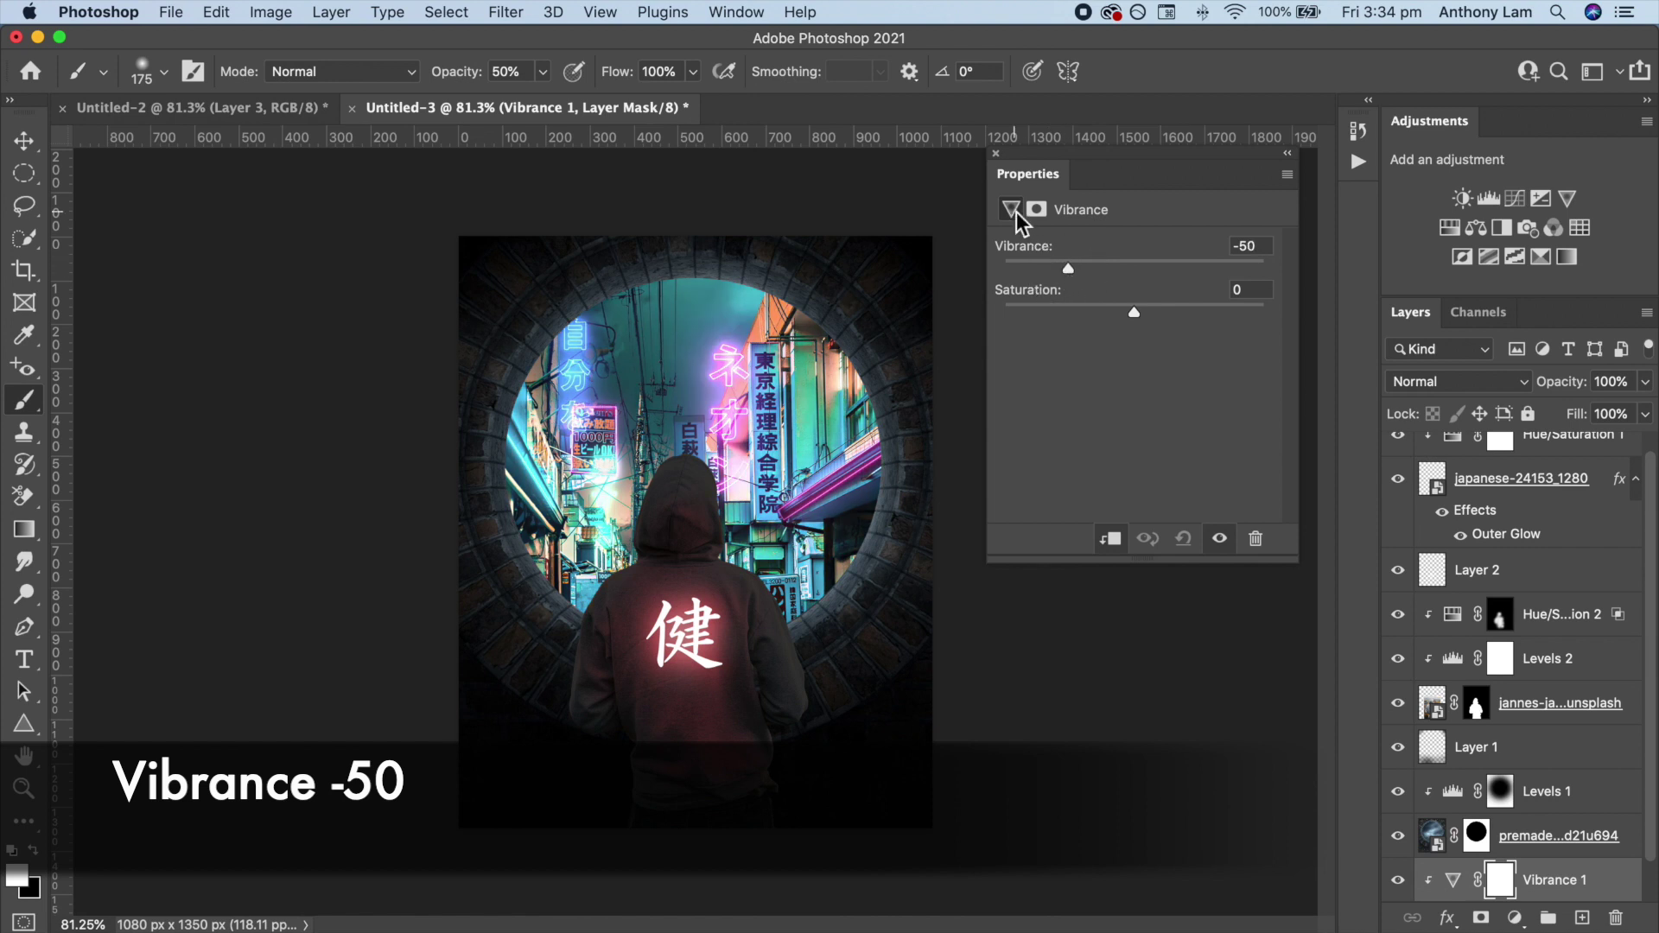
{"action": "left_click", "coordinate": [998, 156]}
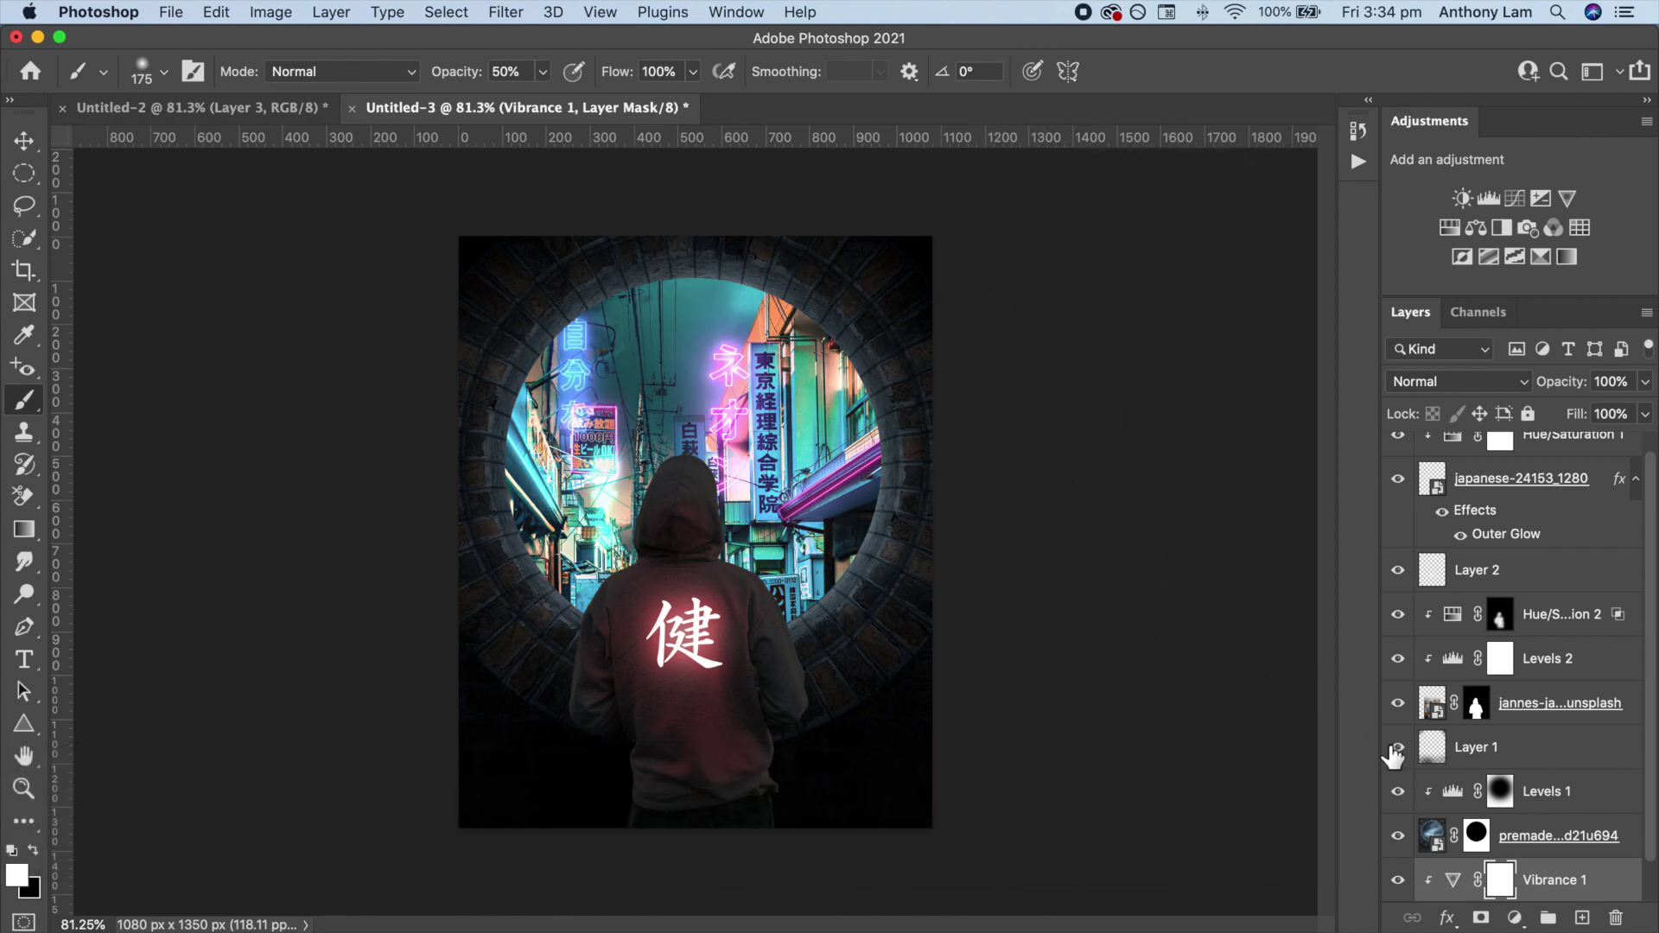
{"action": "scroll", "coordinate": [1417, 803], "scroll_direction": "down", "scroll_amount": 1}
Apply a Gaussian Blur of radius 3.5 to the street photo layer.
{"action": "left_click", "coordinate": [1437, 880]}
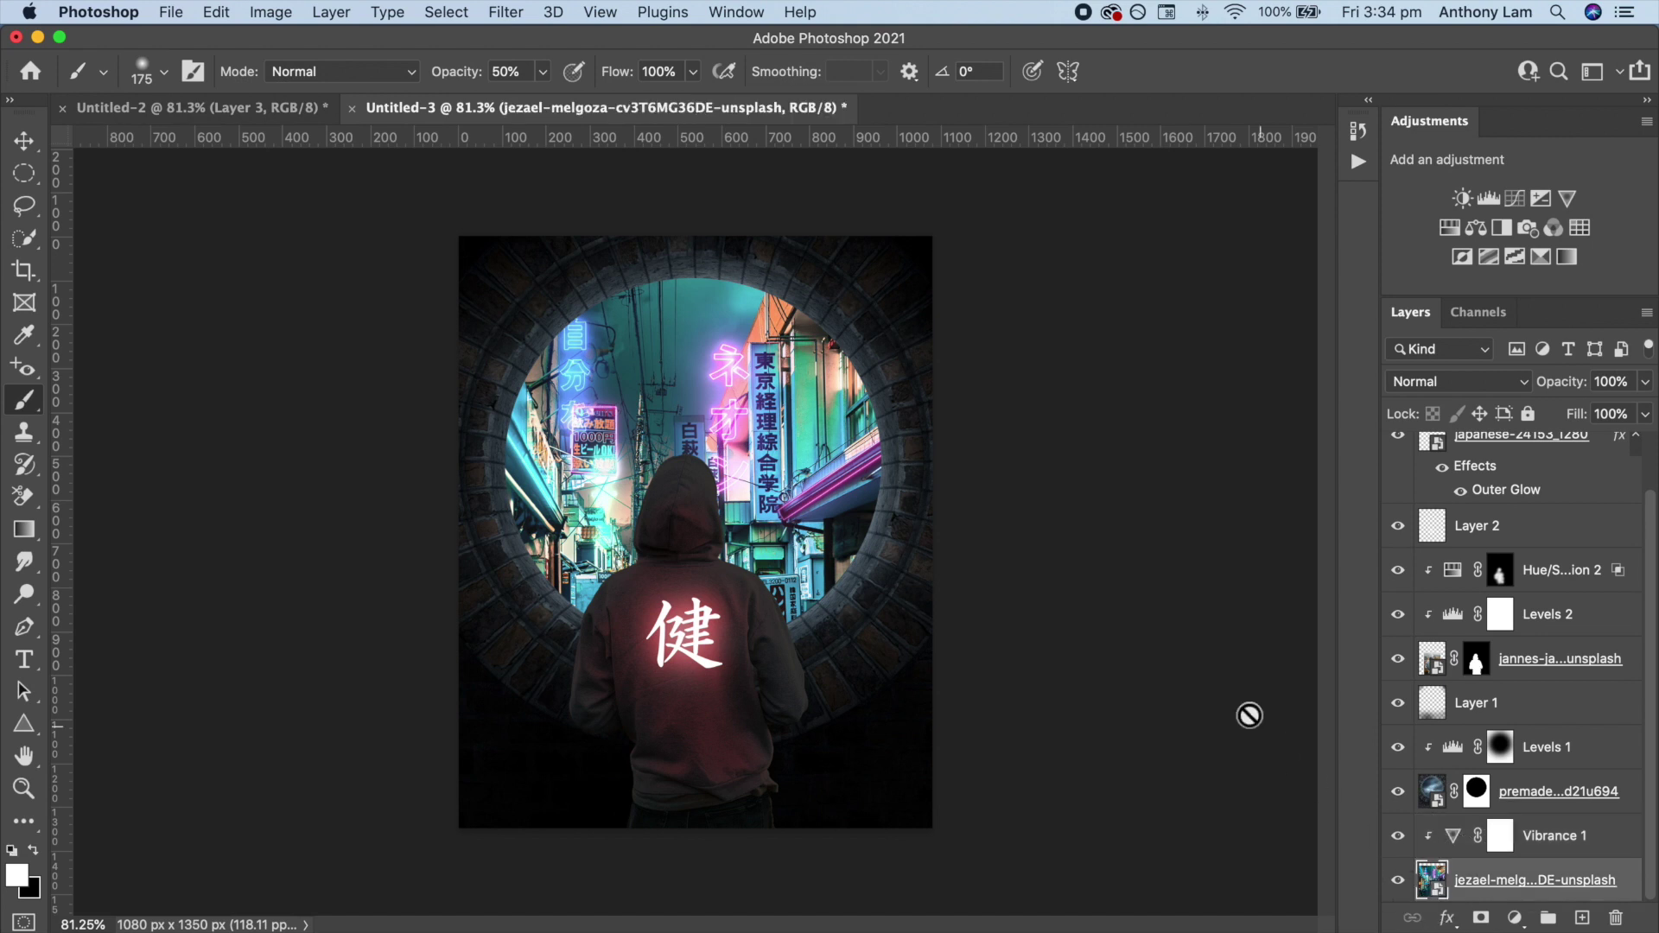
{"action": "left_click", "coordinate": [522, 19]}
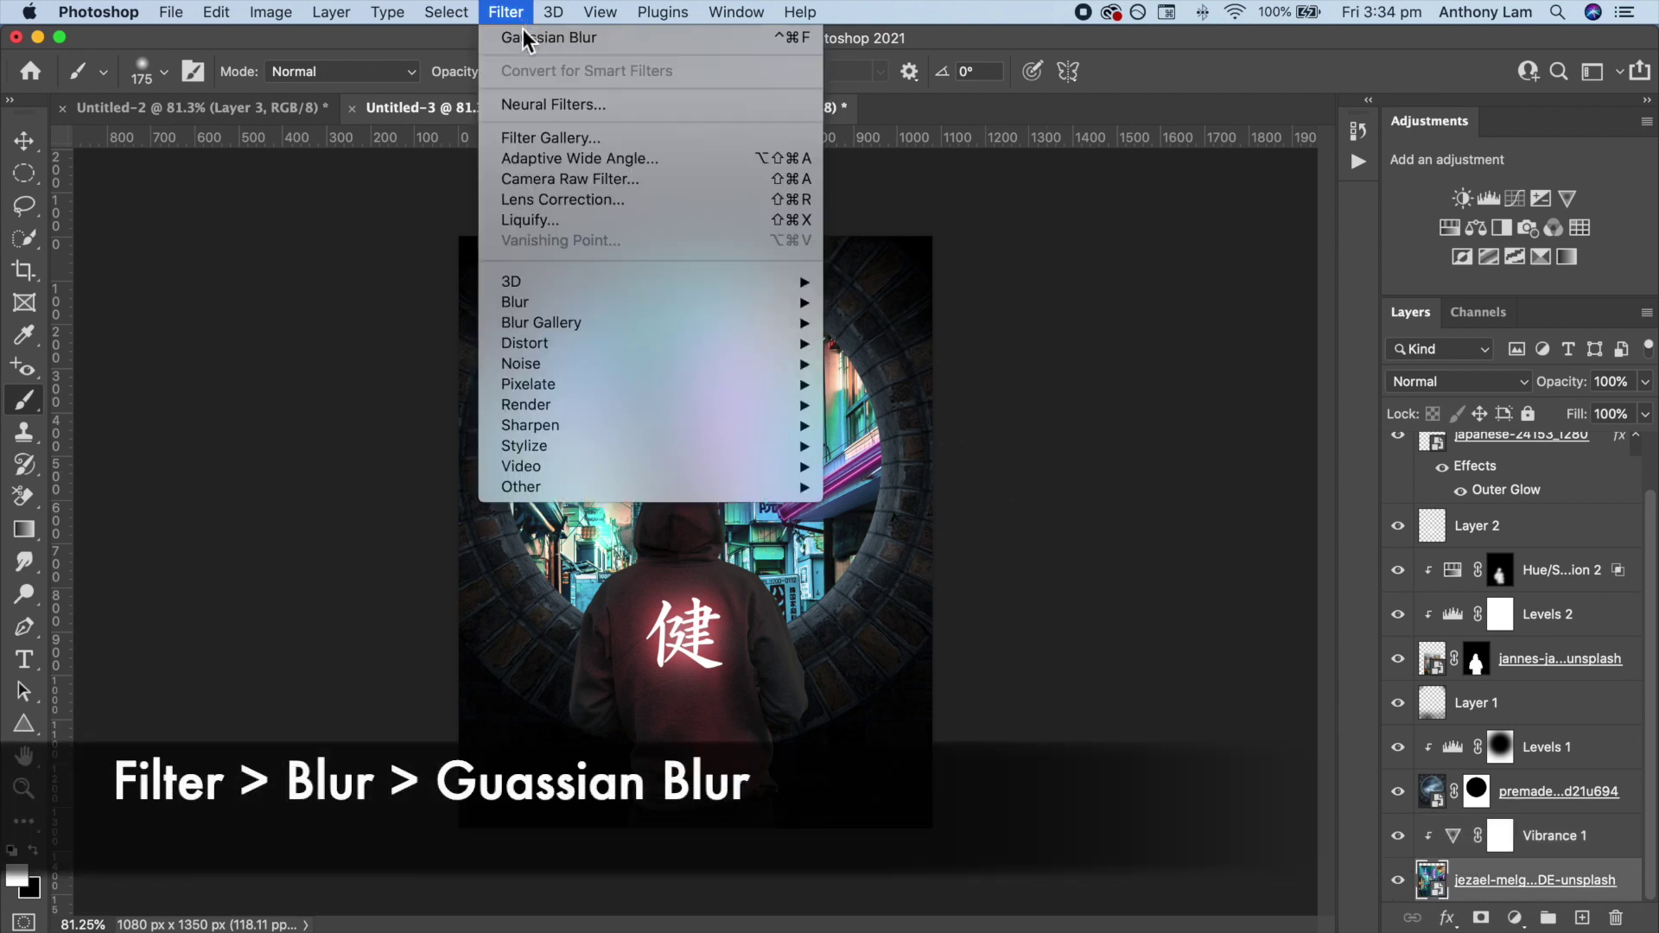
{"action": "mouse_move", "coordinate": [516, 303]}
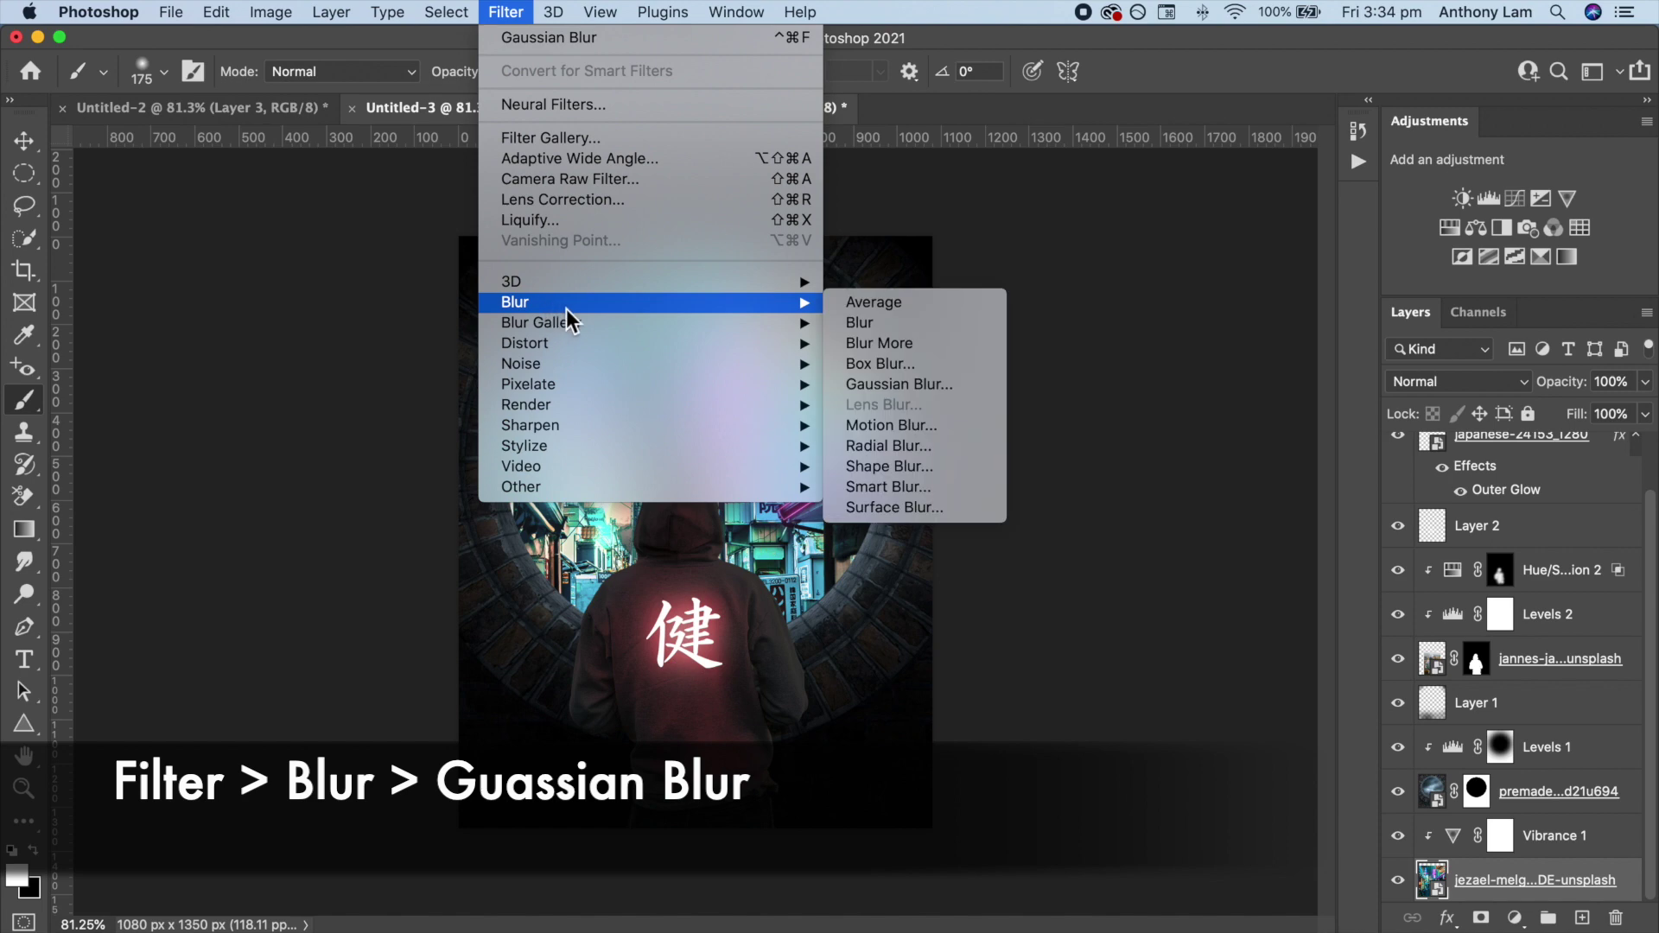
{"action": "left_click", "coordinate": [956, 389]}
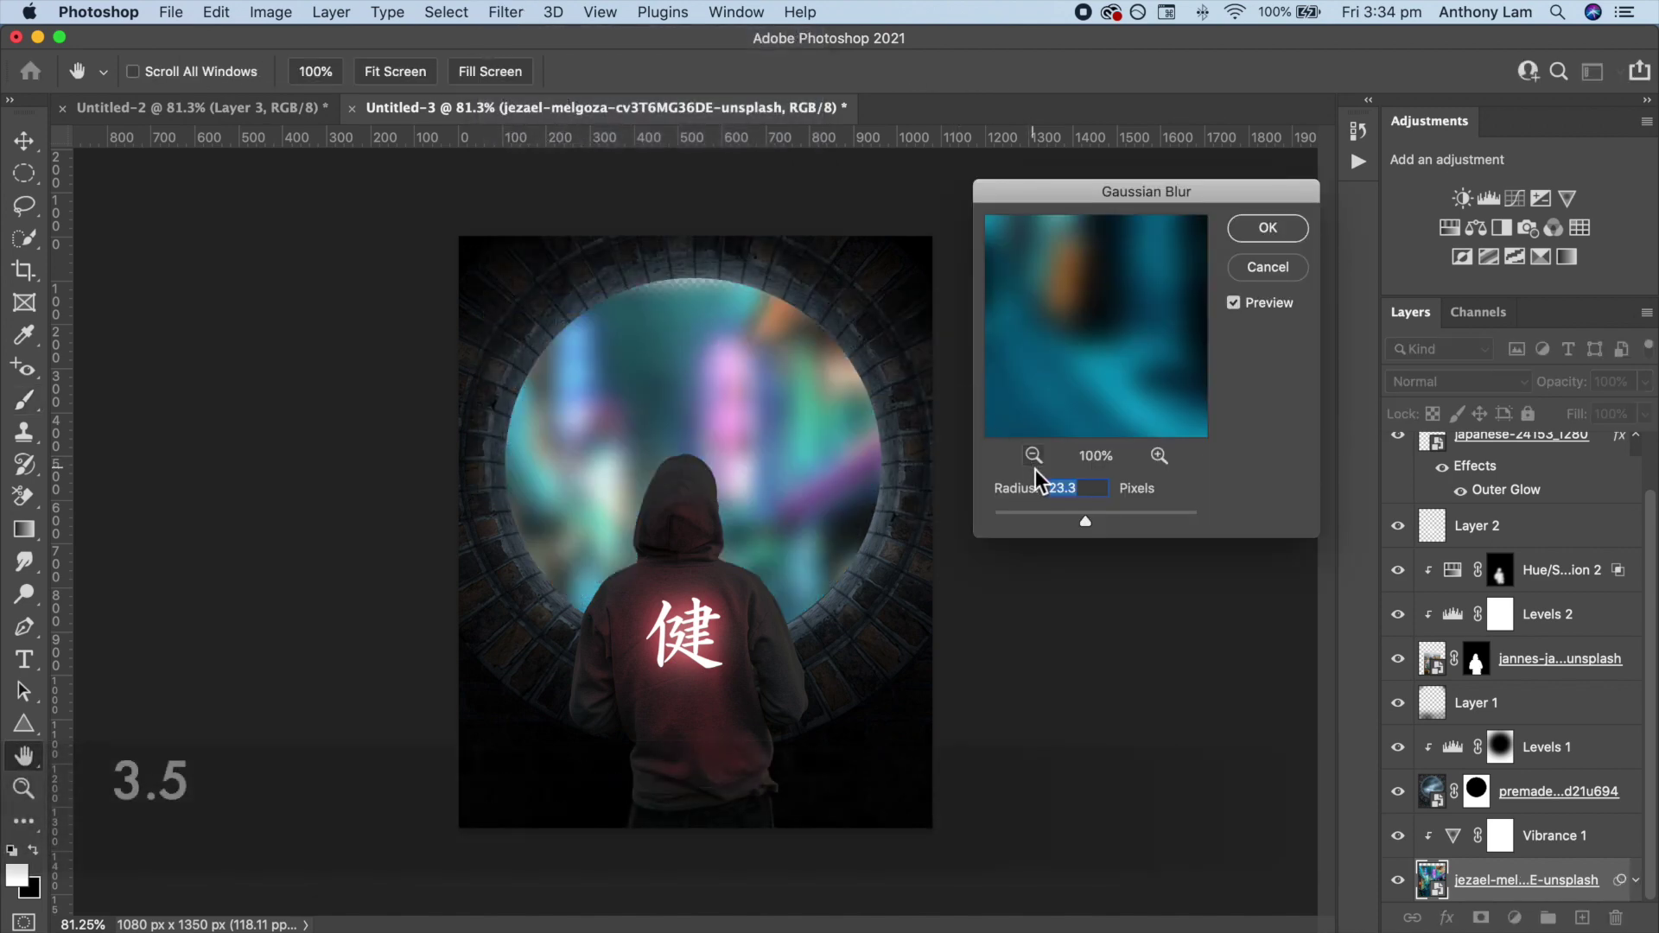
{"action": "left_click_drag", "start_coordinate": [1044, 515], "coordinate": [1029, 522]}
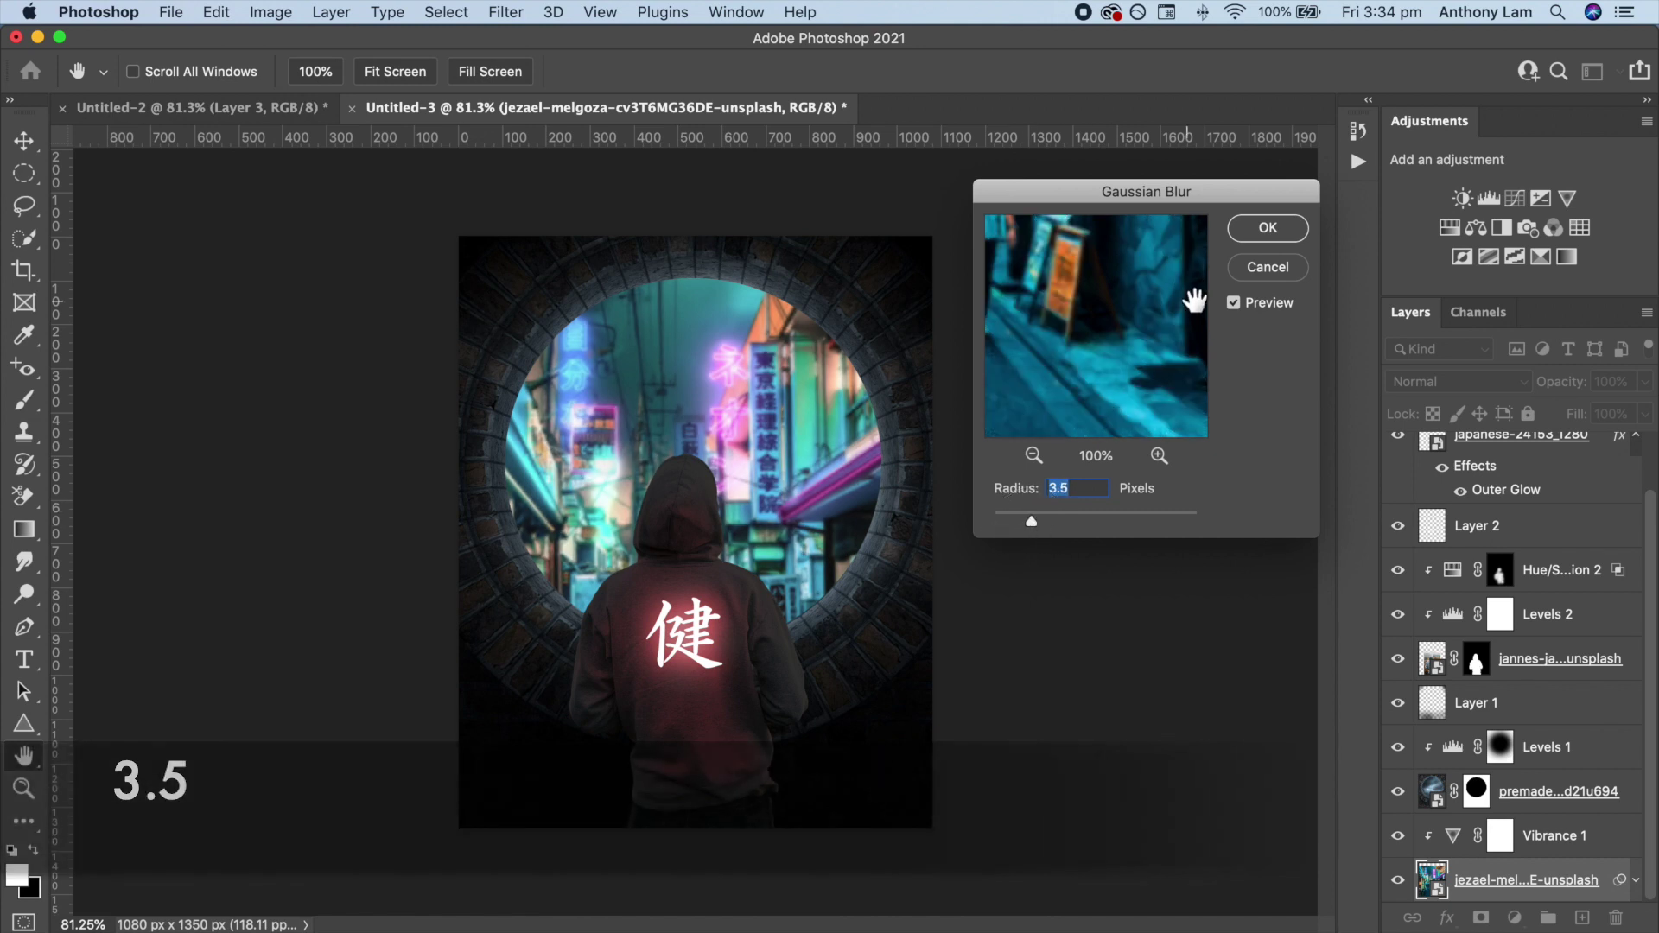
{"action": "left_click", "coordinate": [1244, 235]}
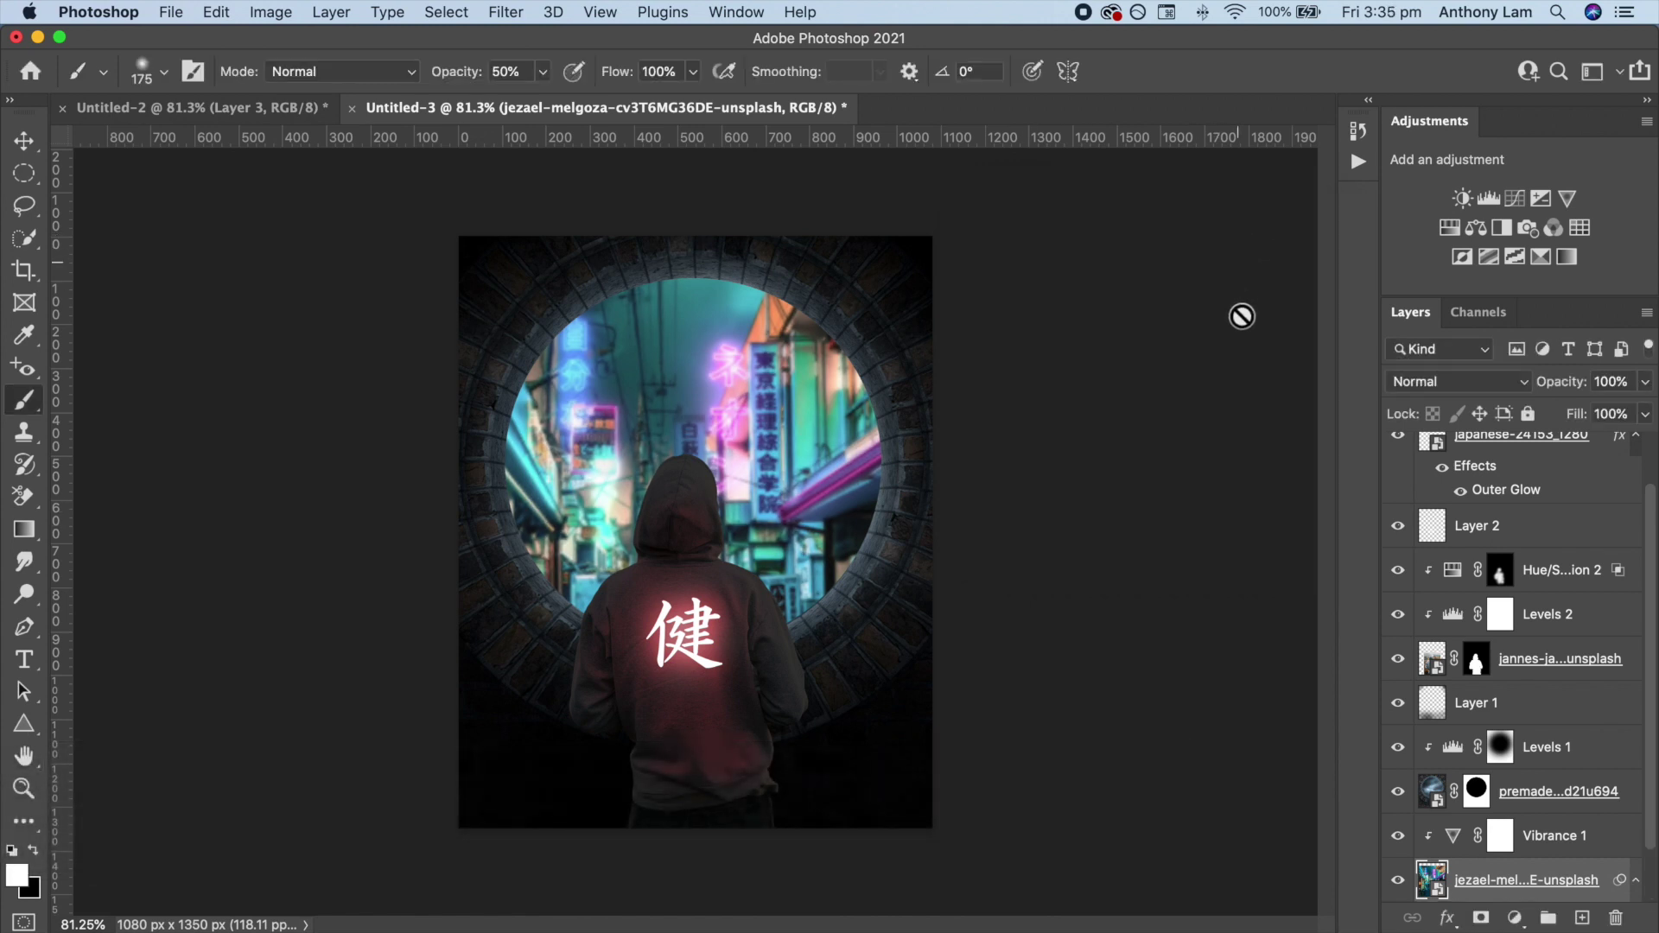
{"action": "left_click", "coordinate": [1476, 790]}
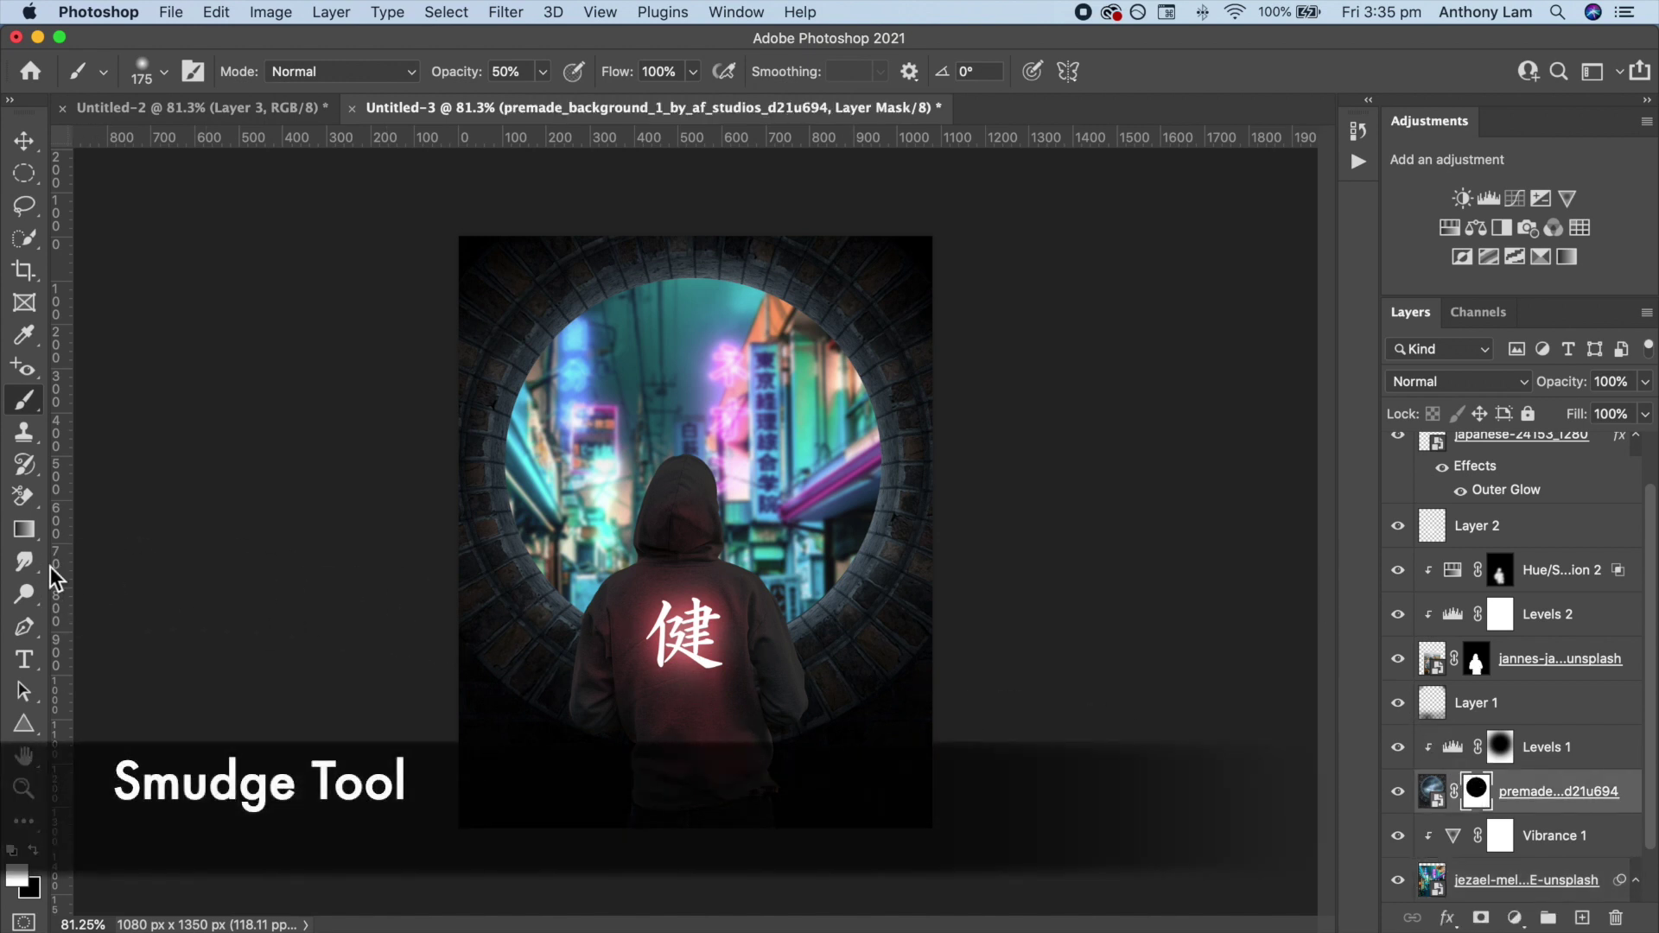
Smudge the left inner edge of the circular window's mask at 10% strength.
{"action": "left_click", "coordinate": [38, 563]}
{"action": "left_click", "coordinate": [121, 605]}
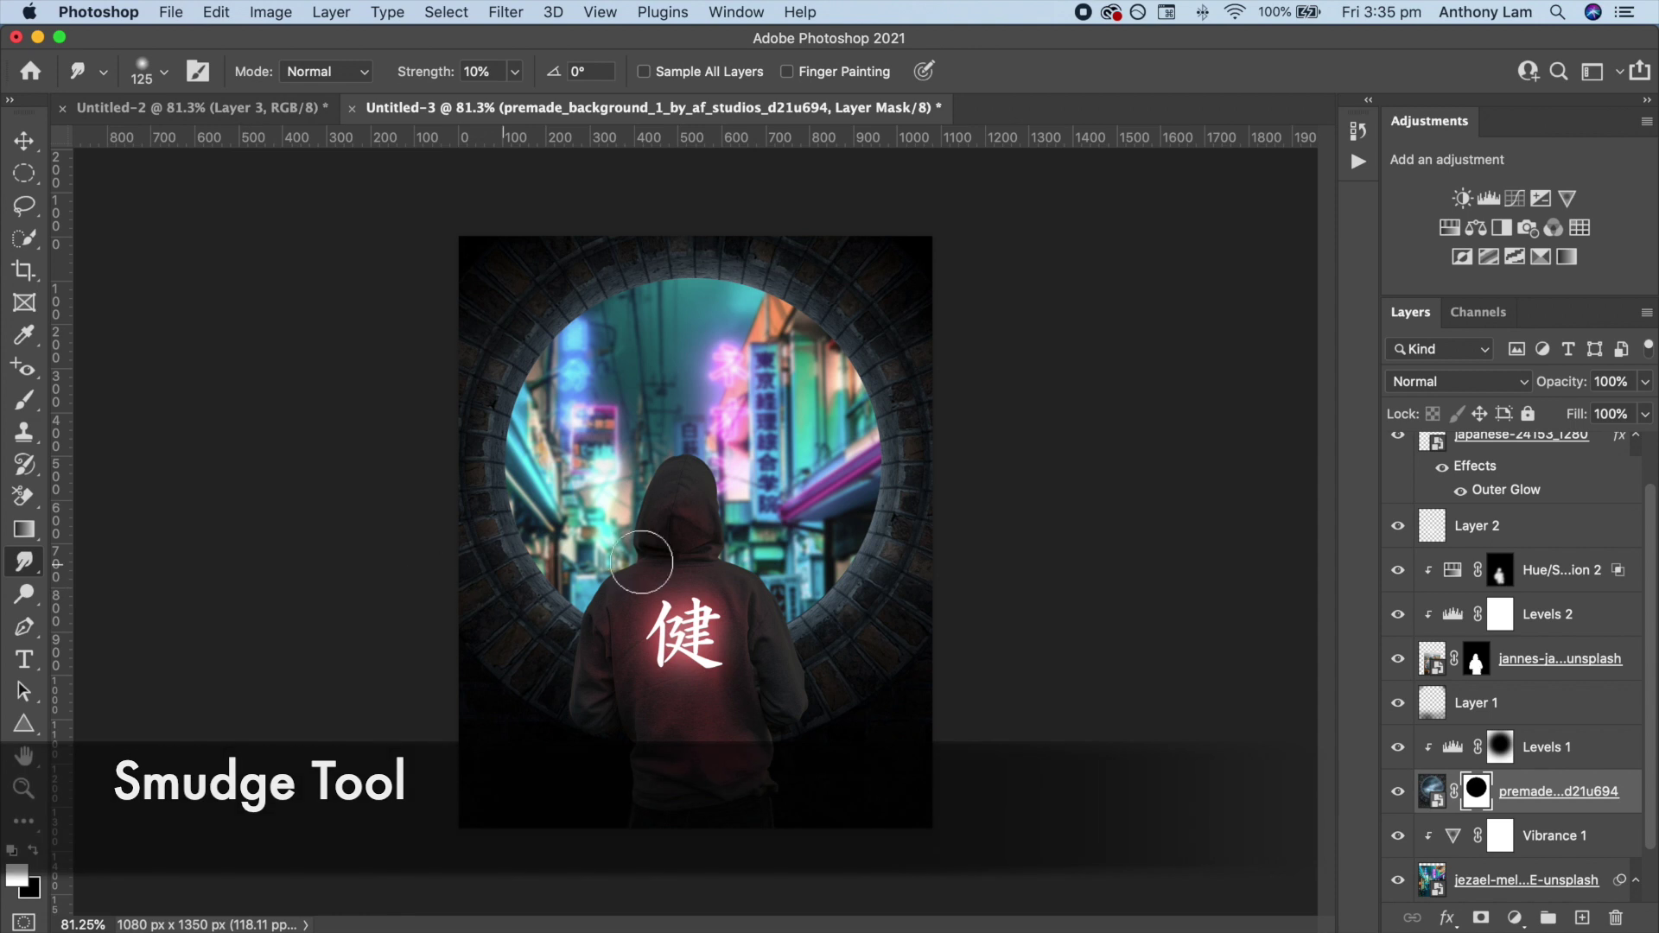
{"action": "key", "text": "bracketright"}
{"action": "key", "text": "bracketright"}
{"action": "key", "text": "bracketright"}
{"action": "key", "text": "bracketright"}
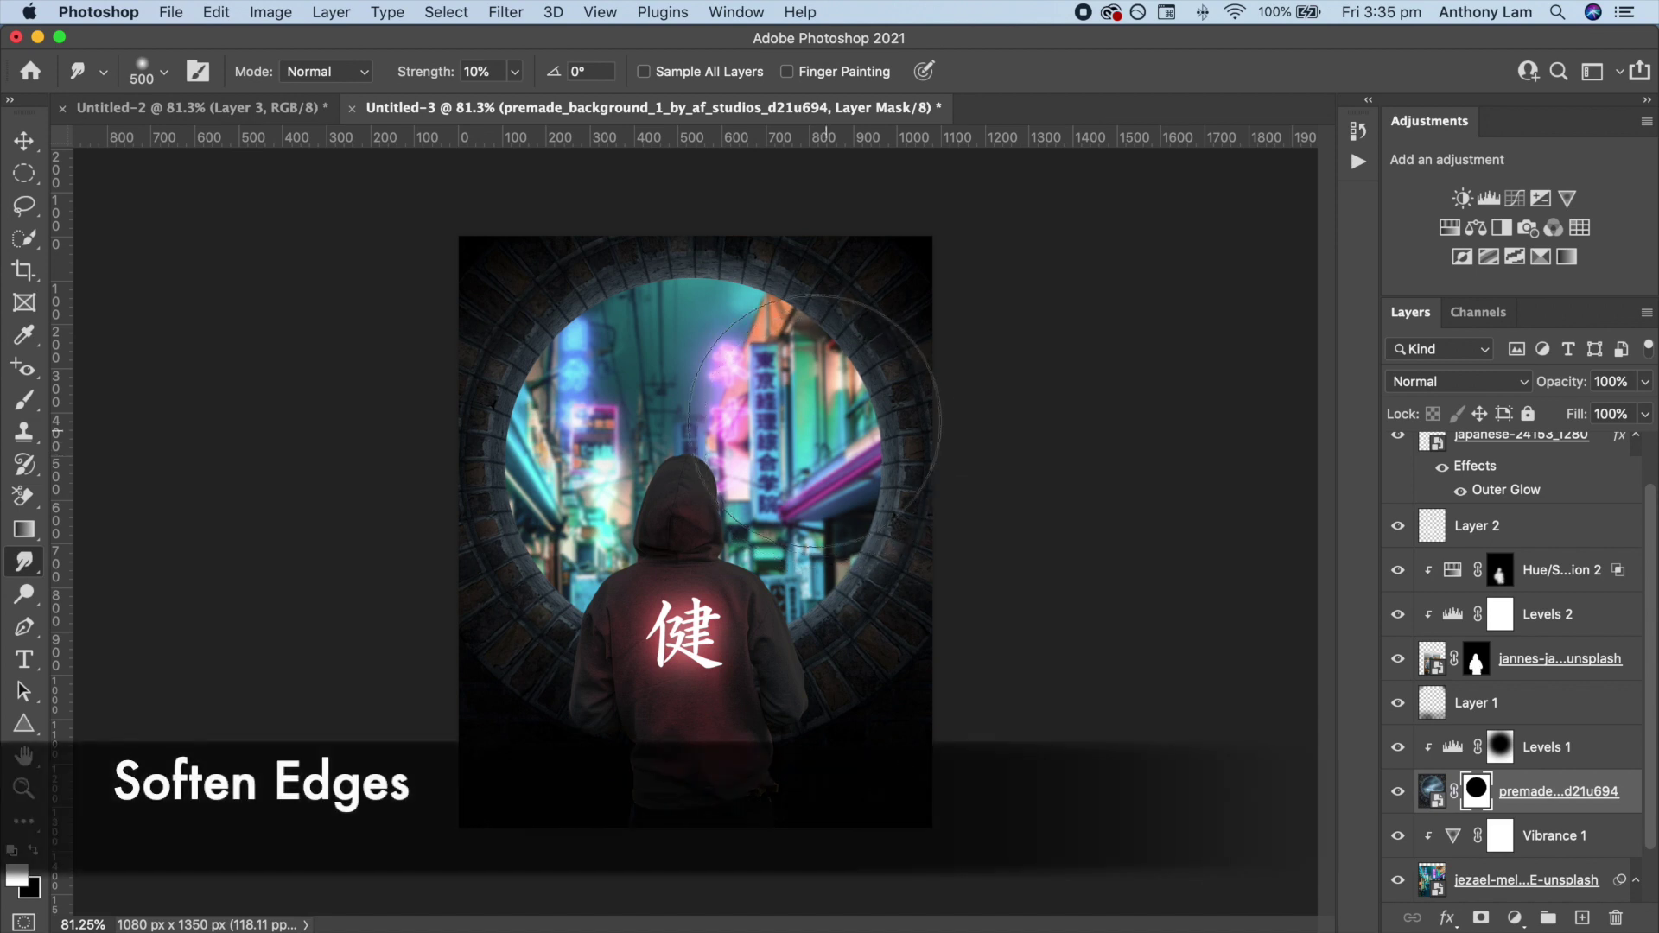
{"action": "left_click_drag", "start_coordinate": [639, 382], "coordinate": [604, 527]}
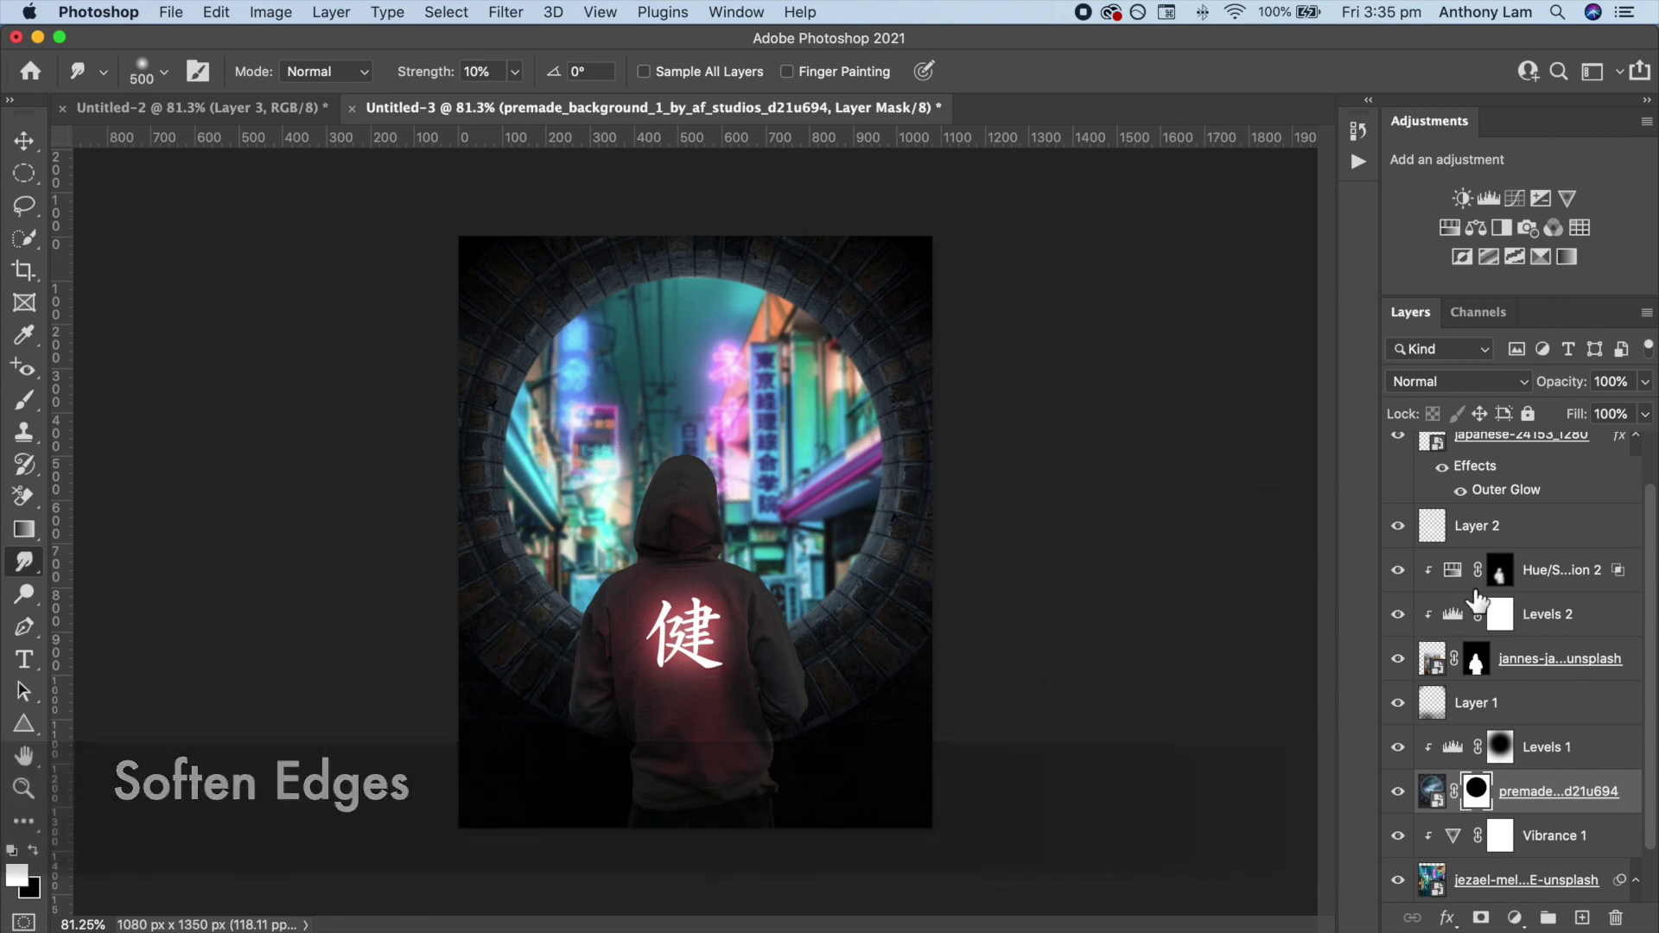
Smudge the hooded figure's mask edges with a smaller brush, then add a new layer above Levels 1.
{"action": "left_click", "coordinate": [1476, 661]}
{"action": "key", "text": "bracketleft"}
{"action": "key", "text": "bracketleft"}
{"action": "key", "text": "bracketleft"}
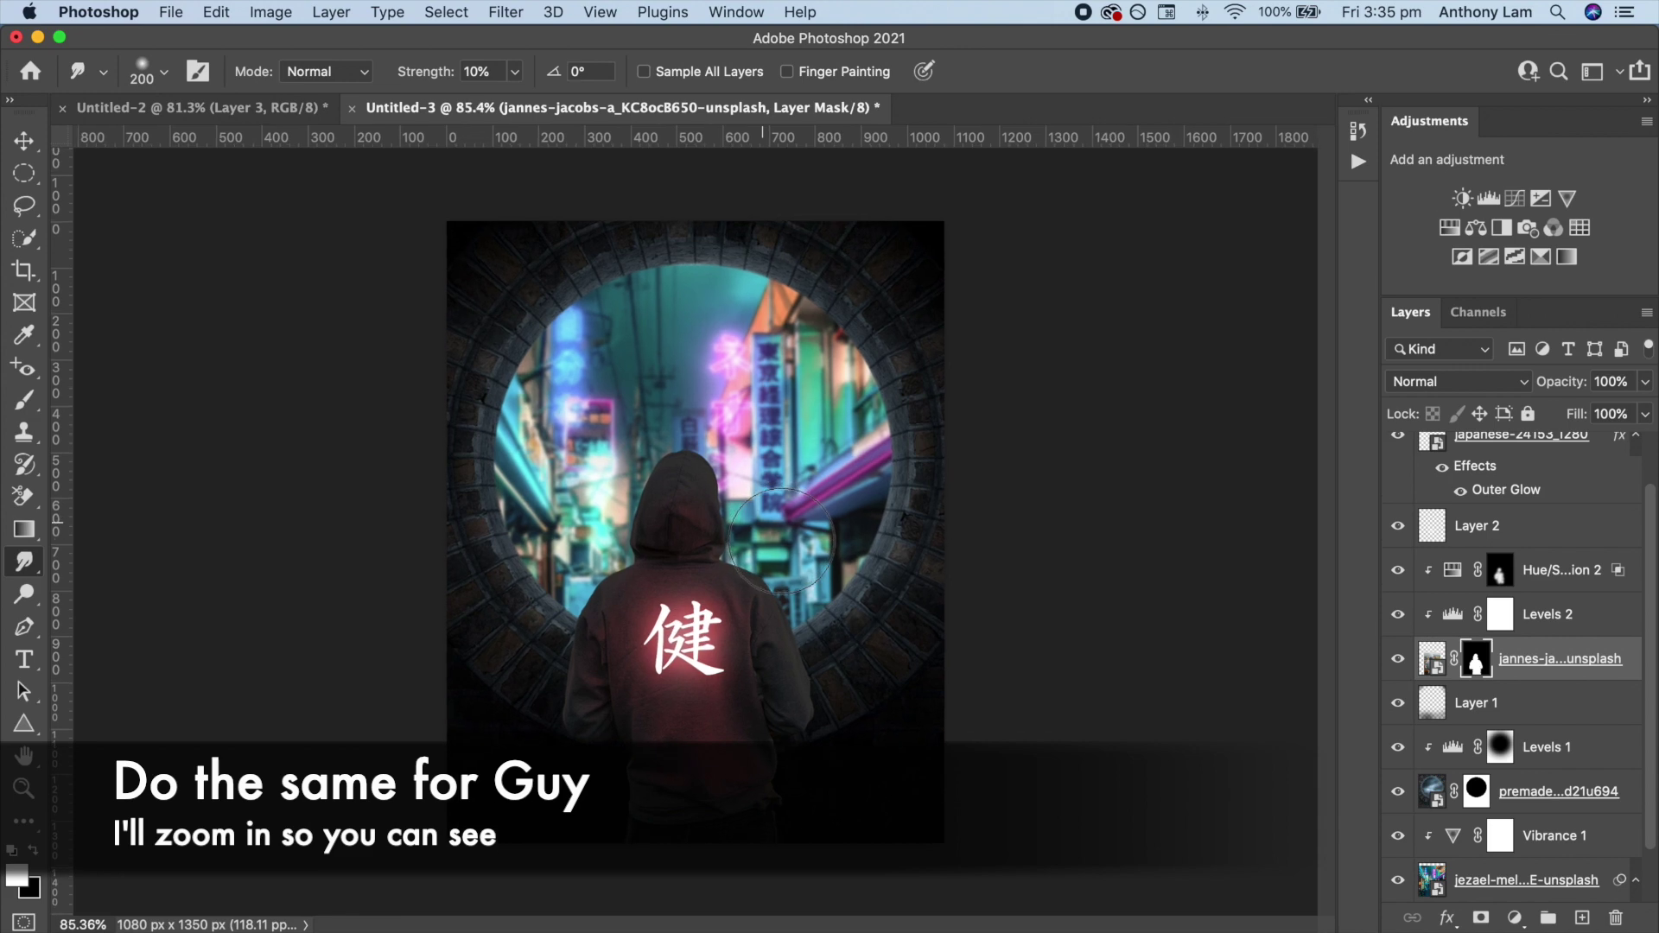
{"action": "scroll", "coordinate": [772, 530], "scroll_direction": "up", "scroll_amount": 3}
{"action": "scroll", "coordinate": [734, 509], "scroll_direction": "up", "scroll_amount": 3}
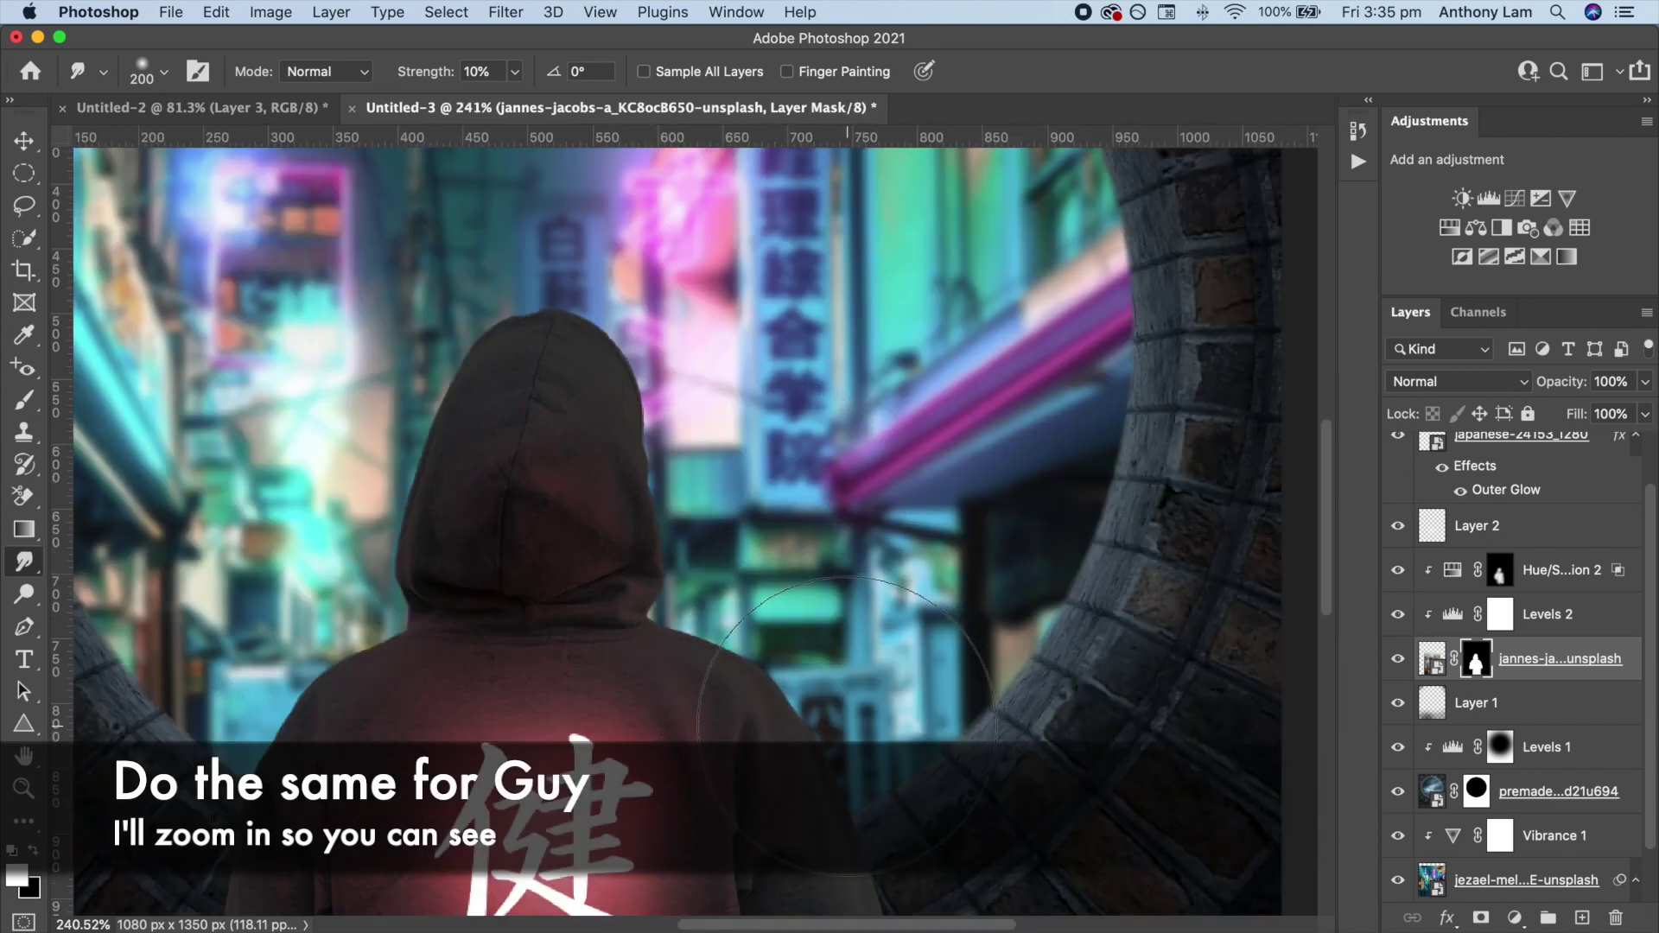
{"action": "key", "text": "bracketleft"}
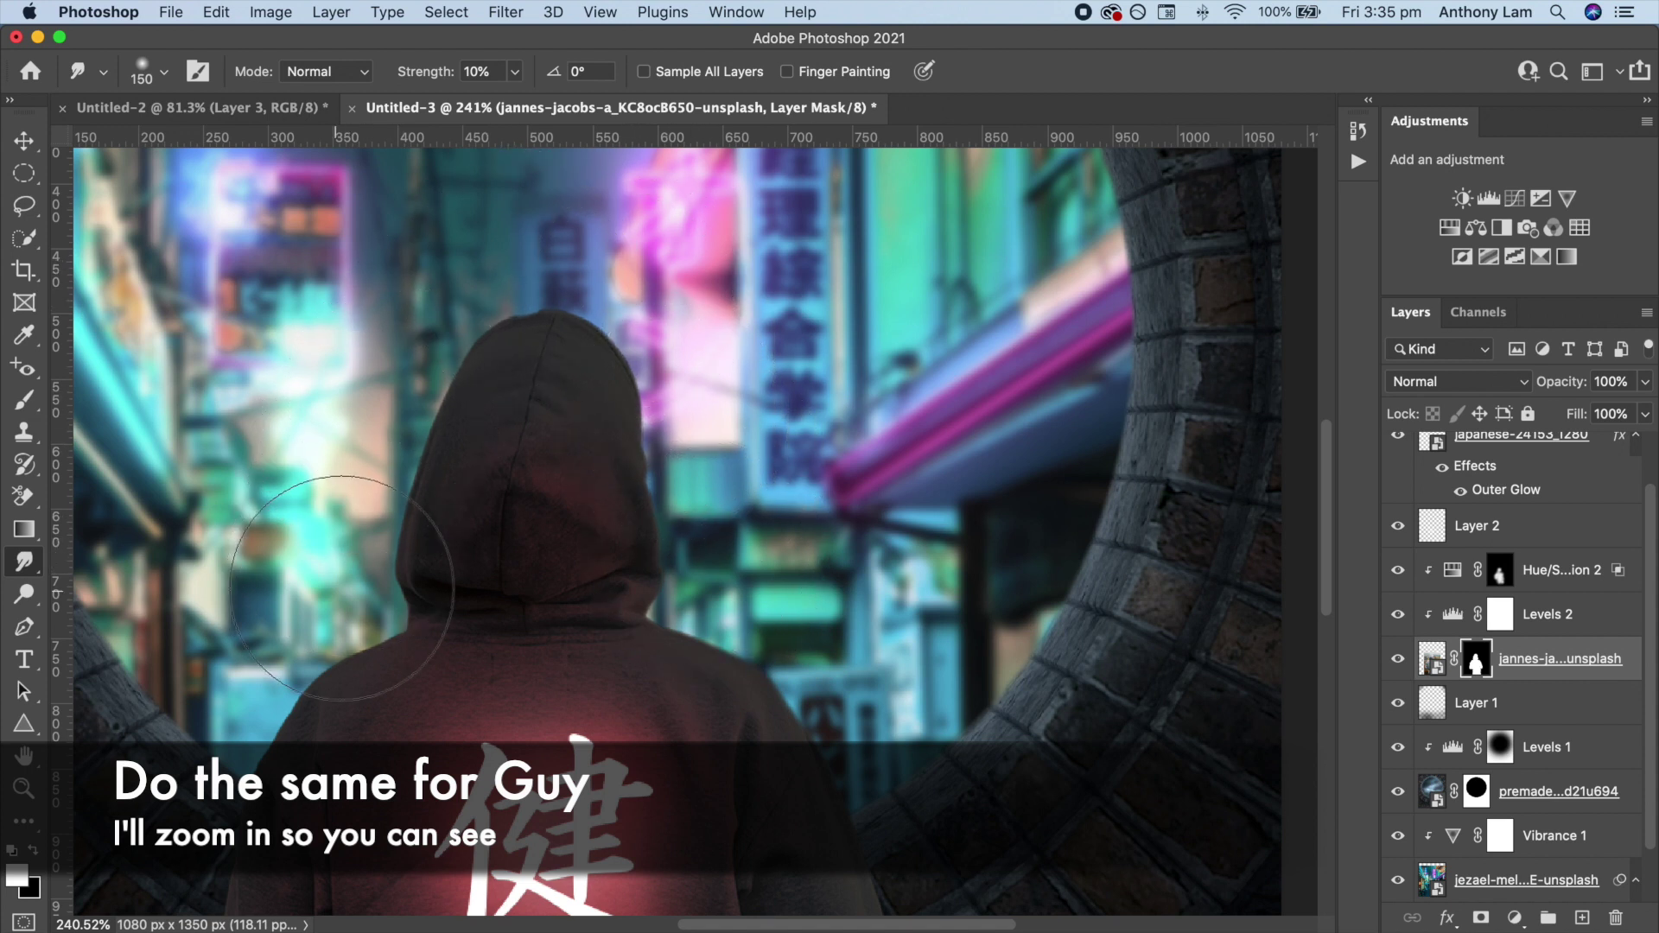
{"action": "key", "text": "bracketleft"}
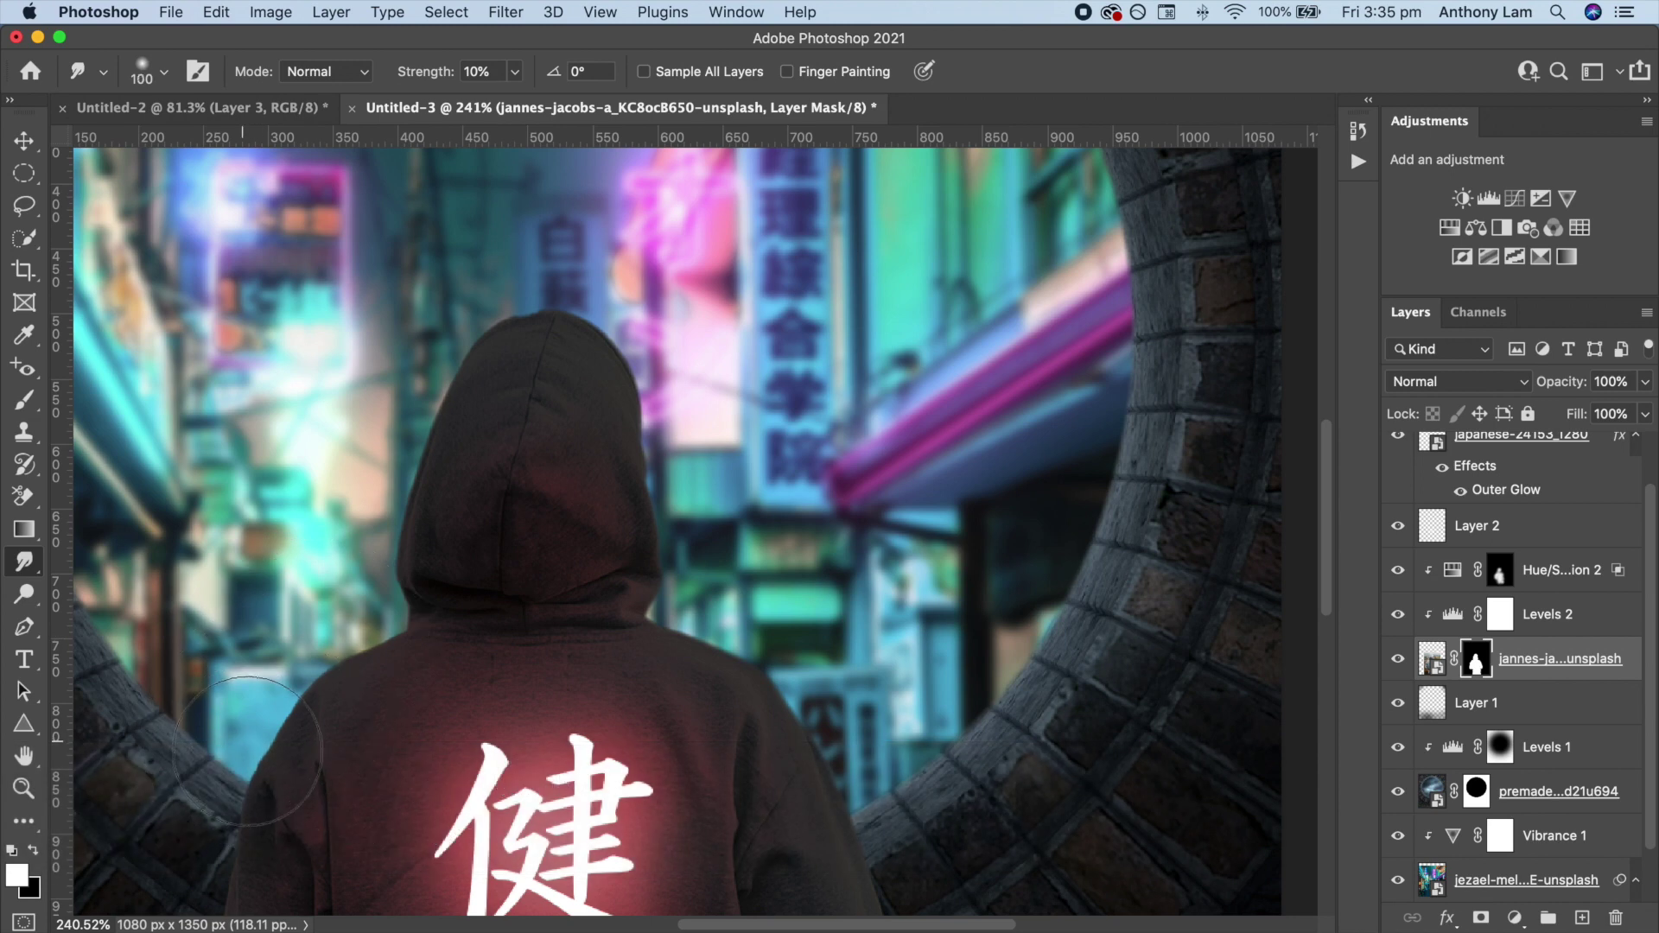
{"action": "scroll", "coordinate": [847, 730], "scroll_direction": "down", "scroll_amount": 5}
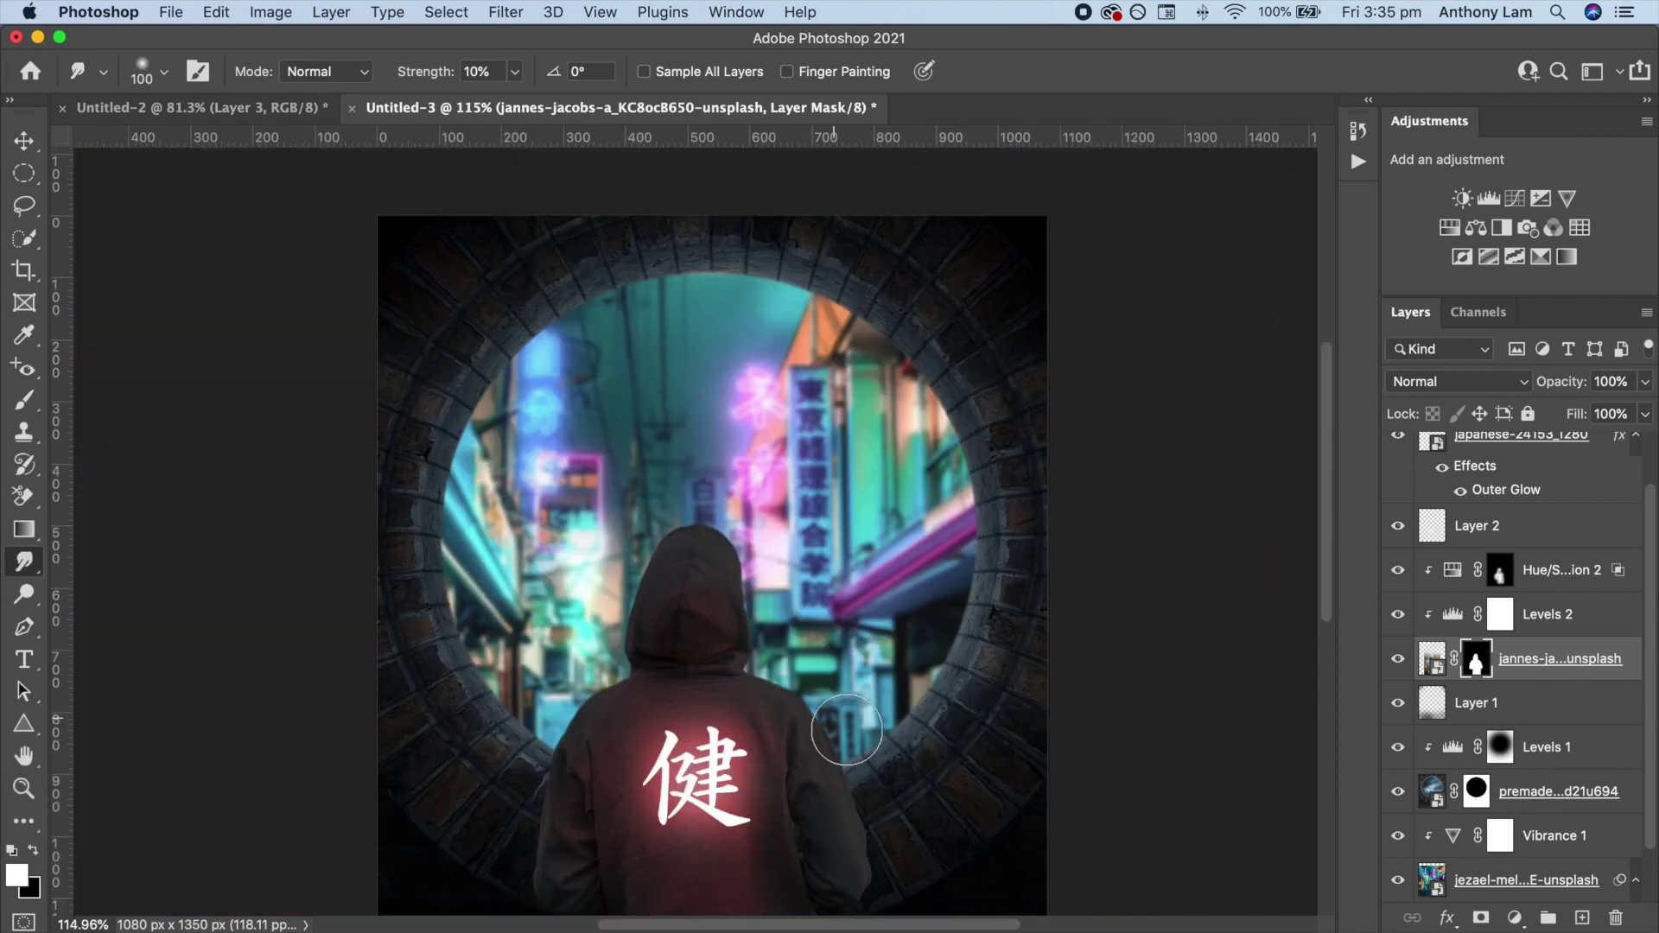
{"action": "scroll", "coordinate": [847, 730], "scroll_direction": "down", "scroll_amount": 3}
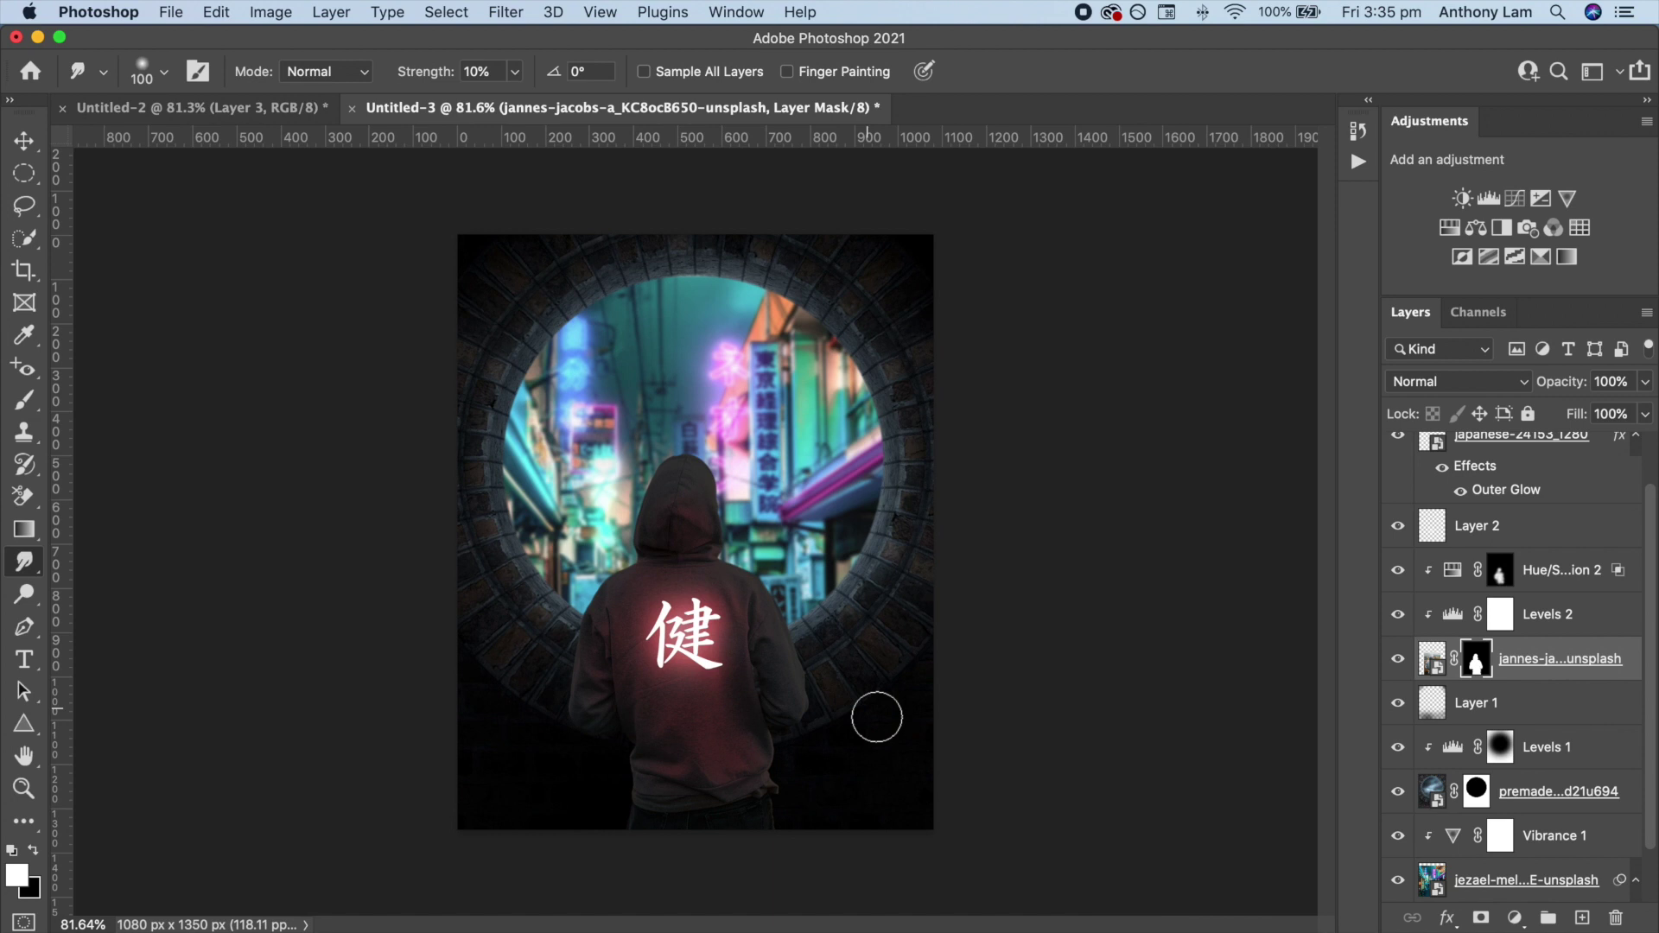
{"action": "left_click", "coordinate": [1458, 750]}
{"action": "left_click", "coordinate": [1582, 918]}
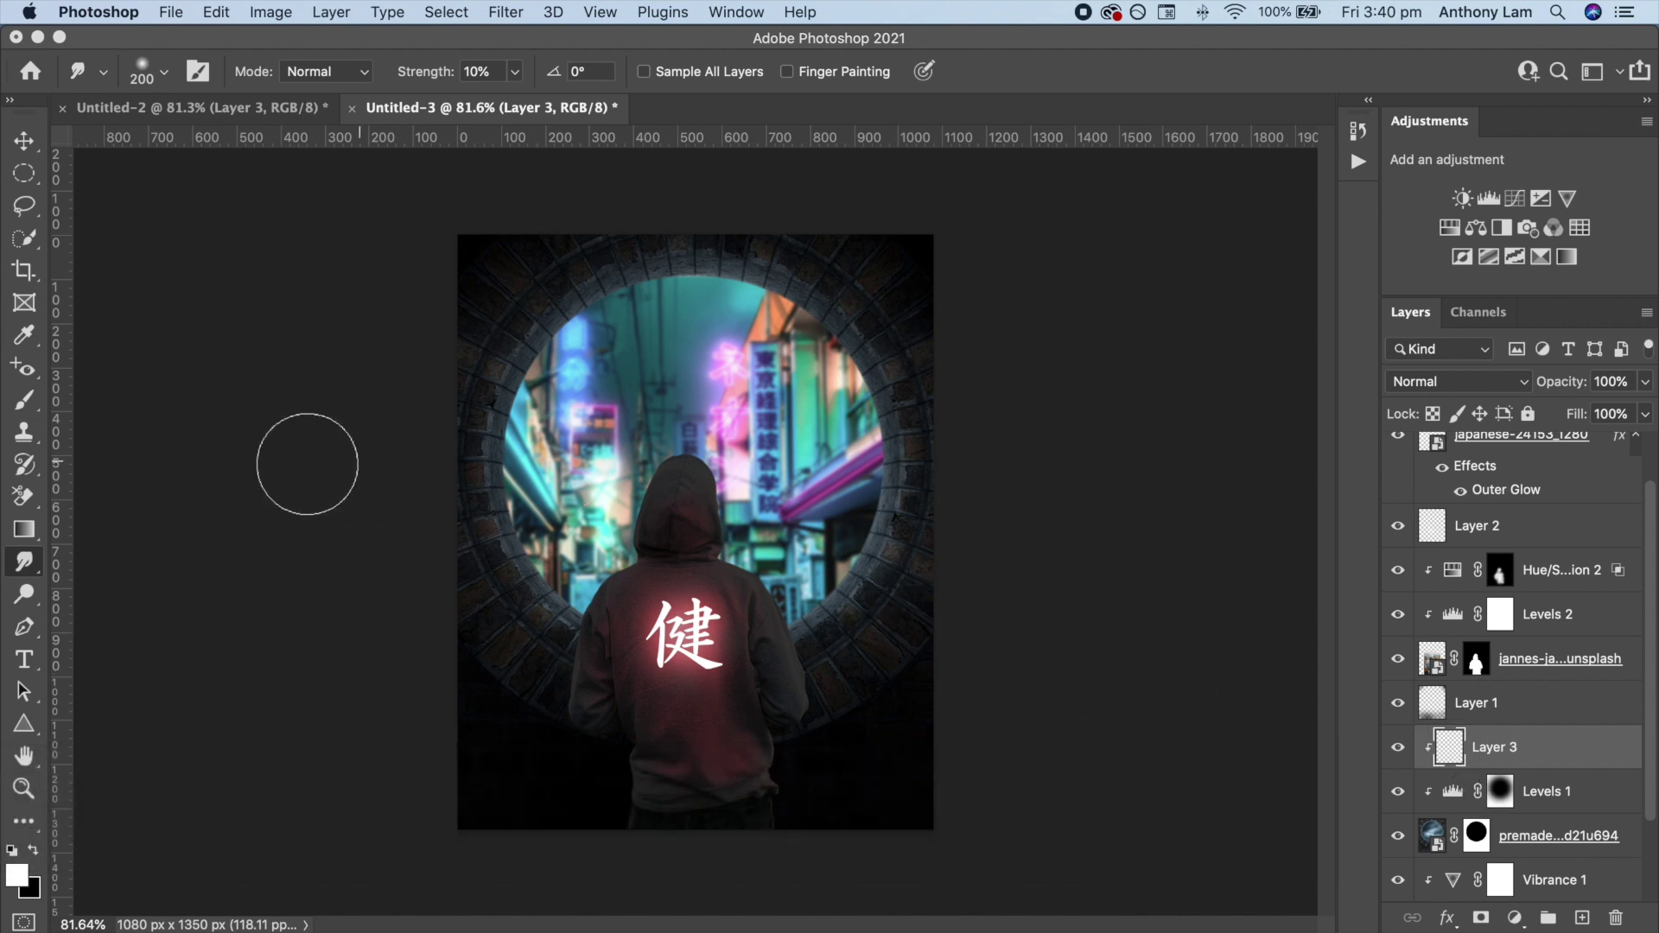
Paint magenta and teal sampled from the street onto the right-side bricks on Layer 3.
{"action": "left_click", "coordinate": [28, 399]}
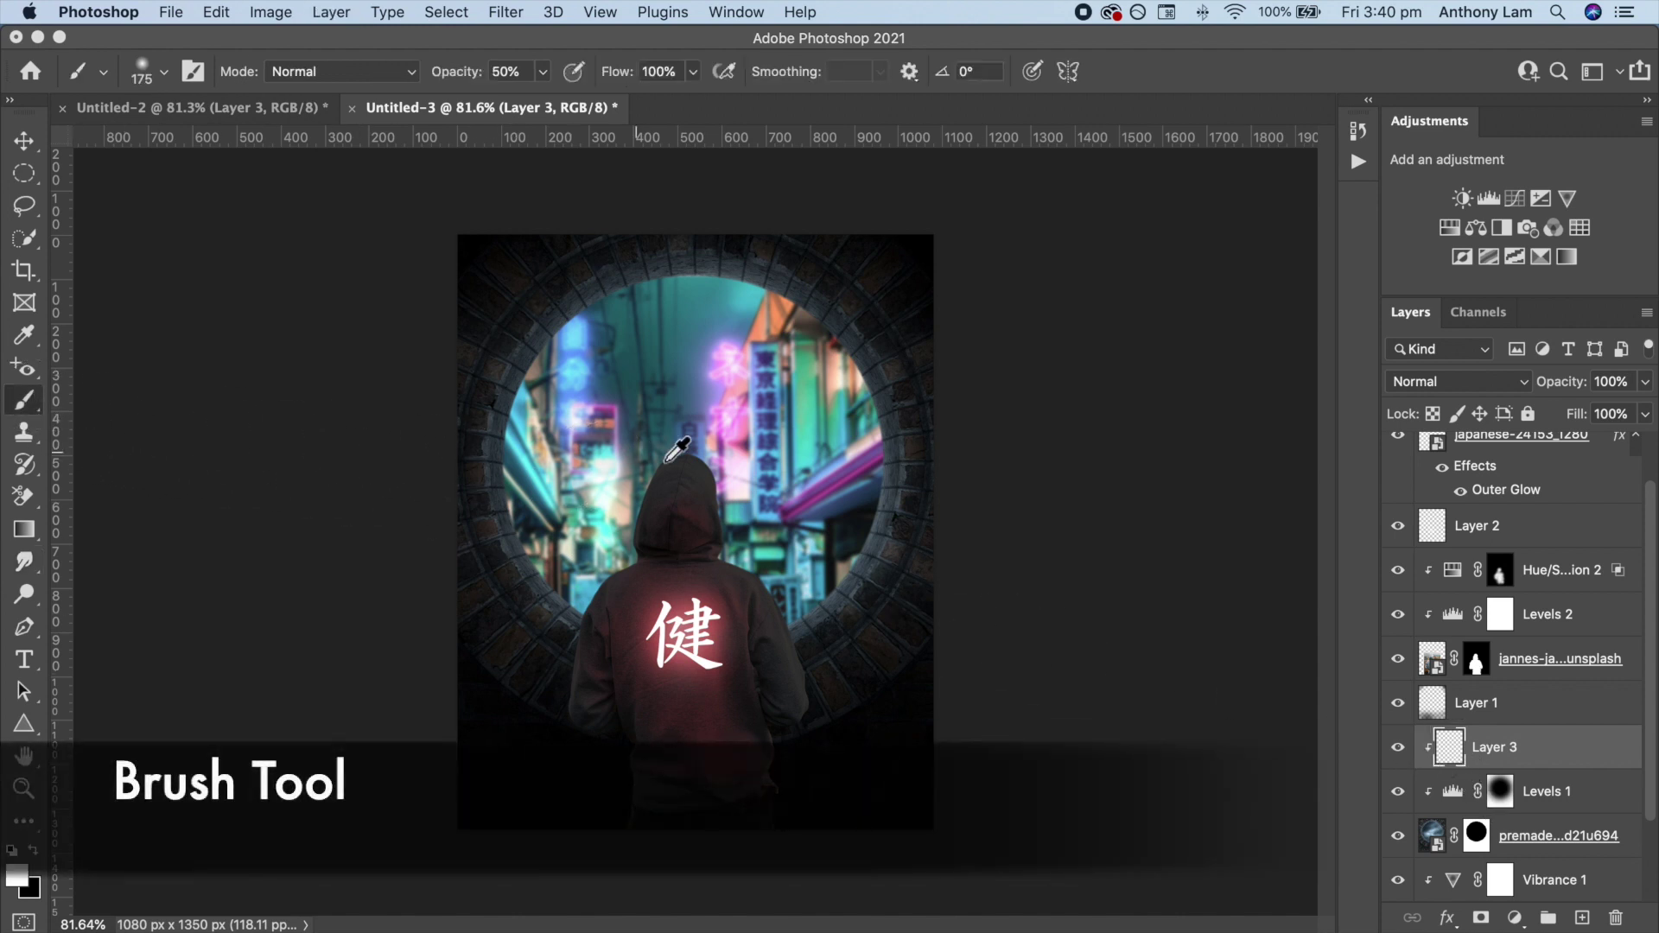
{"action": "left_click", "coordinate": [888, 471], "text": "alt"}
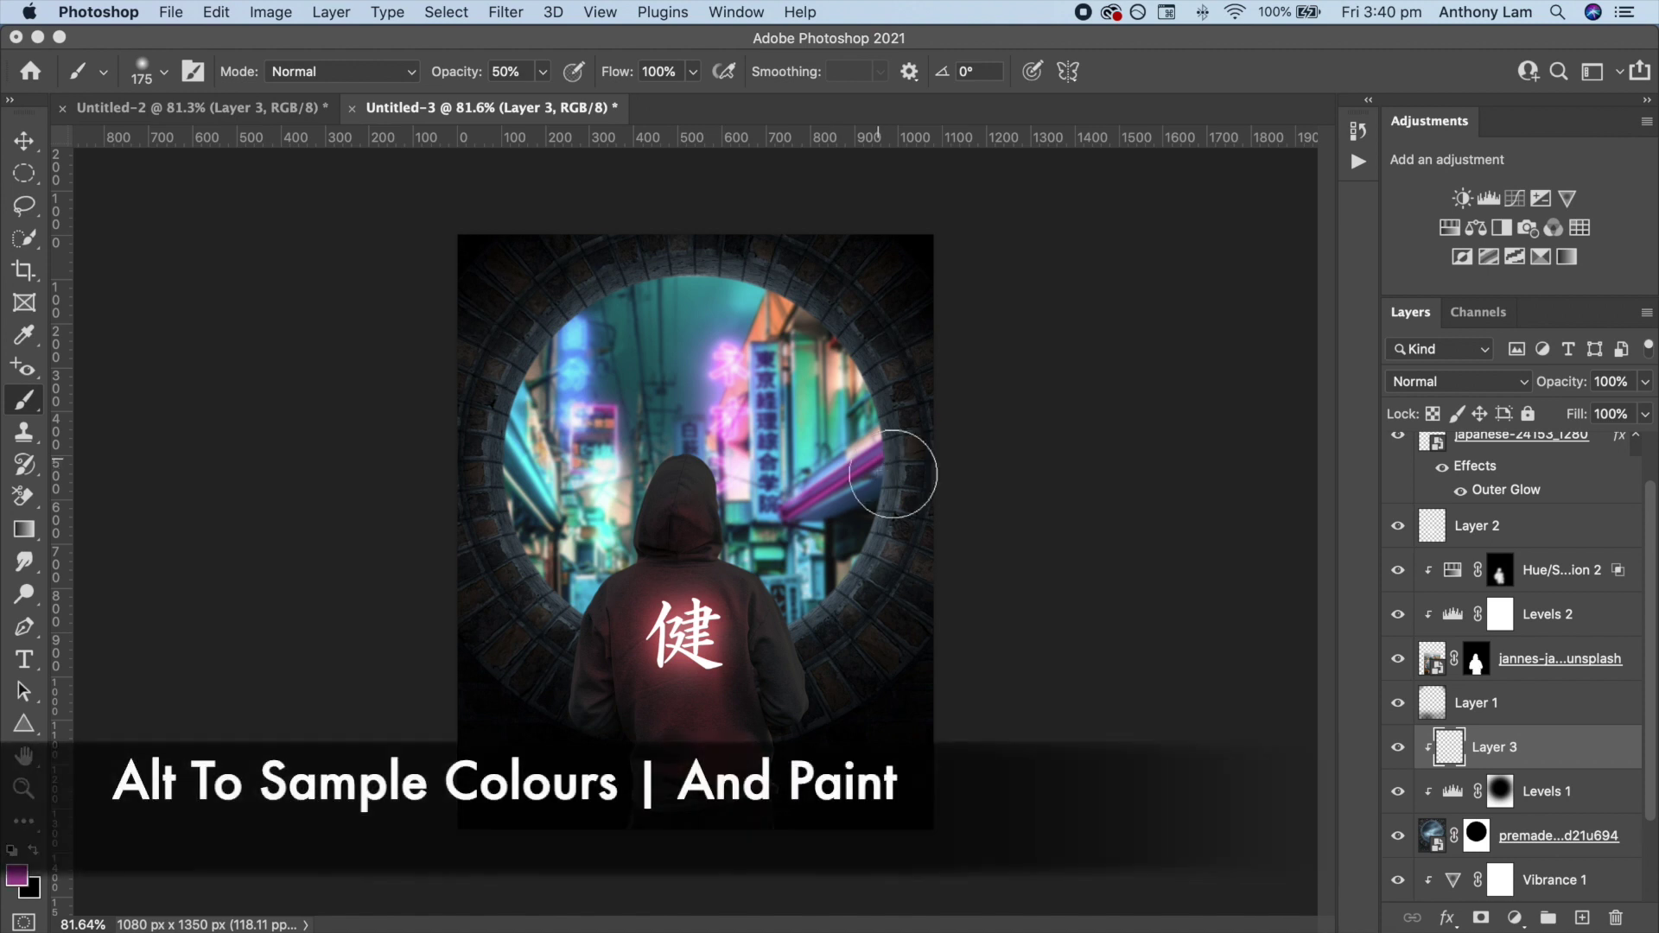
{"action": "key", "text": "bracketright"}
{"action": "left_click_drag", "start_coordinate": [889, 474], "coordinate": [864, 380]}
{"action": "left_click", "coordinate": [872, 407], "text": "alt"}
{"action": "left_click", "coordinate": [812, 346], "text": "alt"}
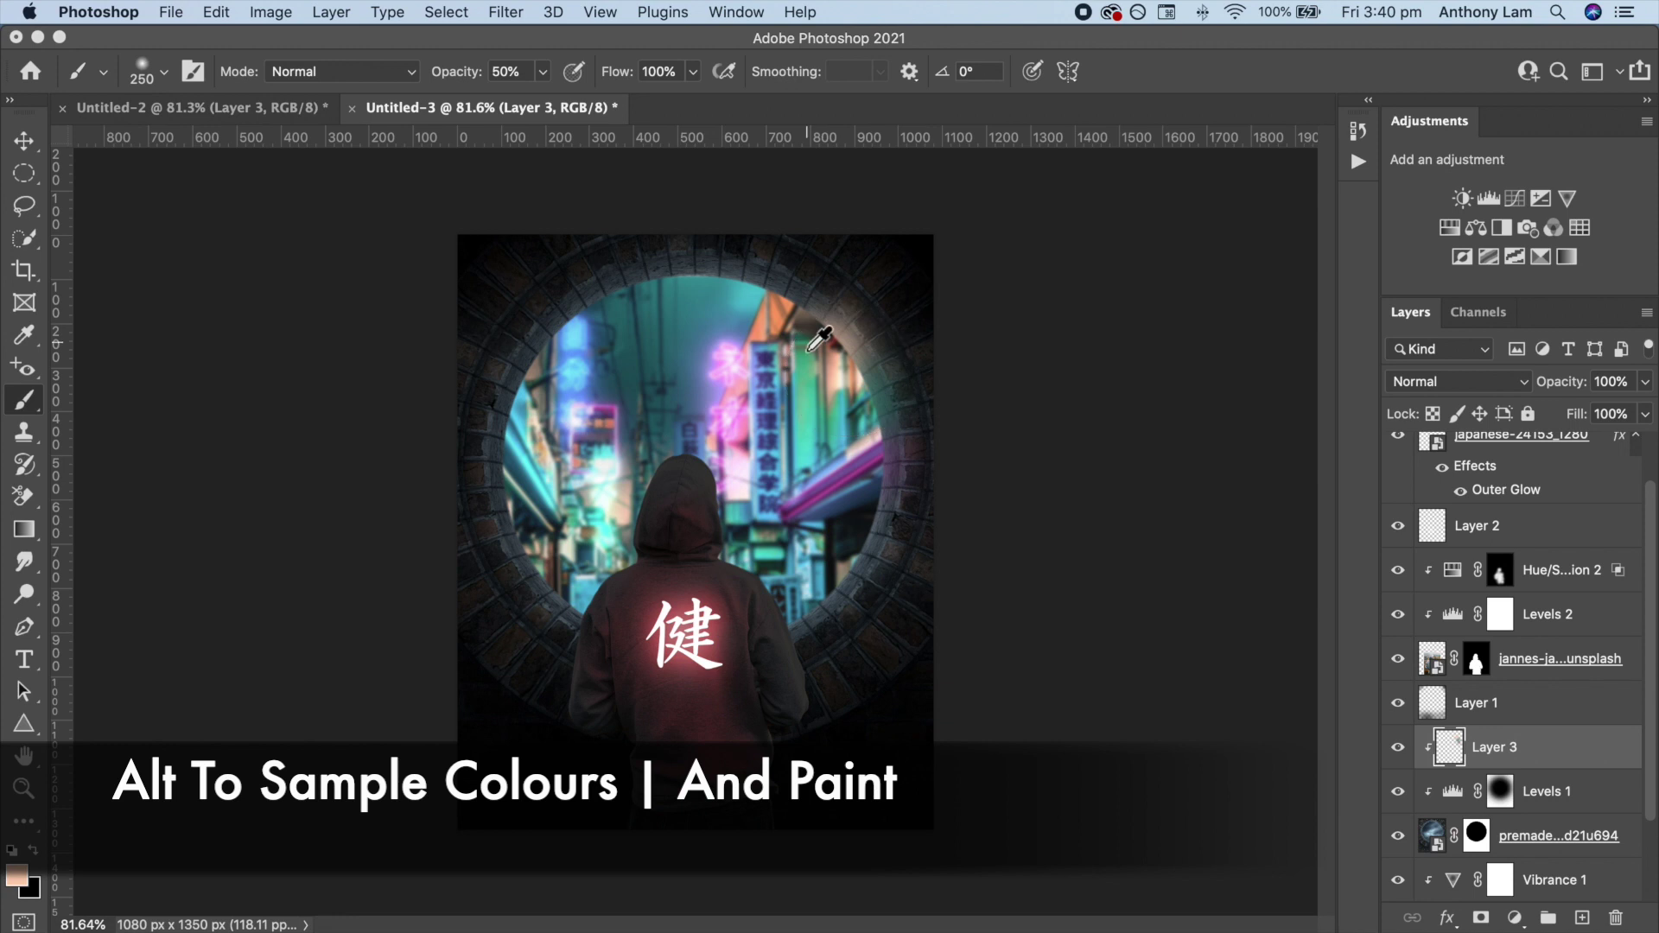
Sample light blue, teal and green from the scene and paint the left bricks.
{"action": "left_click", "coordinate": [782, 350], "text": "alt"}
{"action": "left_click", "coordinate": [648, 288], "text": "alt"}
{"action": "left_click", "coordinate": [601, 345], "text": "alt"}
{"action": "left_click_drag", "start_coordinate": [598, 347], "coordinate": [577, 379]}
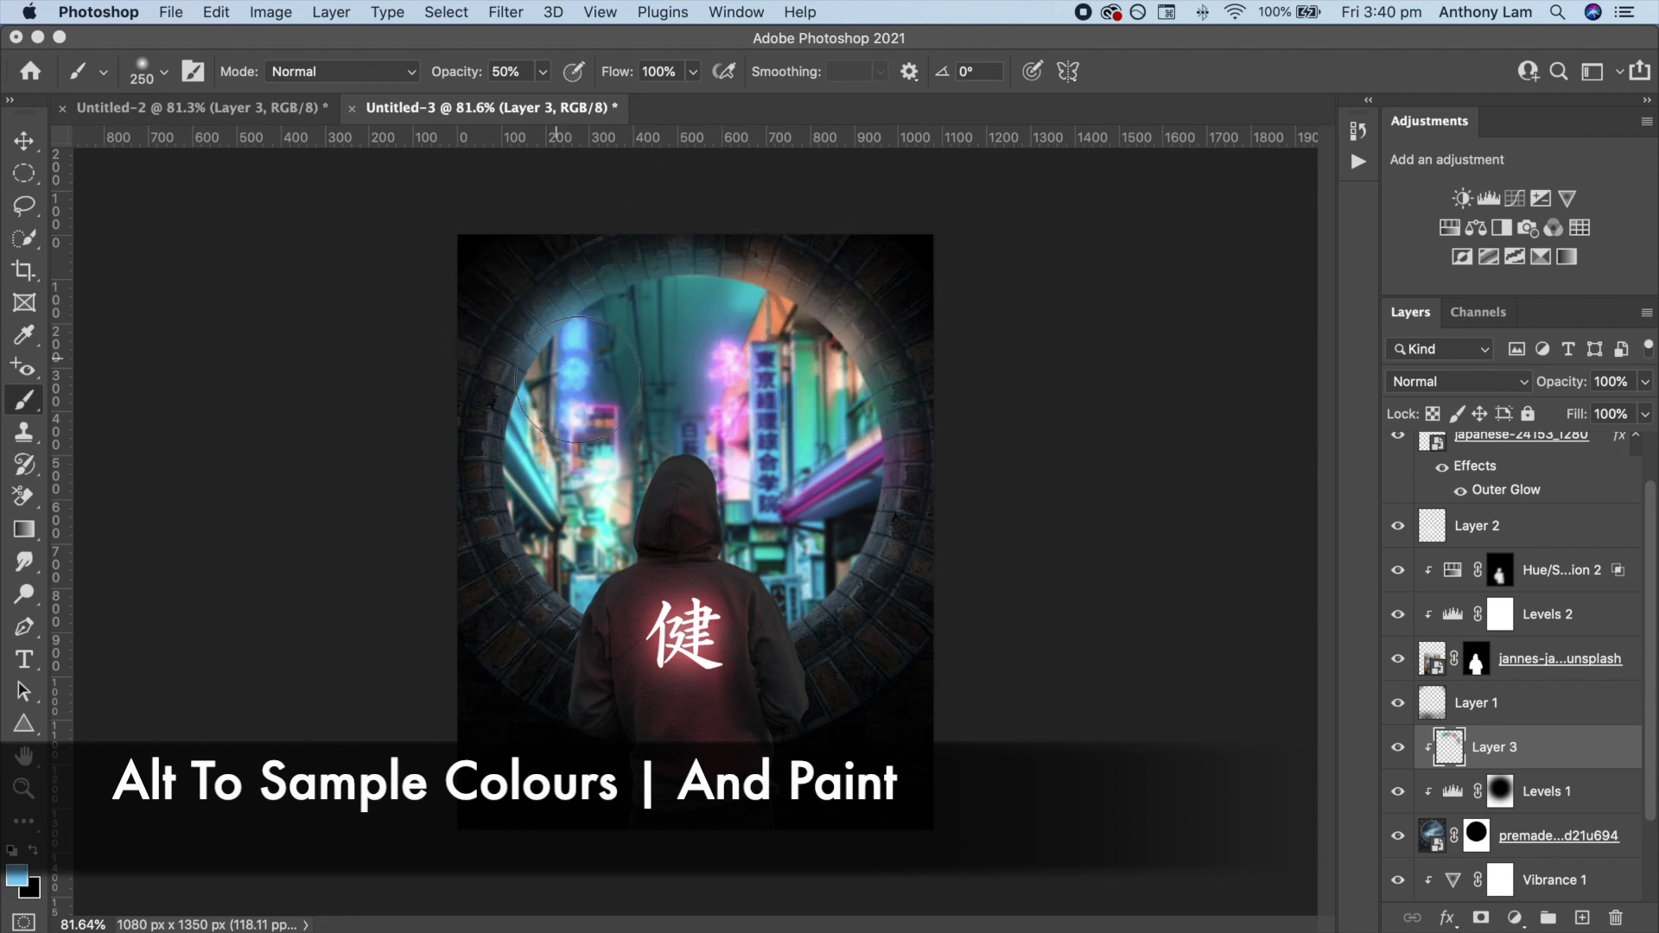
{"action": "left_click", "coordinate": [526, 430], "text": "alt"}
{"action": "left_click", "coordinate": [538, 457], "text": "alt"}
{"action": "left_click", "coordinate": [548, 534], "text": "alt"}
{"action": "left_click", "coordinate": [553, 562], "text": "alt"}
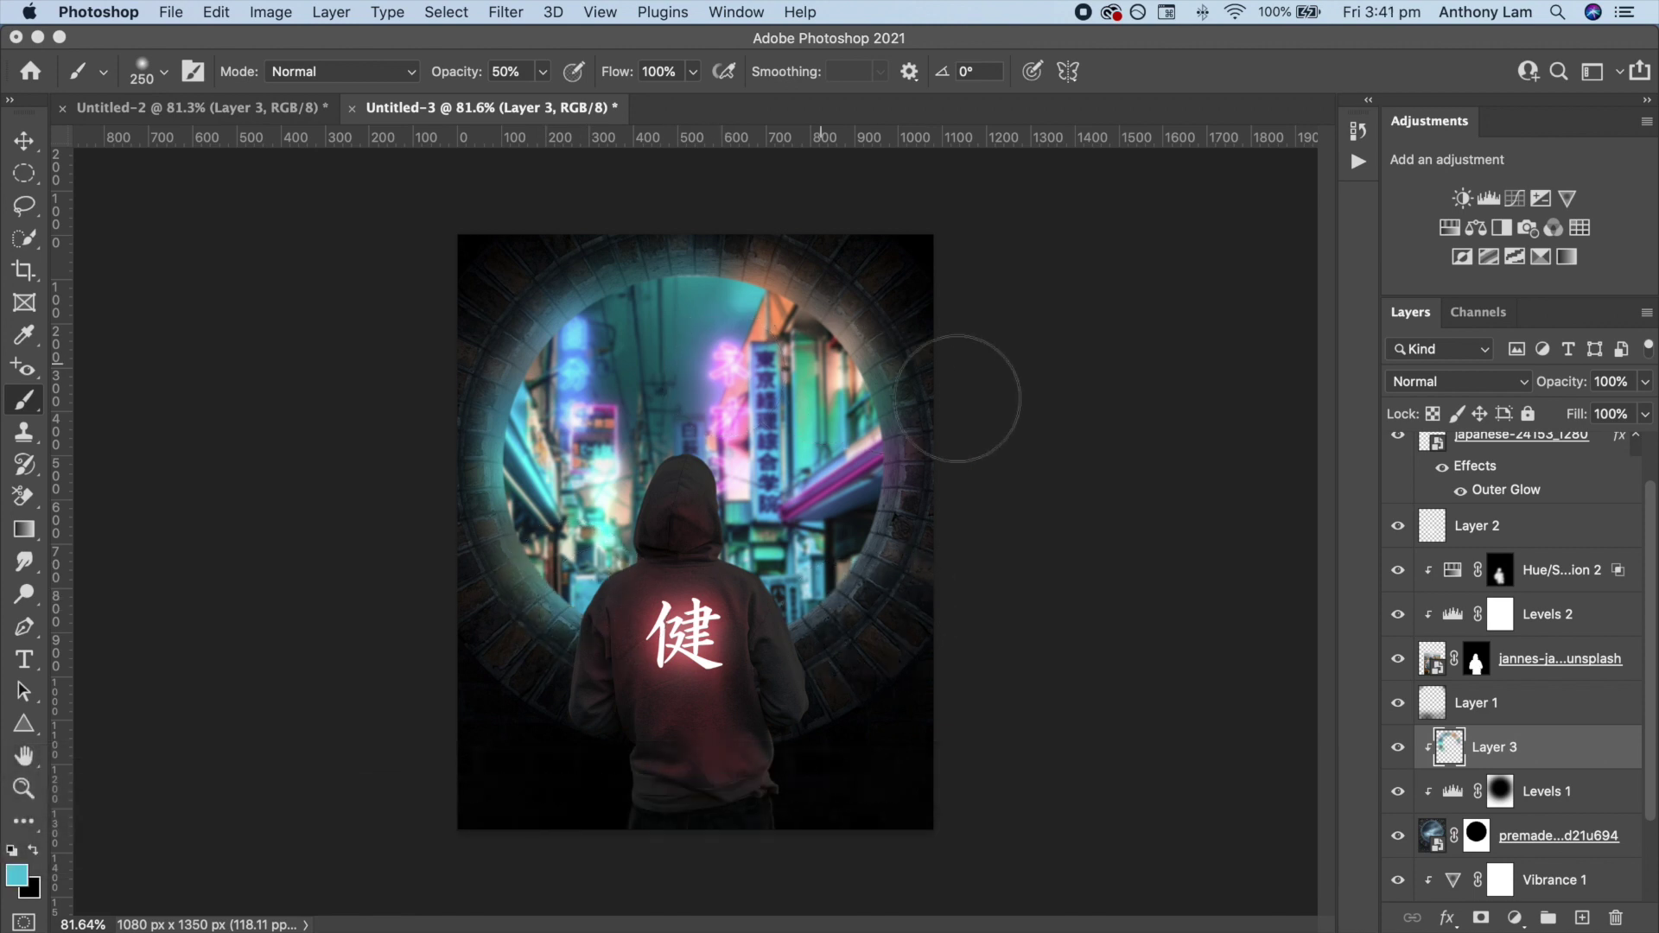
Set Layer 3 to Color Dodge blend mode at 60% opacity.
{"action": "left_click", "coordinate": [1443, 383]}
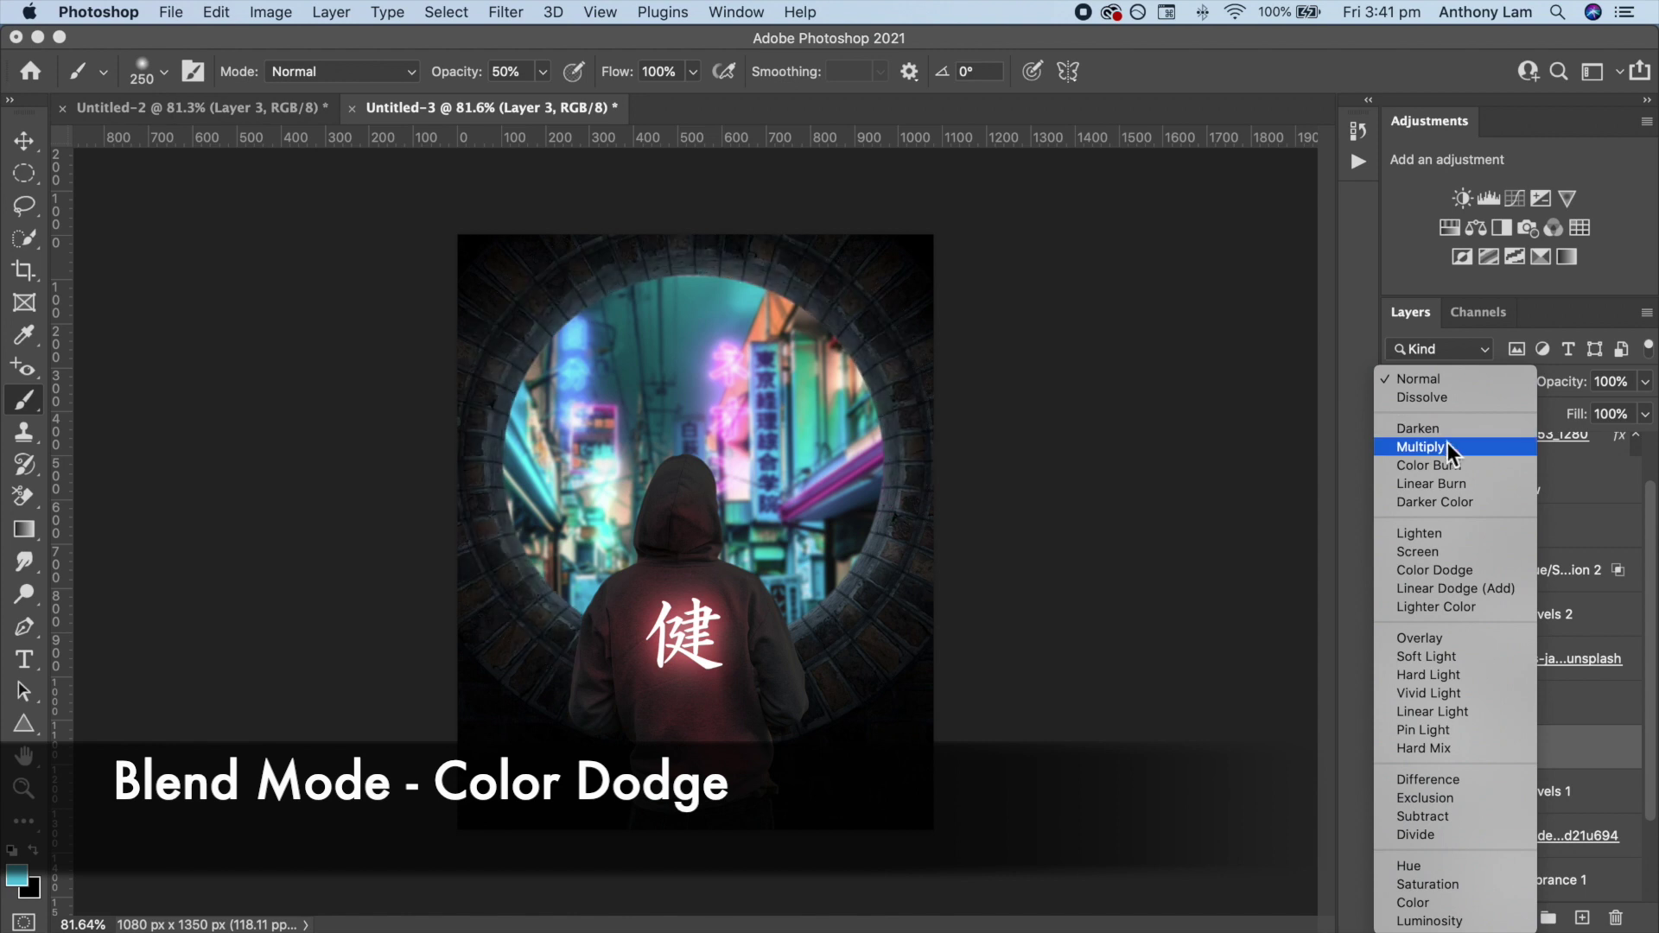
{"action": "left_click", "coordinate": [1479, 572]}
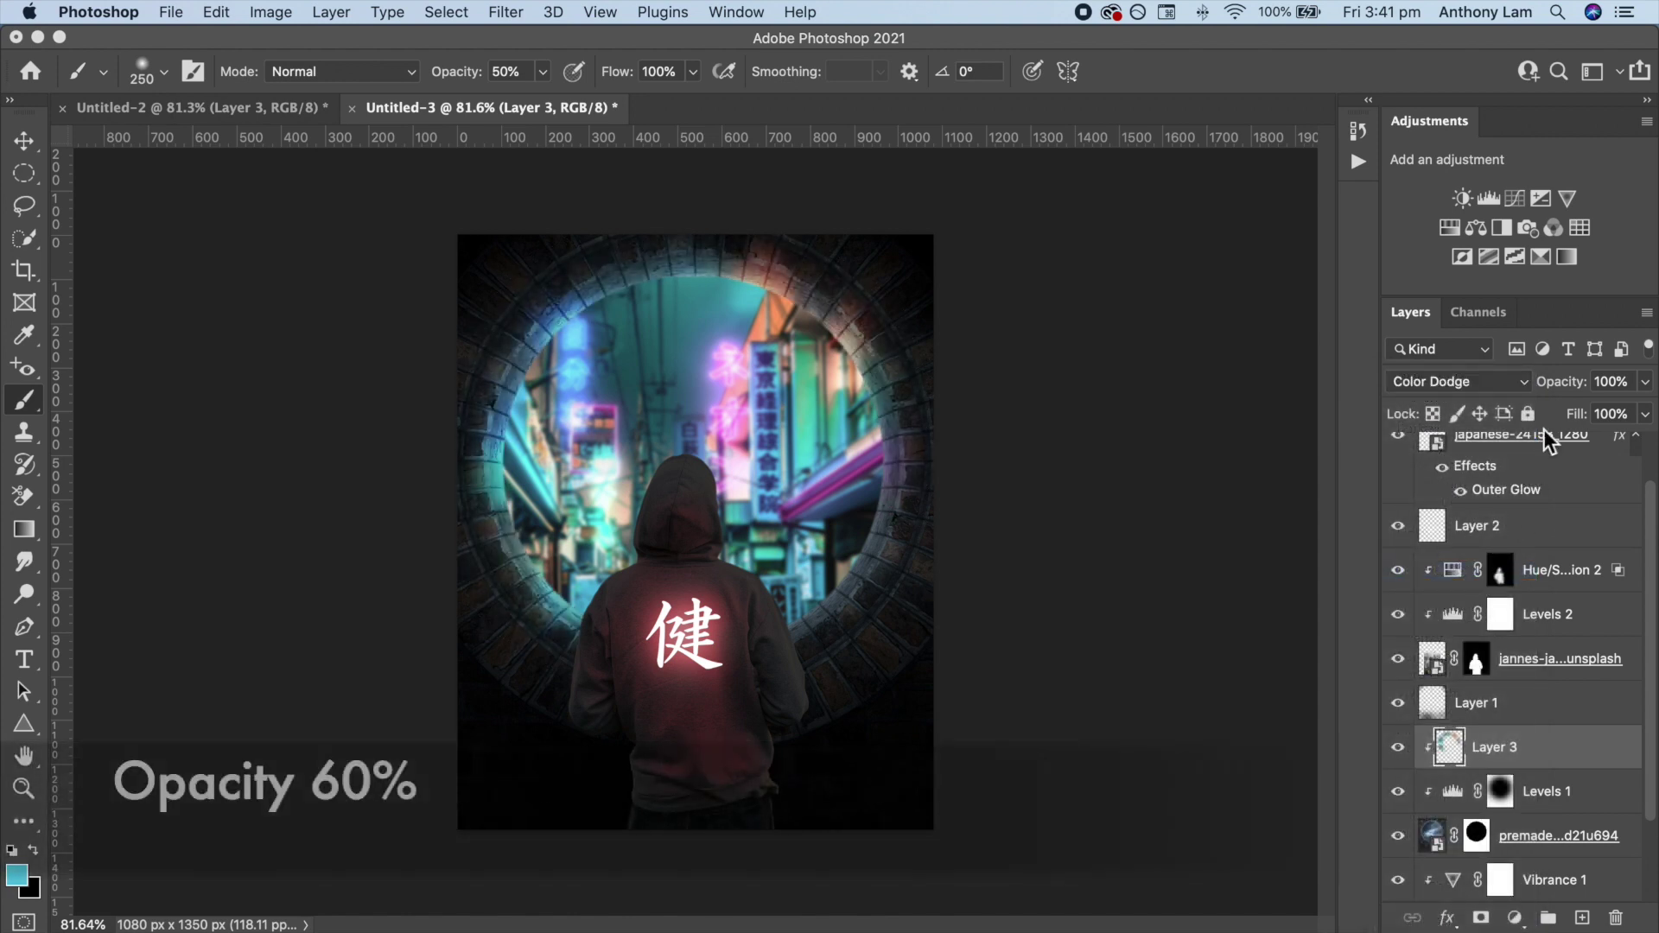
{"action": "left_click_drag", "start_coordinate": [1560, 382], "coordinate": [1528, 386]}
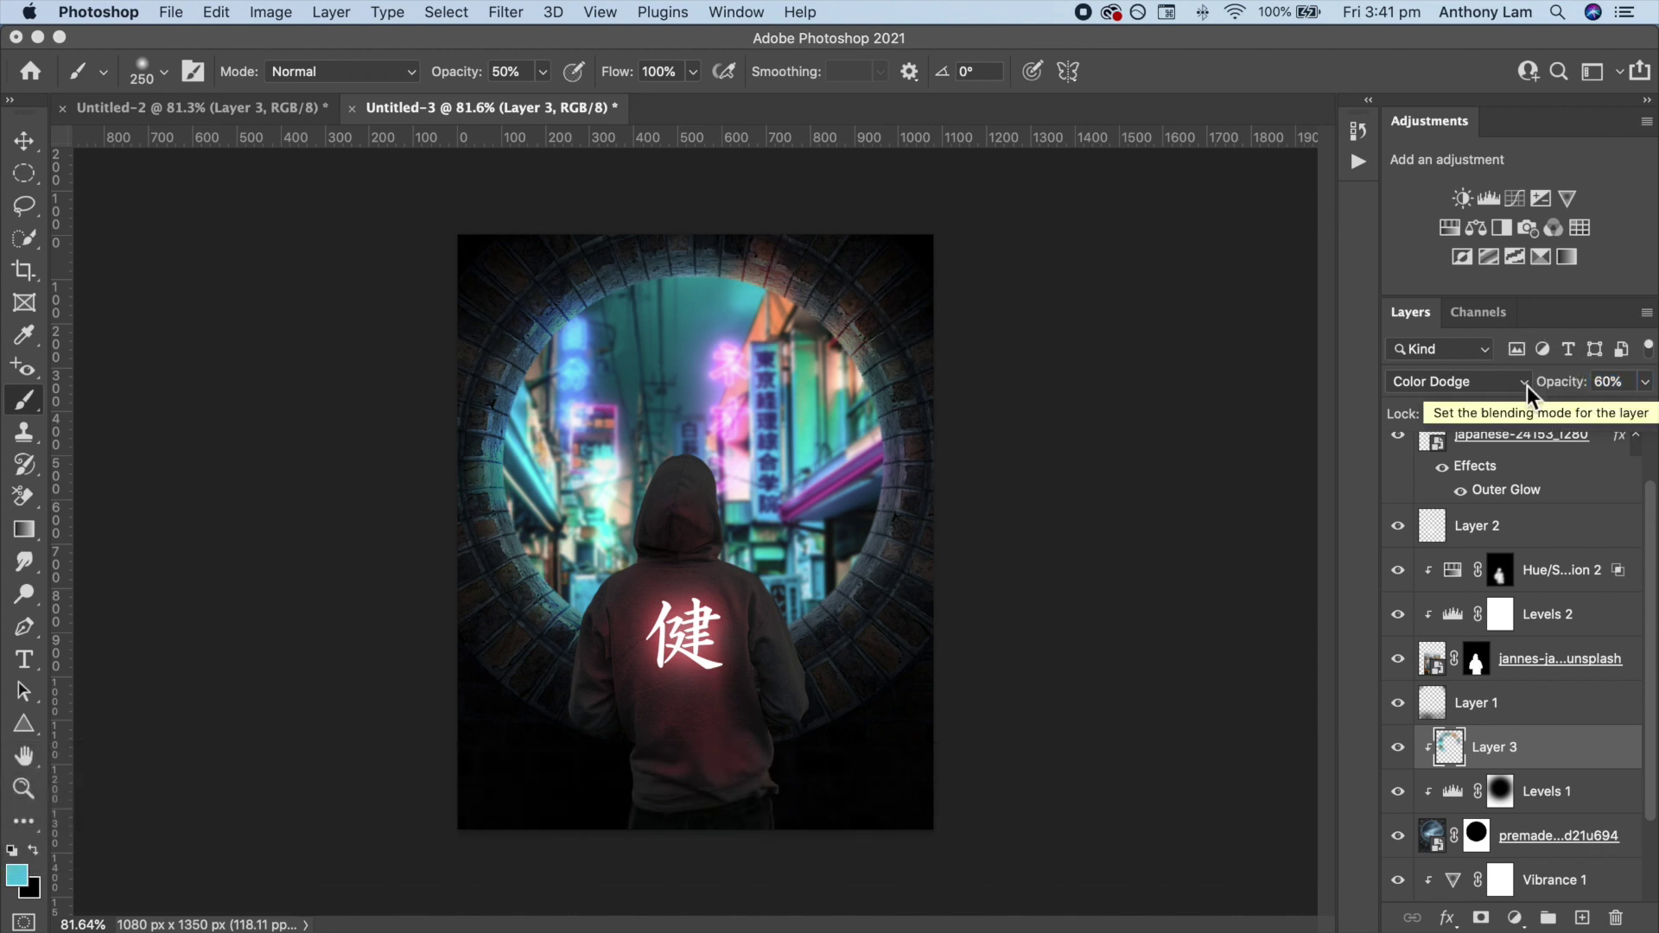
Clip a Brightness/Contrast adjustment to Layer 3 with contrast 20 and brightness 21.
{"action": "left_click", "coordinate": [1463, 199]}
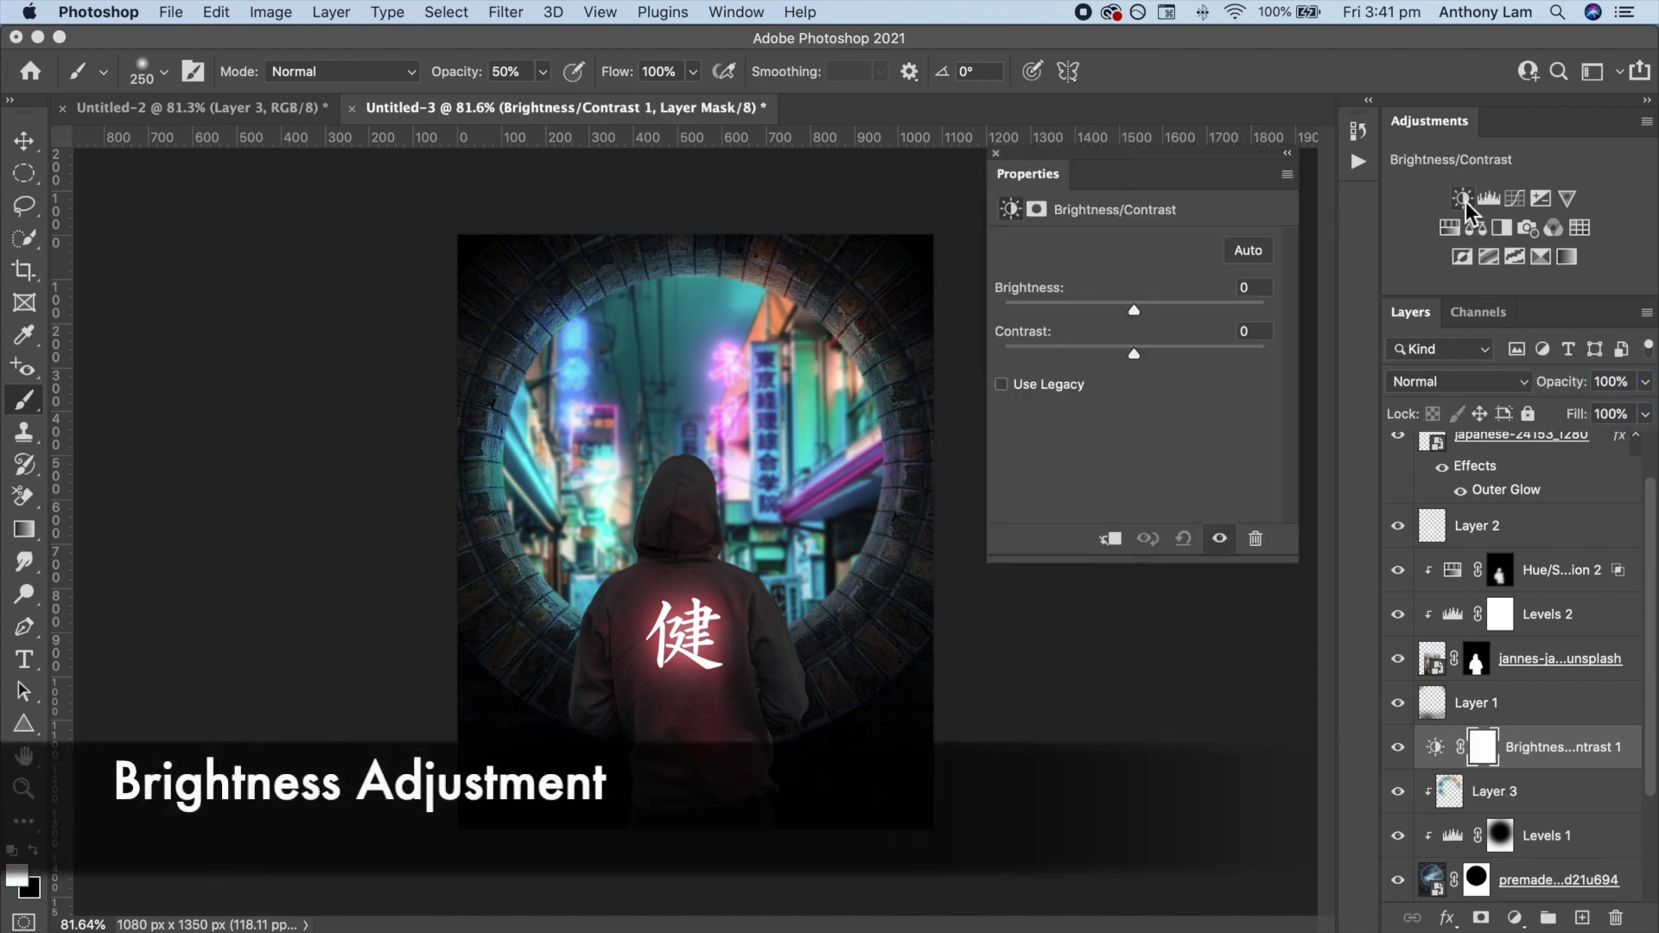
{"action": "left_click", "coordinate": [1109, 538]}
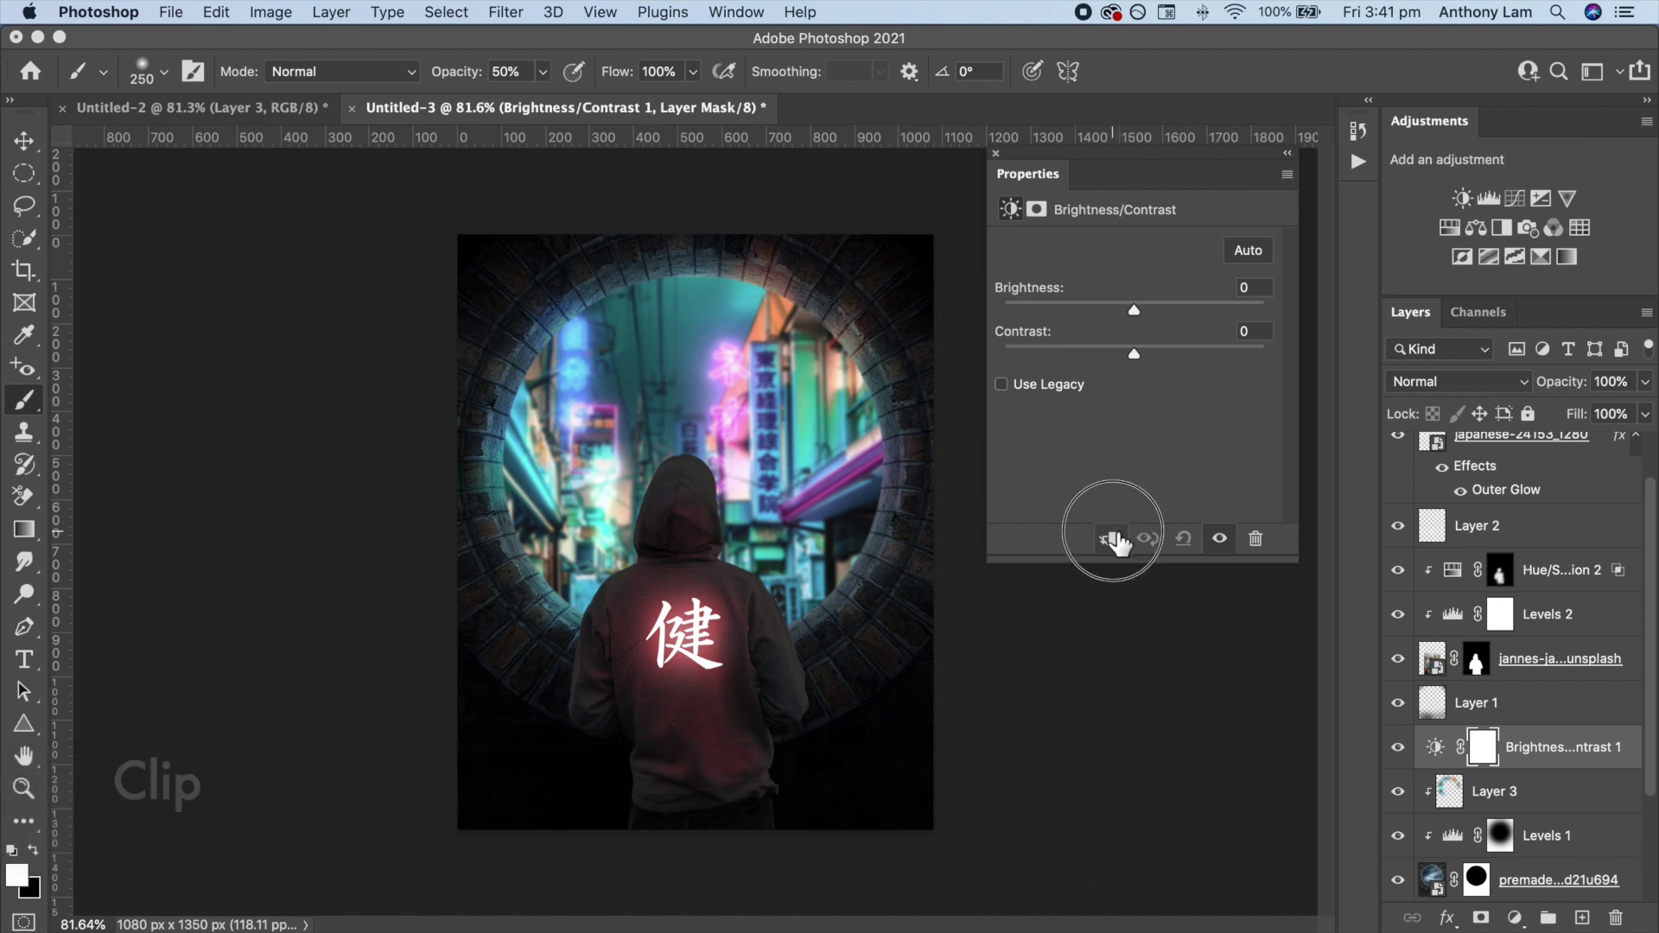
{"action": "left_click_drag", "start_coordinate": [1139, 355], "coordinate": [1158, 355]}
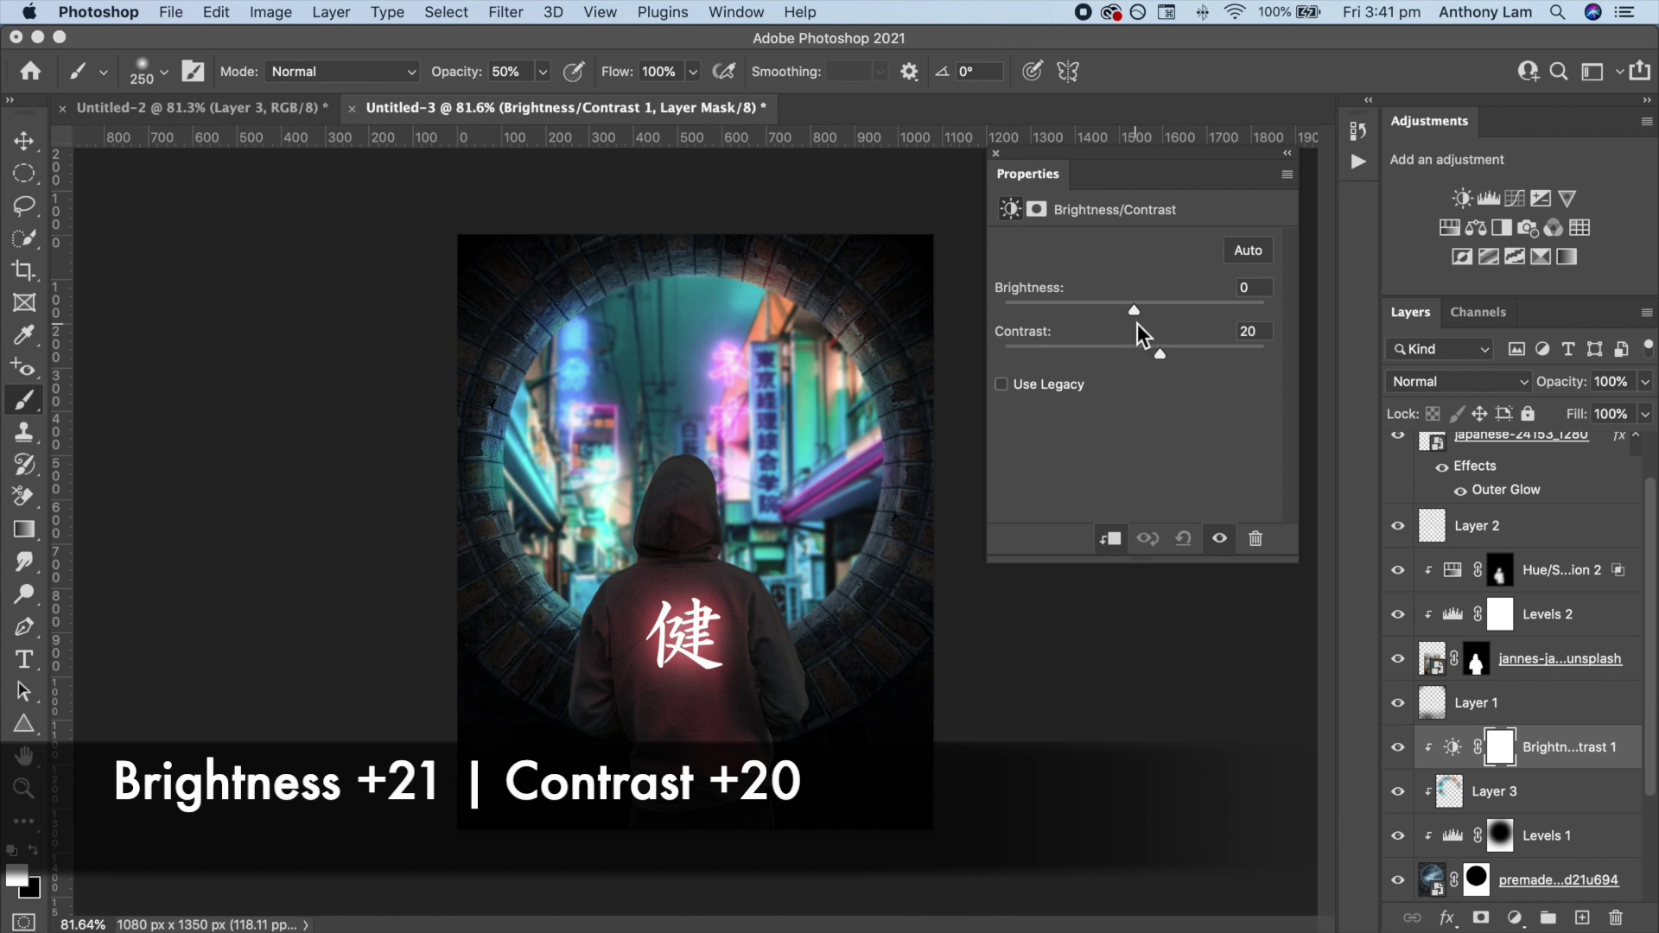
{"action": "left_click_drag", "start_coordinate": [1134, 310], "coordinate": [1153, 309]}
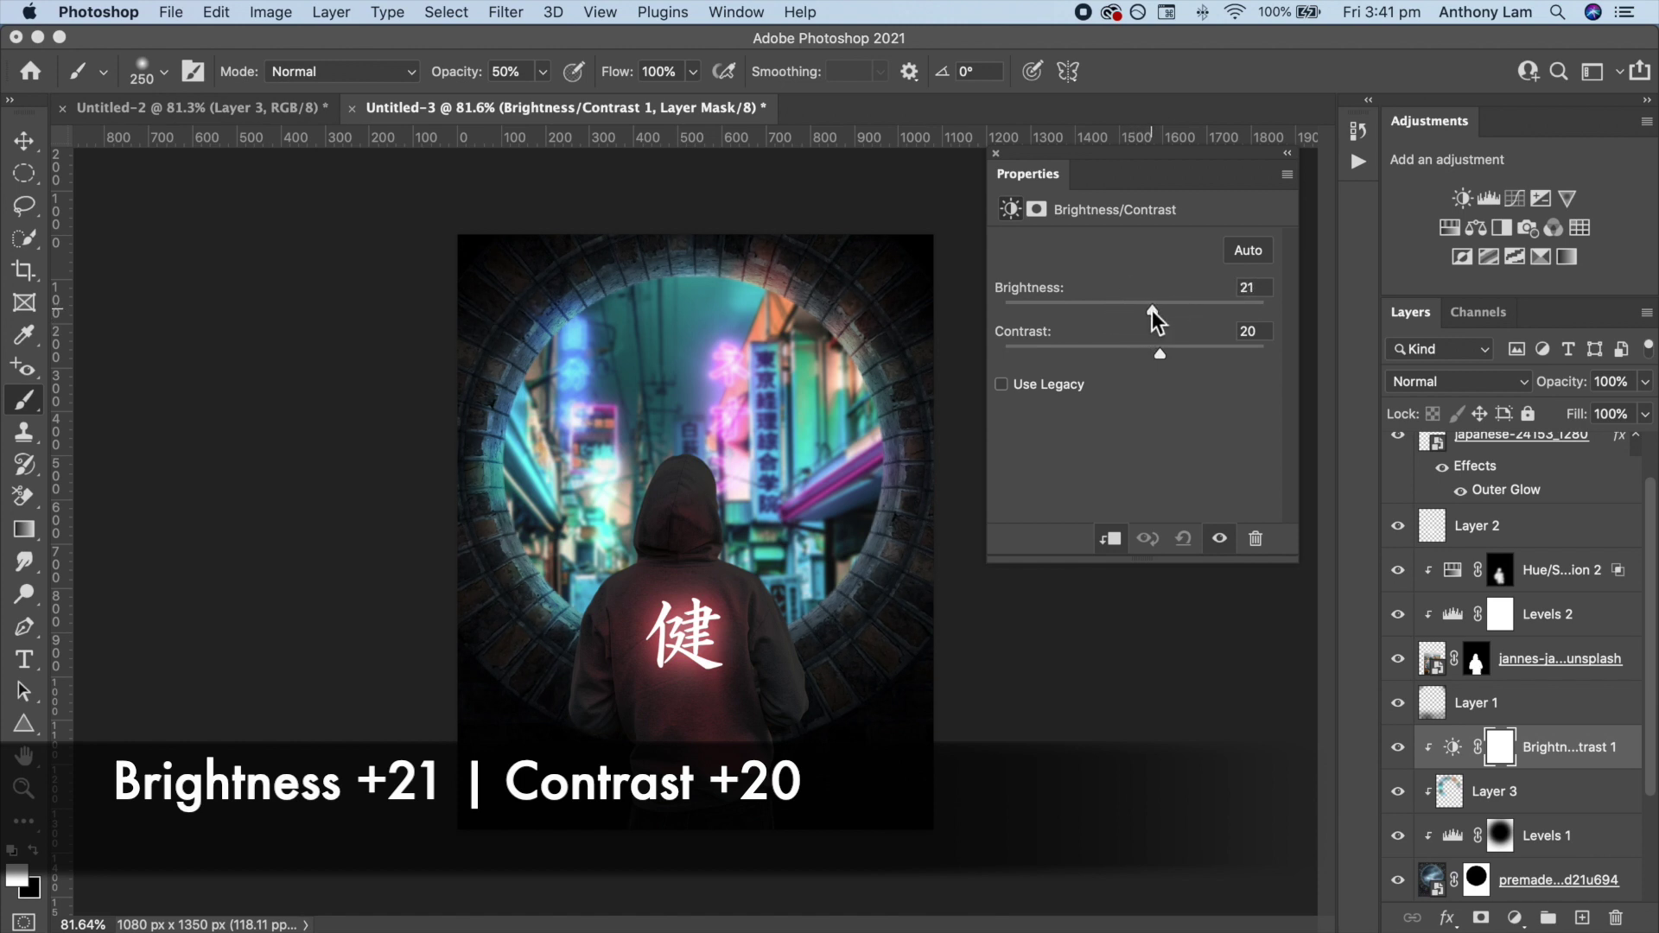
{"action": "left_click", "coordinate": [995, 152]}
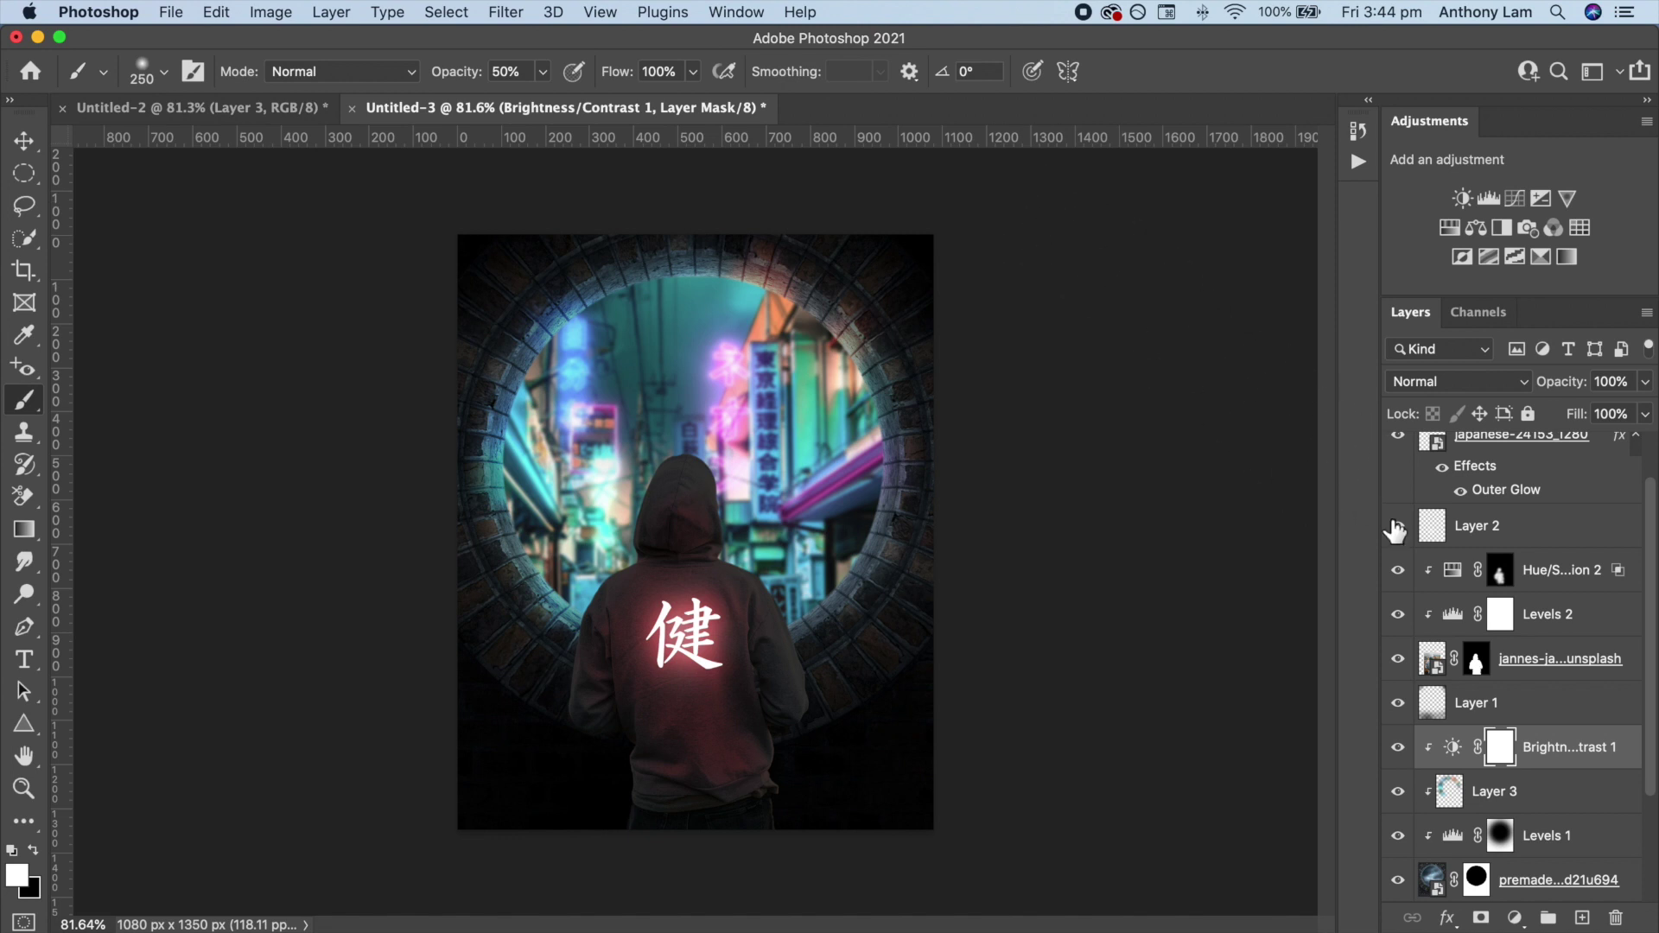
Duplicate the Hue/Saturation 2 layer and invert the copy's mask.
{"action": "mouse_move", "coordinate": [1451, 570]}
{"action": "left_mouse_down"}
{"action": "mouse_move", "coordinate": [1547, 906]}
{"action": "mouse_move", "coordinate": [1582, 917]}
{"action": "left_mouse_up"}
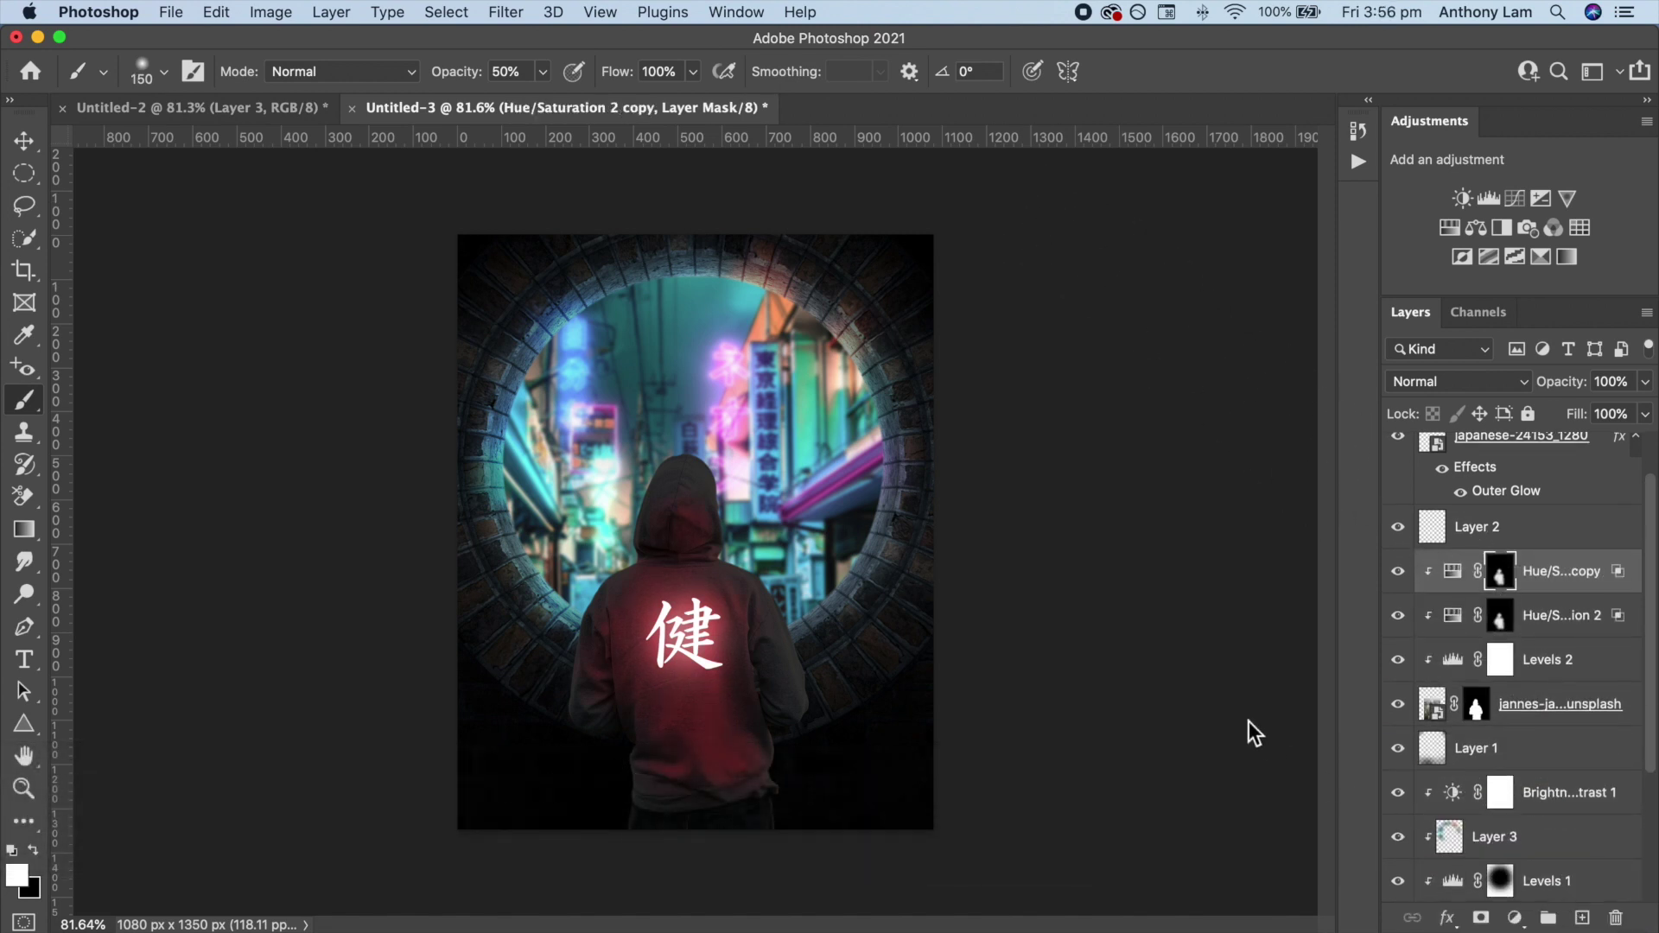
{"action": "key", "text": "ctrl+i"}
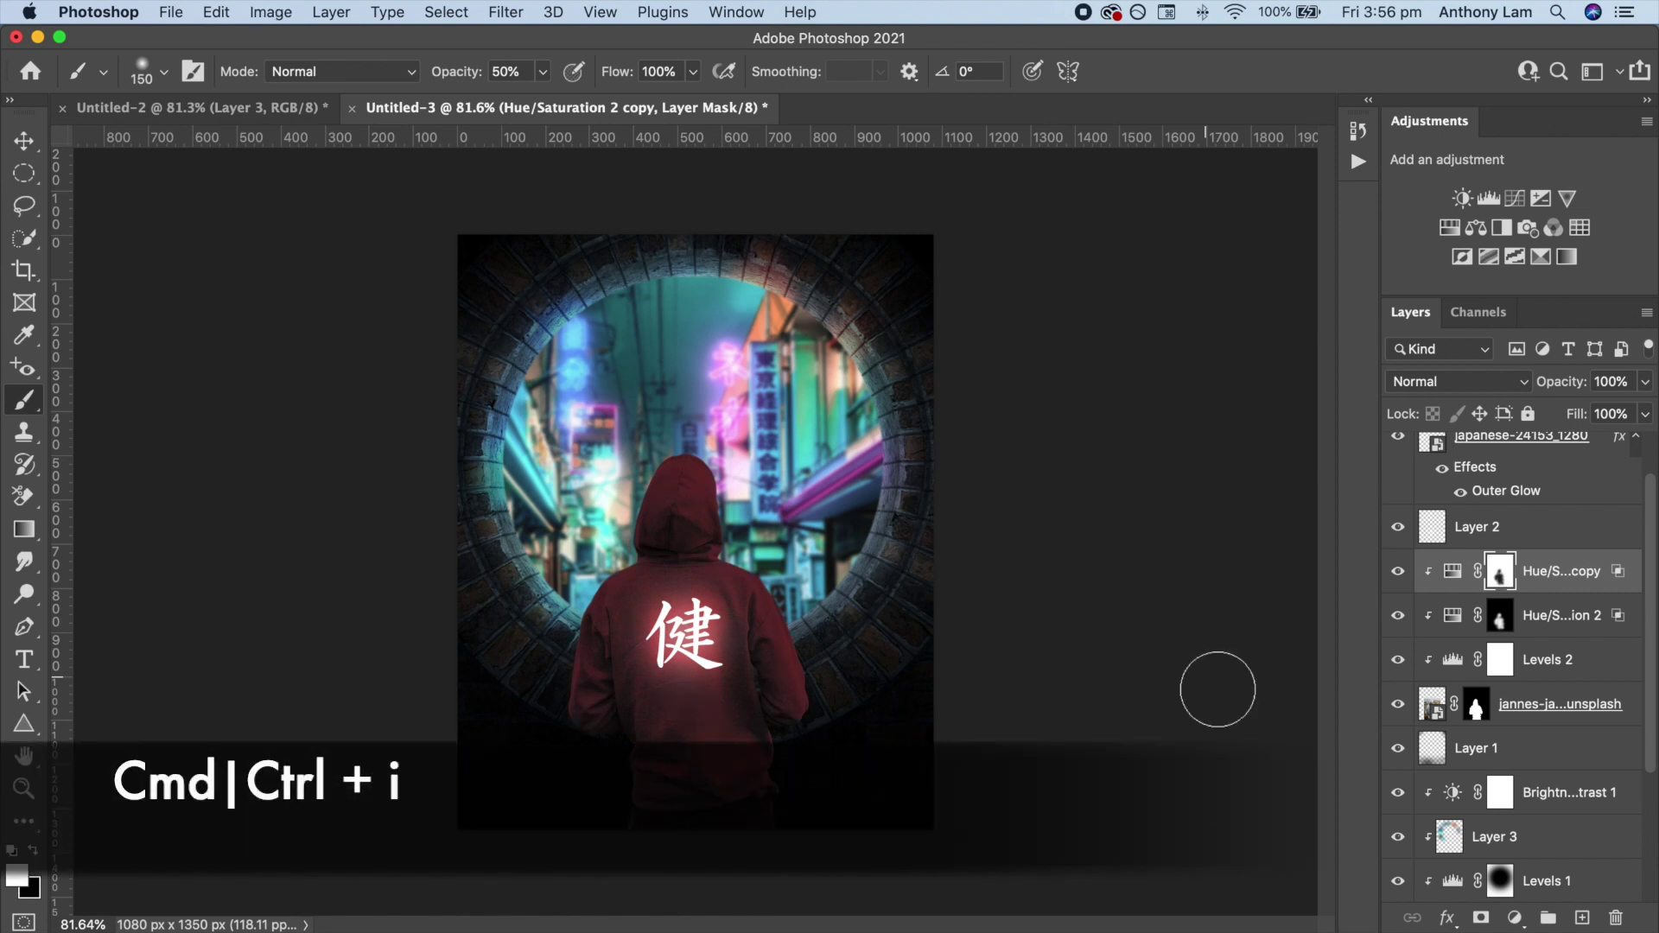
Set the Hue/Saturation 2 copy to hue 186, saturation 70, lightness -2.
{"action": "double_click", "coordinate": [1454, 575]}
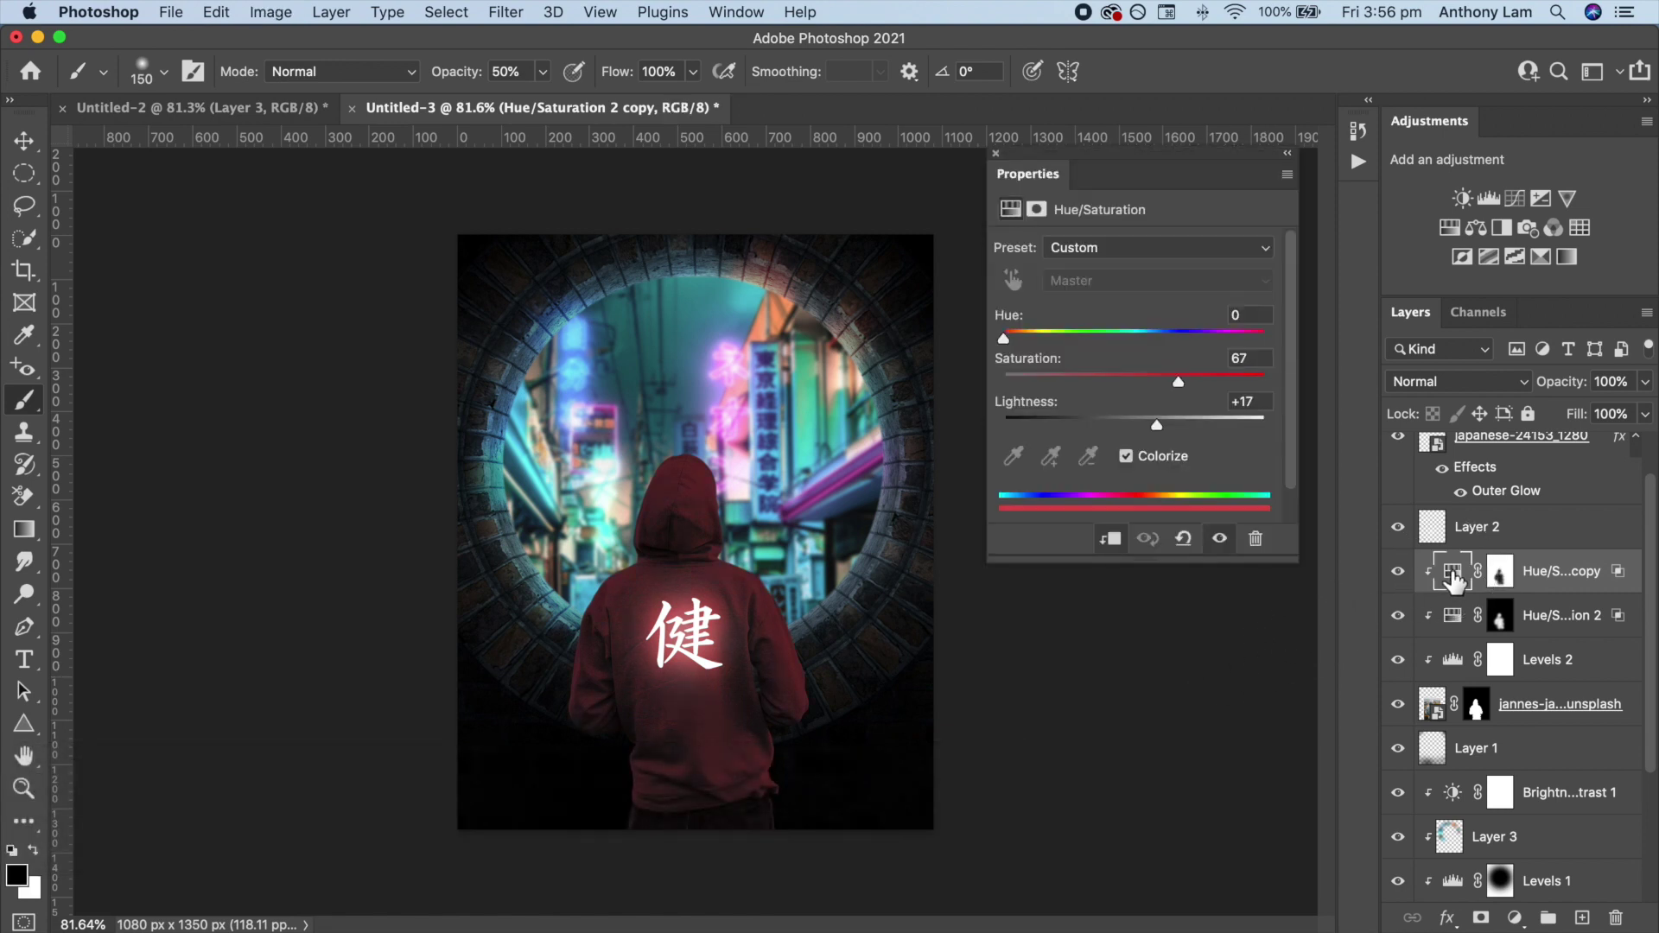
{"action": "left_click", "coordinate": [1140, 335]}
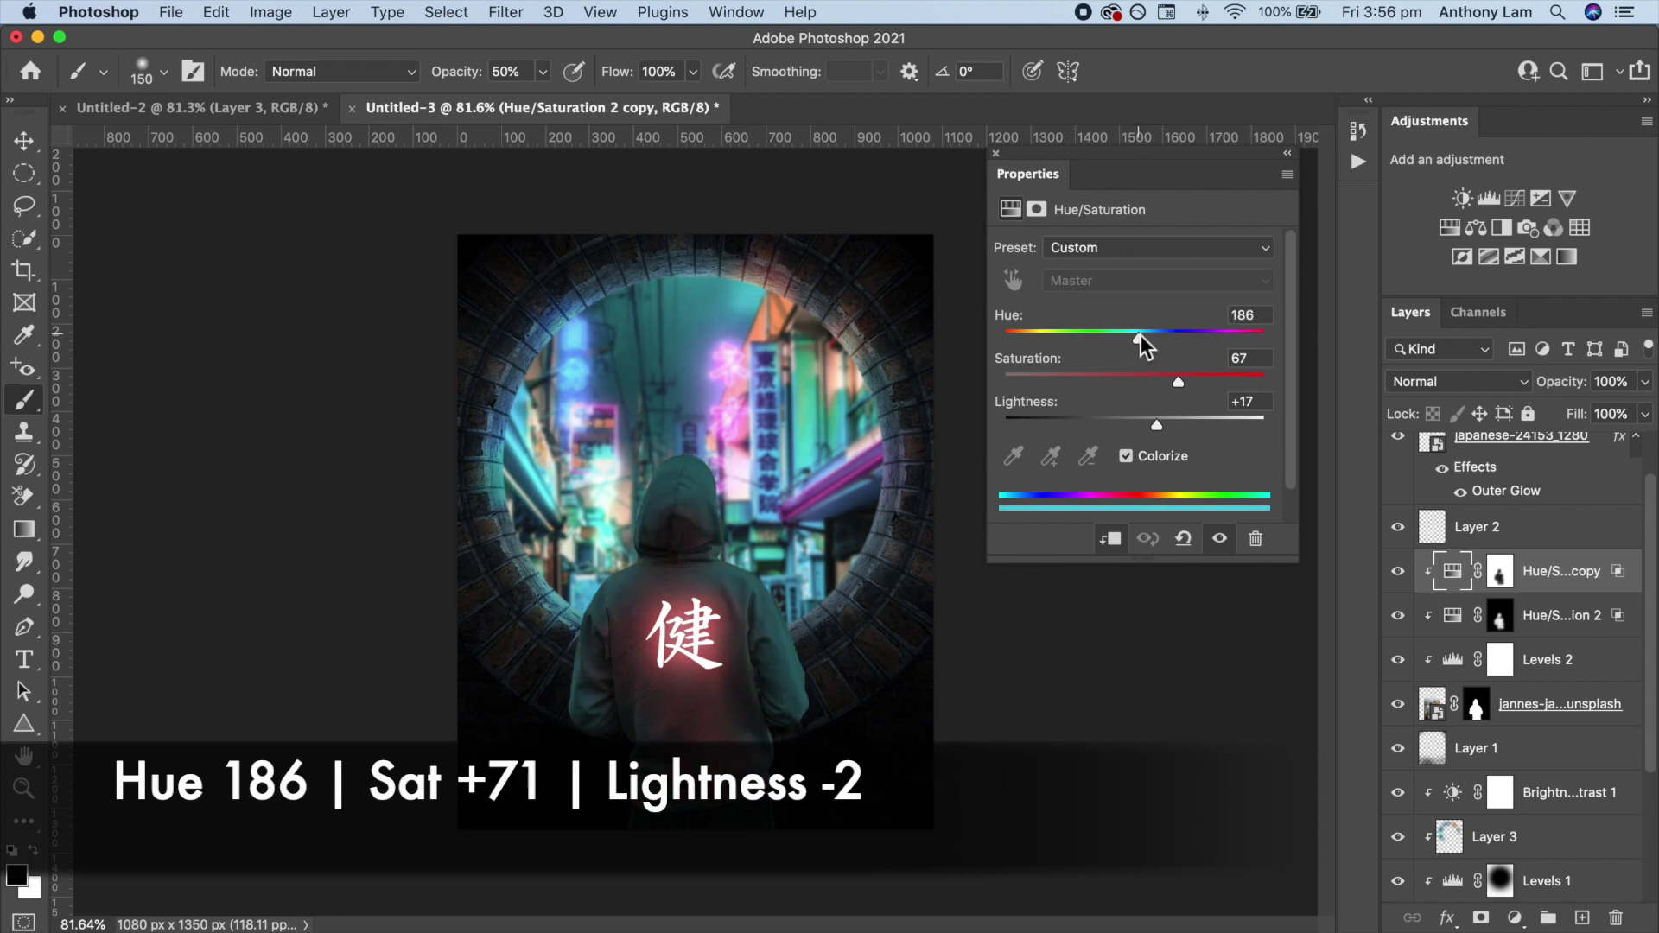
{"action": "left_click", "coordinate": [1154, 421]}
{"action": "mouse_move", "coordinate": [1155, 422]}
{"action": "left_mouse_down"}
{"action": "mouse_move", "coordinate": [1132, 424]}
{"action": "mouse_move", "coordinate": [1190, 386]}
{"action": "left_mouse_up"}
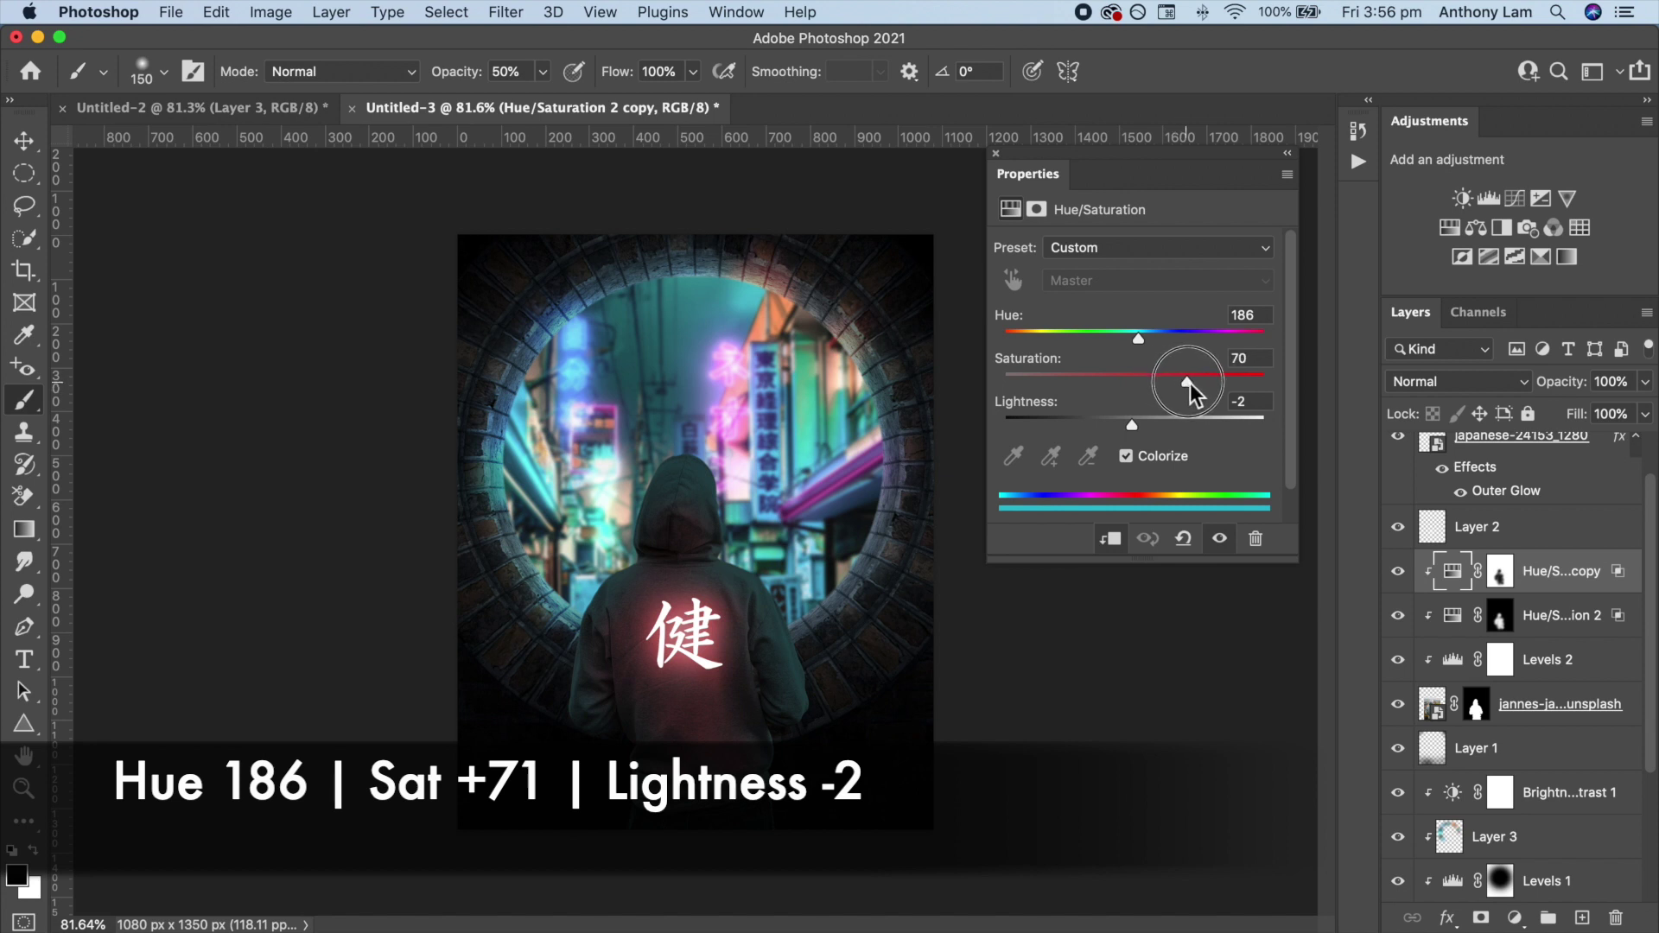
{"action": "left_click", "coordinate": [995, 154]}
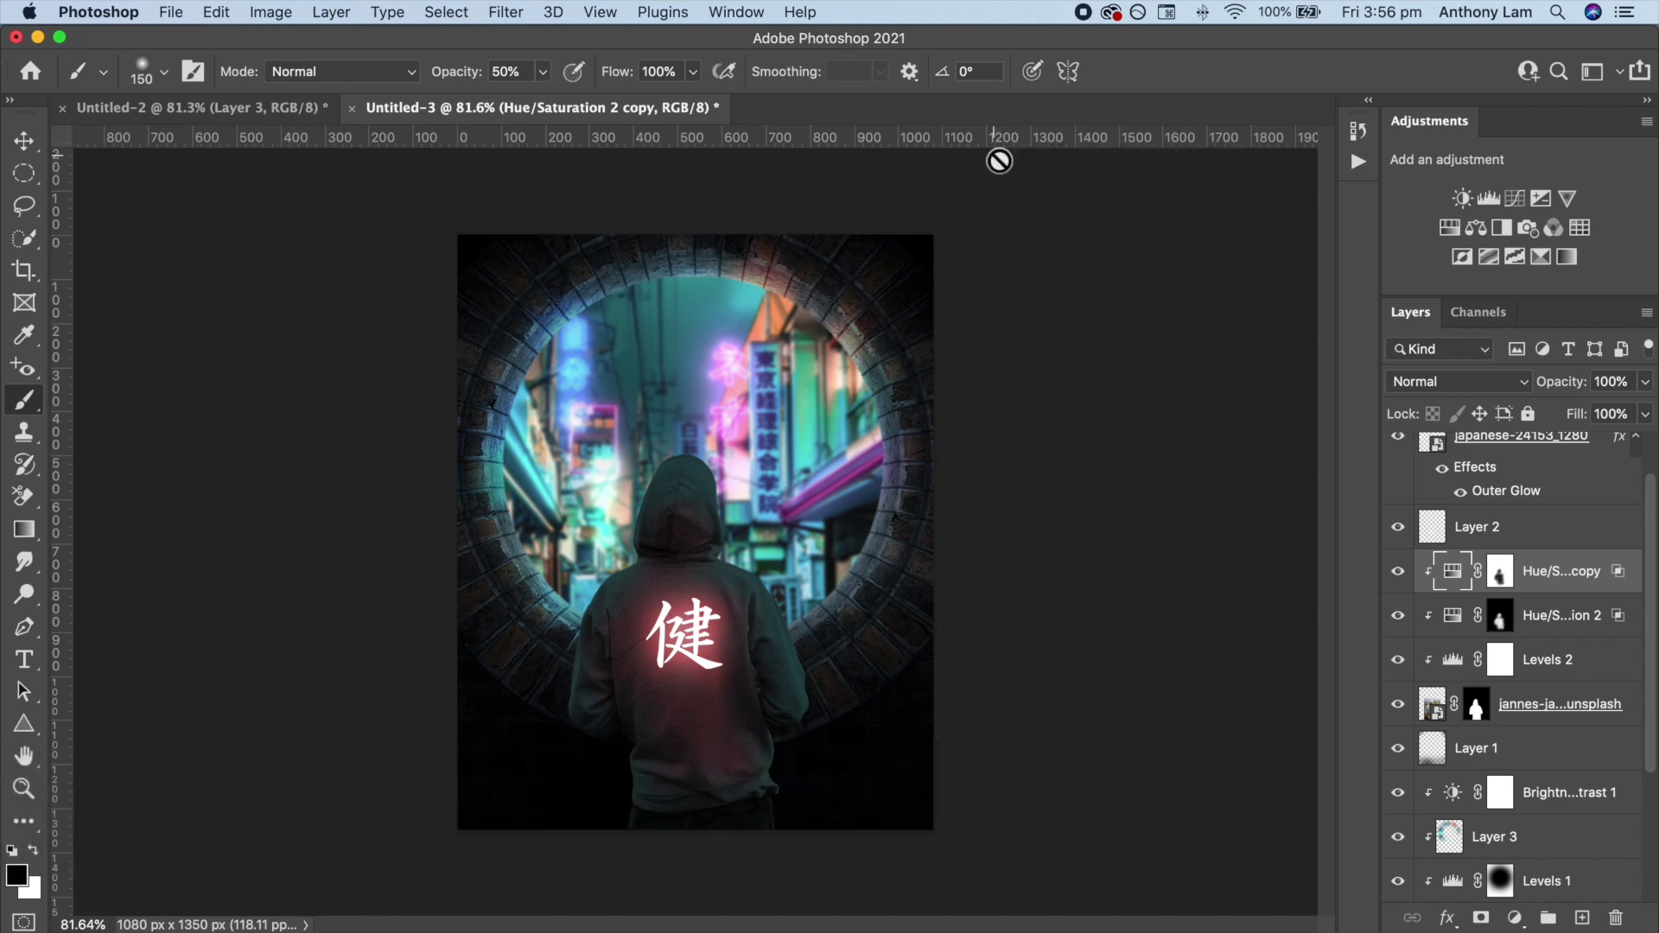
Paint black at 60% on the copy's mask to fade the tint off the figure and kanji.
{"action": "left_click", "coordinate": [1499, 575]}
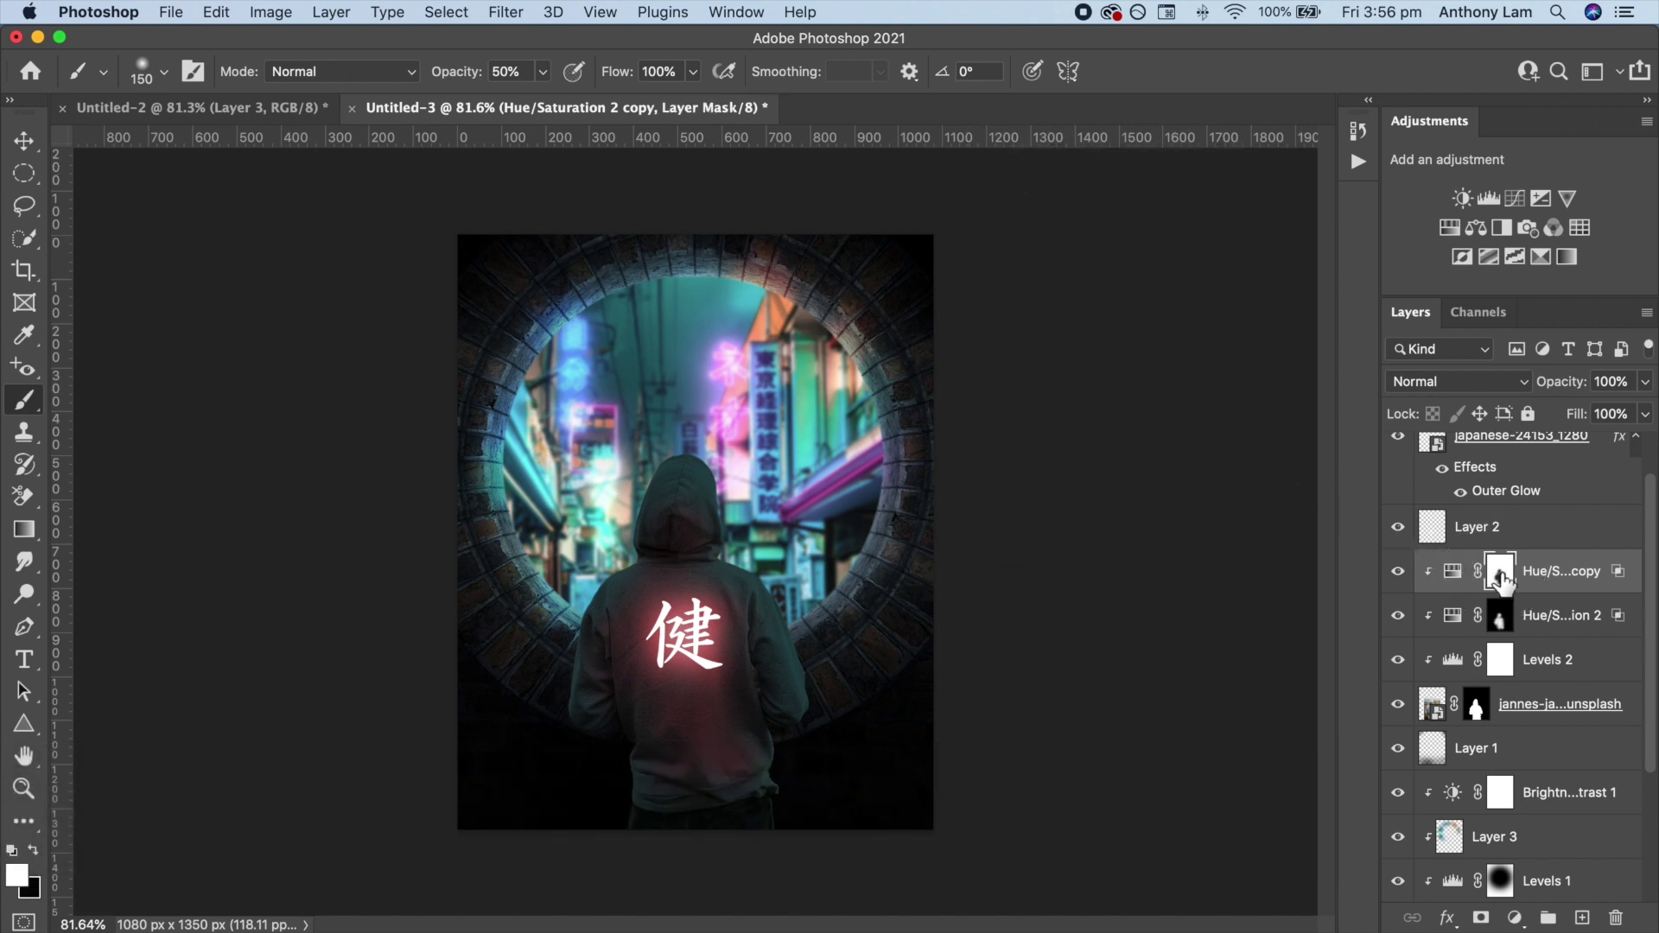
{"action": "key", "text": "x"}
{"action": "key", "text": "bracketright"}
{"action": "key", "text": "bracketright"}
{"action": "left_click_drag", "start_coordinate": [804, 800], "coordinate": [703, 806]}
{"action": "key", "text": "6"}
{"action": "mouse_move", "coordinate": [611, 740]}
{"action": "left_mouse_down"}
{"action": "mouse_move", "coordinate": [698, 654]}
{"action": "mouse_move", "coordinate": [778, 703]}
{"action": "mouse_move", "coordinate": [785, 659]}
{"action": "mouse_move", "coordinate": [689, 604]}
{"action": "mouse_move", "coordinate": [689, 688]}
{"action": "left_mouse_up"}
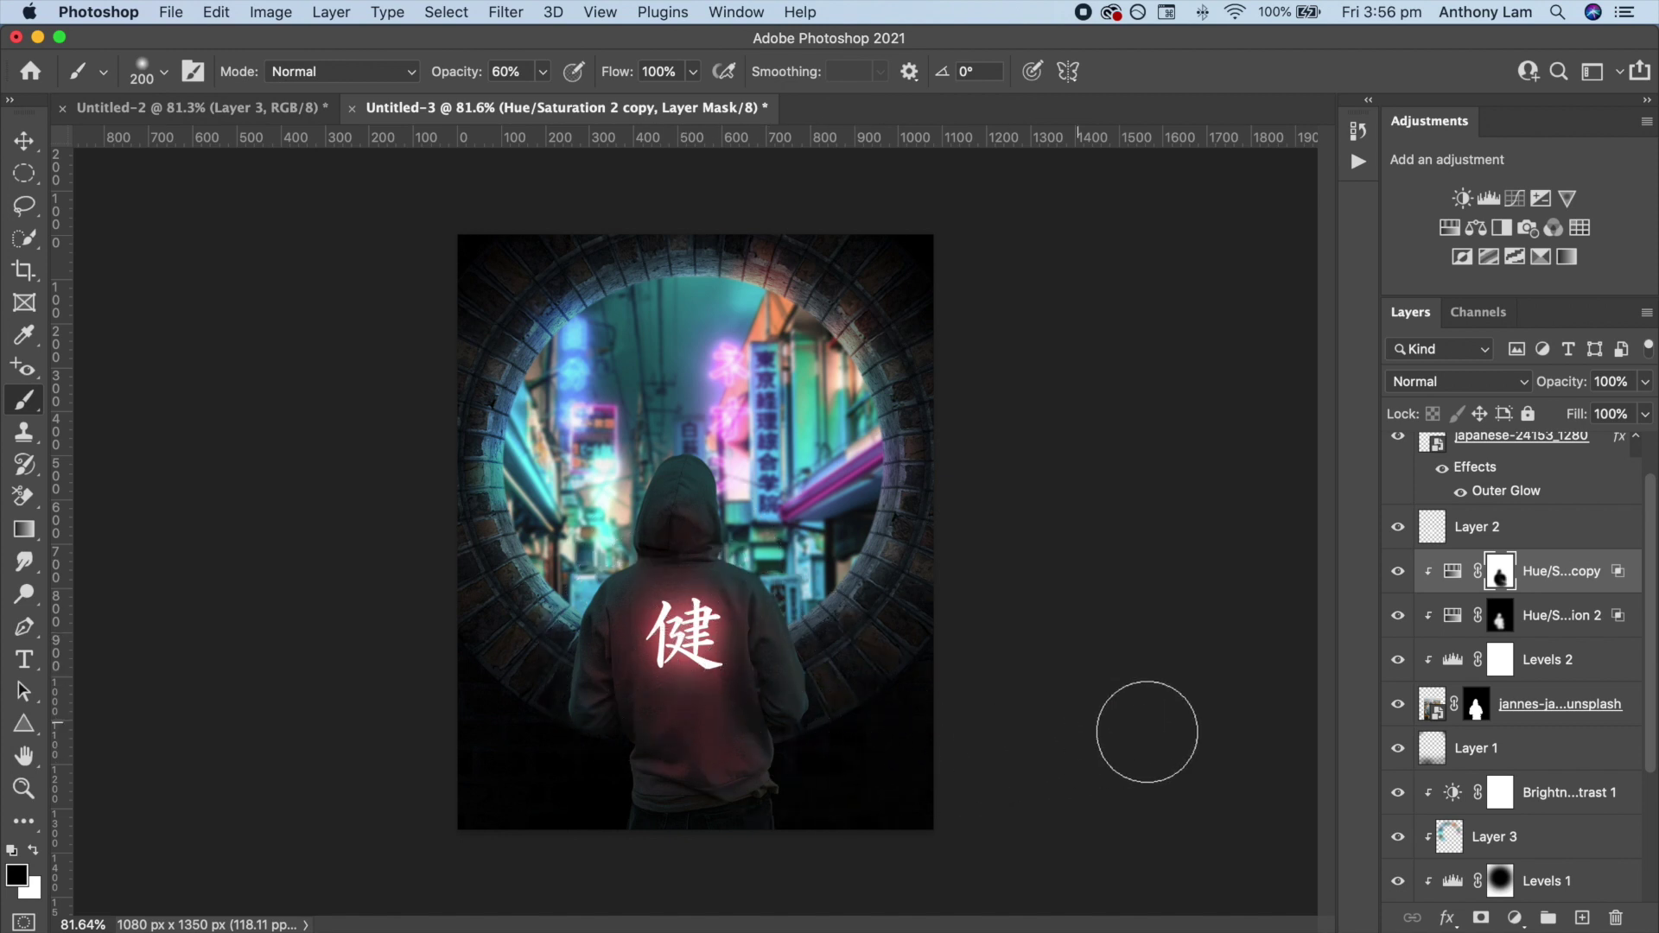
{"action": "scroll", "coordinate": [1492, 782], "scroll_direction": "down", "scroll_amount": 3}
{"action": "scroll", "coordinate": [1494, 783], "scroll_direction": "down", "scroll_amount": 2}
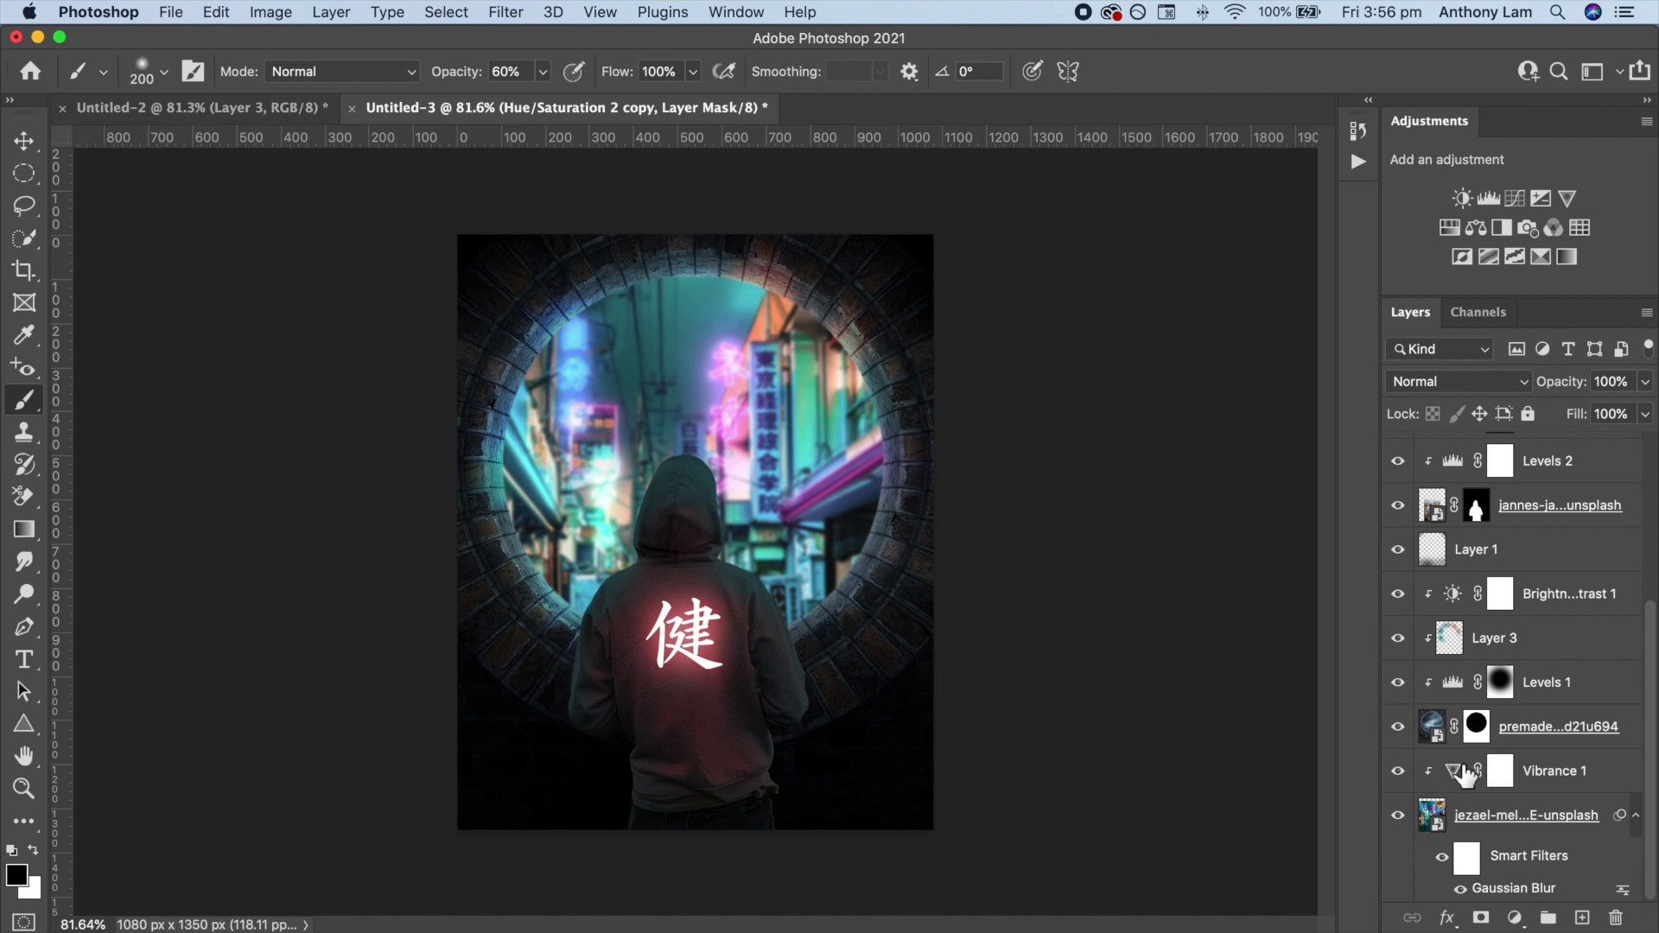
Add a new layer above Vibrance 1 and fill it with solid white.
{"action": "left_click", "coordinate": [1466, 775]}
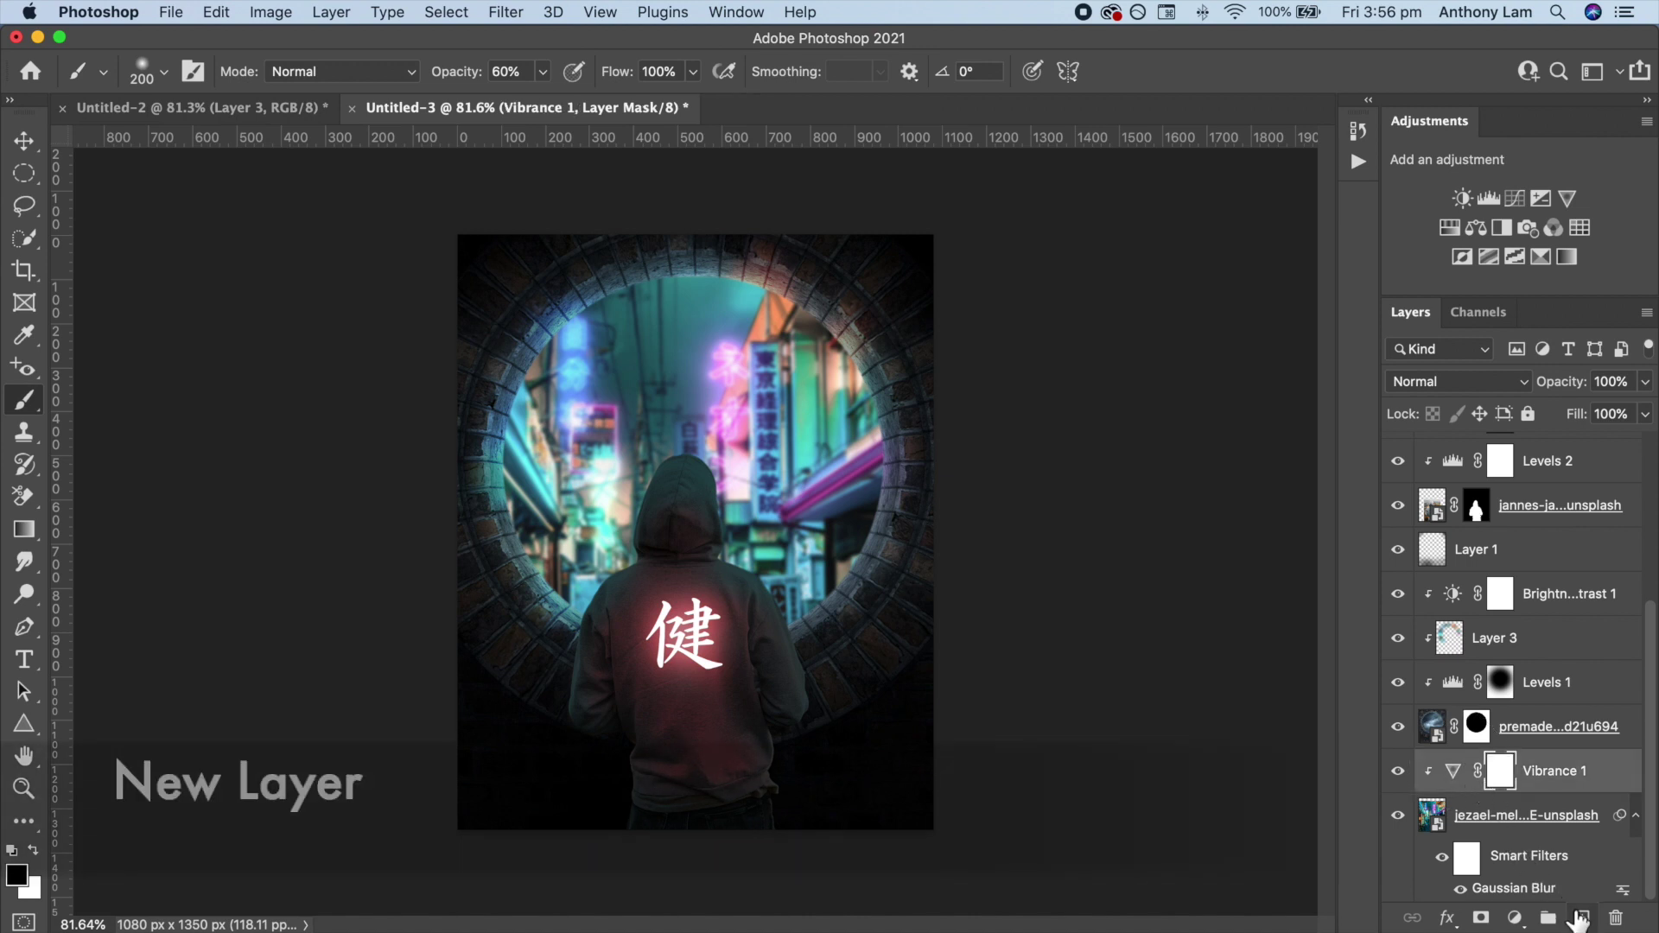
{"action": "left_click", "coordinate": [1582, 918]}
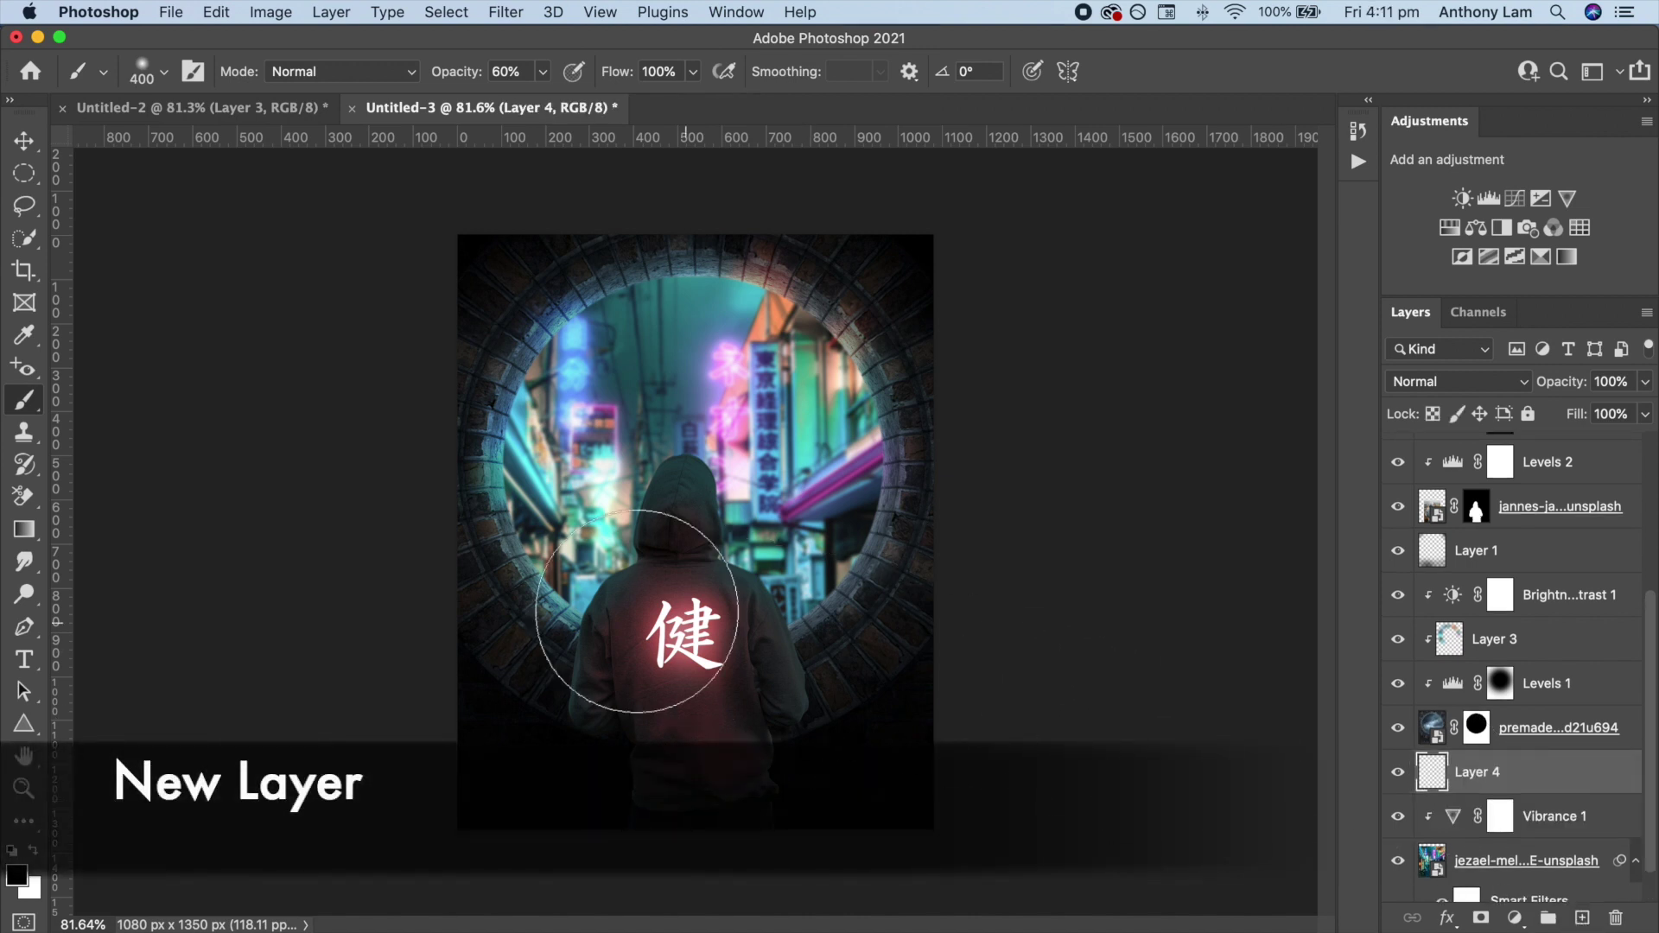
{"action": "left_click", "coordinate": [38, 522]}
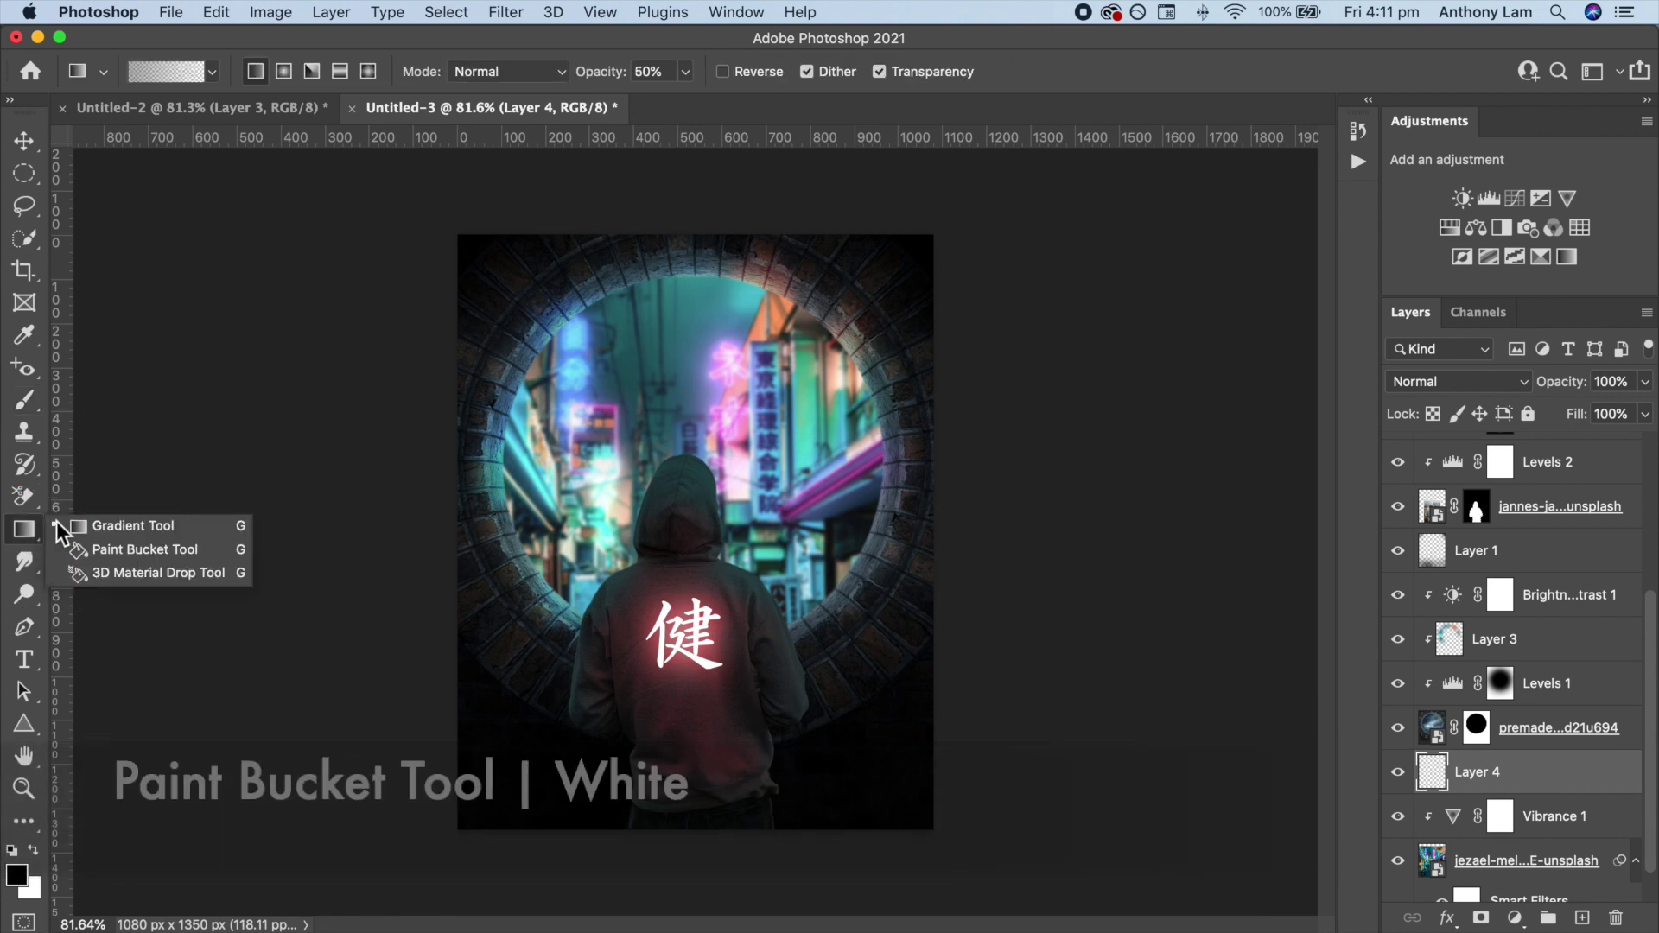
{"action": "left_click", "coordinate": [121, 550]}
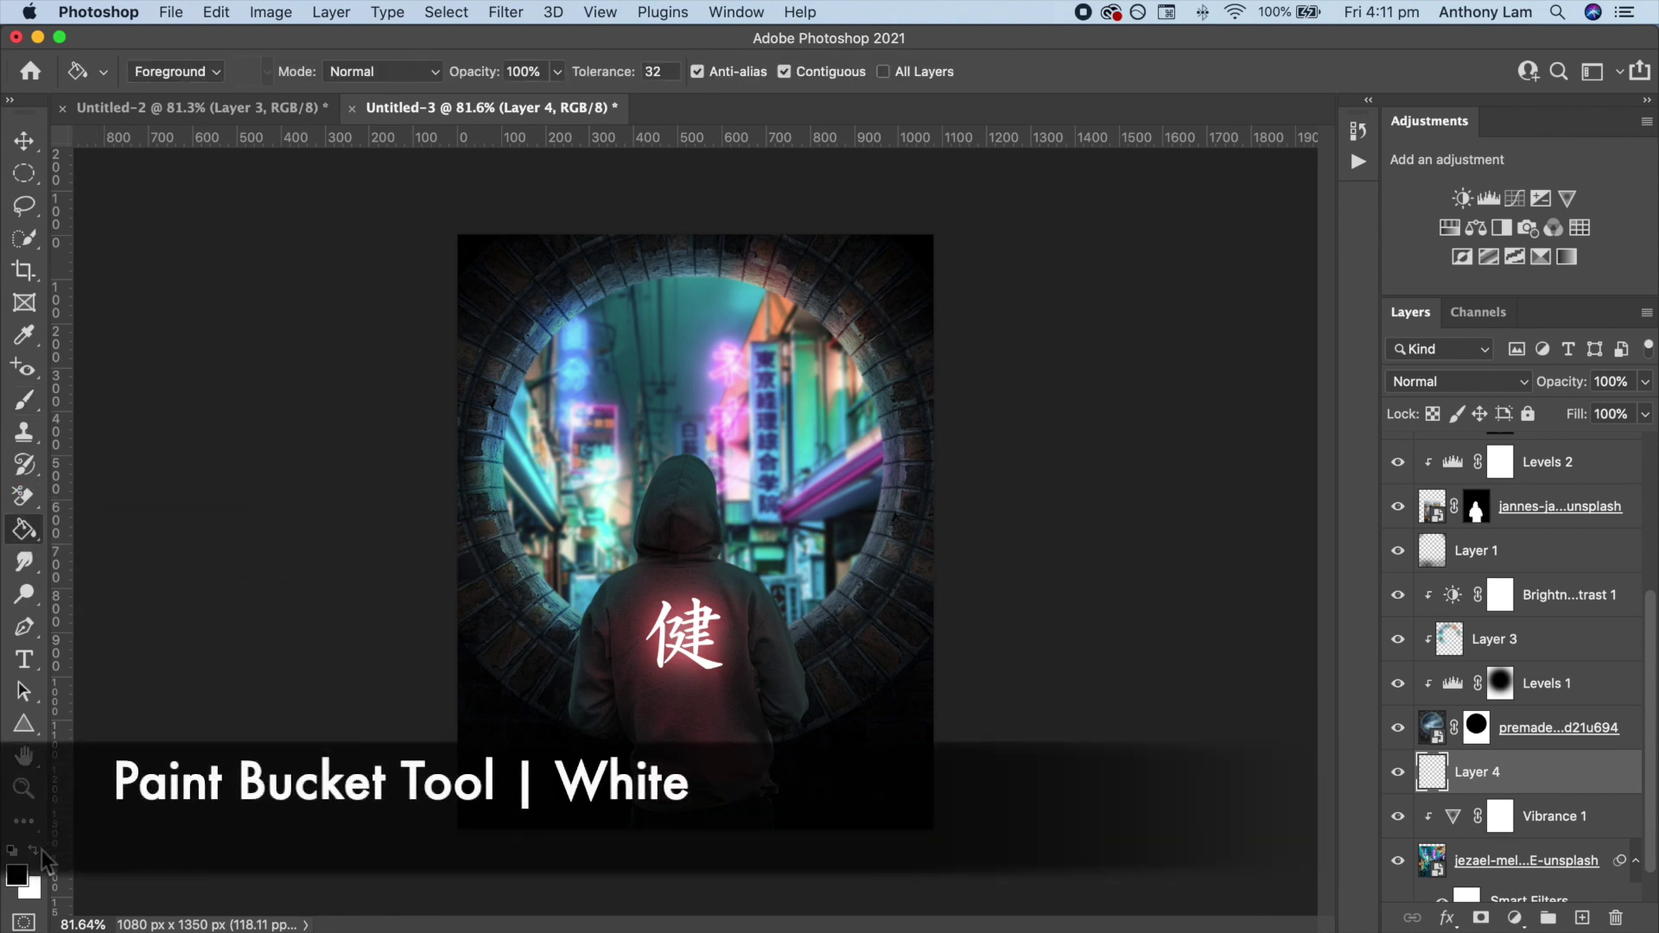
{"action": "left_click", "coordinate": [587, 493]}
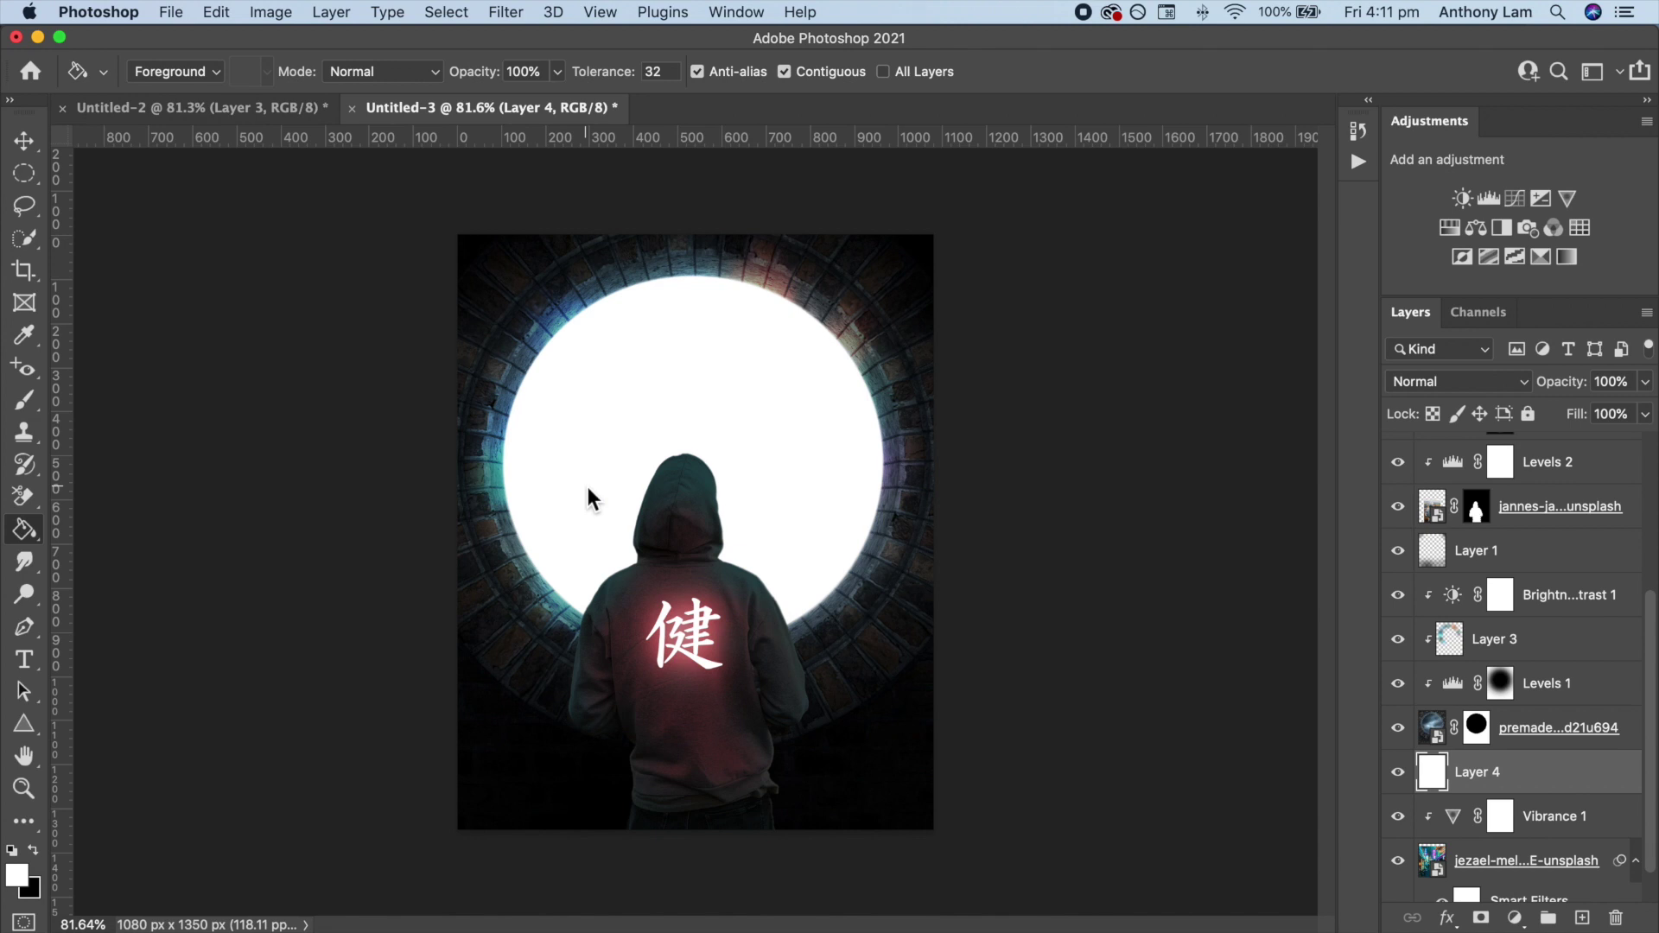
Give the white layer a Render Clouds mask and lower its opacity to about 51%.
{"action": "left_click", "coordinate": [1481, 918]}
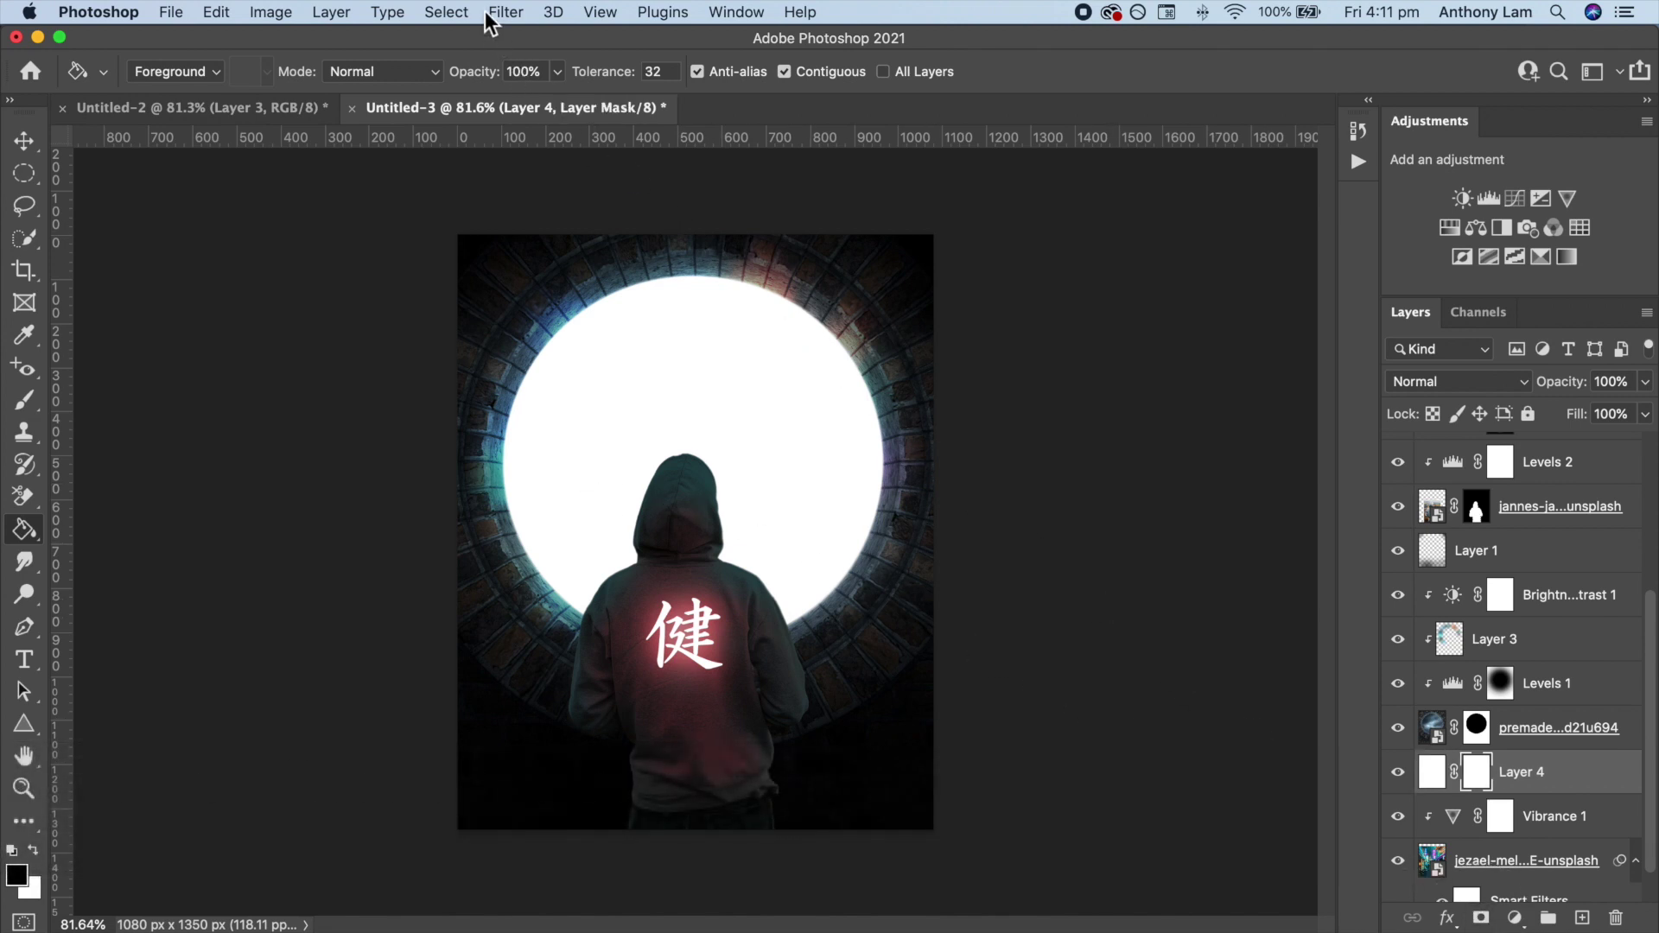
{"action": "left_click", "coordinate": [492, 14]}
{"action": "mouse_move", "coordinate": [526, 404]}
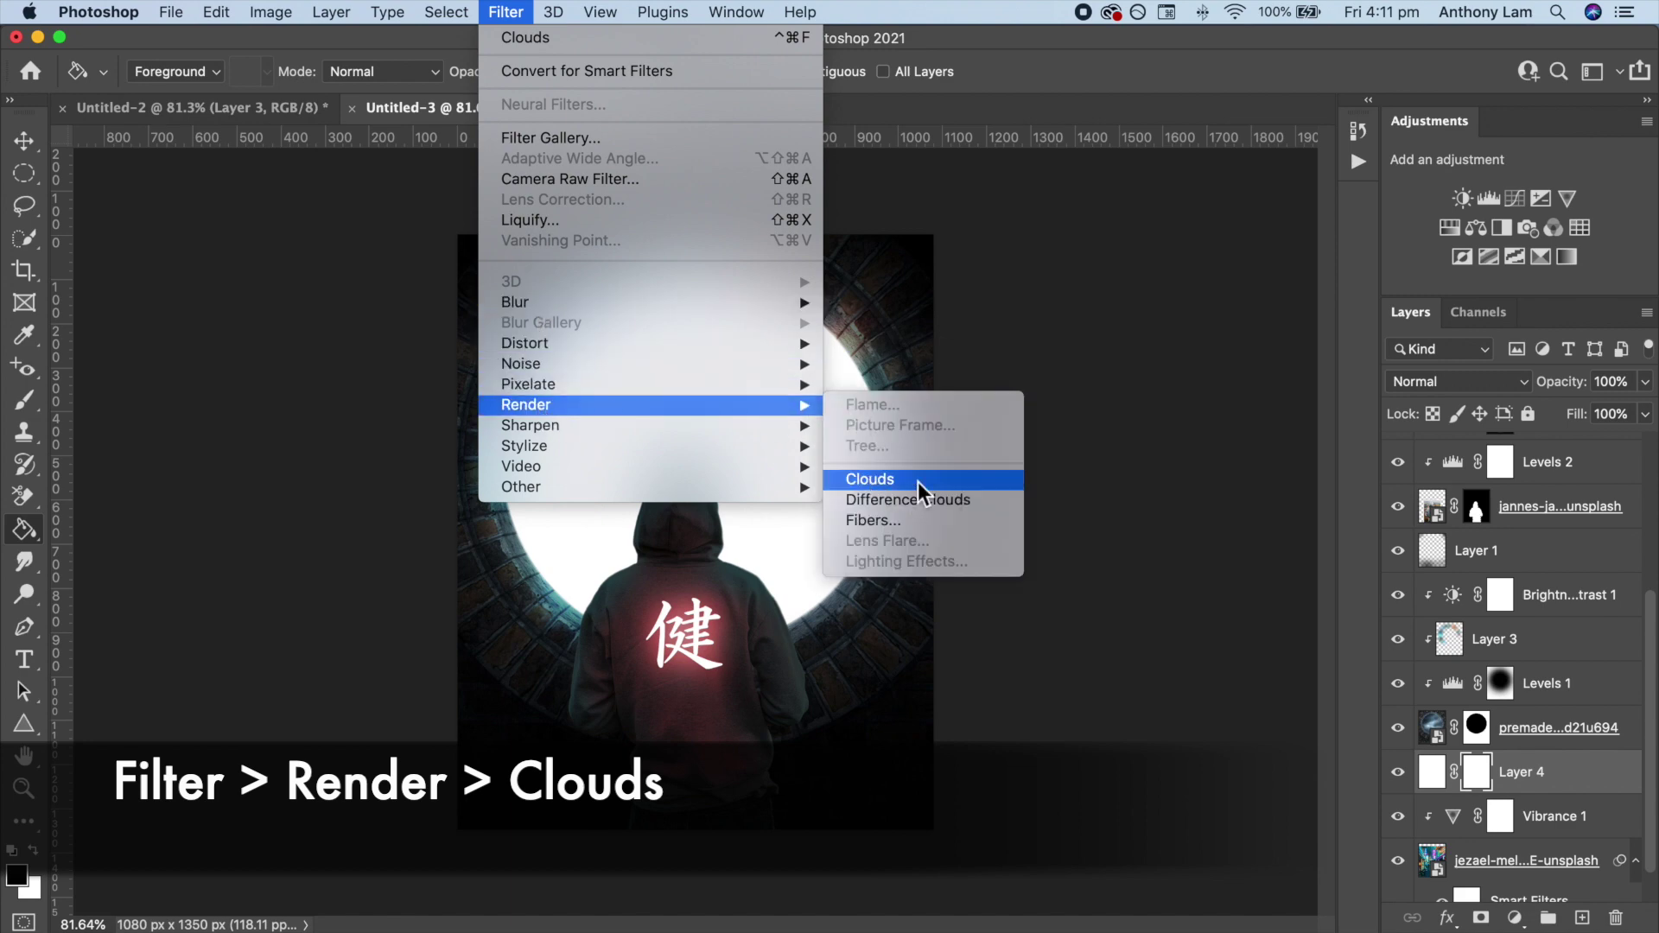
{"action": "left_click", "coordinate": [931, 482]}
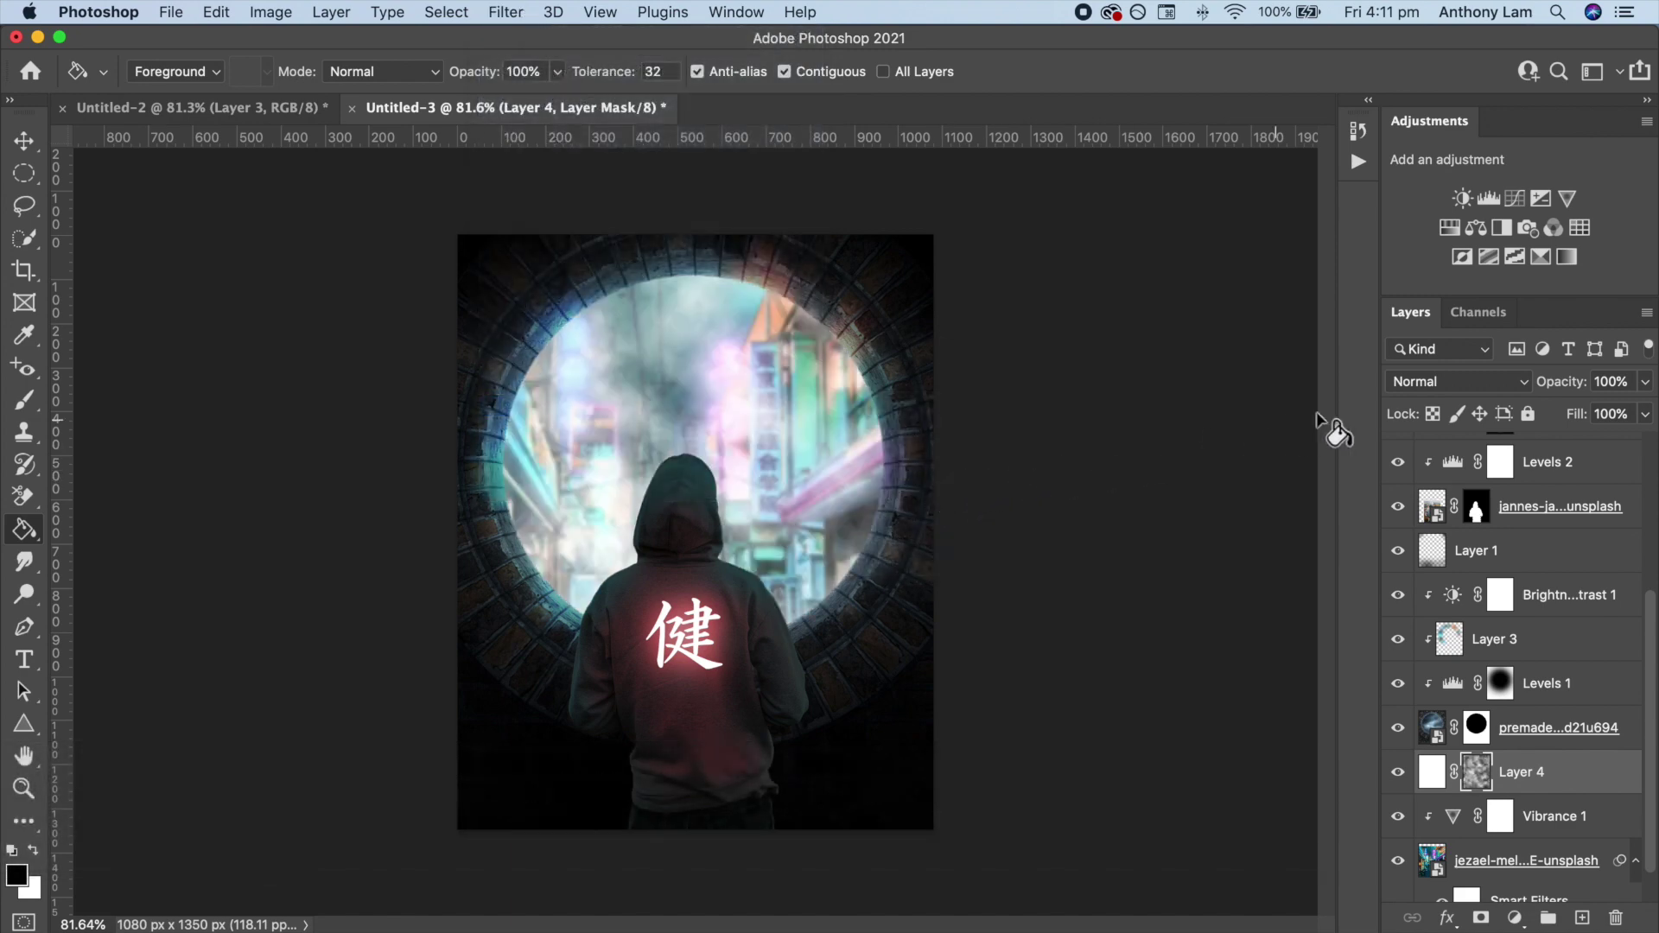
{"action": "left_click_drag", "start_coordinate": [1581, 383], "coordinate": [1521, 391]}
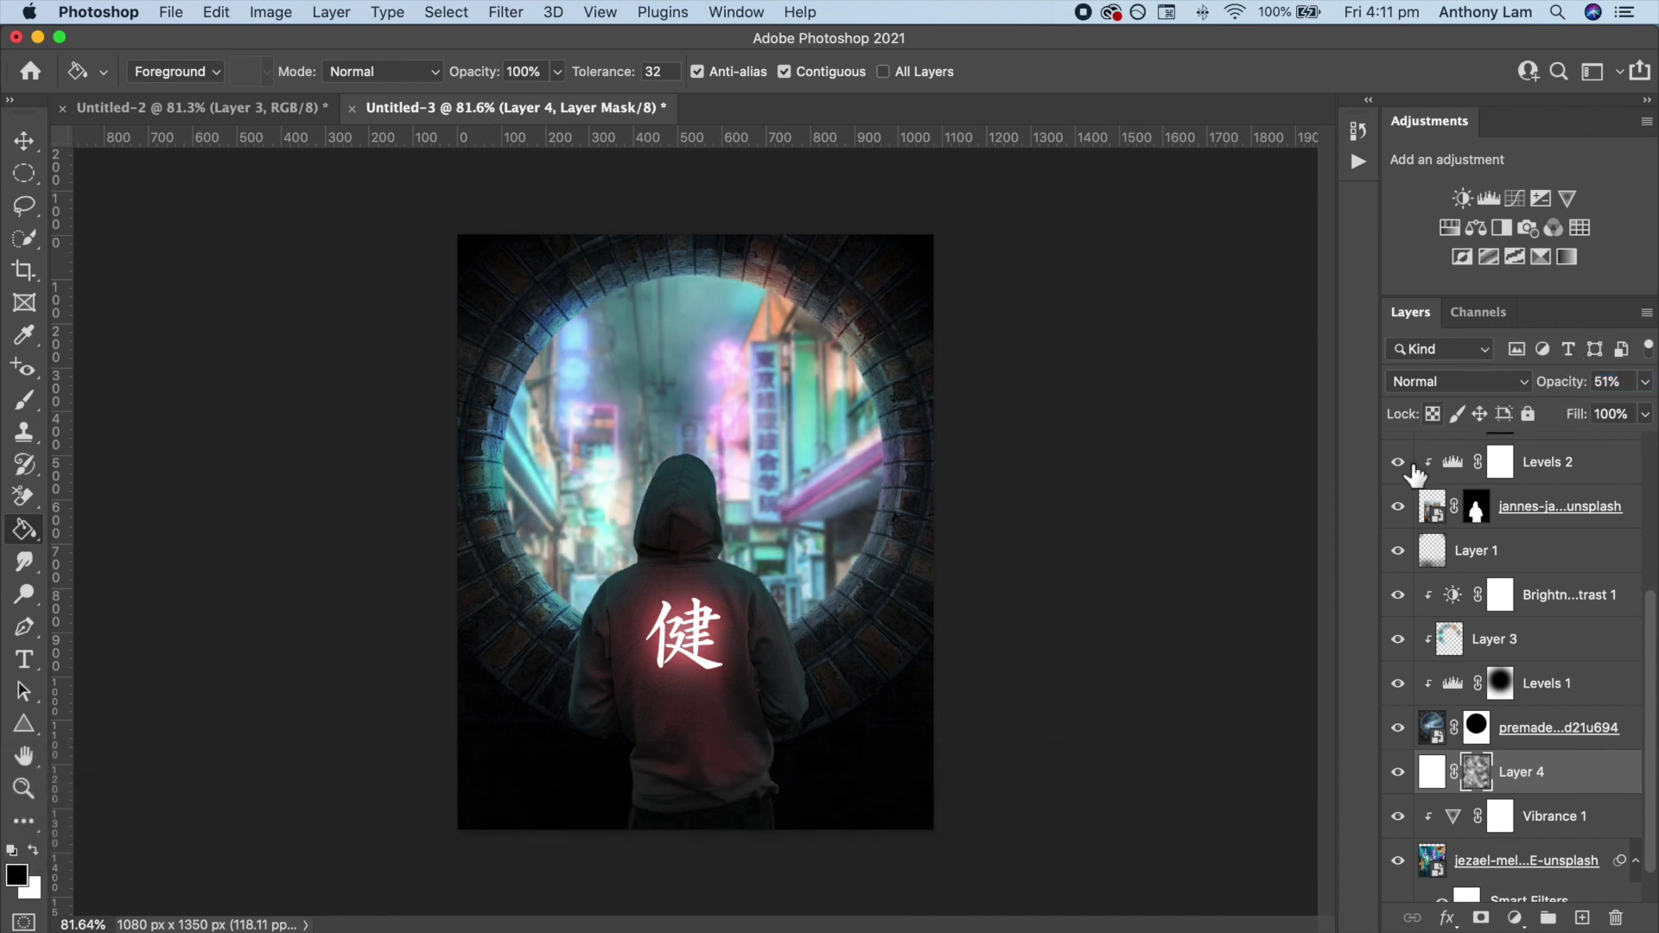
Squash the haze layer down toward the bottom of the window.
{"action": "key", "text": "ctrl+t"}
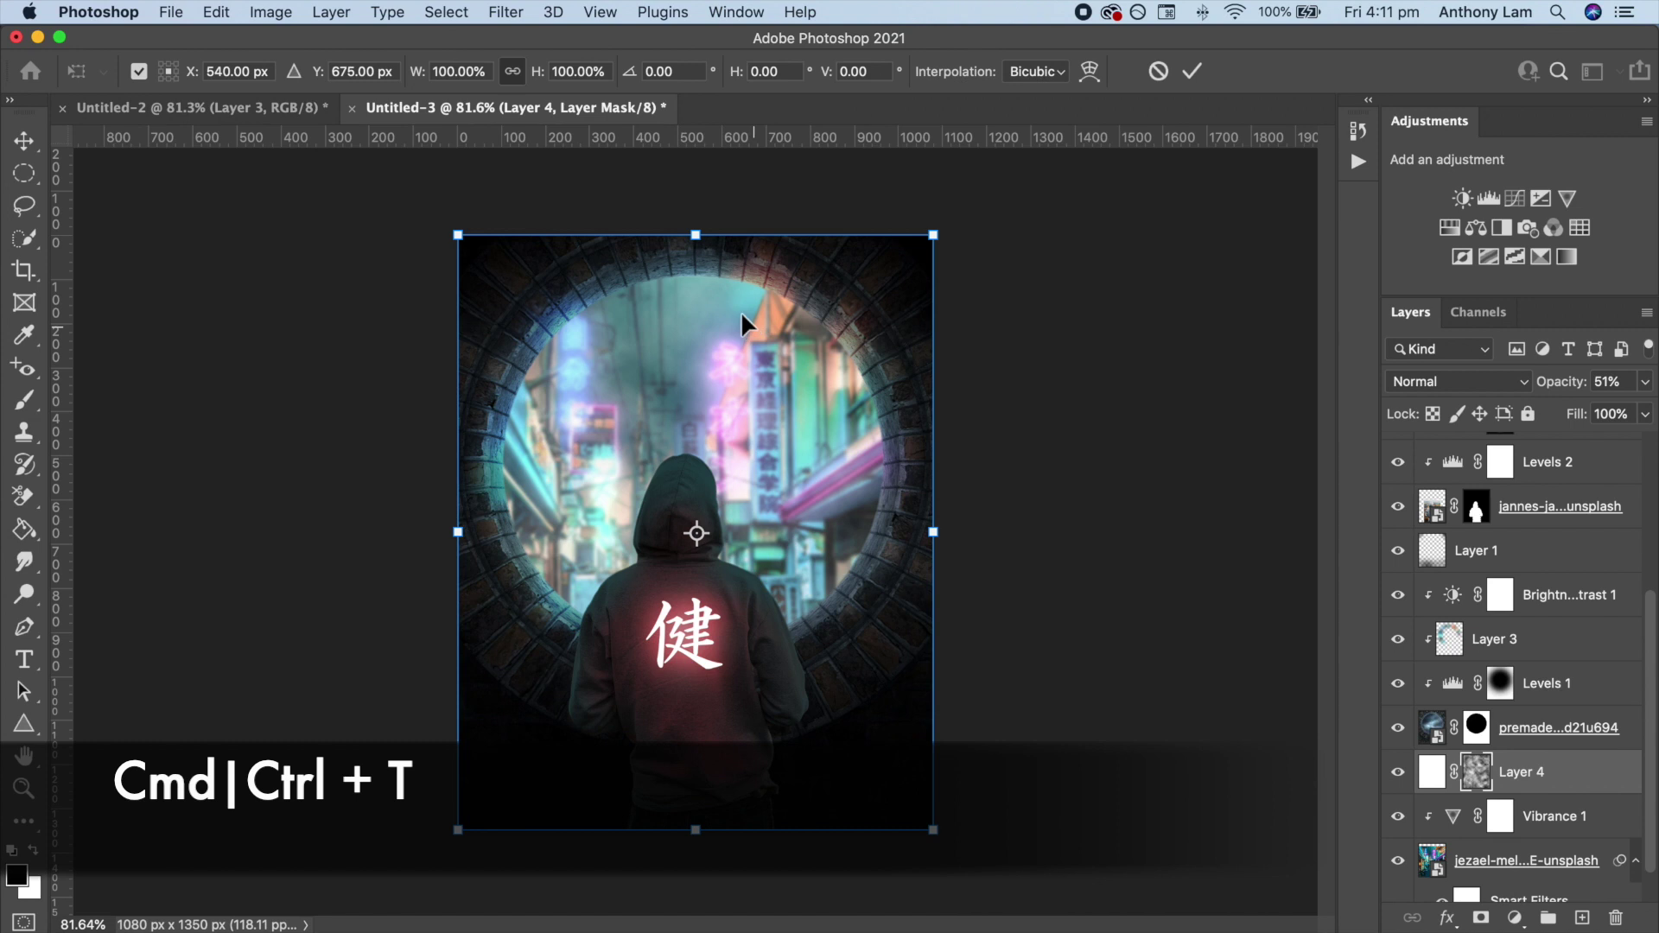
{"action": "left_click_drag", "start_coordinate": [696, 236], "coordinate": [695, 409]}
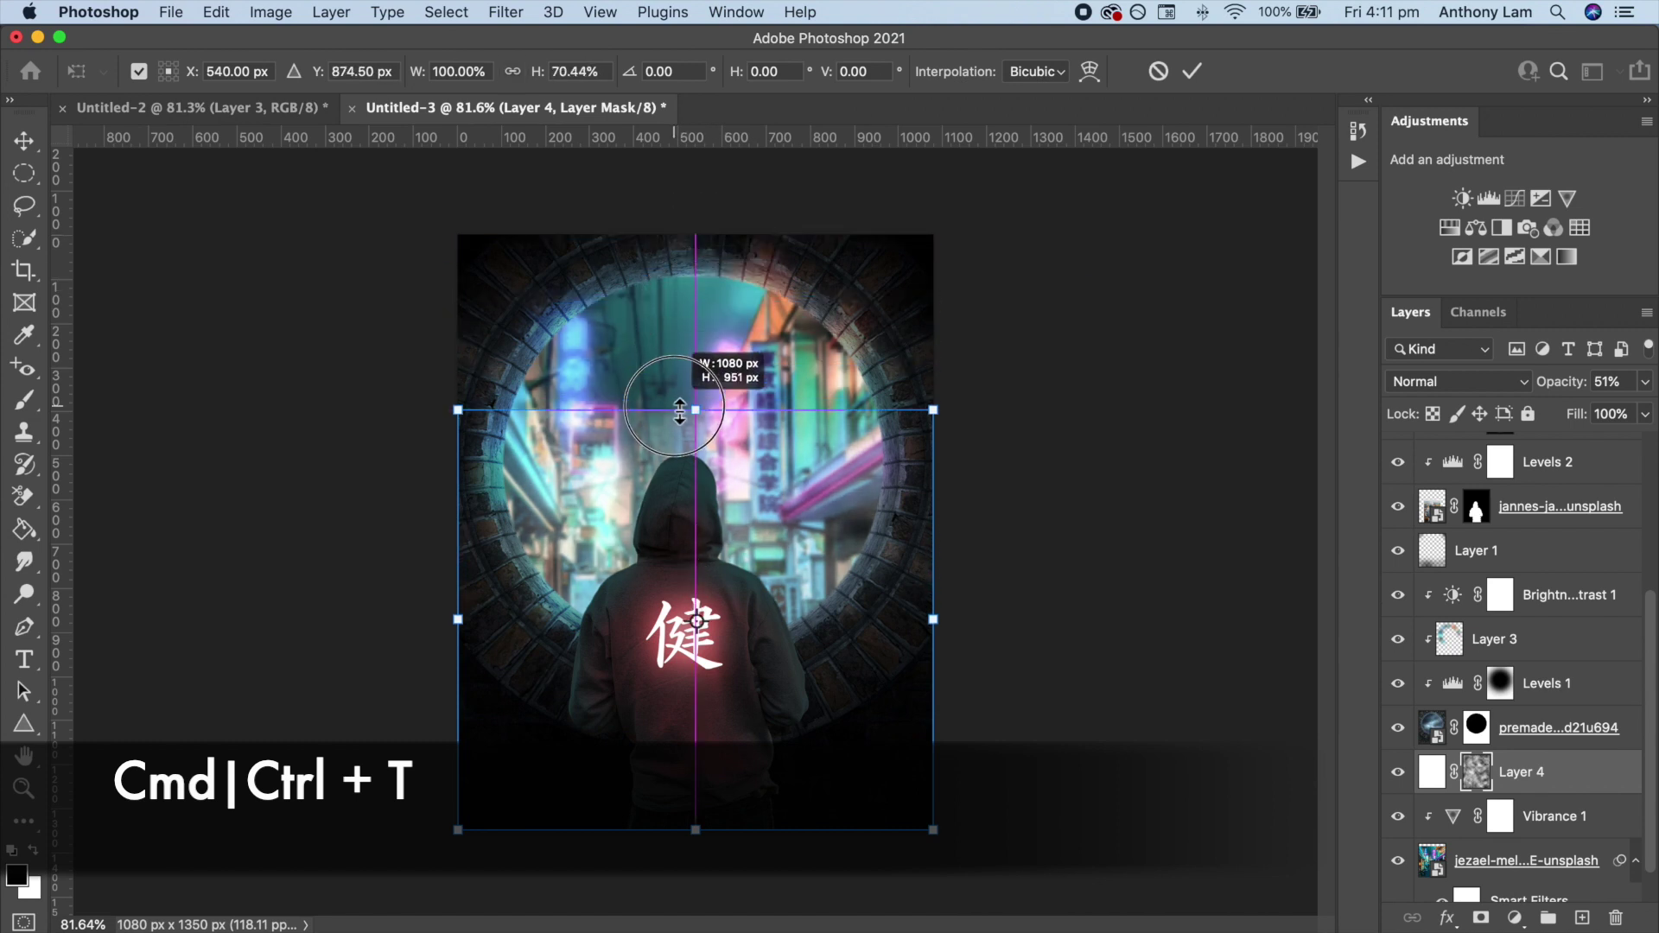
{"action": "left_click", "coordinate": [1190, 76]}
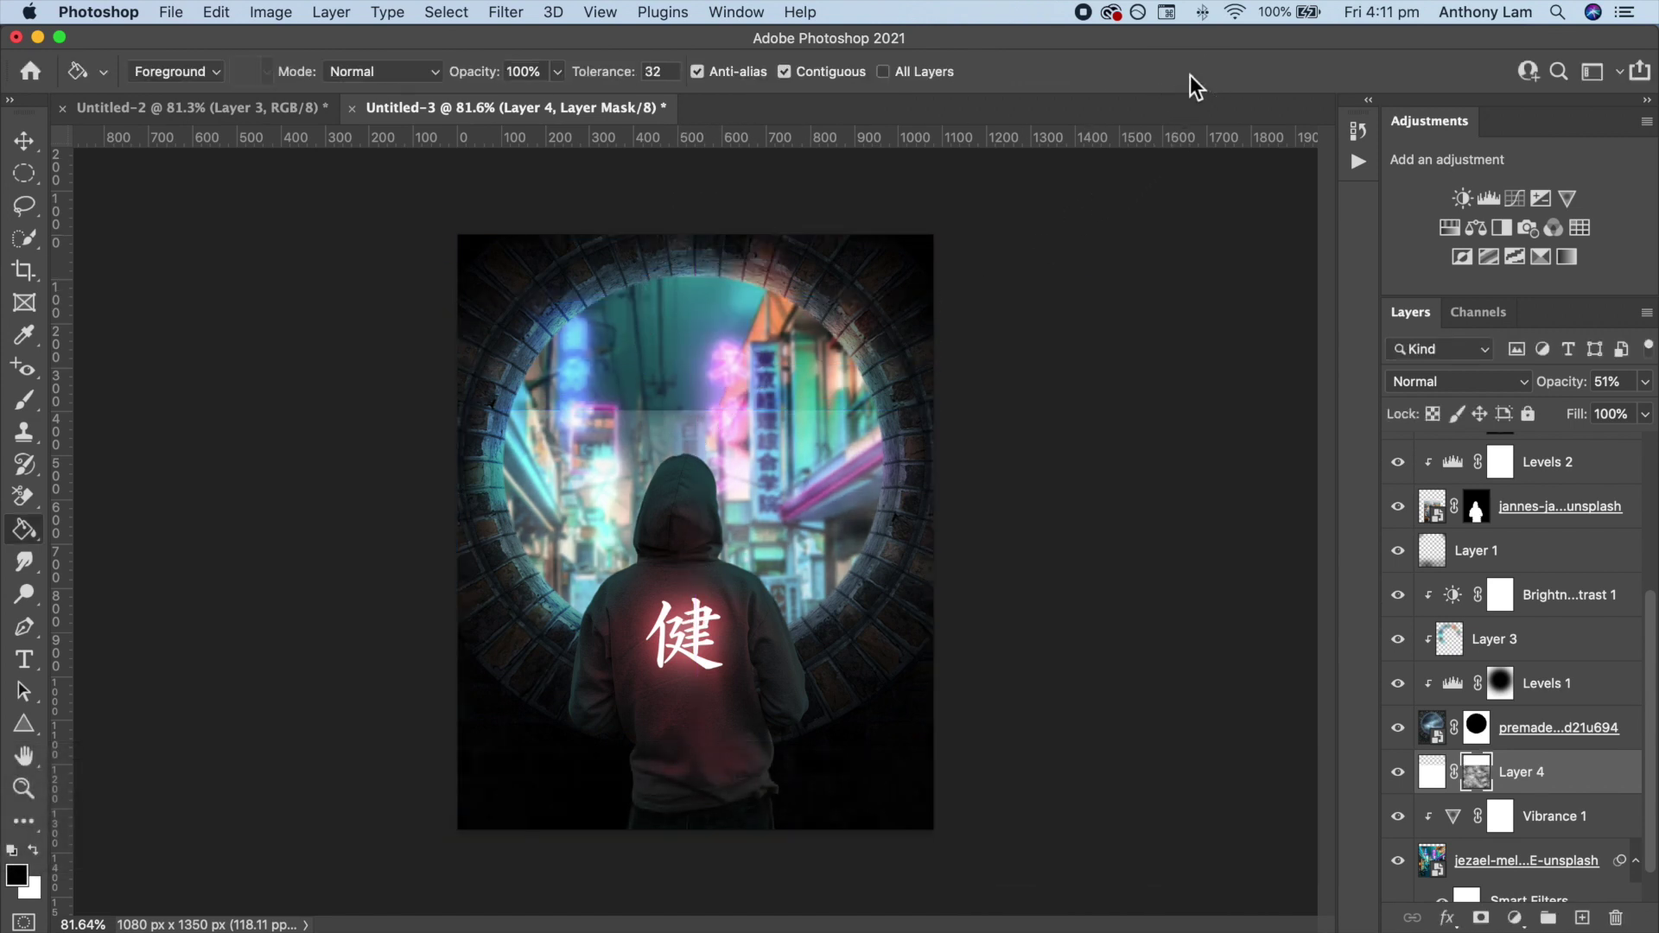
{"action": "left_click", "coordinate": [35, 394]}
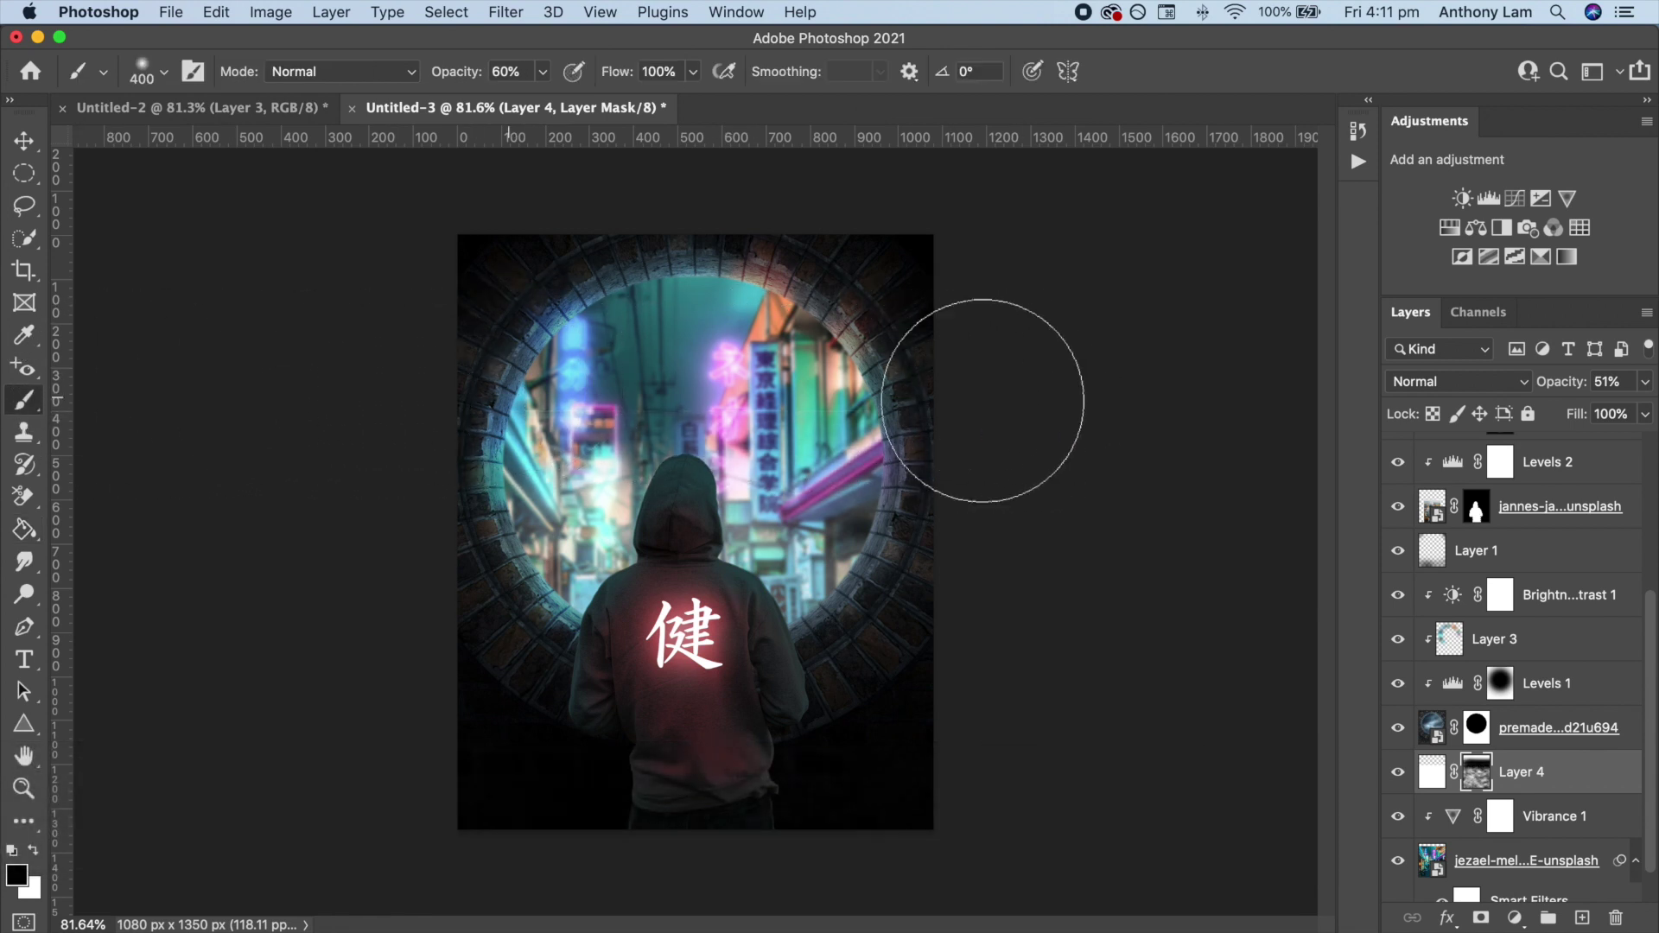
{"action": "left_click_drag", "start_coordinate": [1432, 771], "coordinate": [1434, 768]}
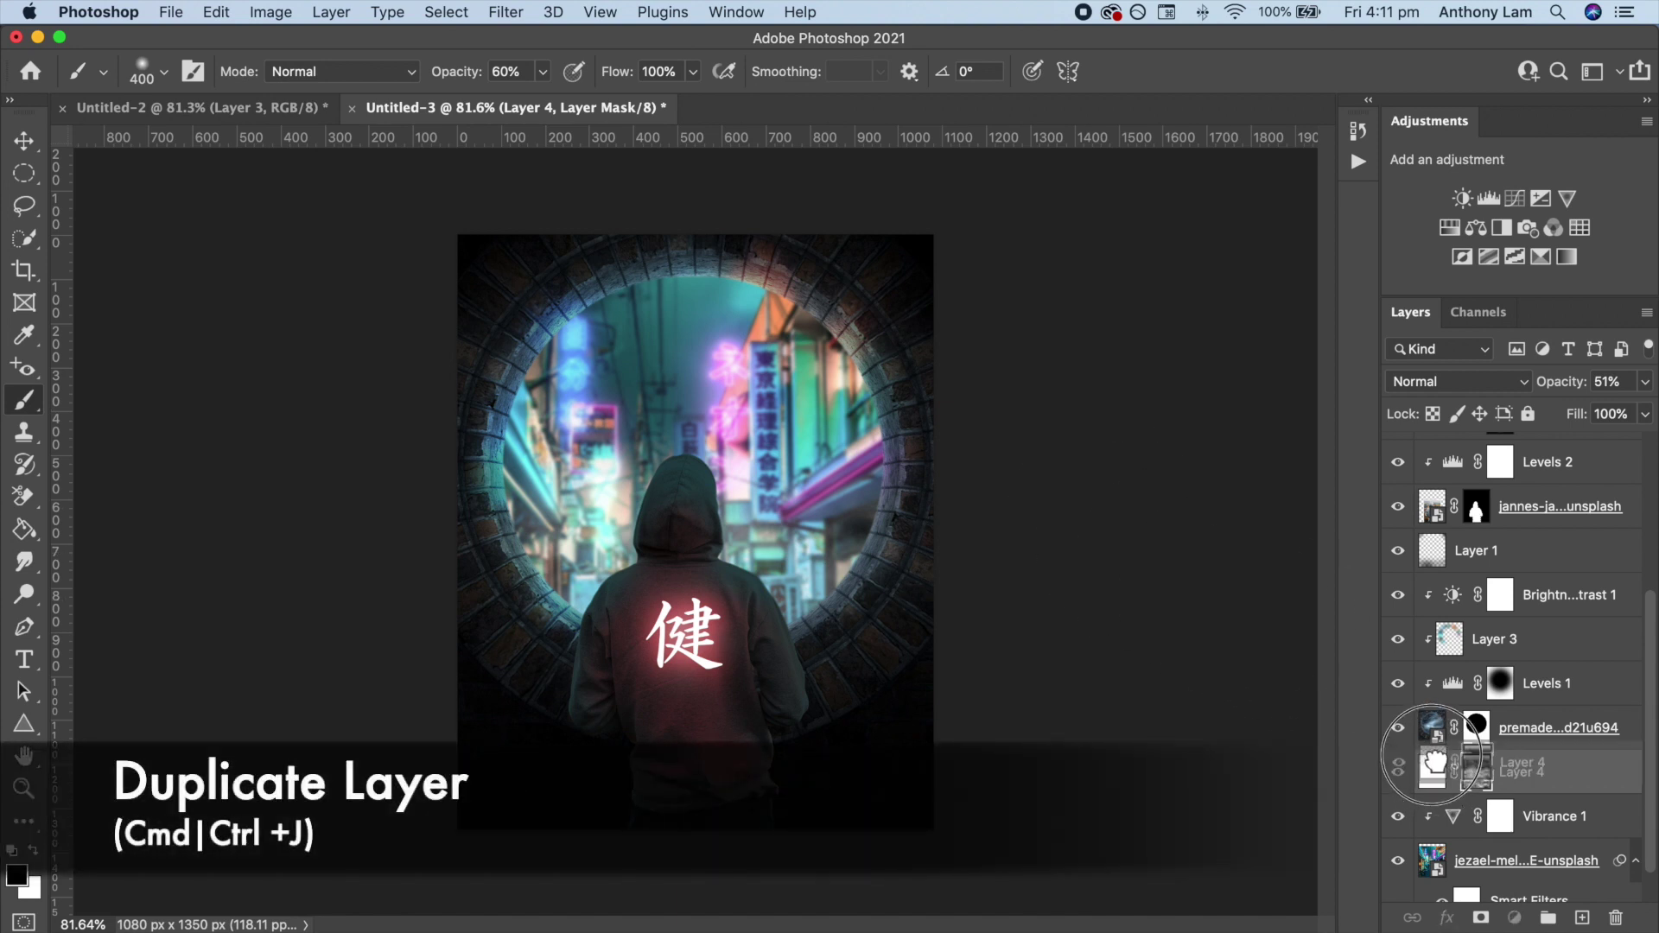
Duplicate the haze layer, move it up the stack, and widen its base in perspective.
{"action": "left_click_drag", "start_coordinate": [1434, 767], "coordinate": [1582, 918]}
{"action": "left_click_drag", "start_coordinate": [1432, 773], "coordinate": [1443, 558]}
{"action": "key", "text": "ctrl+t"}
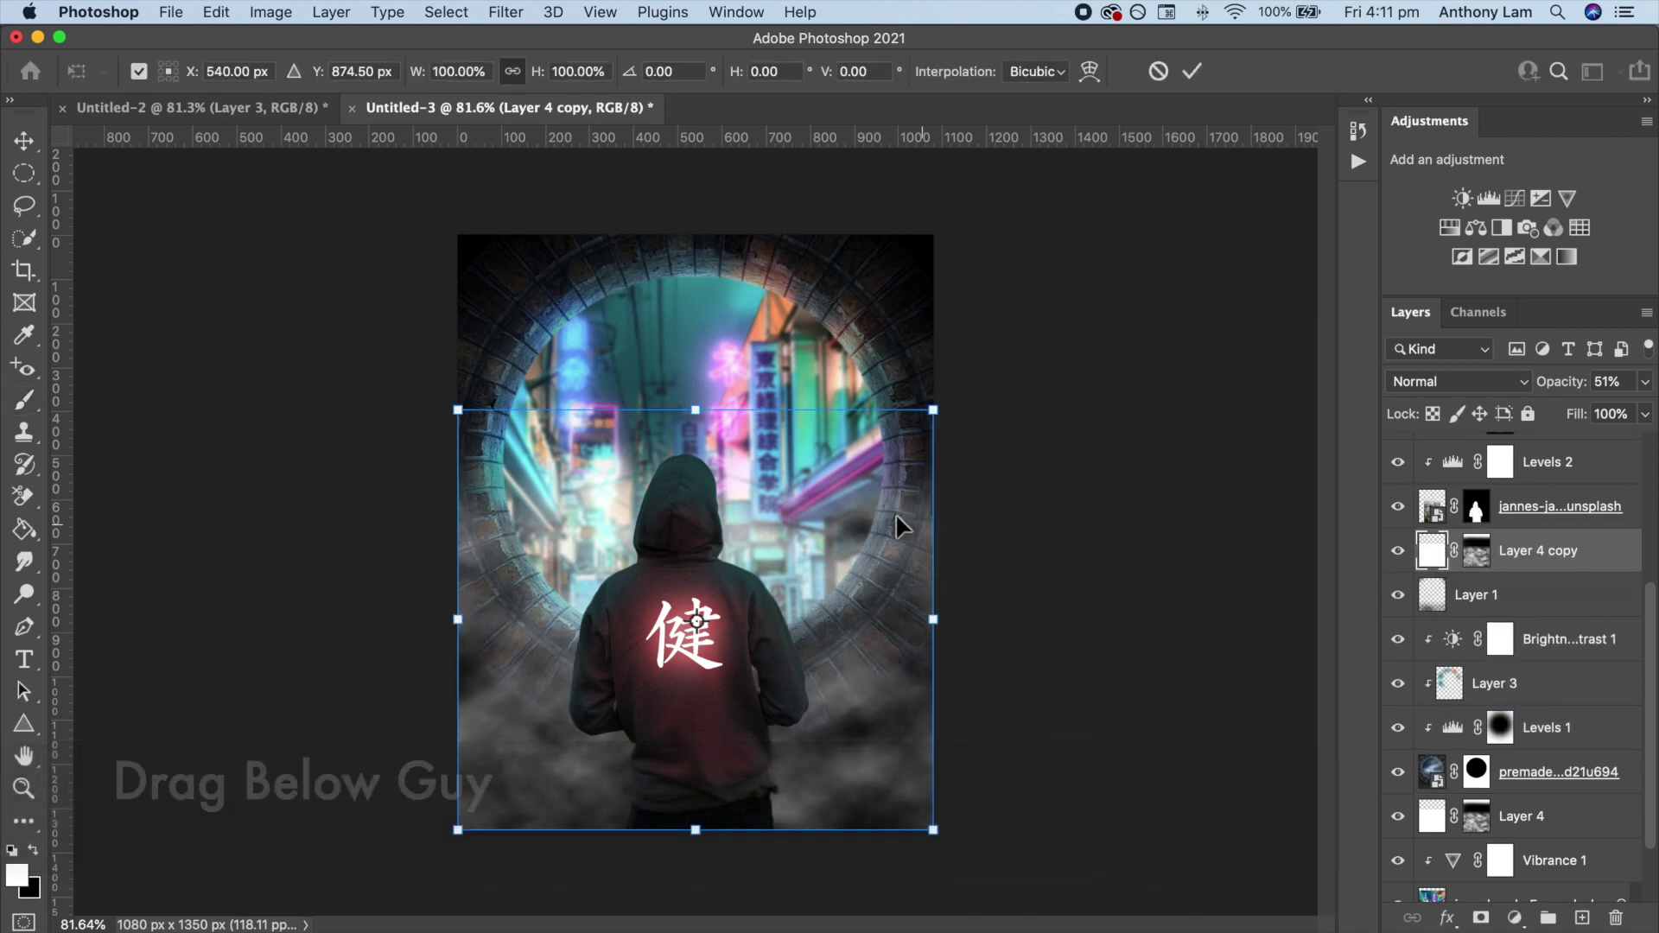
{"action": "left_click_drag", "start_coordinate": [676, 413], "coordinate": [679, 492]}
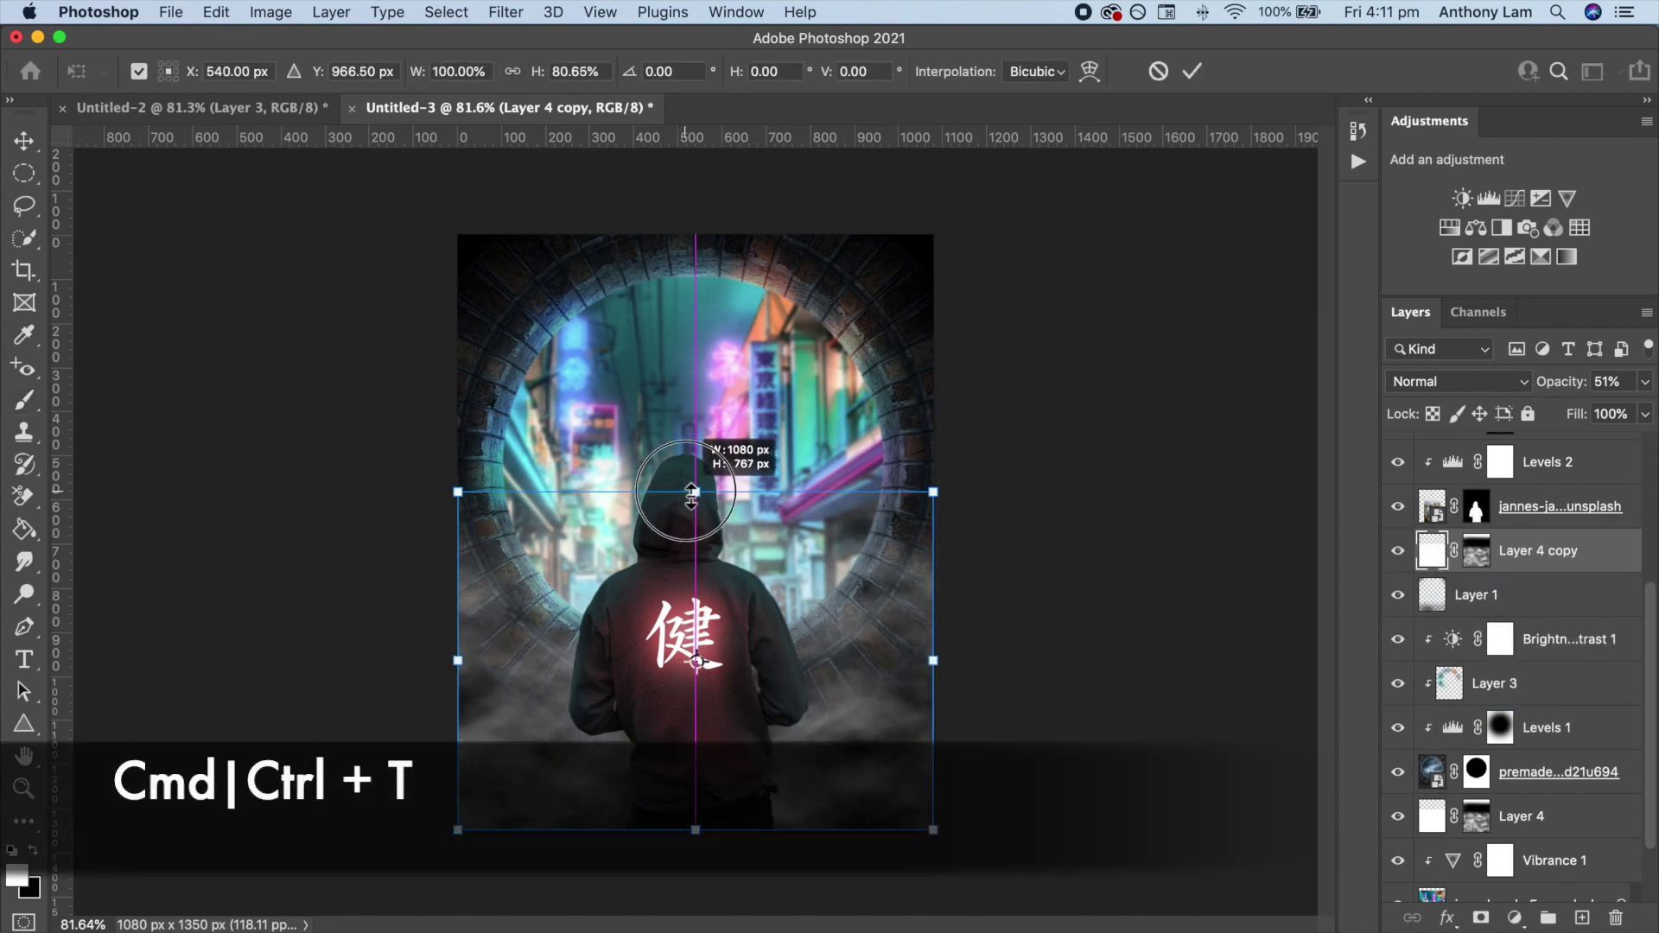
{"action": "right_click", "coordinate": [860, 751]}
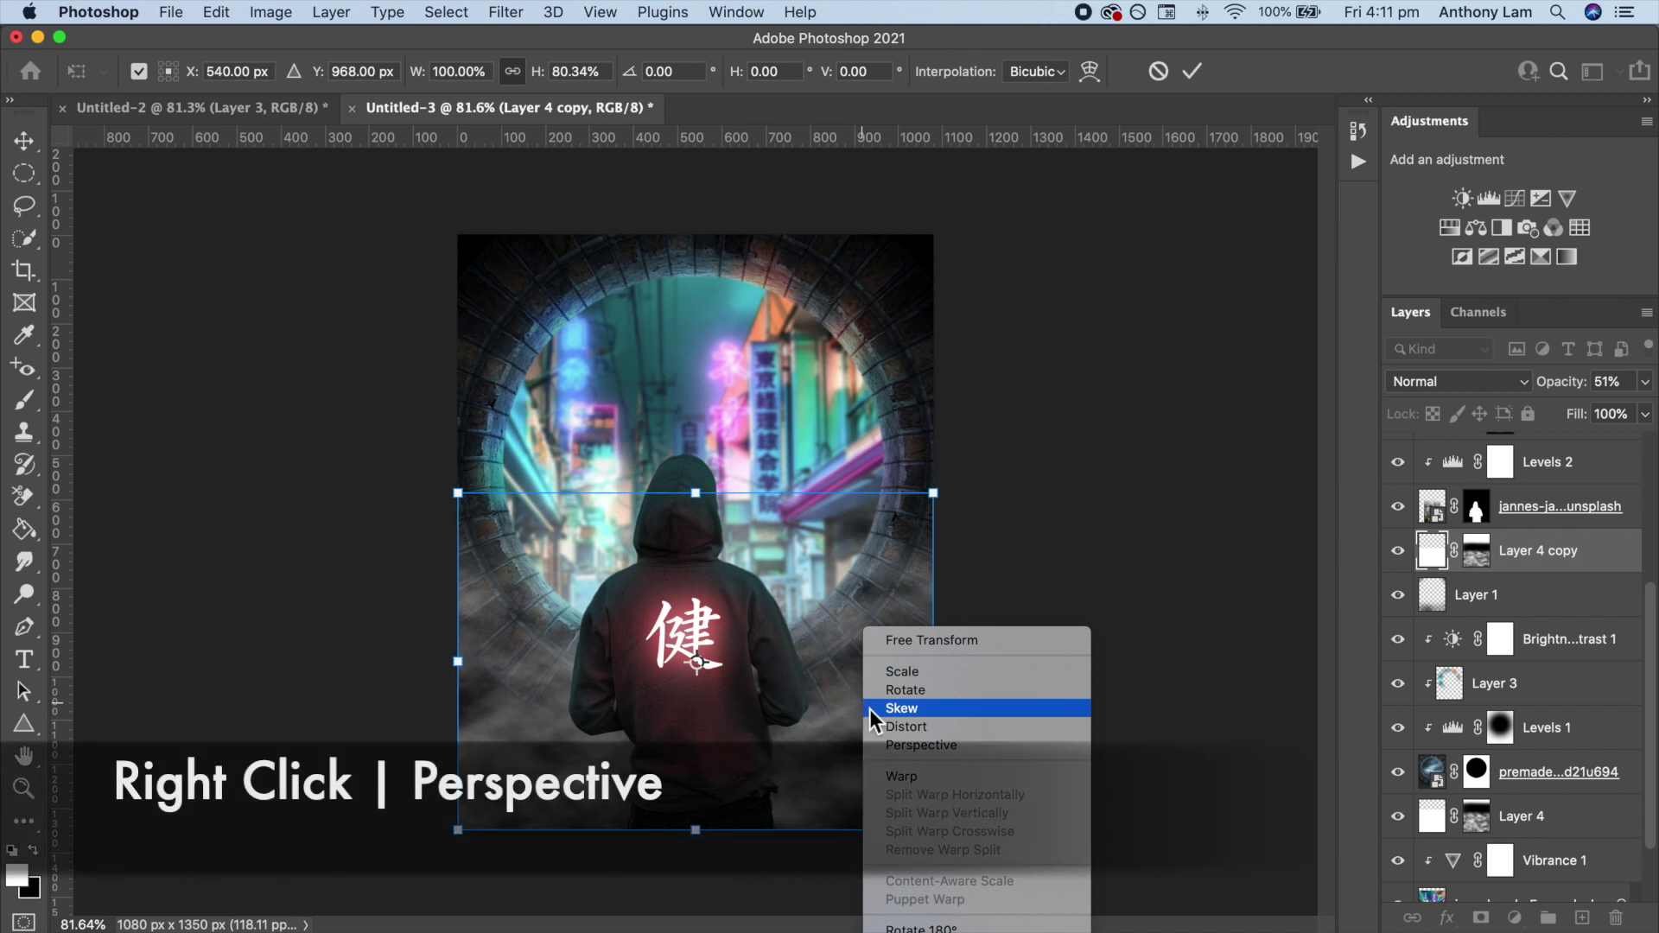
{"action": "left_click", "coordinate": [908, 739]}
{"action": "left_click_drag", "start_coordinate": [933, 830], "coordinate": [1028, 836]}
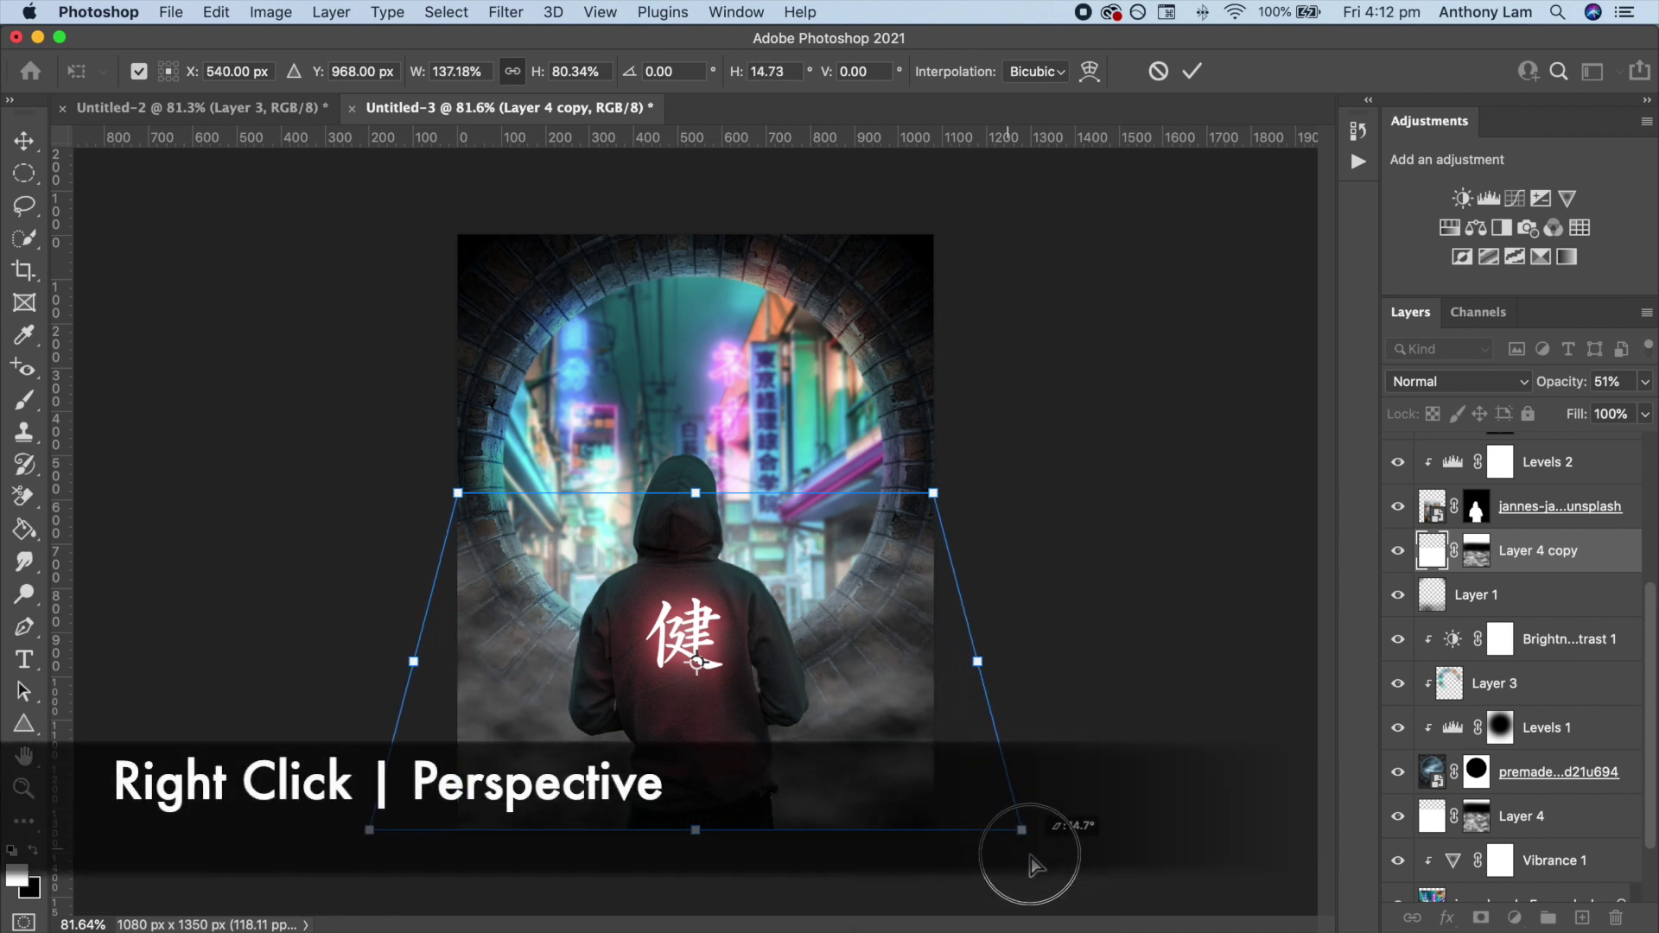
{"action": "left_click_drag", "start_coordinate": [893, 672], "coordinate": [893, 692]}
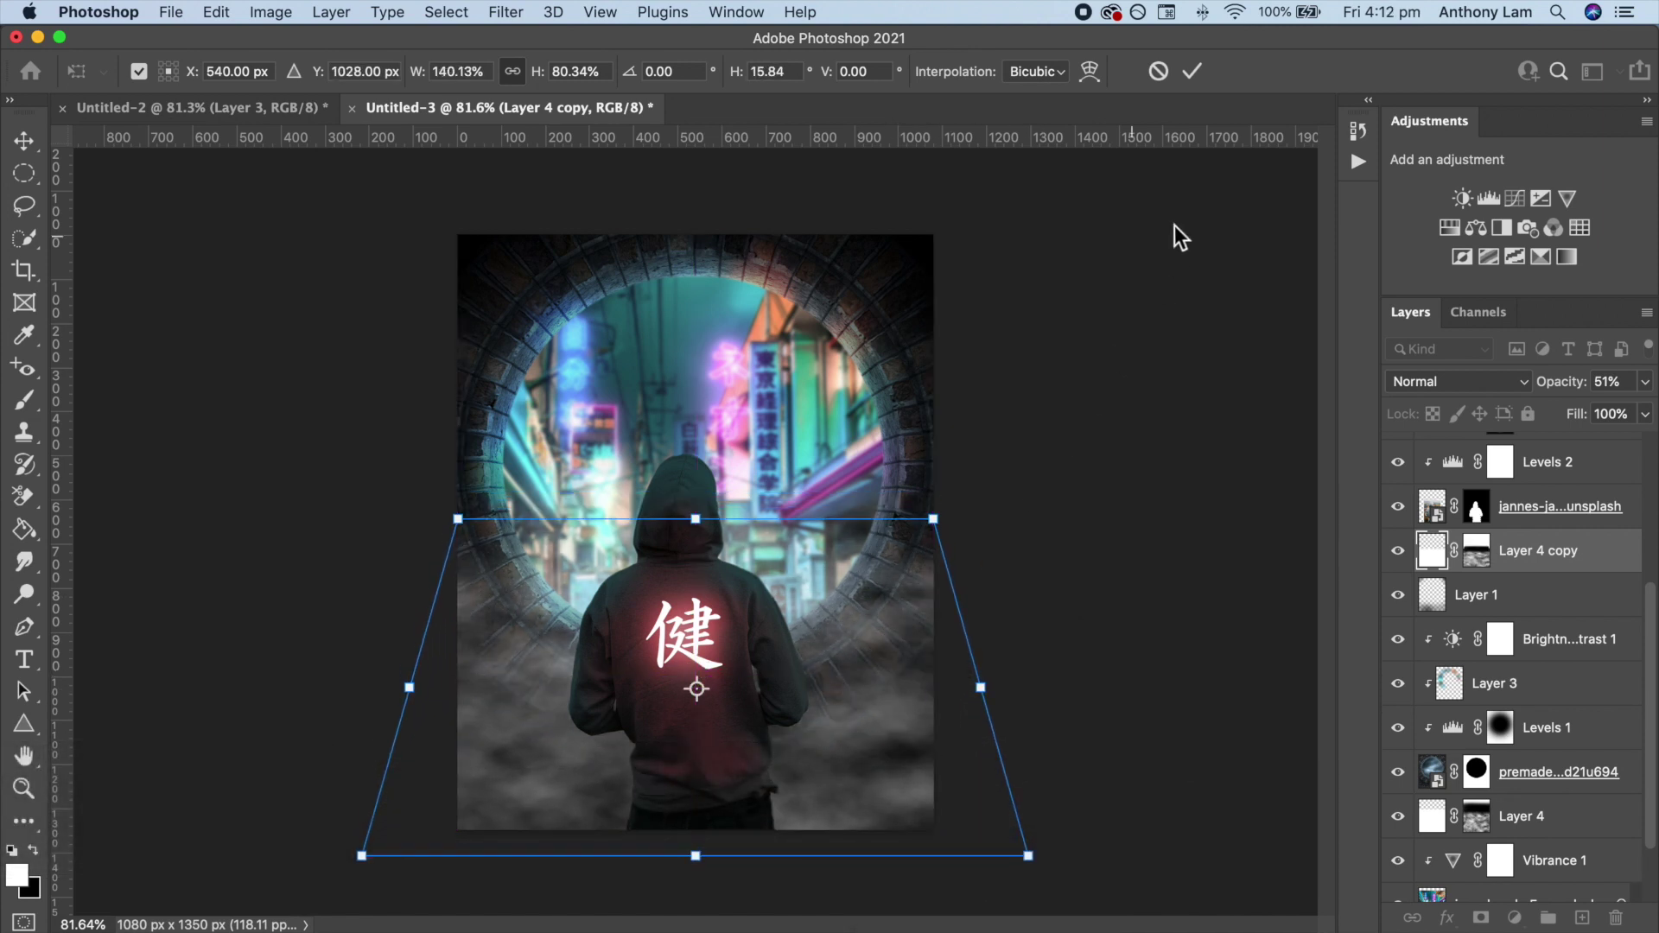
{"action": "left_click", "coordinate": [1195, 73]}
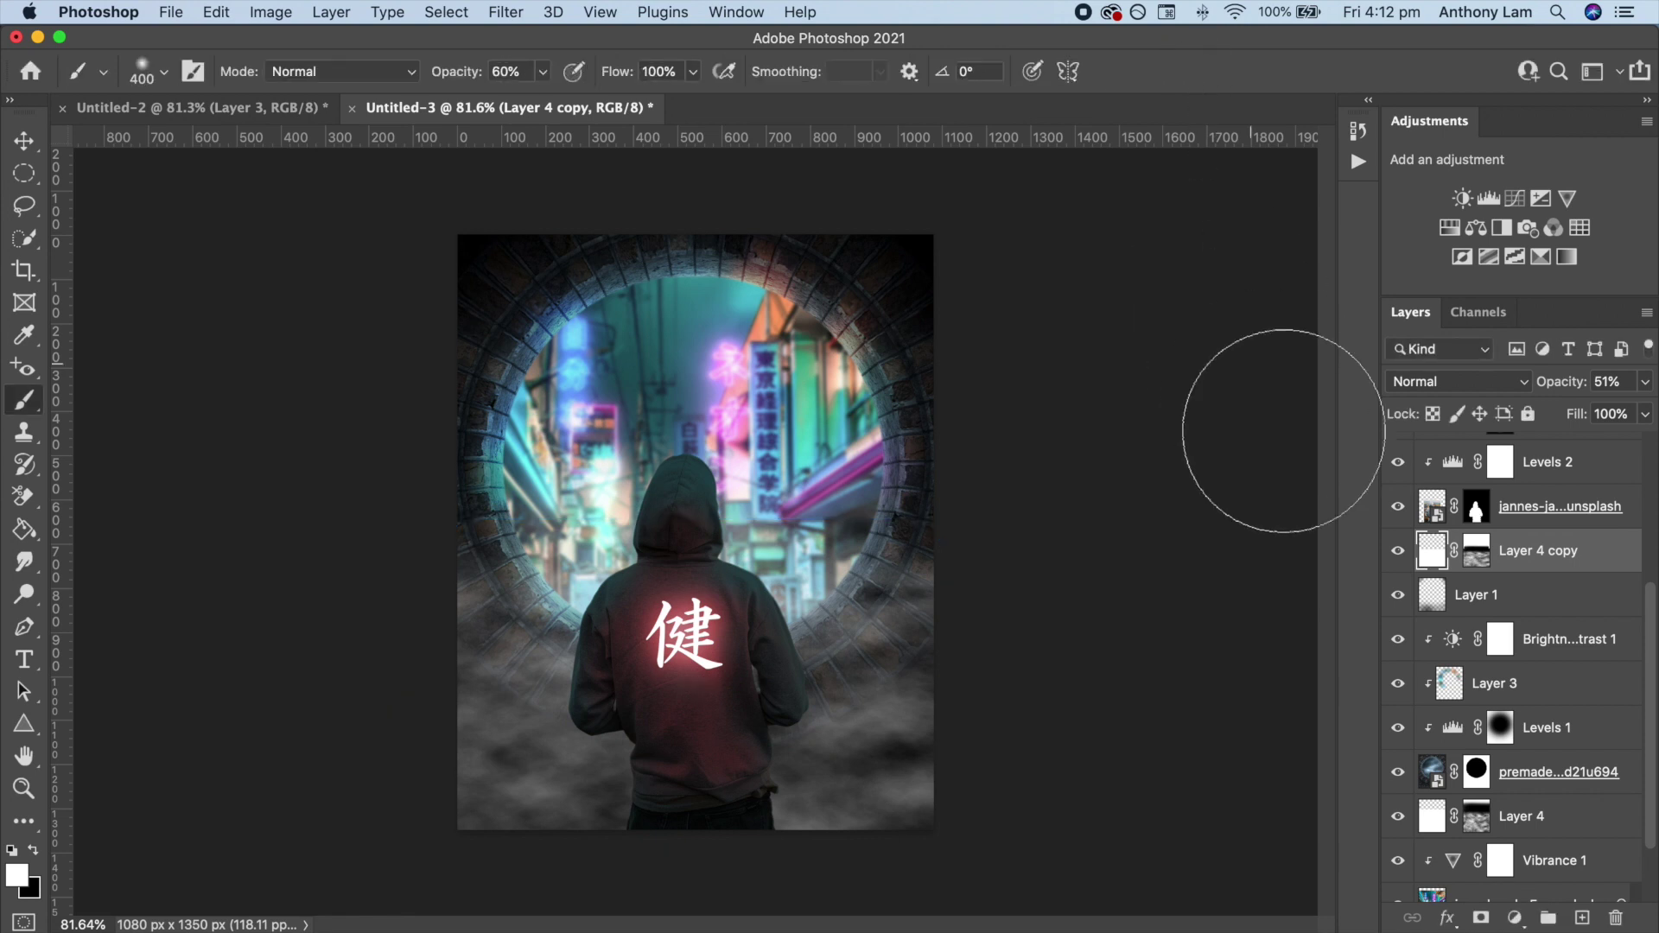
Mask the fog copy off the lower-left bricks in black and fade it to 11% opacity.
{"action": "left_click", "coordinate": [1474, 553]}
{"action": "key", "text": "x"}
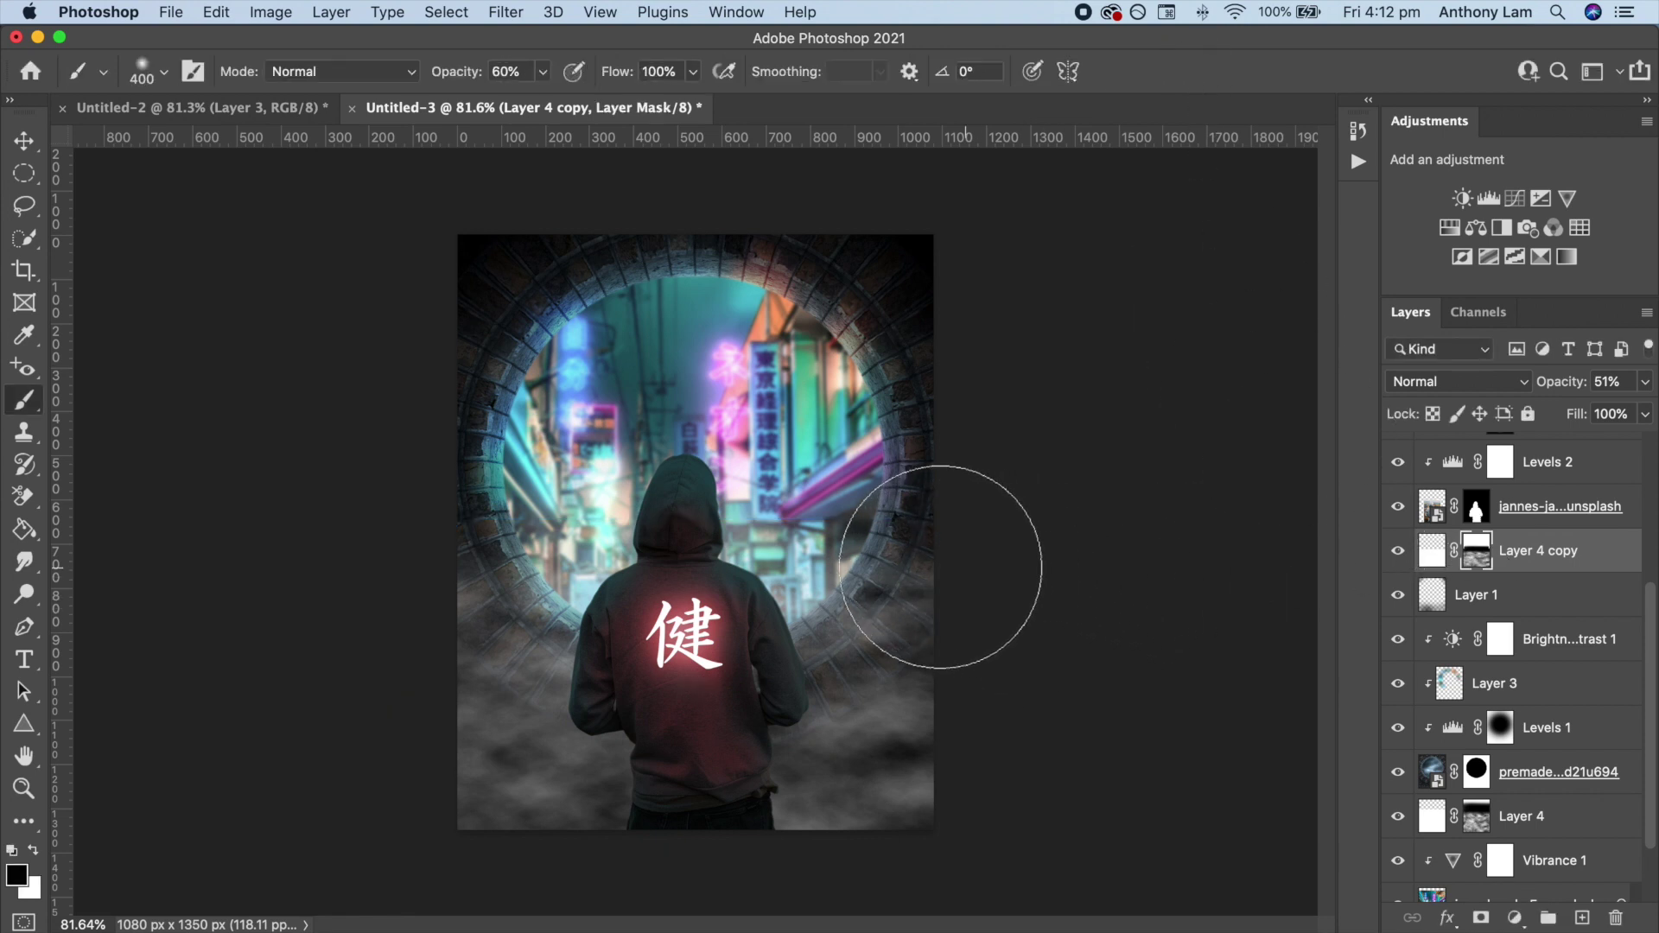
{"action": "left_click_drag", "start_coordinate": [527, 570], "coordinate": [472, 595]}
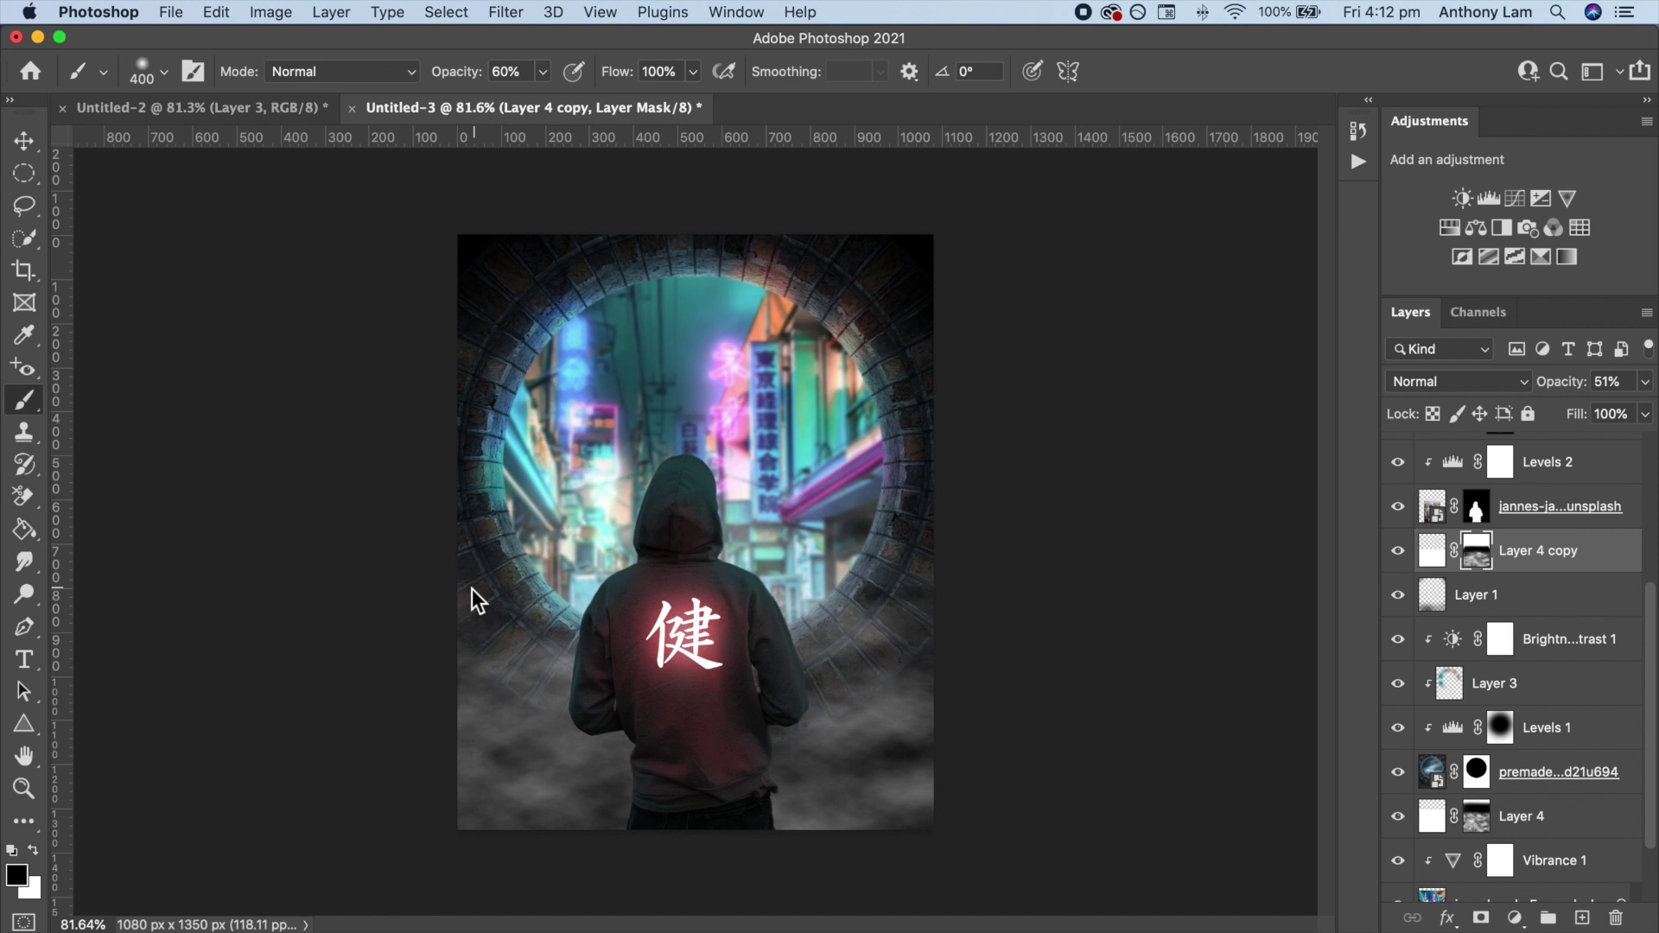
{"action": "left_click_drag", "start_coordinate": [1585, 390], "coordinate": [1558, 391]}
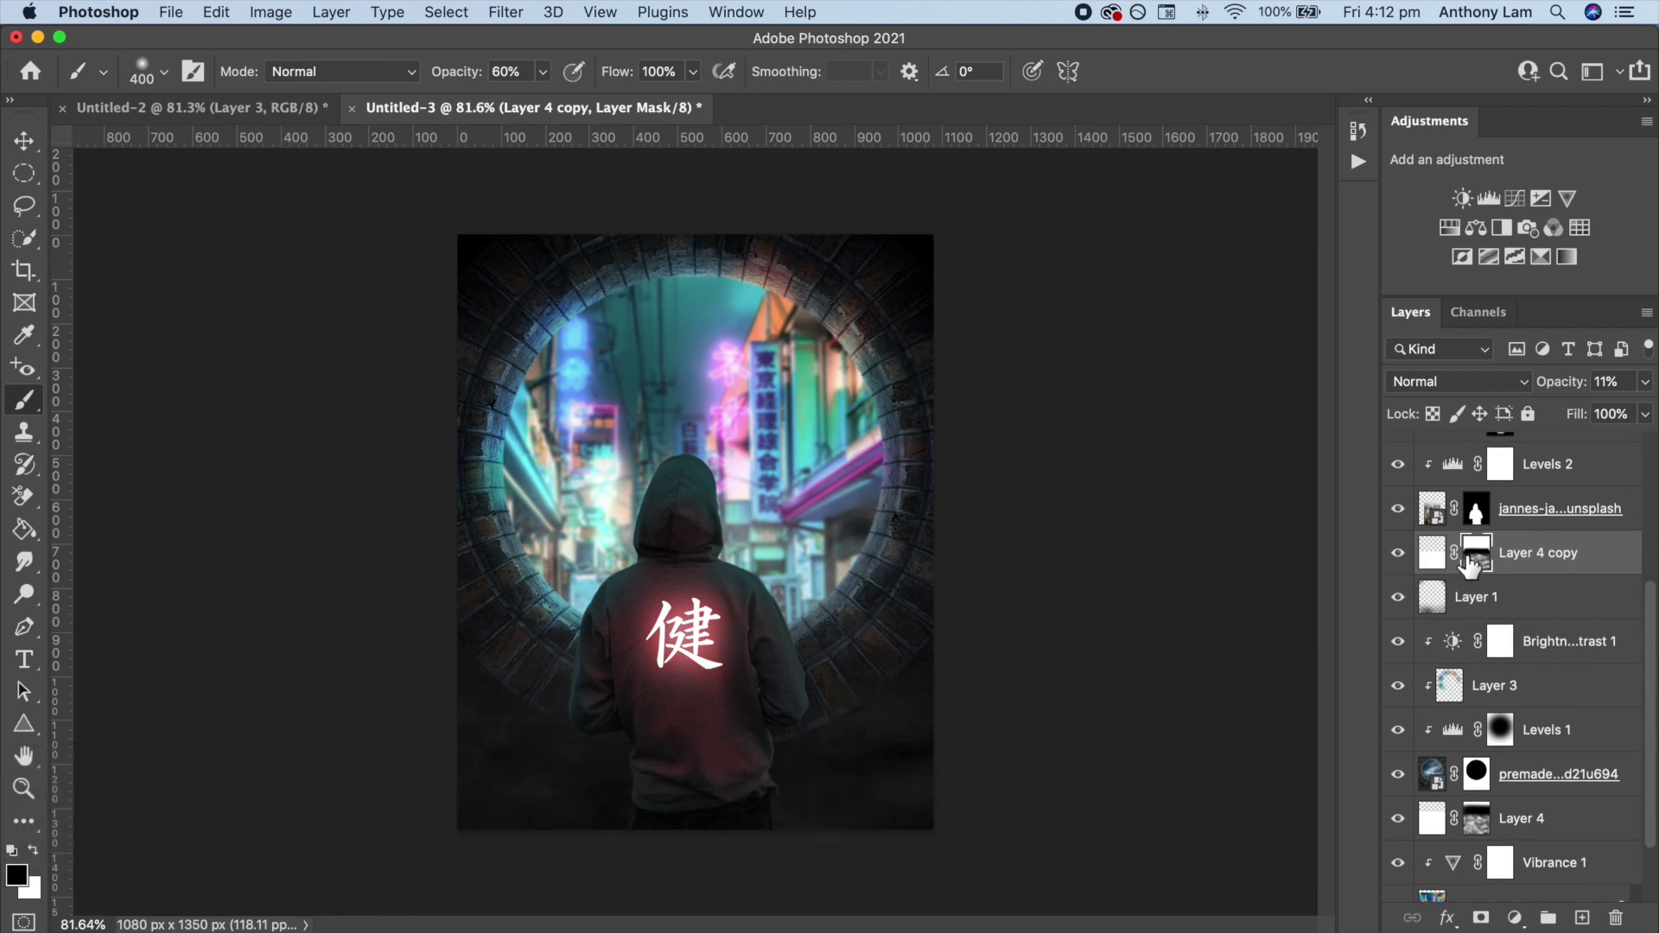
Create a new empty layer at the top of the layer stack.
{"action": "scroll", "coordinate": [1468, 562], "scroll_direction": "up", "scroll_amount": 3}
{"action": "scroll", "coordinate": [1469, 562], "scroll_direction": "up", "scroll_amount": 3}
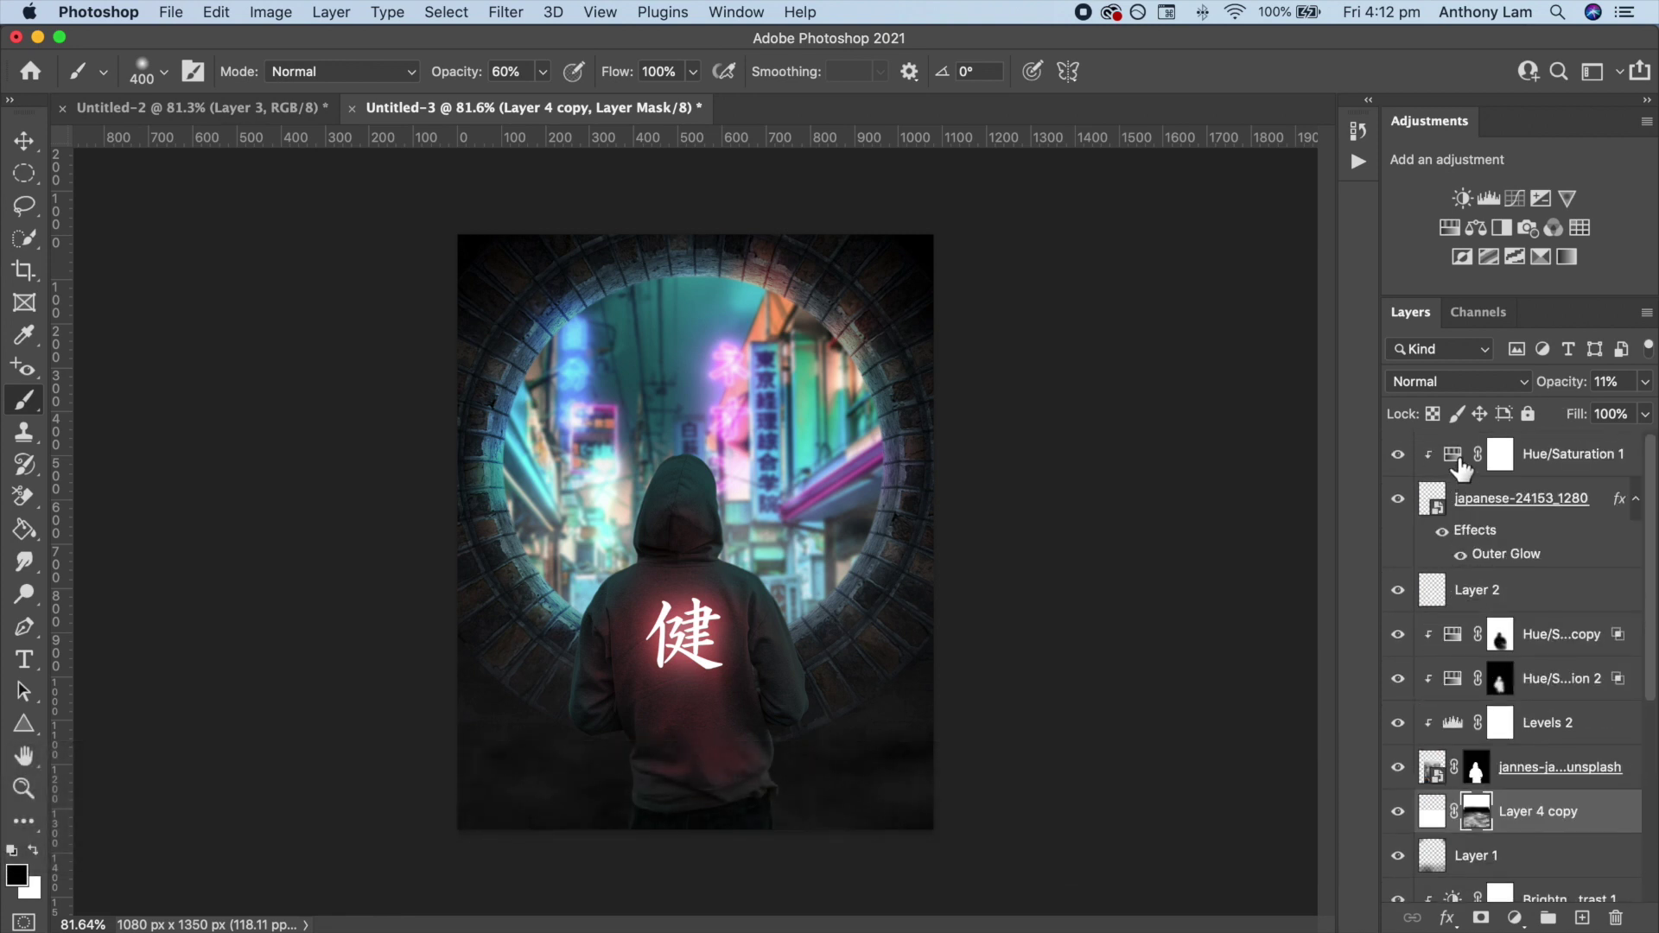
{"action": "left_click", "coordinate": [1461, 471]}
{"action": "left_click", "coordinate": [1584, 919]}
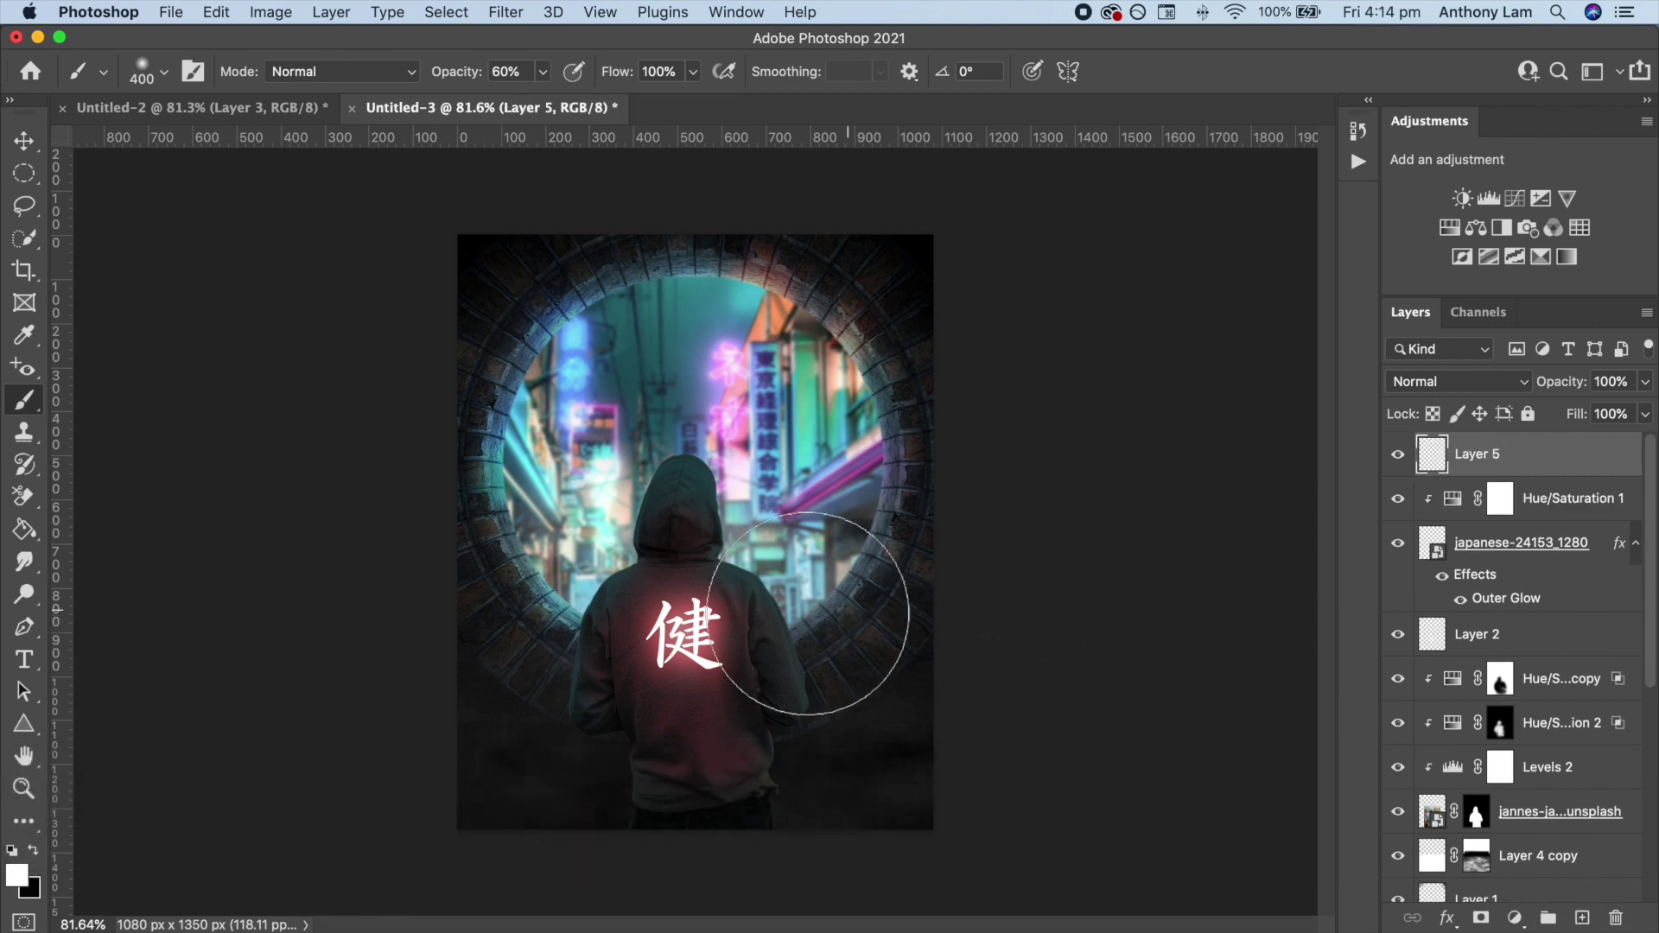
Shade the poster's bottom with black at 10% brush opacity, layer set to 65%.
{"action": "left_click", "coordinate": [31, 848]}
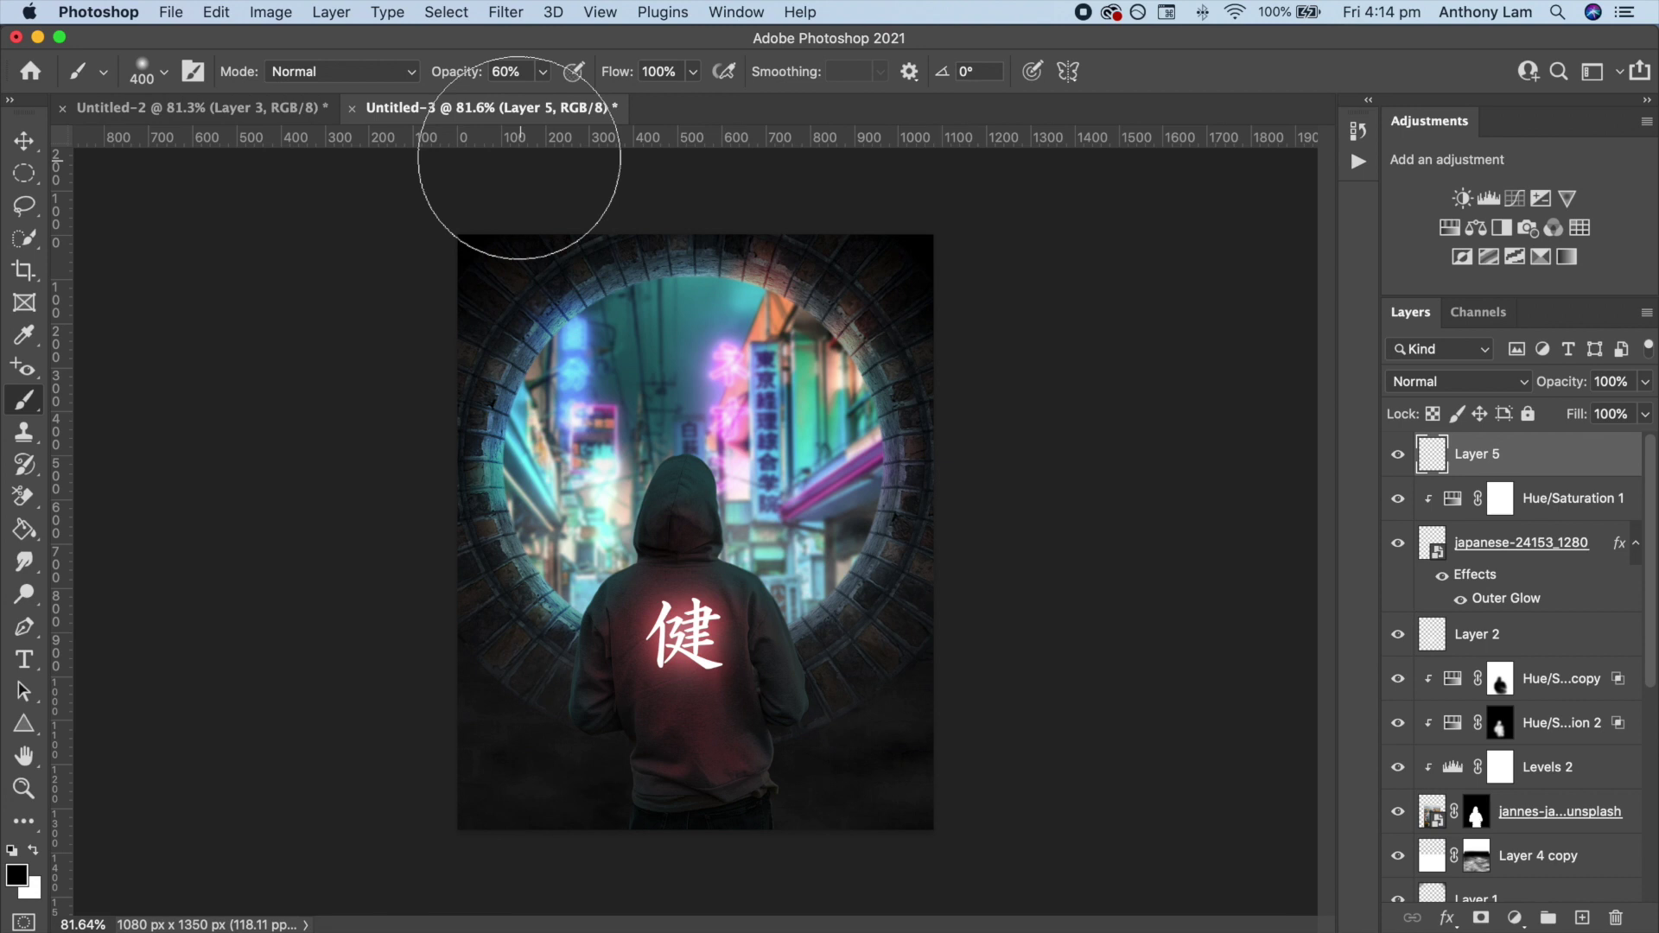
{"action": "left_click_drag", "start_coordinate": [476, 81], "coordinate": [441, 81]}
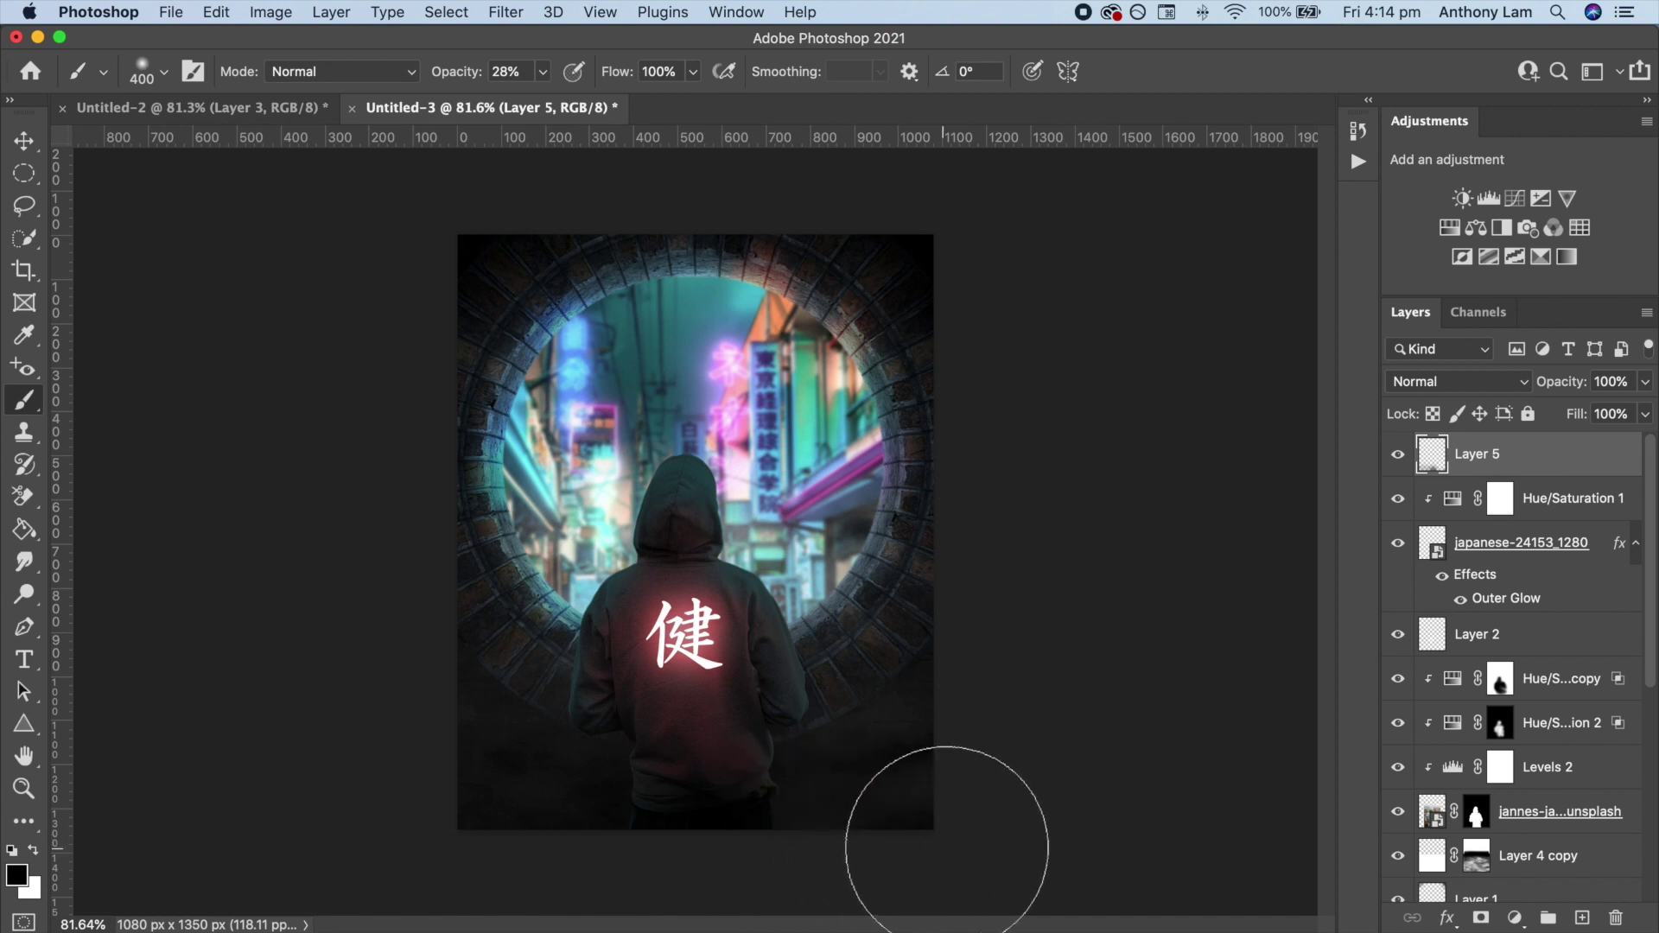
{"action": "key", "text": "1"}
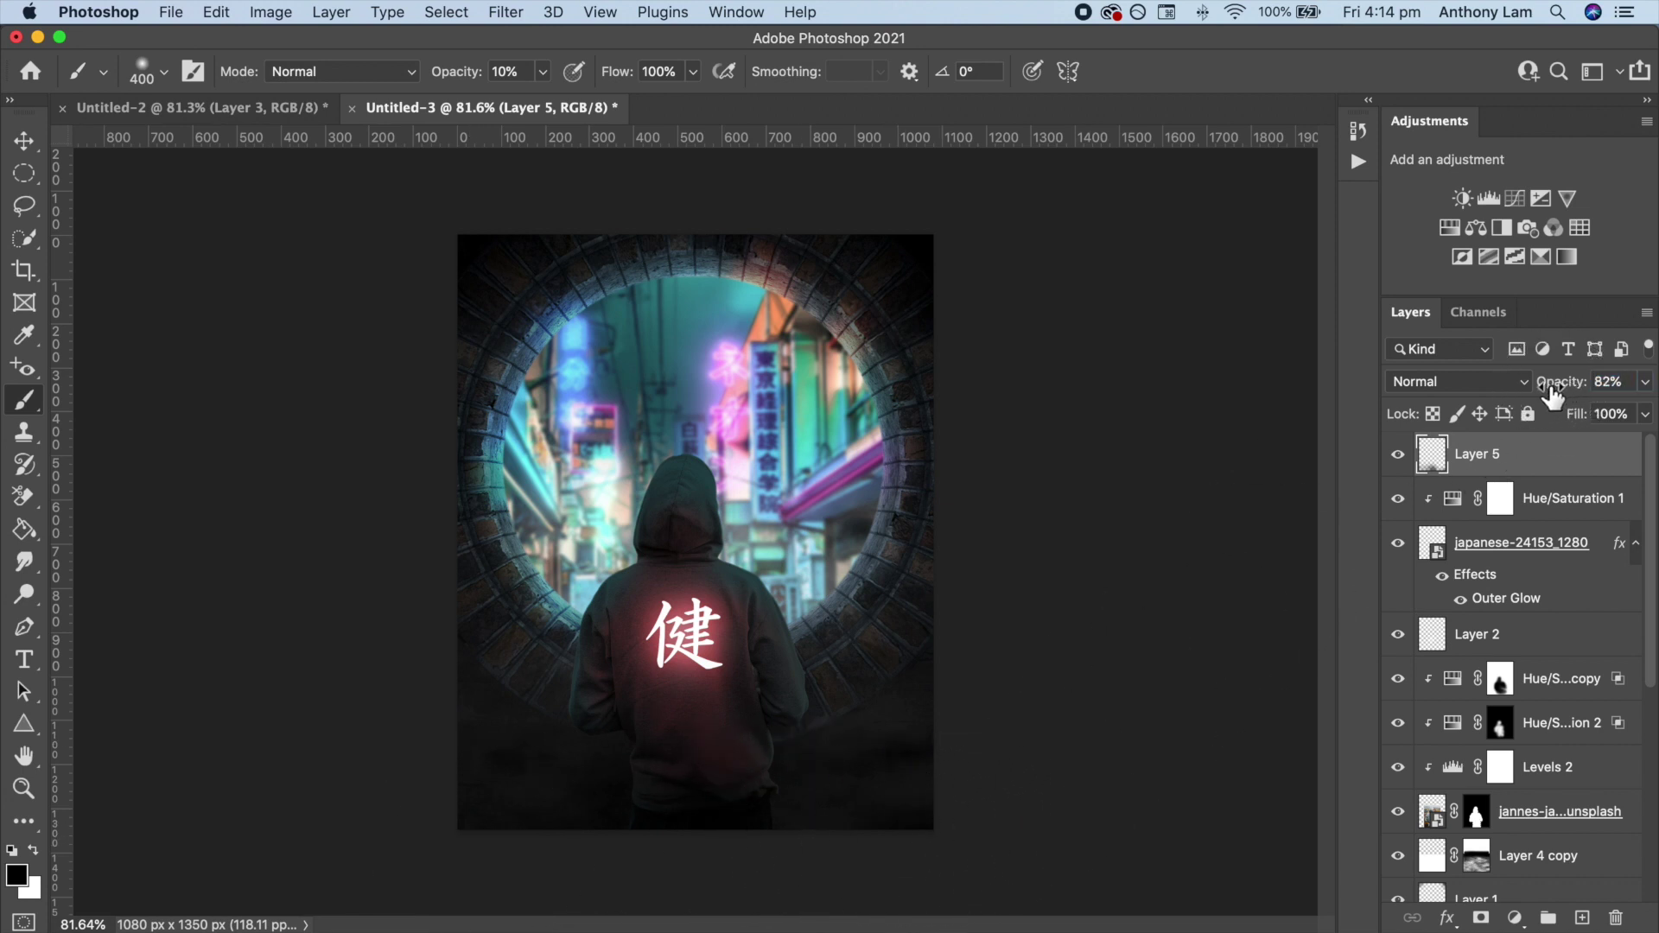
{"action": "left_click", "coordinate": [1399, 455]}
{"action": "left_click_drag", "start_coordinate": [1583, 393], "coordinate": [1562, 393]}
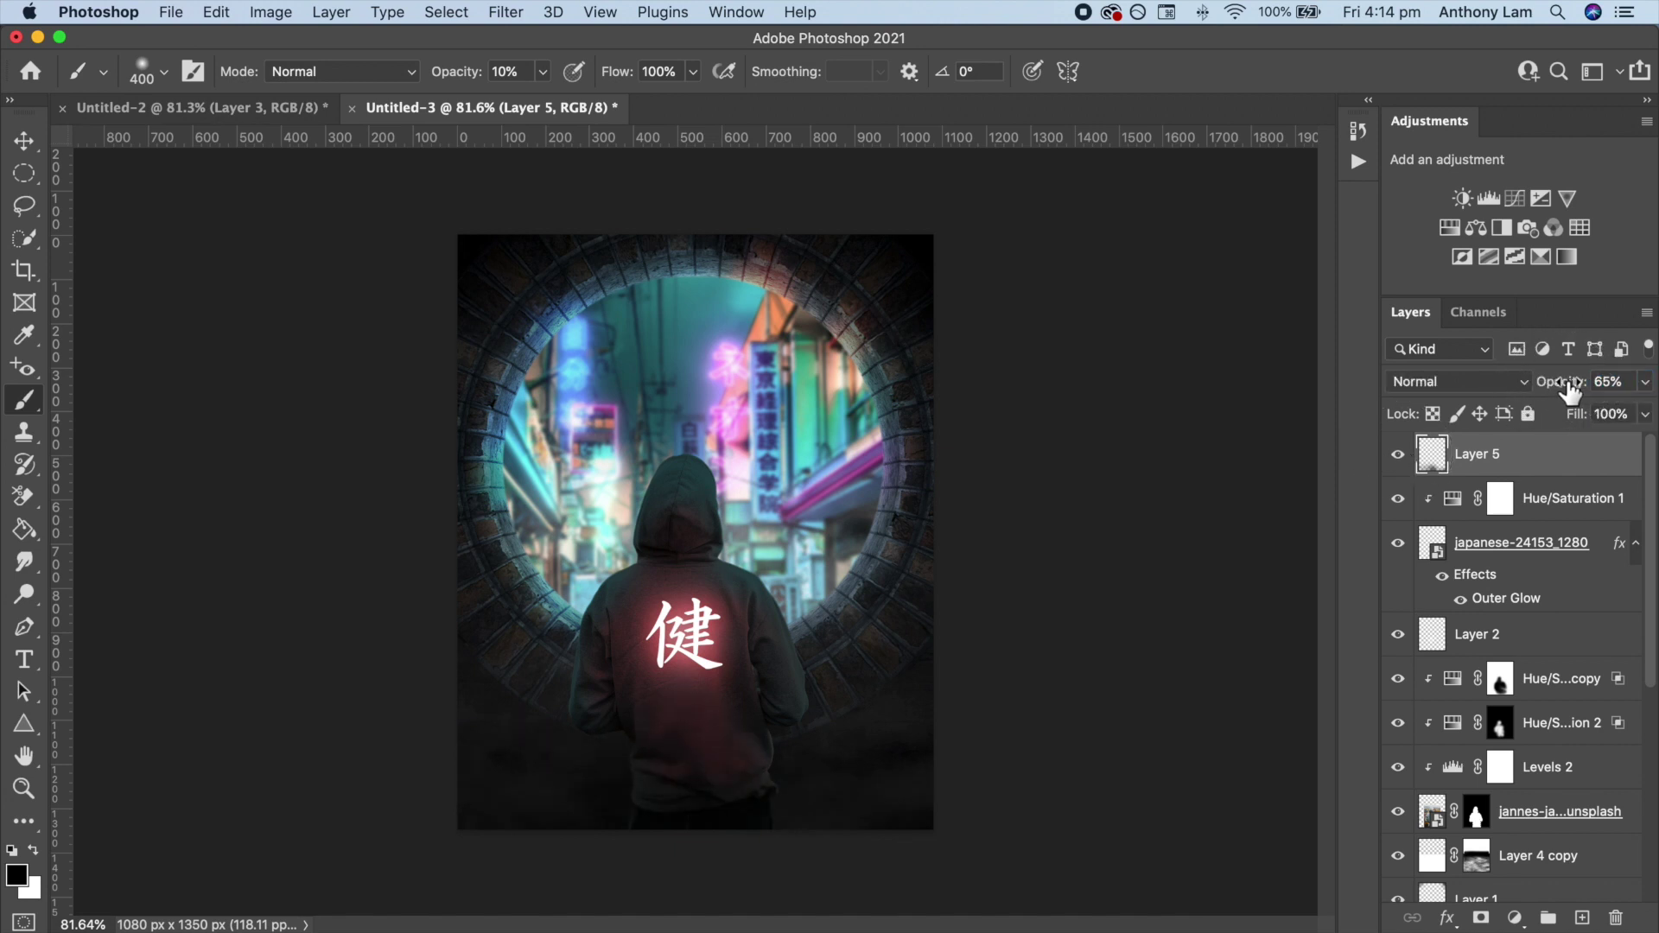